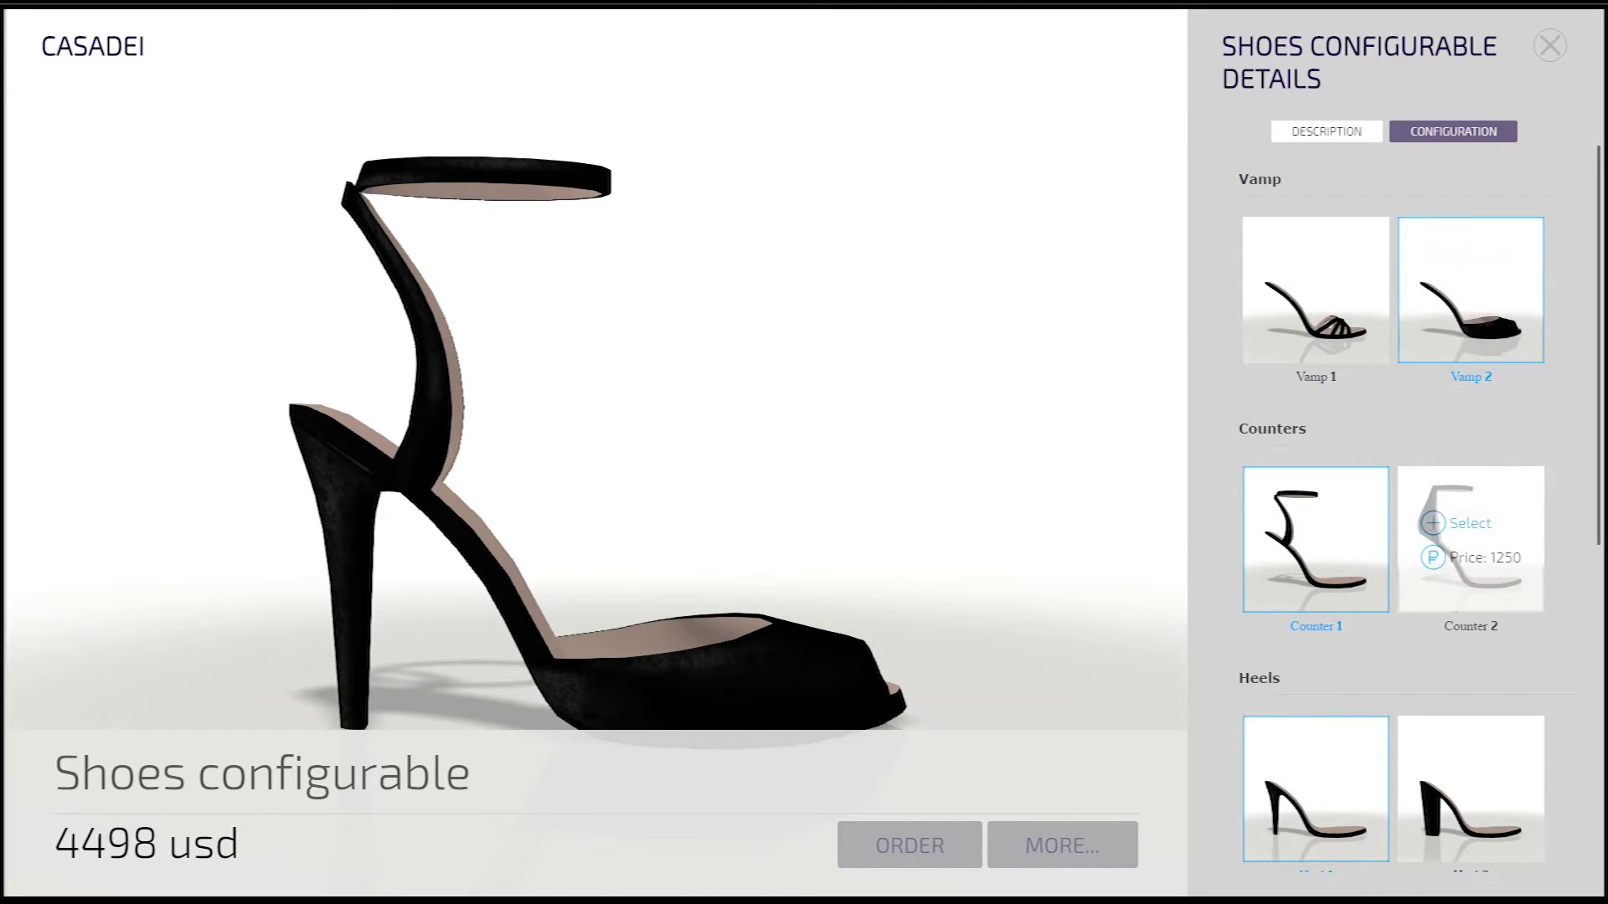
# Step: Edit the material of Vamp 2, trying the pink suede and each leather swatch, ending on the third leather
pyautogui.click(1467, 524)
pyautogui.click(1311, 523)
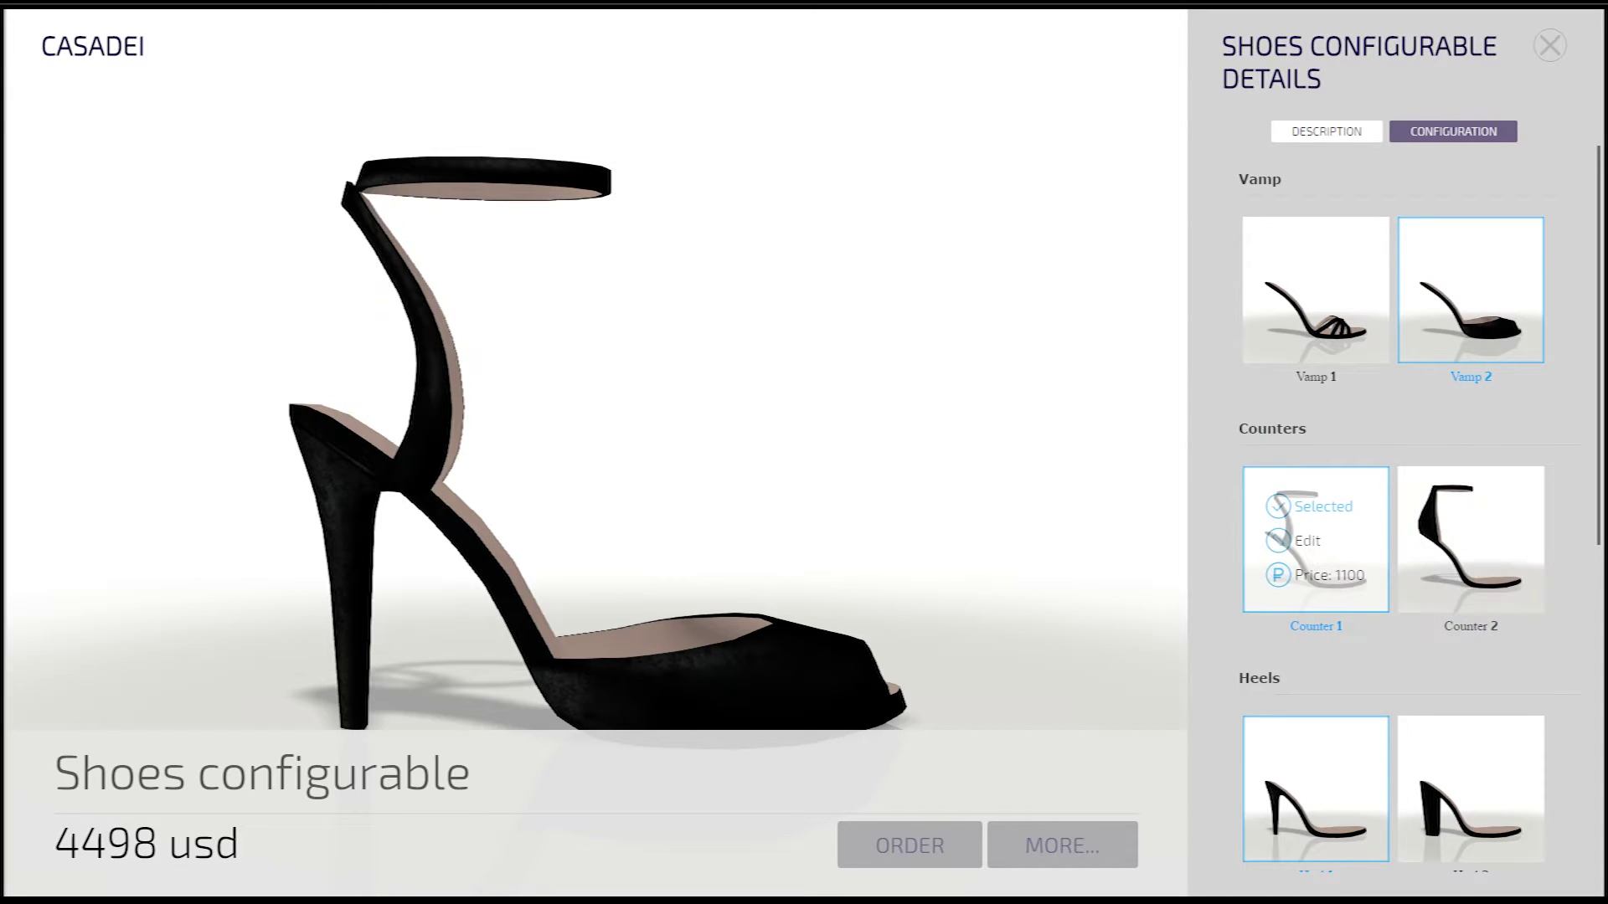
pyautogui.moveTo(1467, 291)
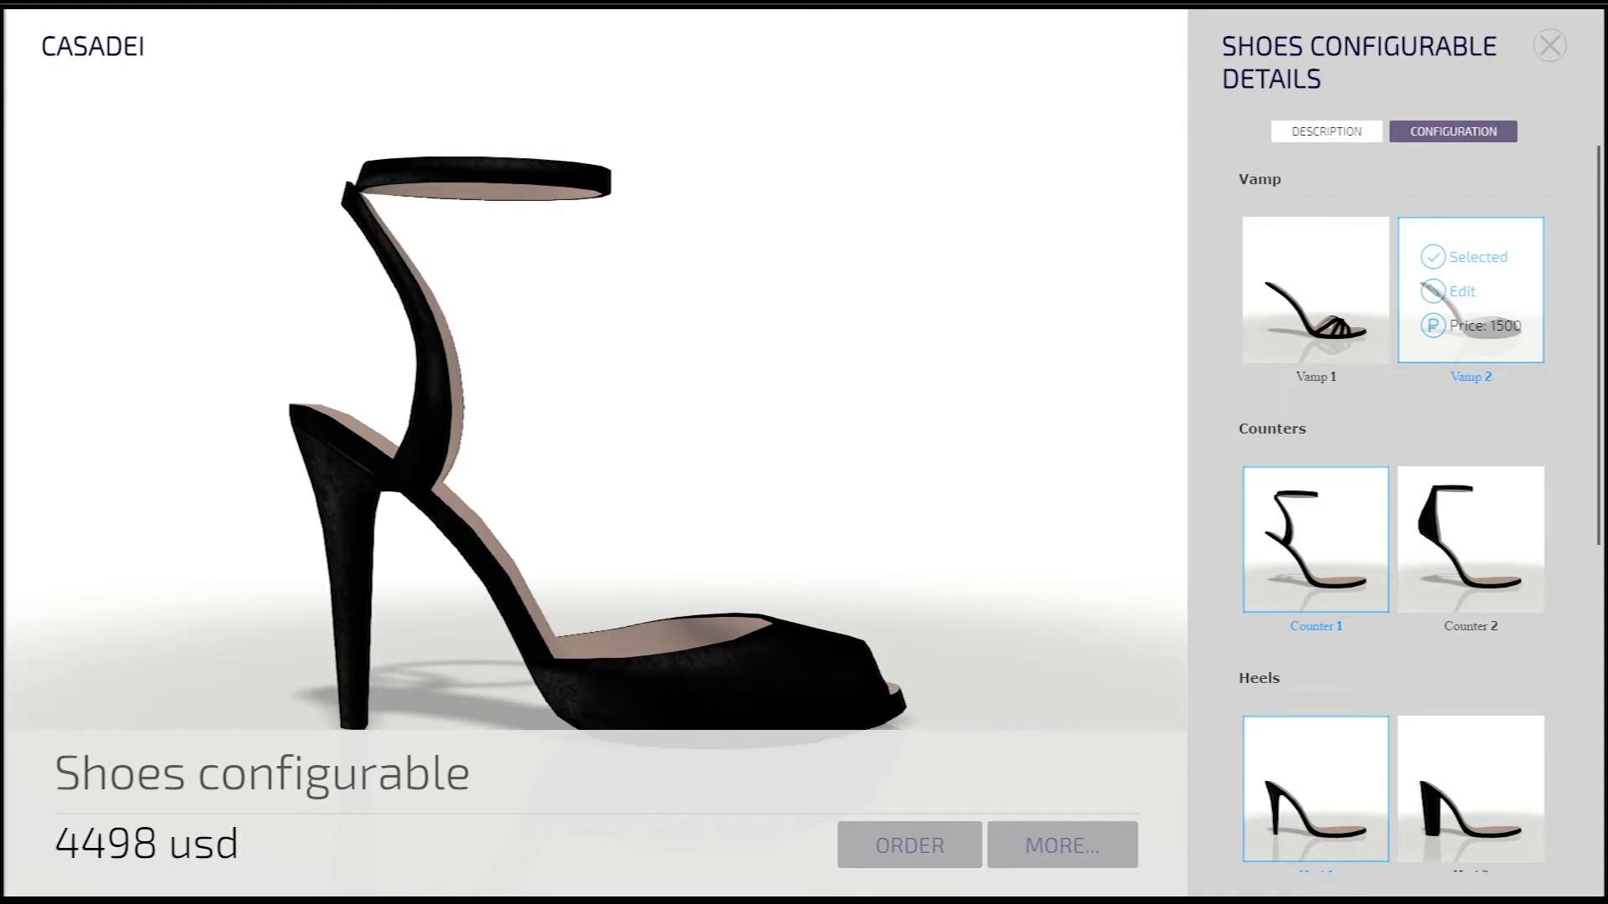
pyautogui.click(1461, 291)
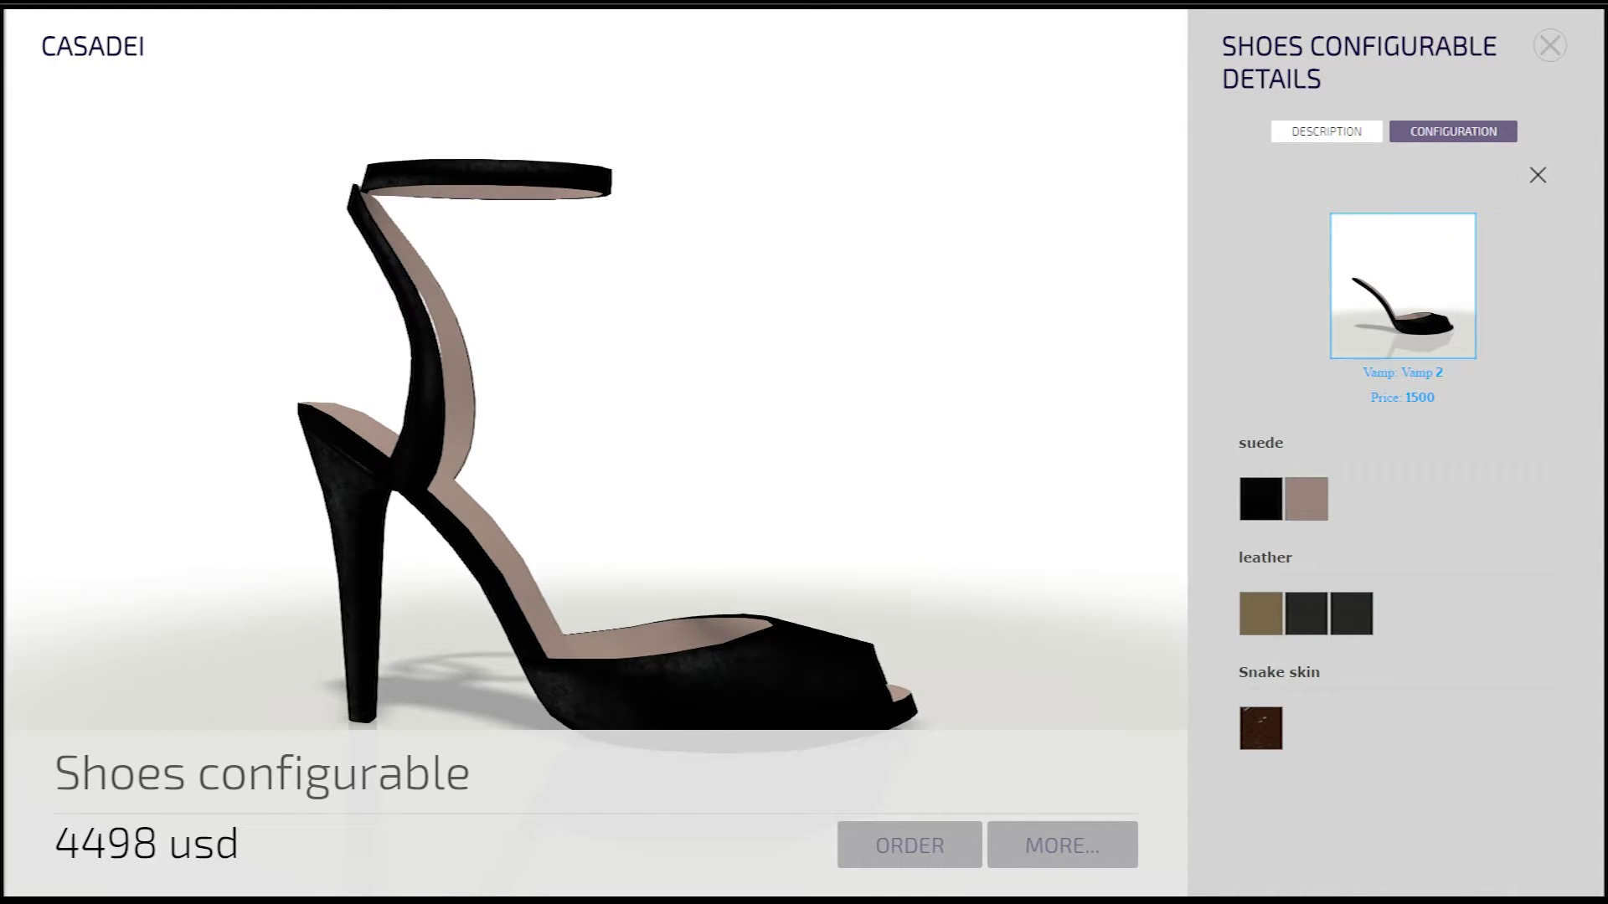
pyautogui.click(1306, 499)
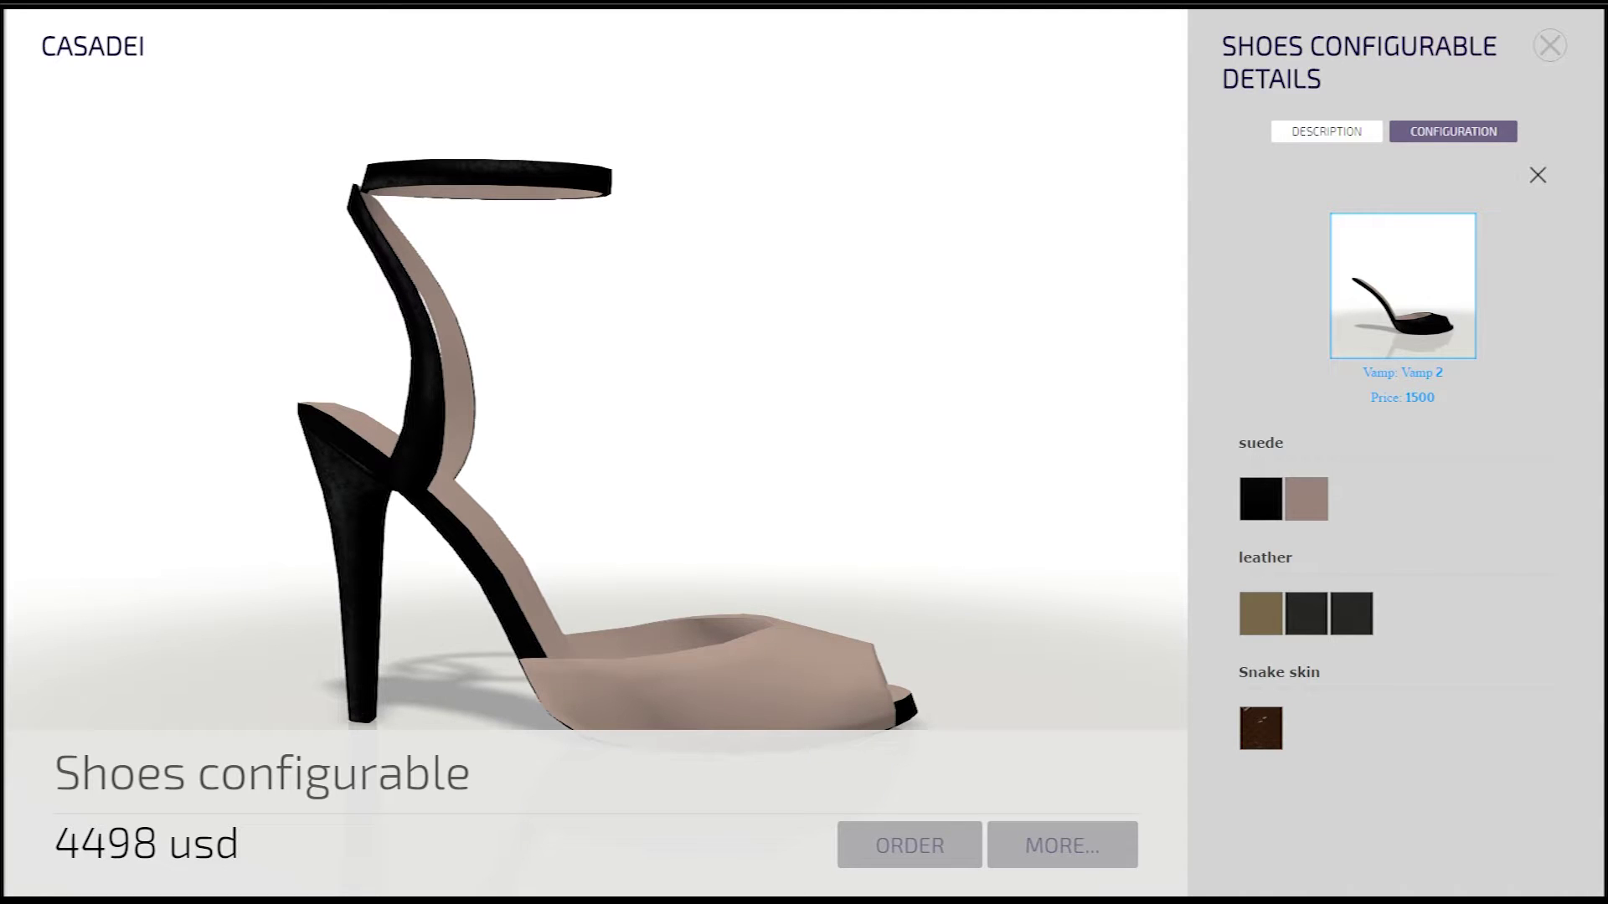
pyautogui.click(1260, 613)
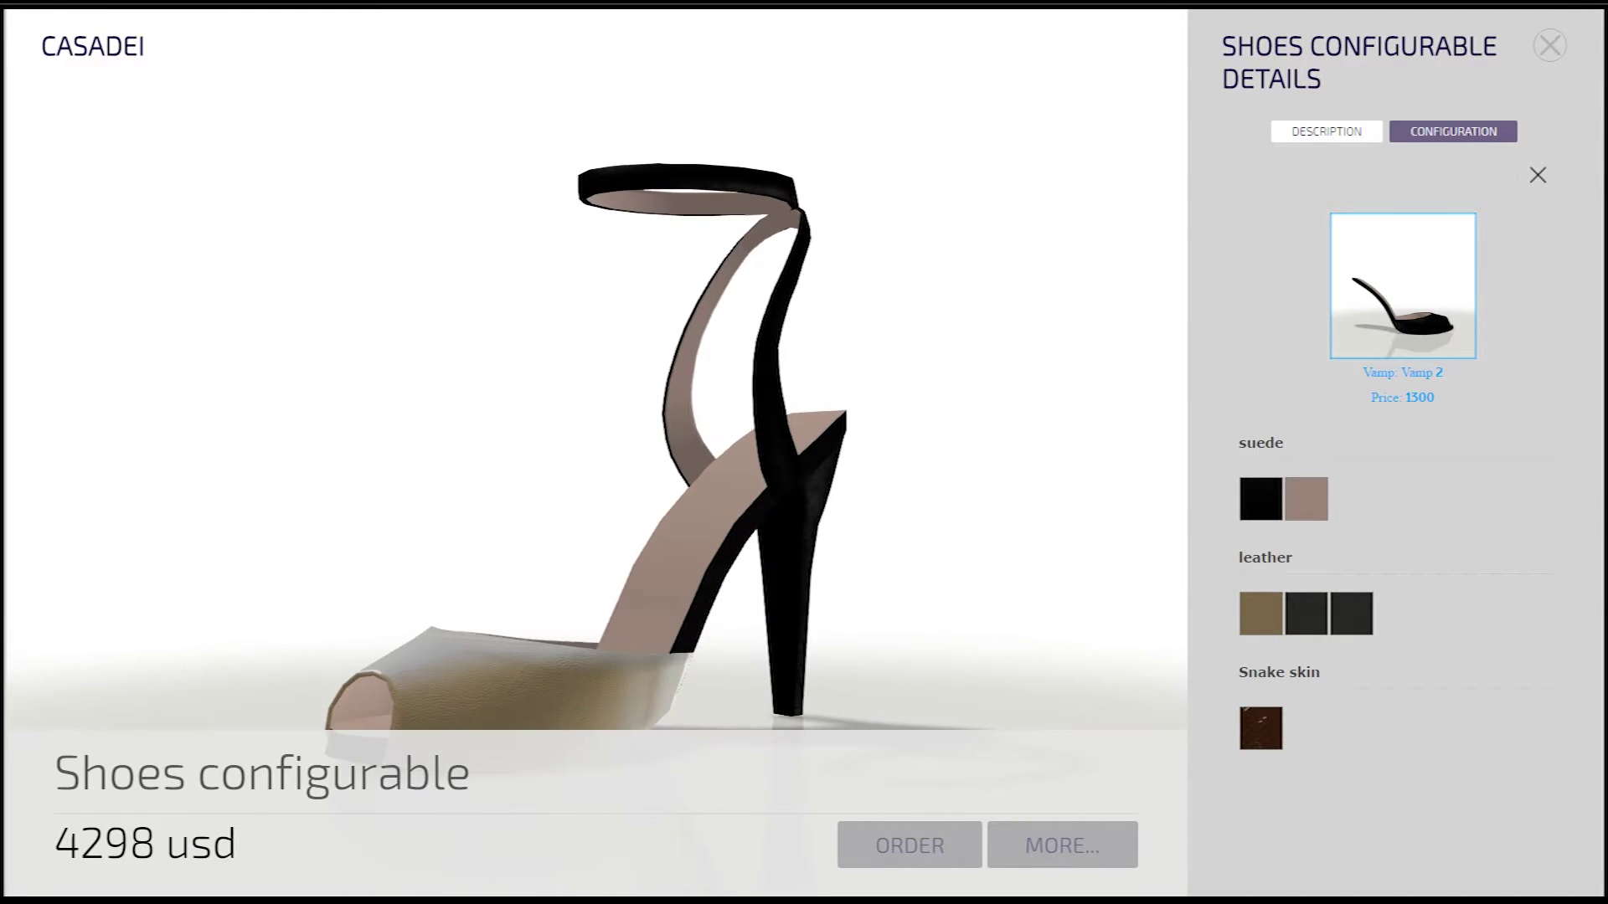
pyautogui.click(1306, 613)
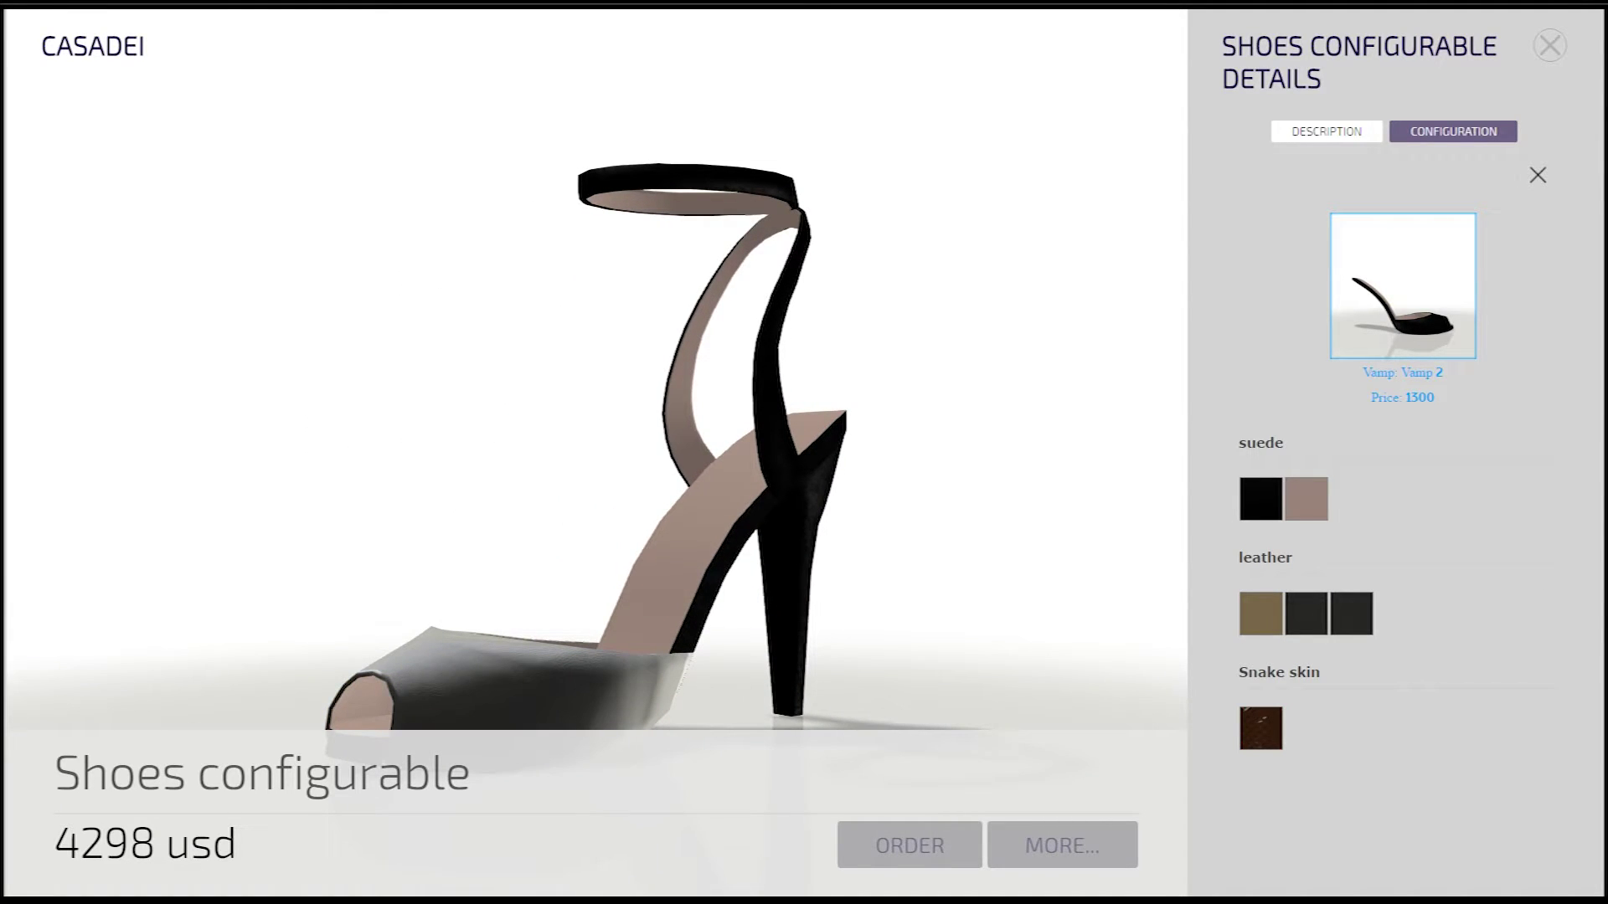
pyautogui.click(1352, 614)
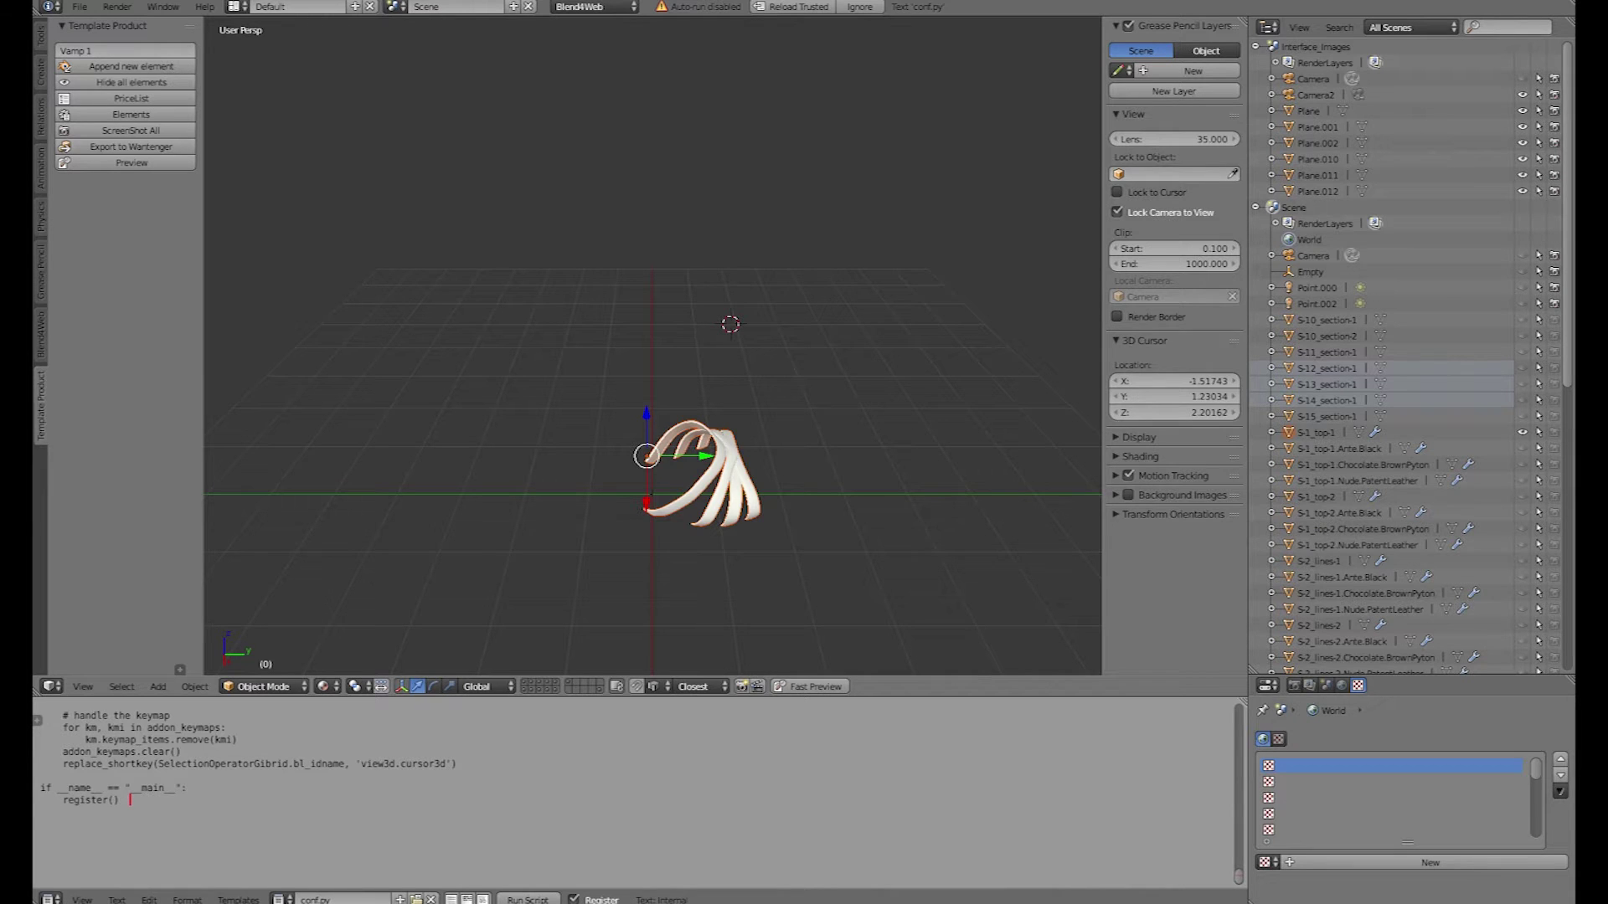
# Step: Switch to Blender, open the product's elements list and show the Insole element from the Insole section
pyautogui.click(131, 115)
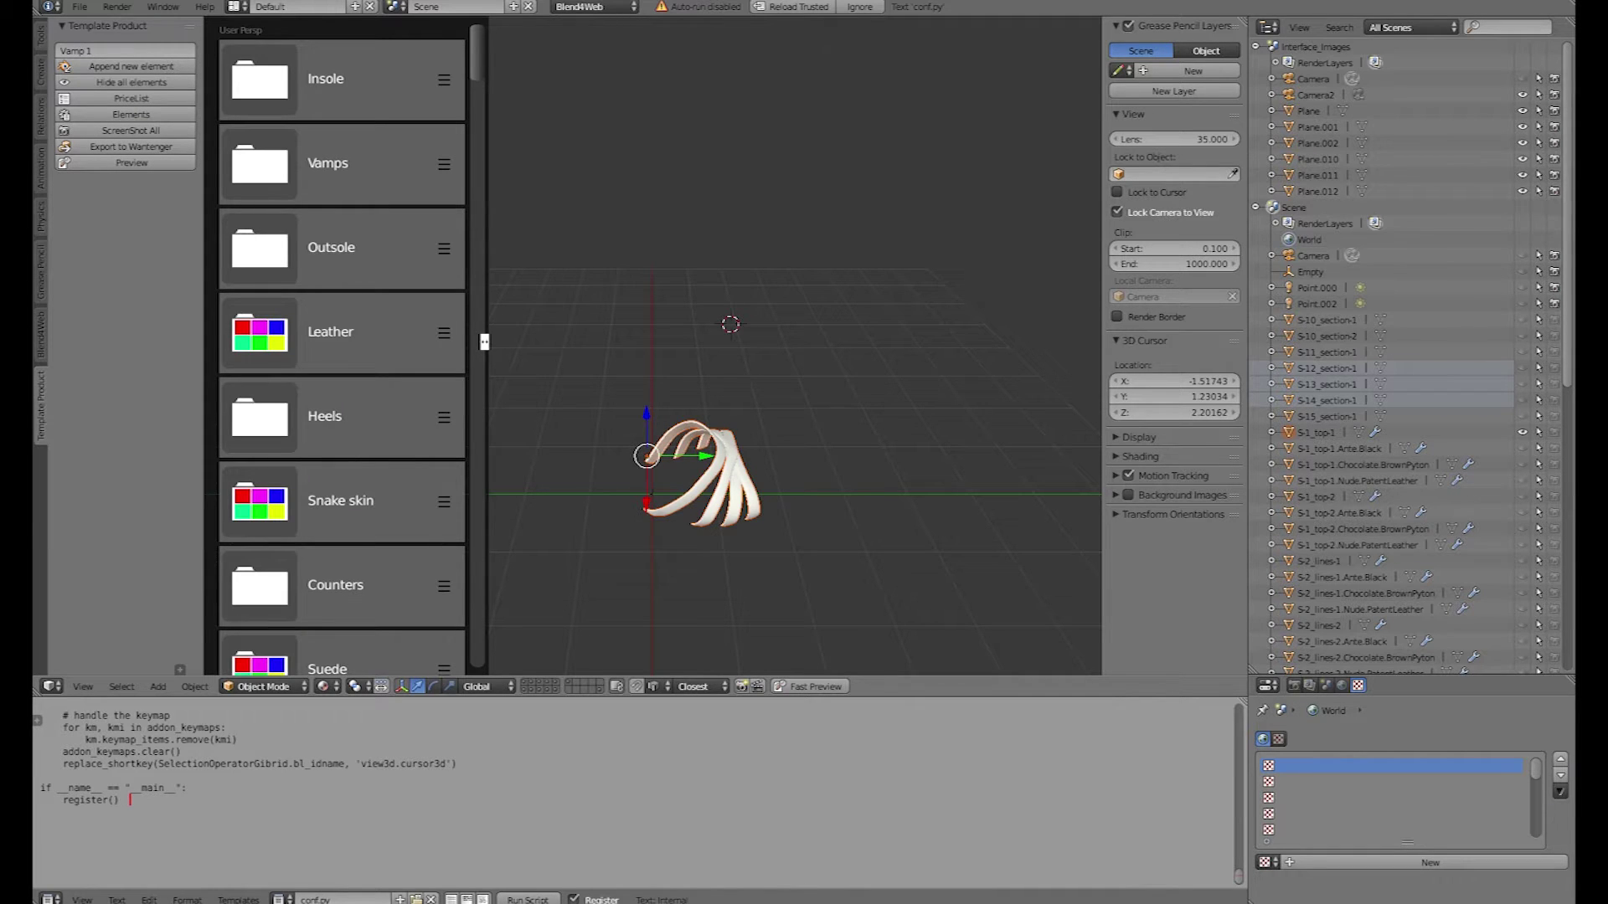
pyautogui.click(261, 81)
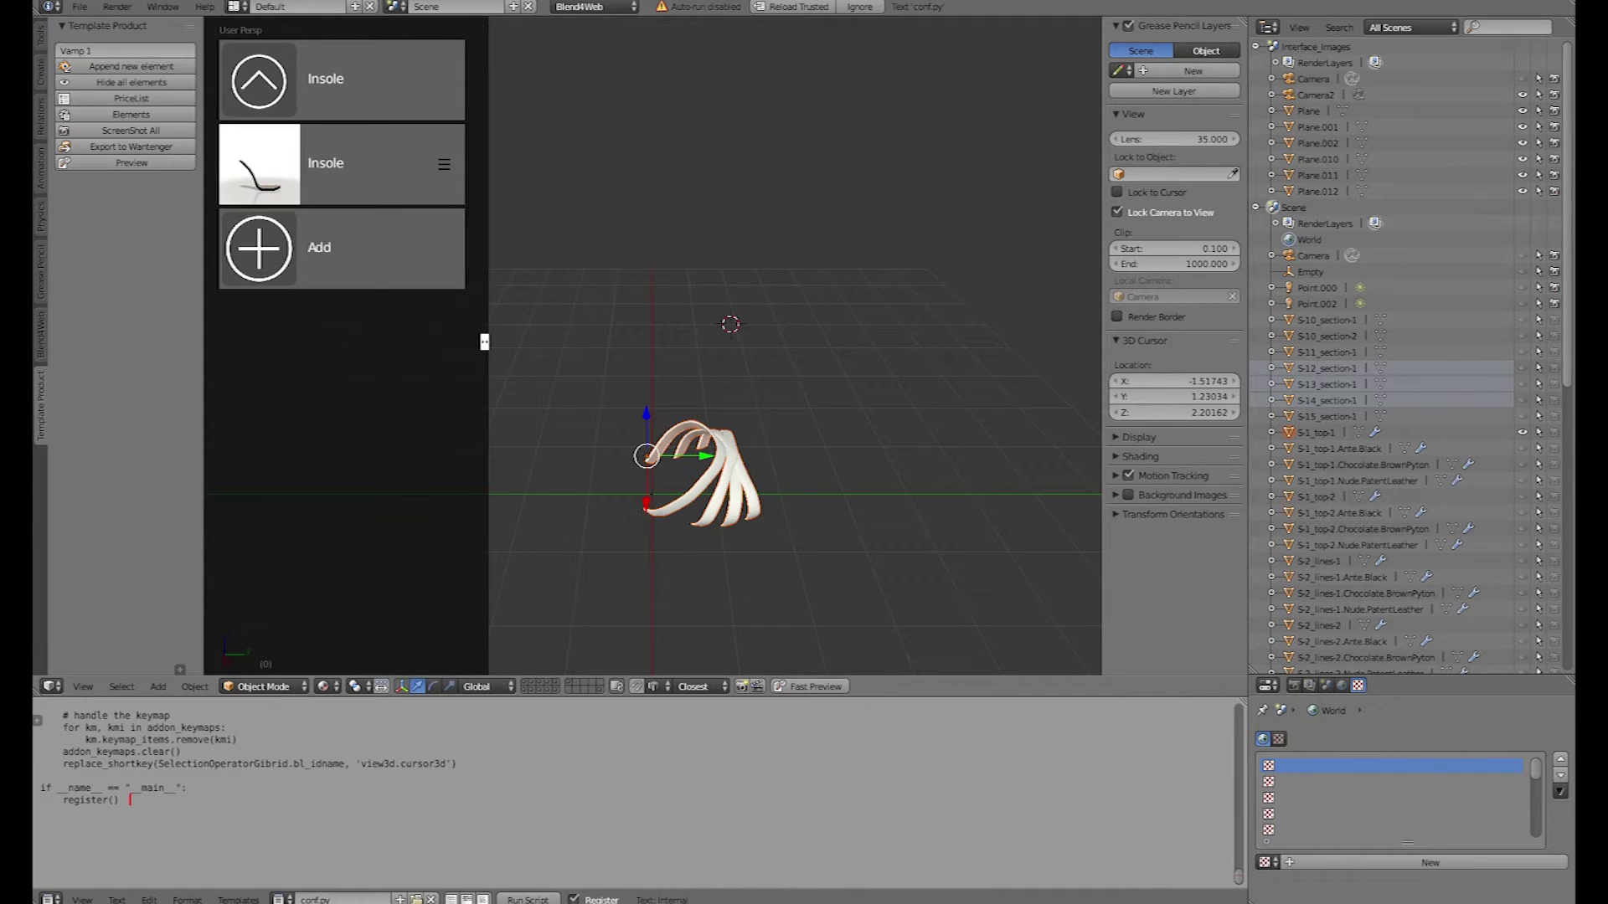
pyautogui.click(327, 164)
pyautogui.click(260, 81)
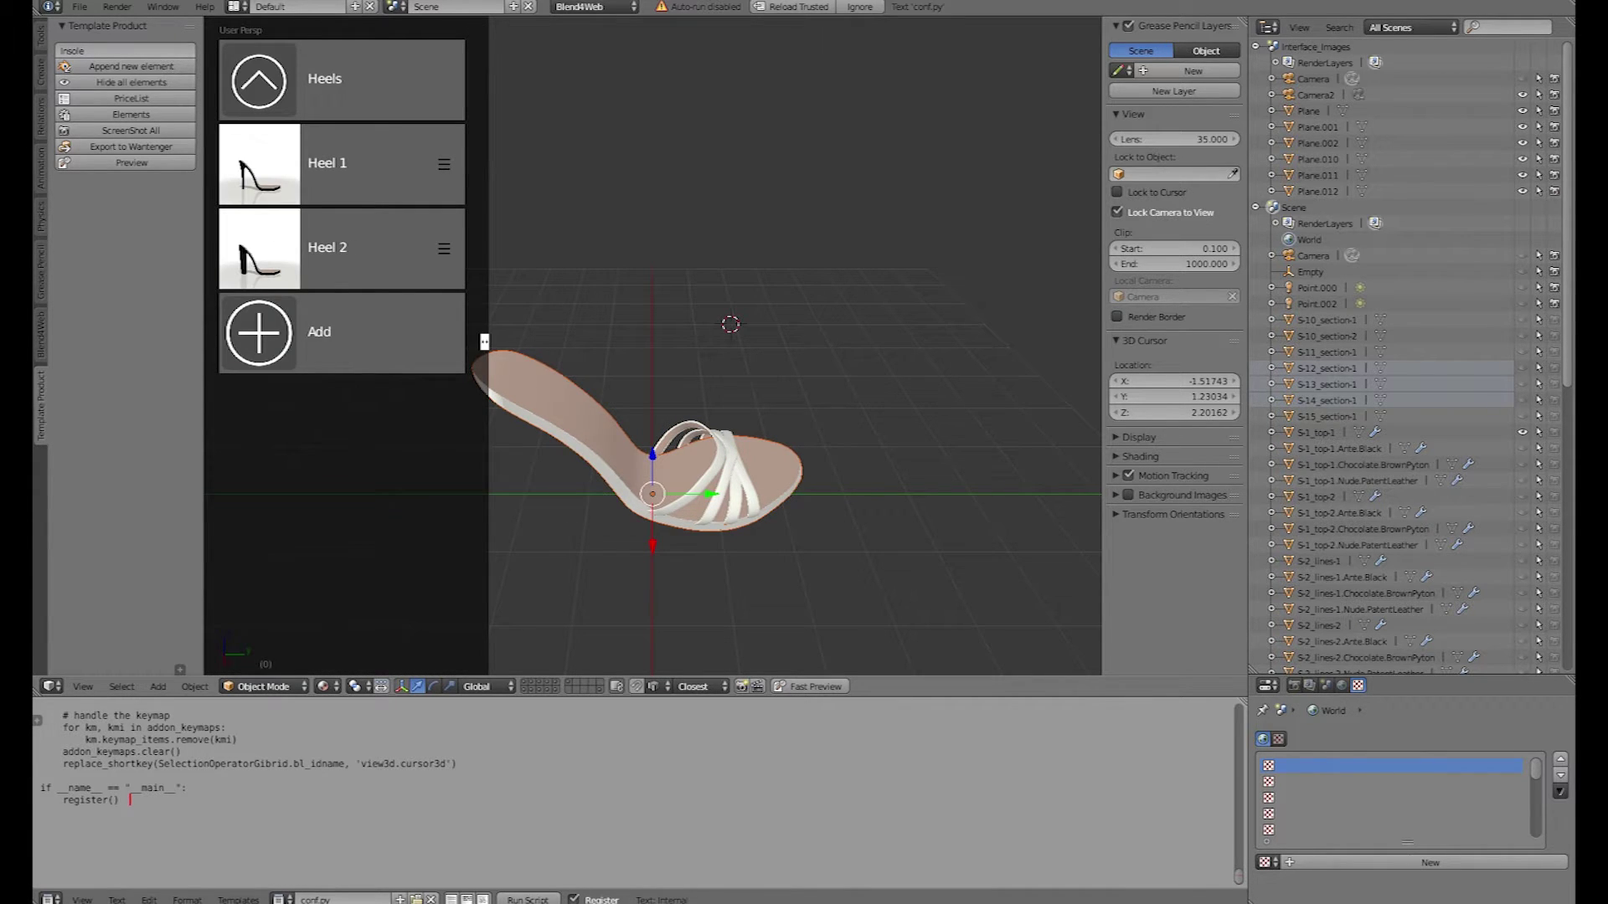
# Step: Preview the Heel 1 and Heel 2 elements in the Heels section and return to the section list
pyautogui.click(327, 164)
pyautogui.click(341, 164)
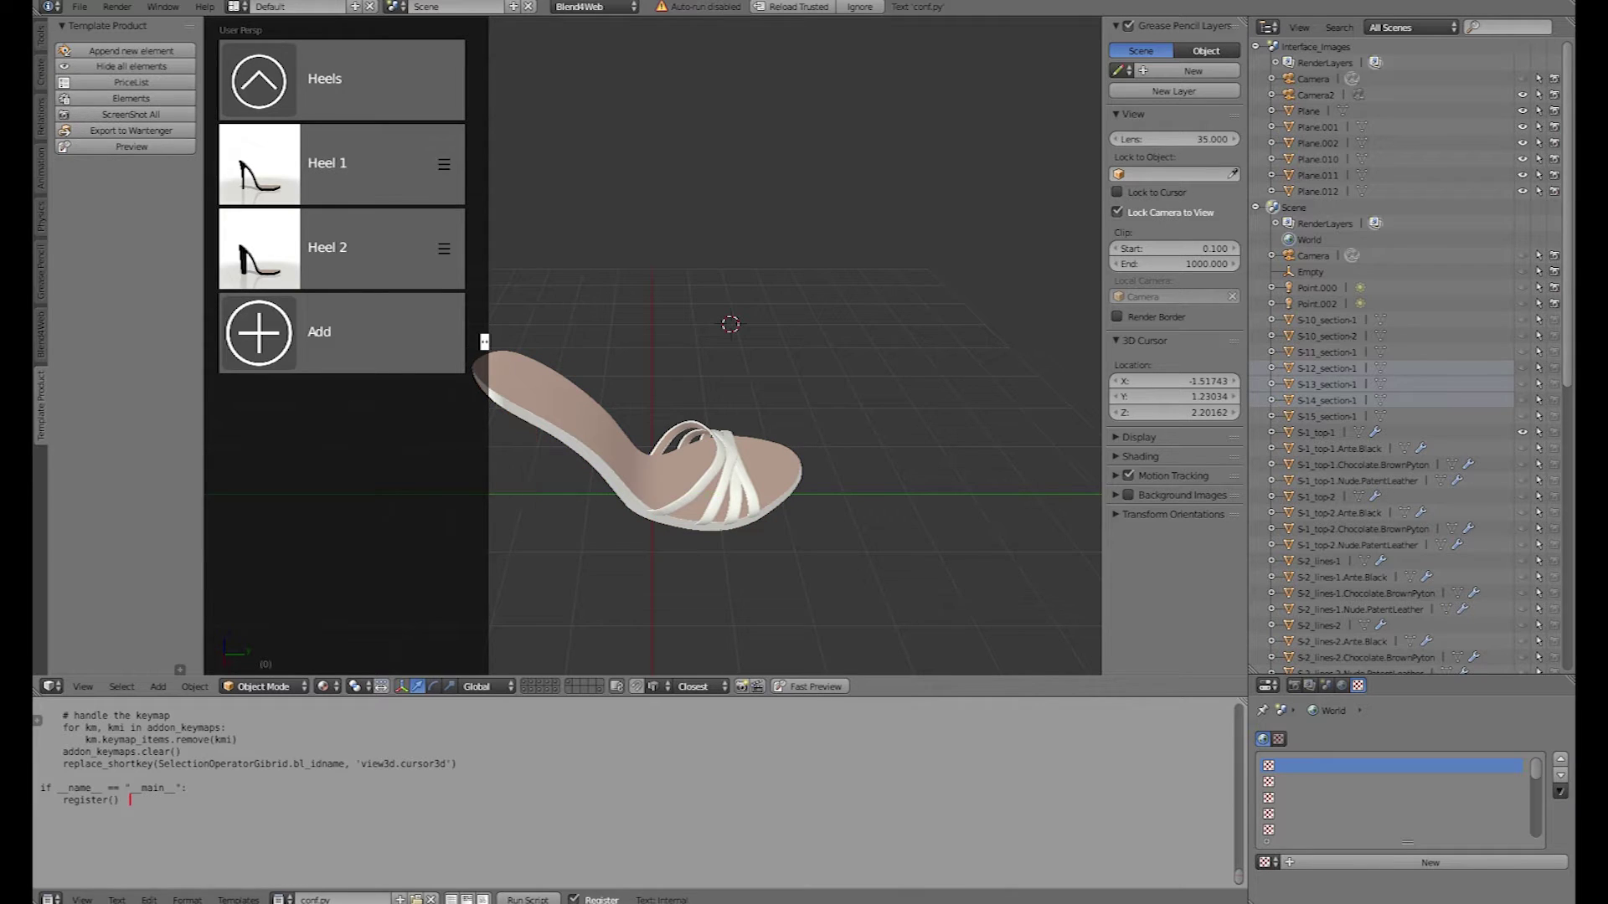
pyautogui.click(342, 249)
pyautogui.click(342, 80)
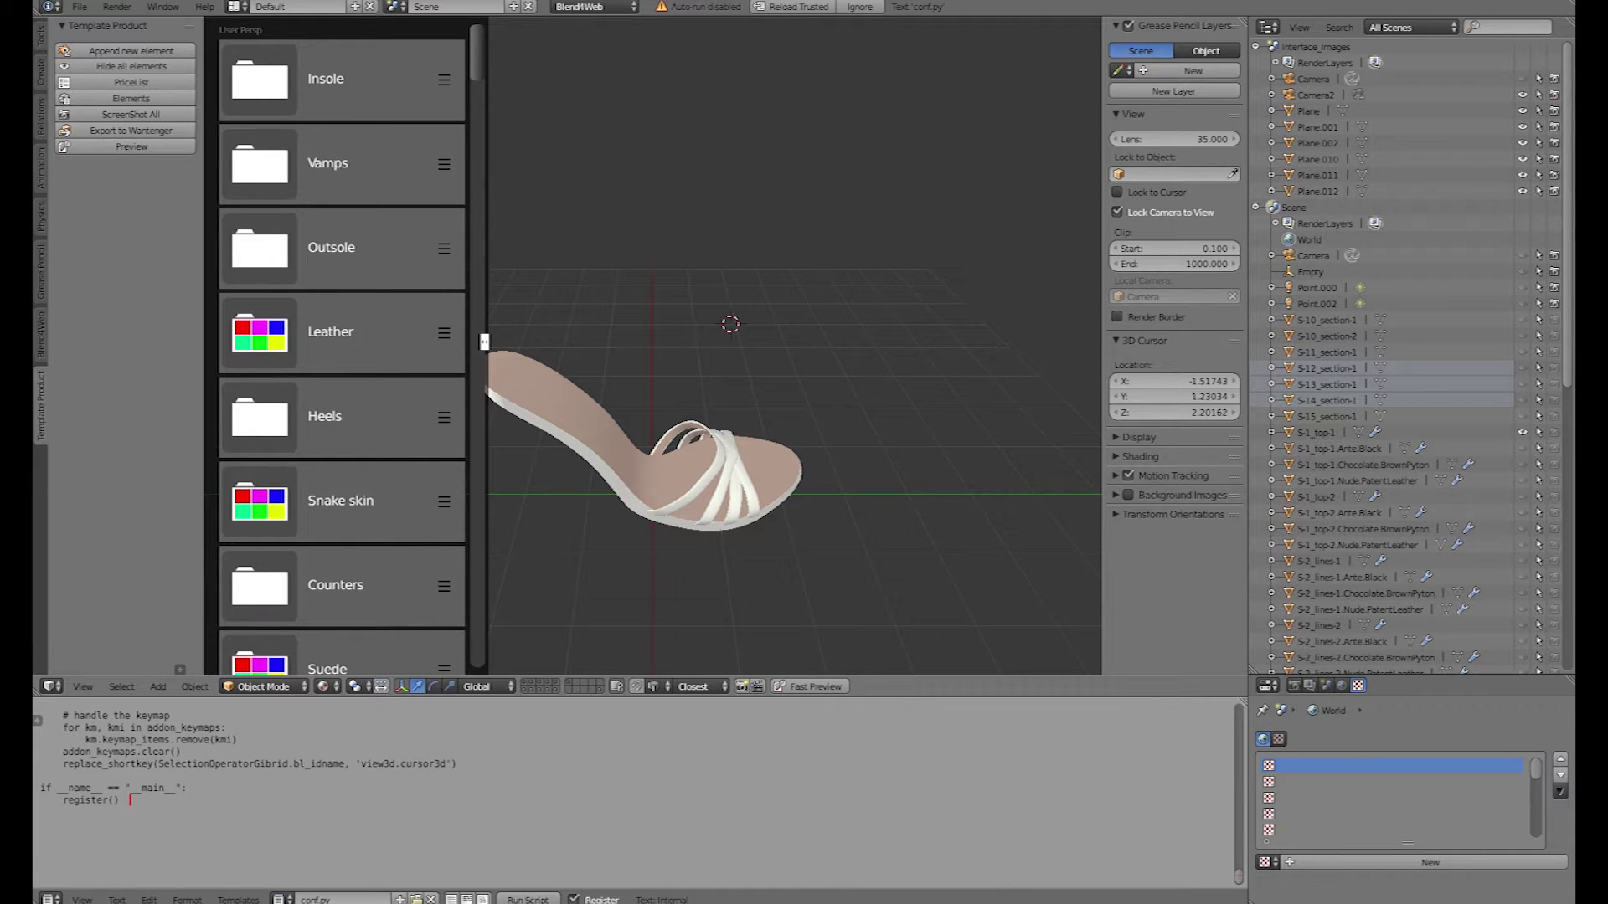
# Step: Browse to the Counters section and preview the Counter 1 element
pyautogui.scroll(-8, 341, 345)
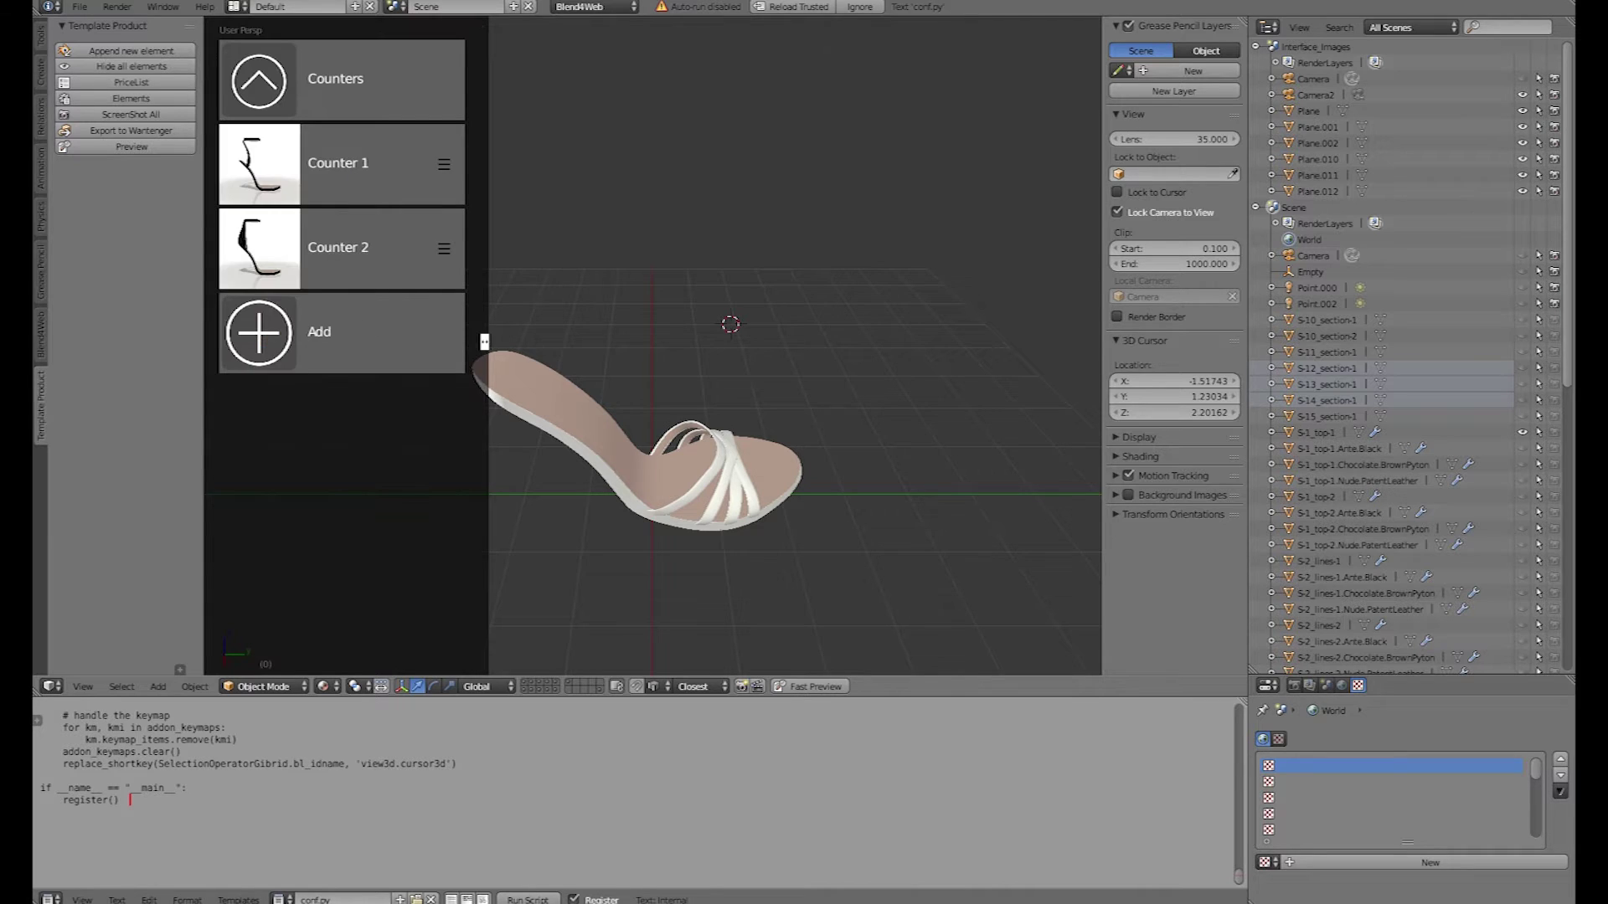
pyautogui.click(352, 164)
pyautogui.click(351, 164)
pyautogui.click(335, 80)
pyautogui.click(352, 164)
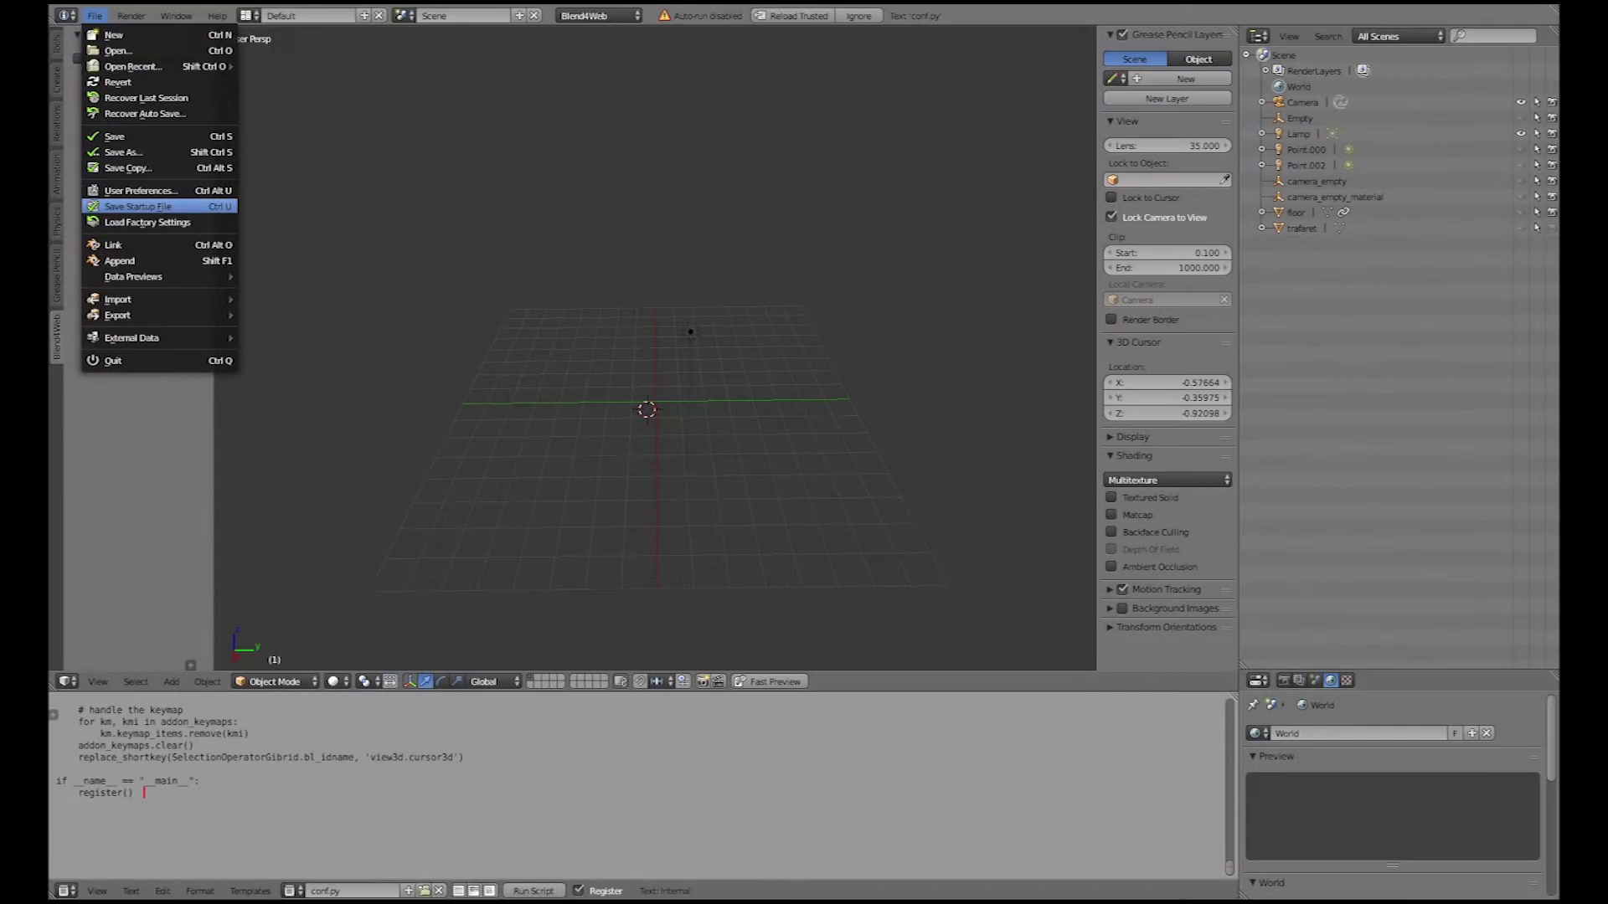
# Step: Search the add-ons in the user preferences for "bl" and view the details of the Blend4Web add-on
pyautogui.click(139, 190)
pyautogui.click(126, 71)
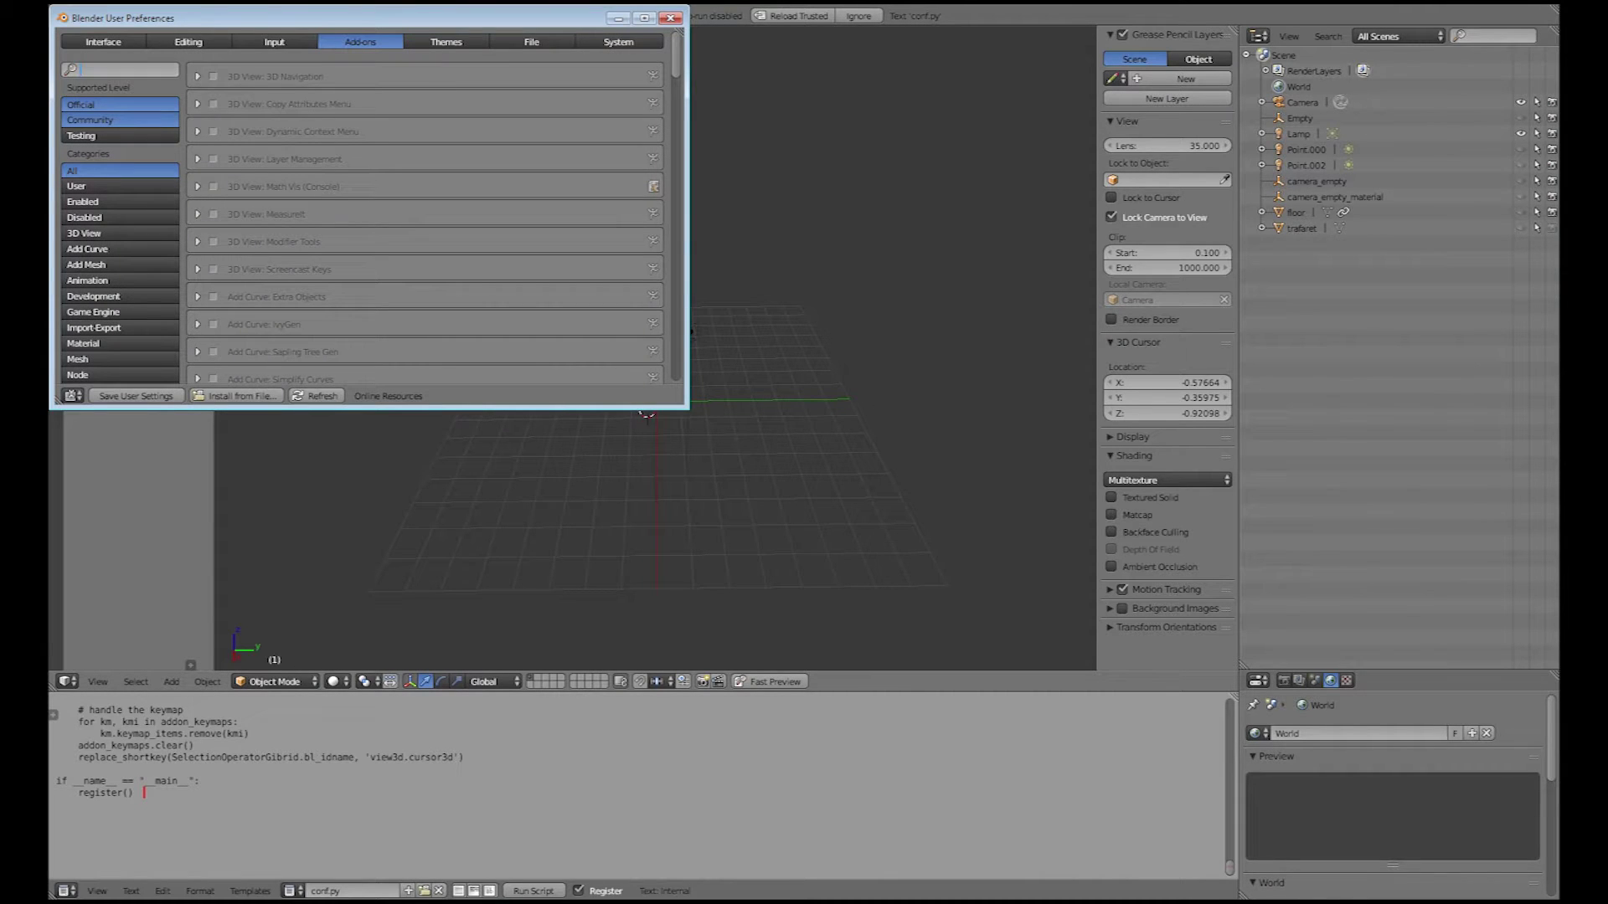
pyautogui.write('bl')
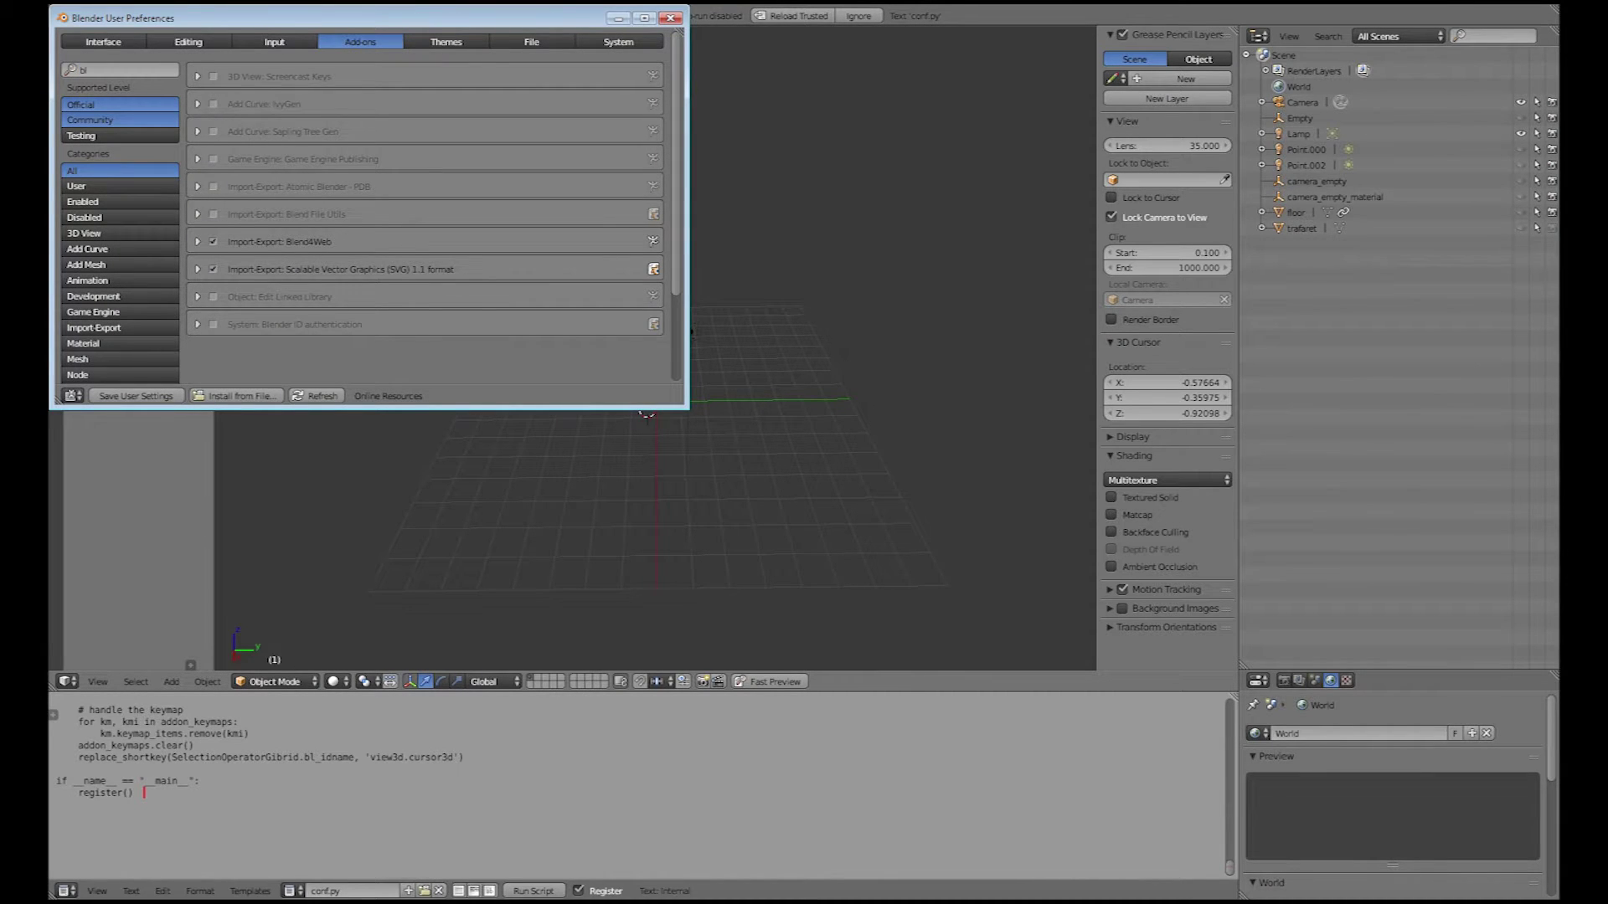
pyautogui.click(197, 242)
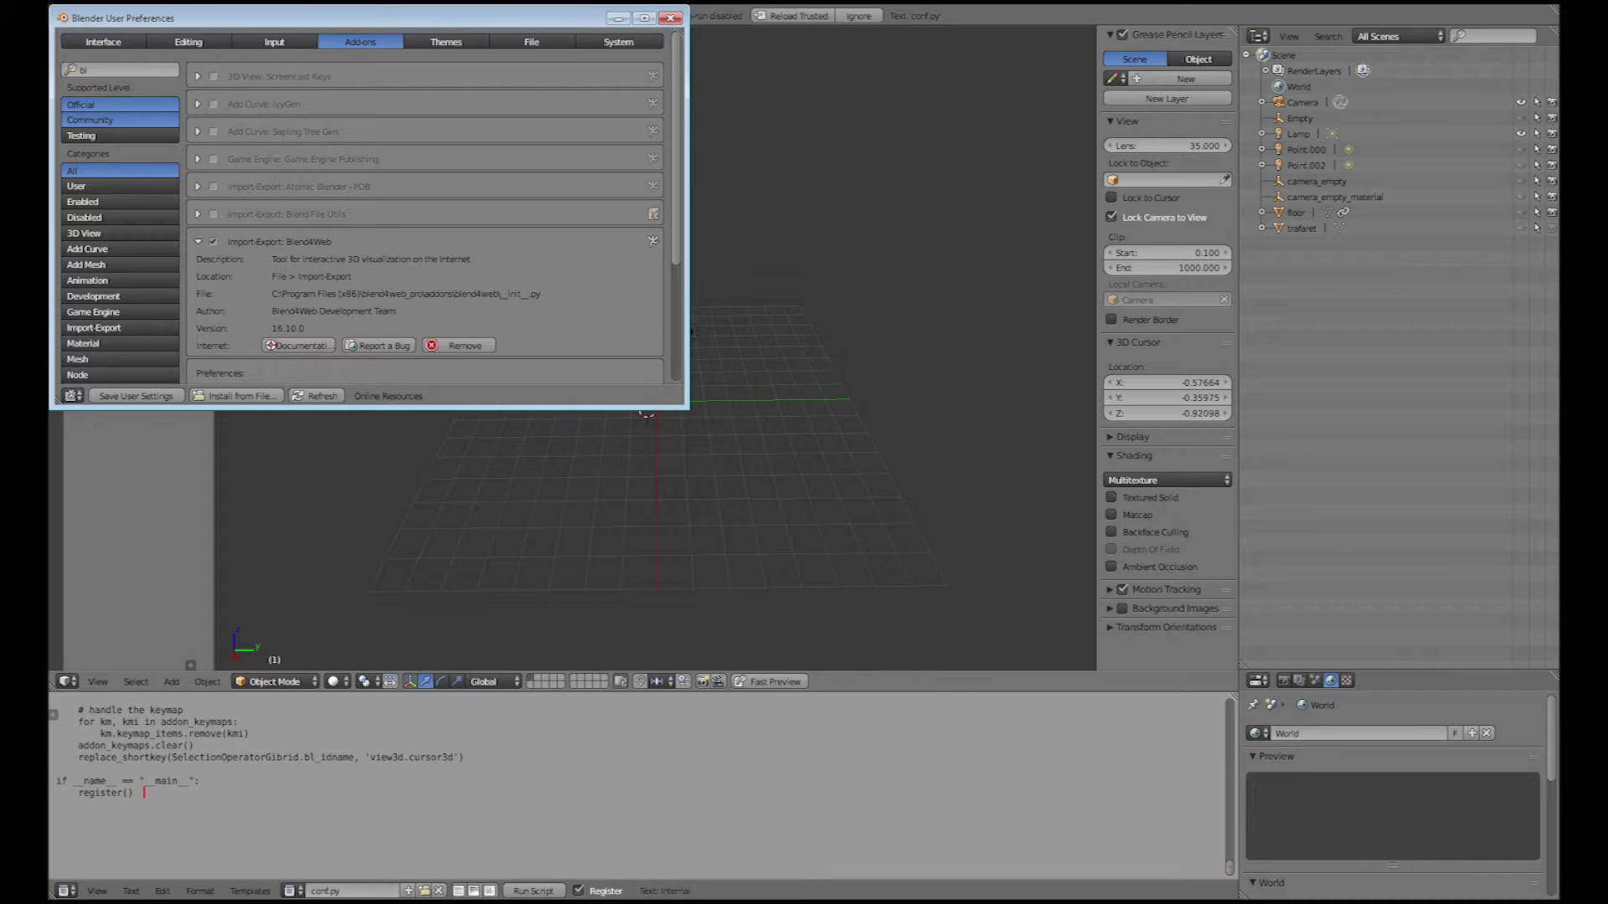
pyautogui.click(198, 242)
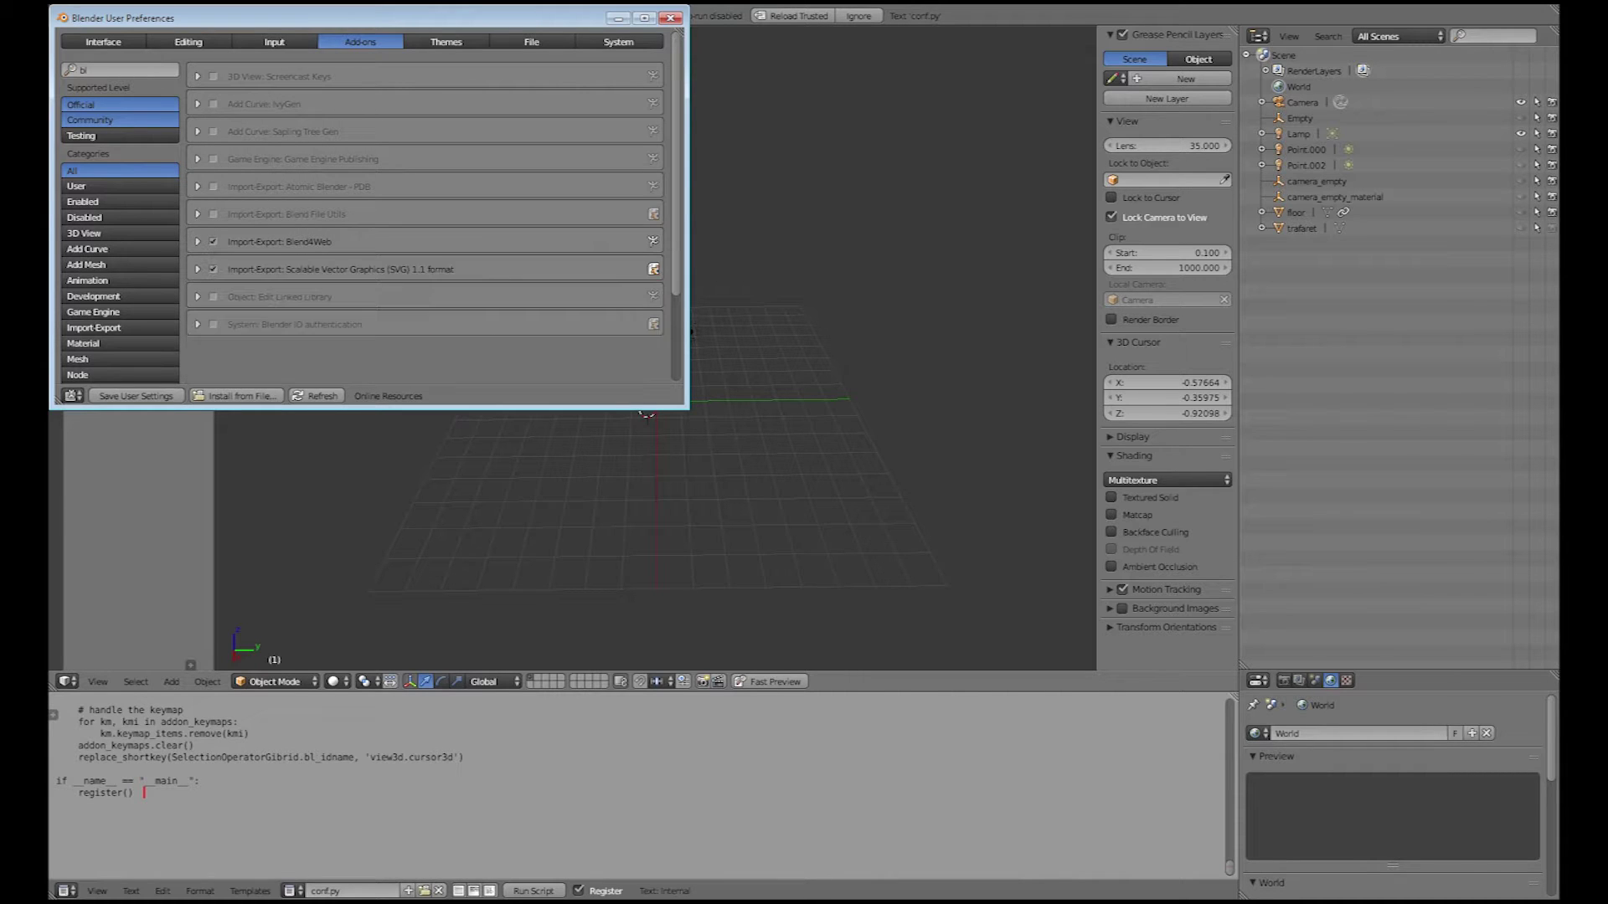
pyautogui.click(670, 17)
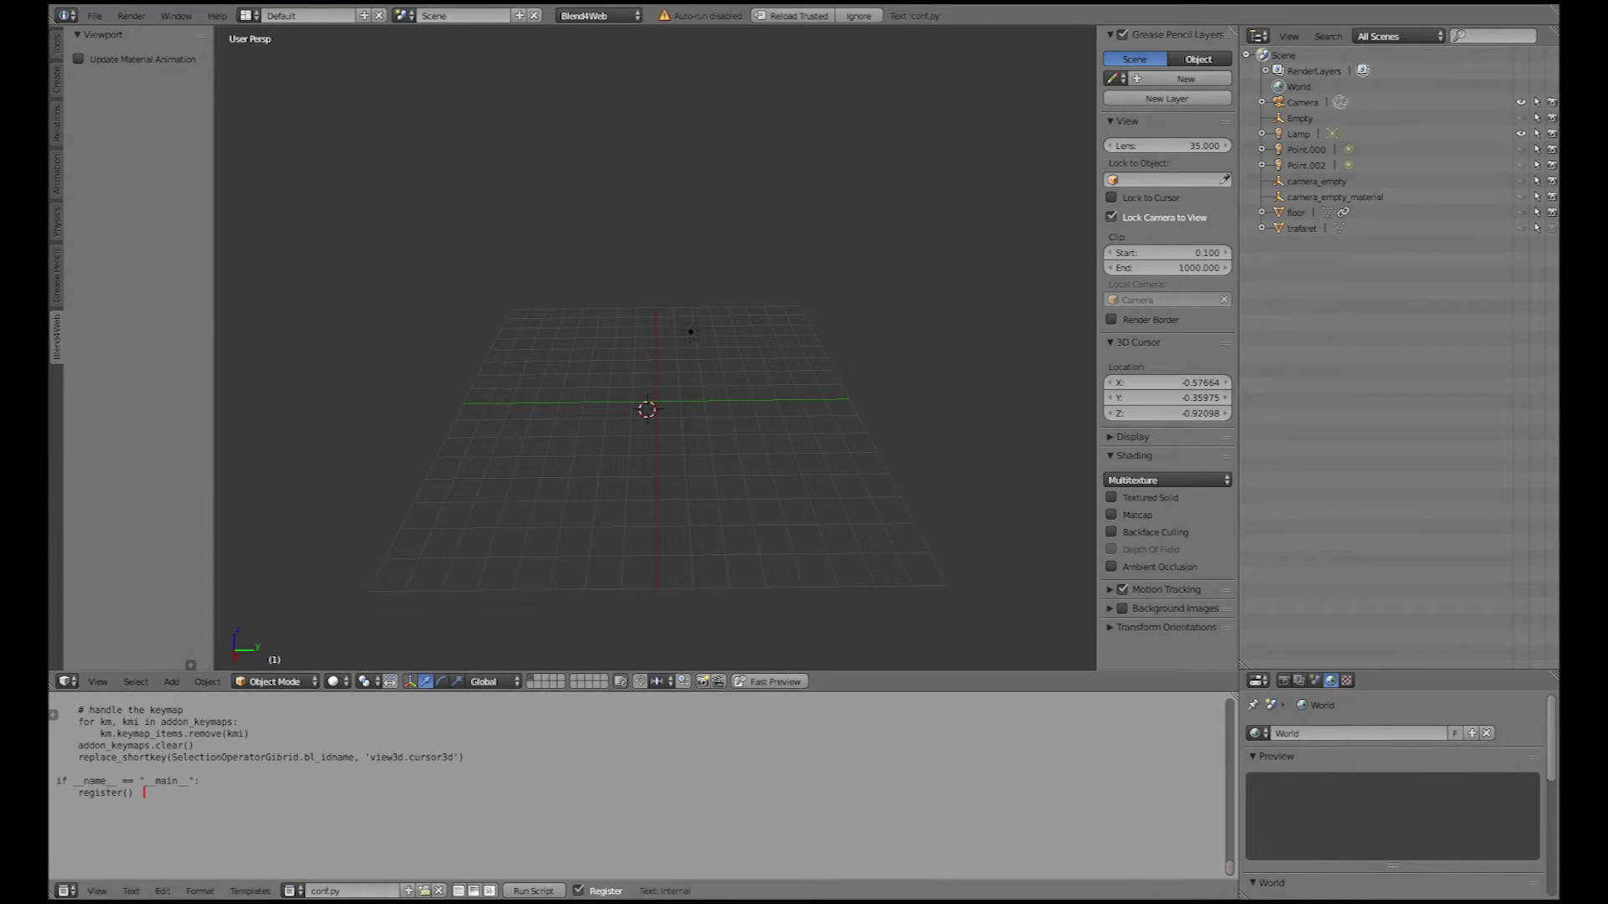
# Step: Load the conf.py script in the text editor and run it
pyautogui.click(293, 891)
pyautogui.click(310, 777)
pyautogui.click(533, 891)
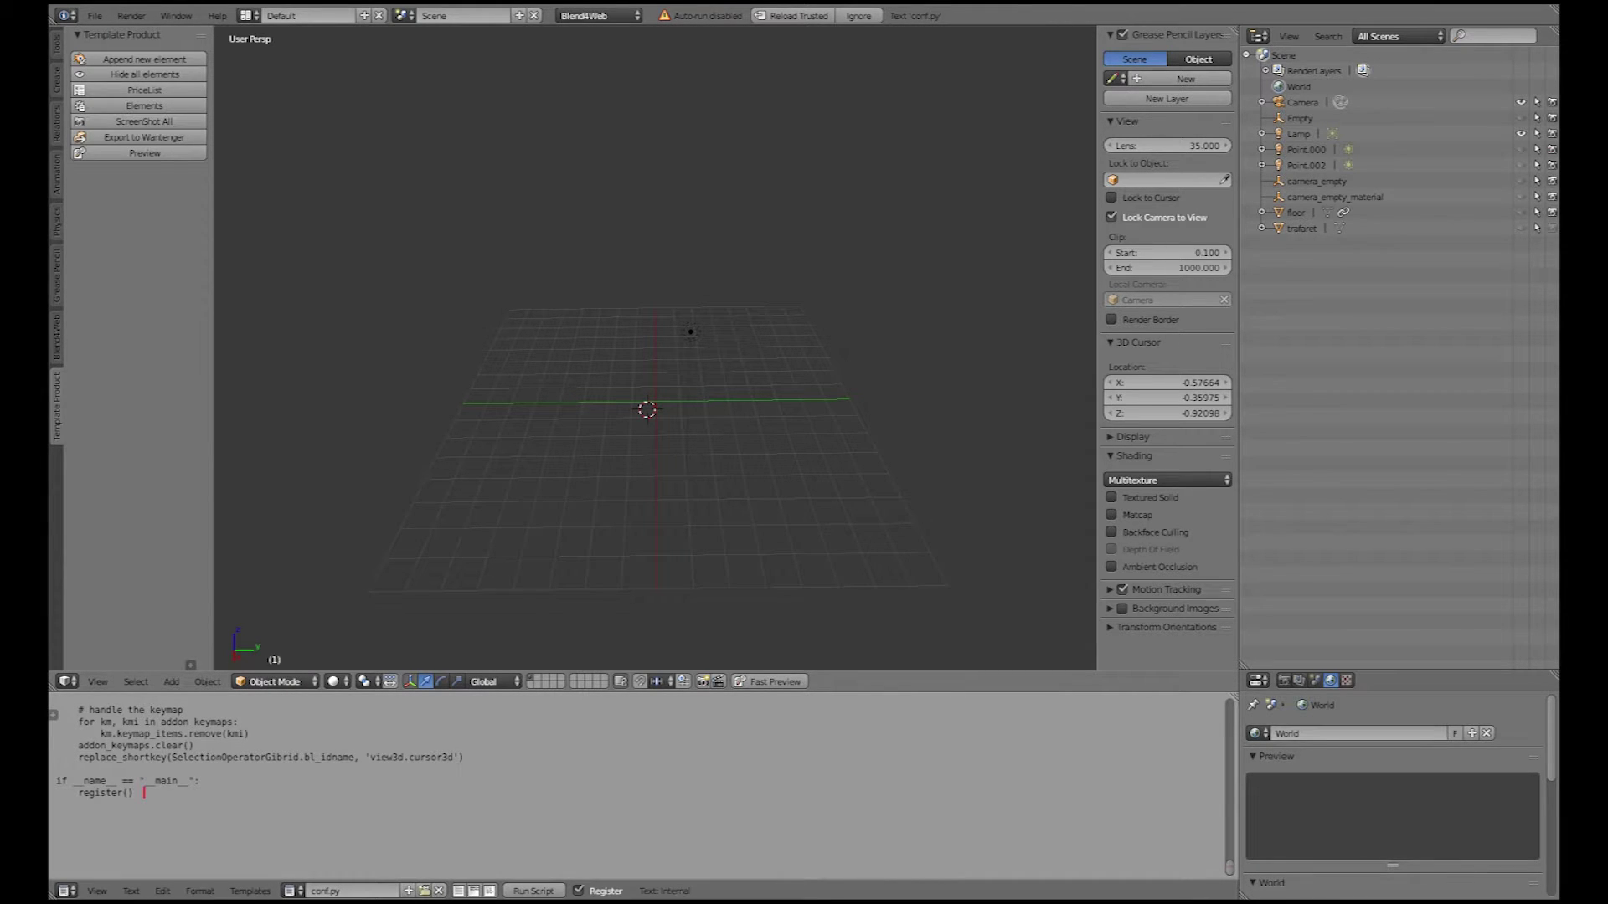
# Step: Add a section to the empty elements list and rename it "heels"
pyautogui.click(144, 106)
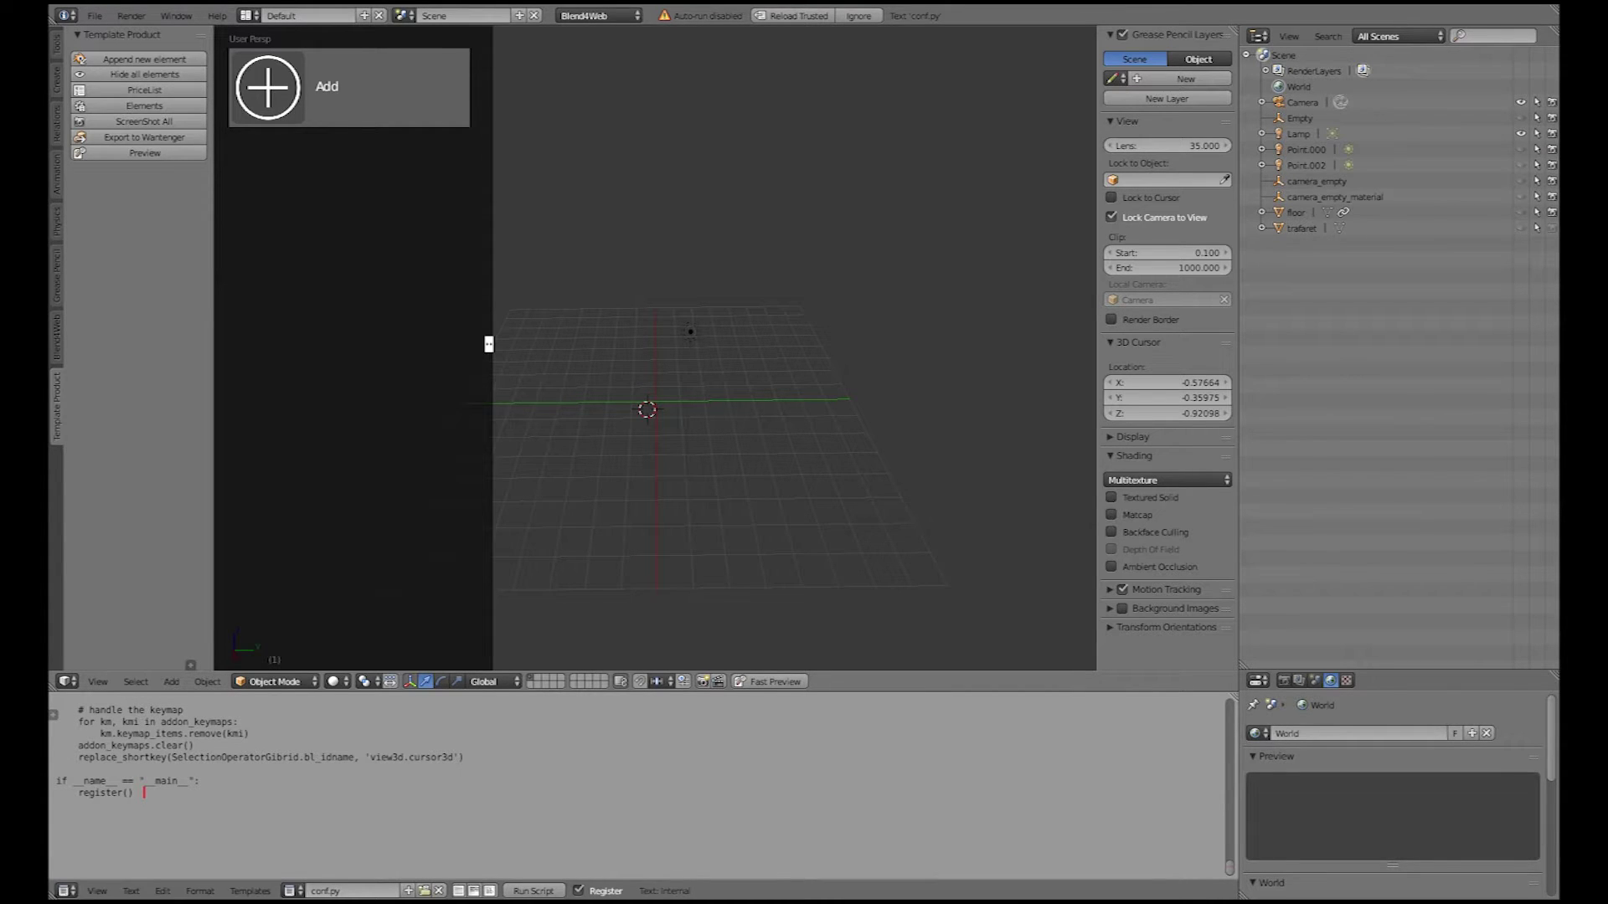
pyautogui.click(326, 87)
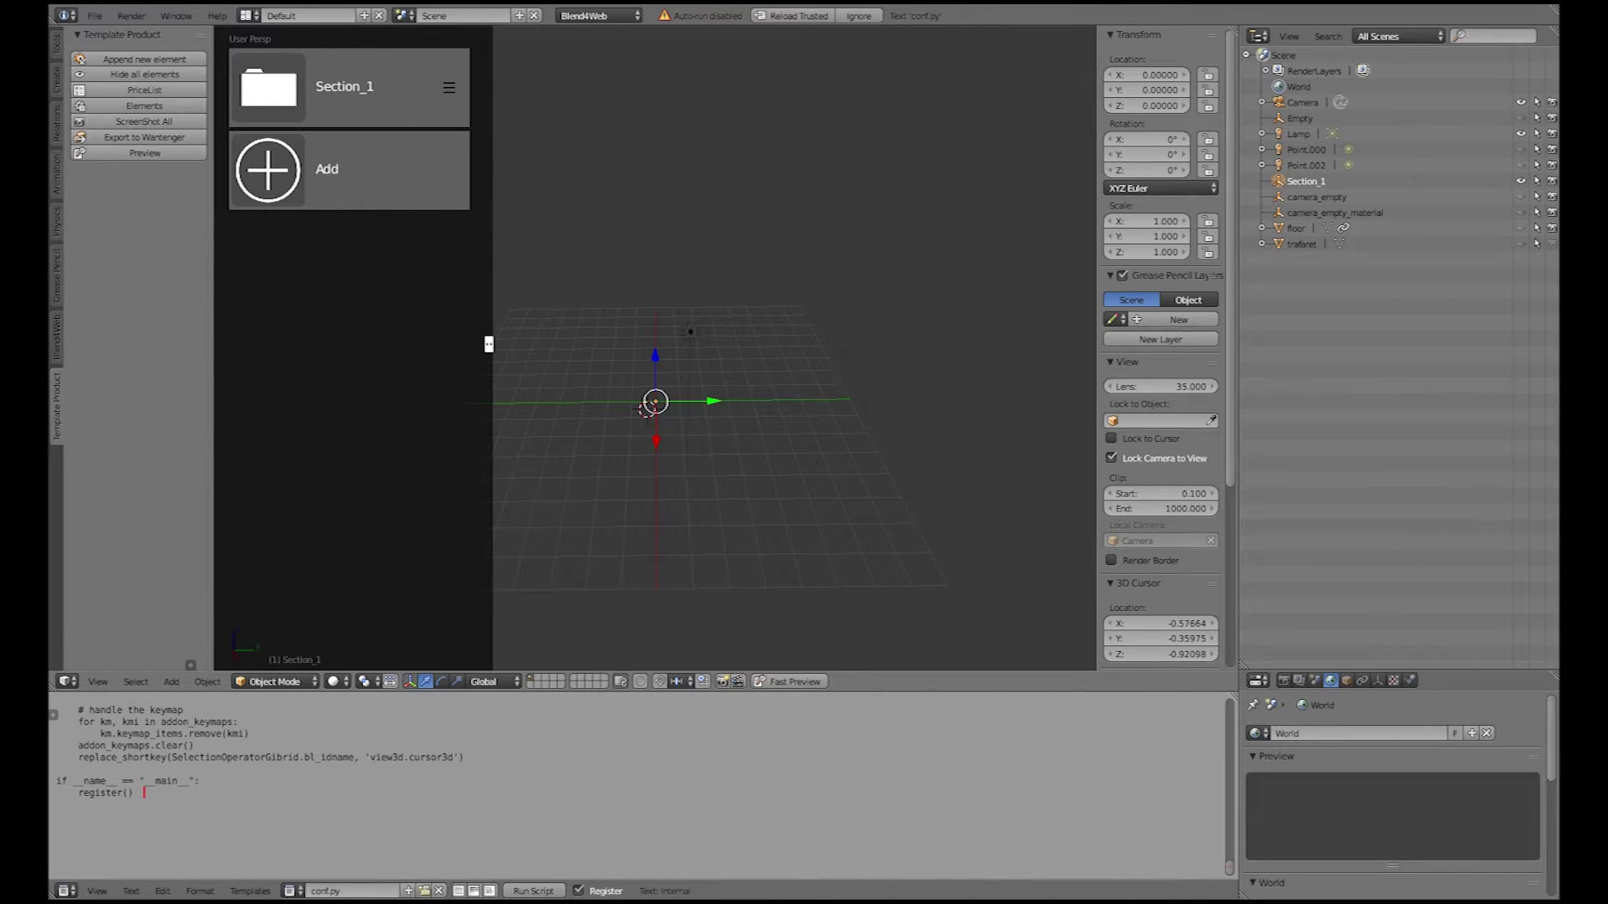
pyautogui.click(268, 87)
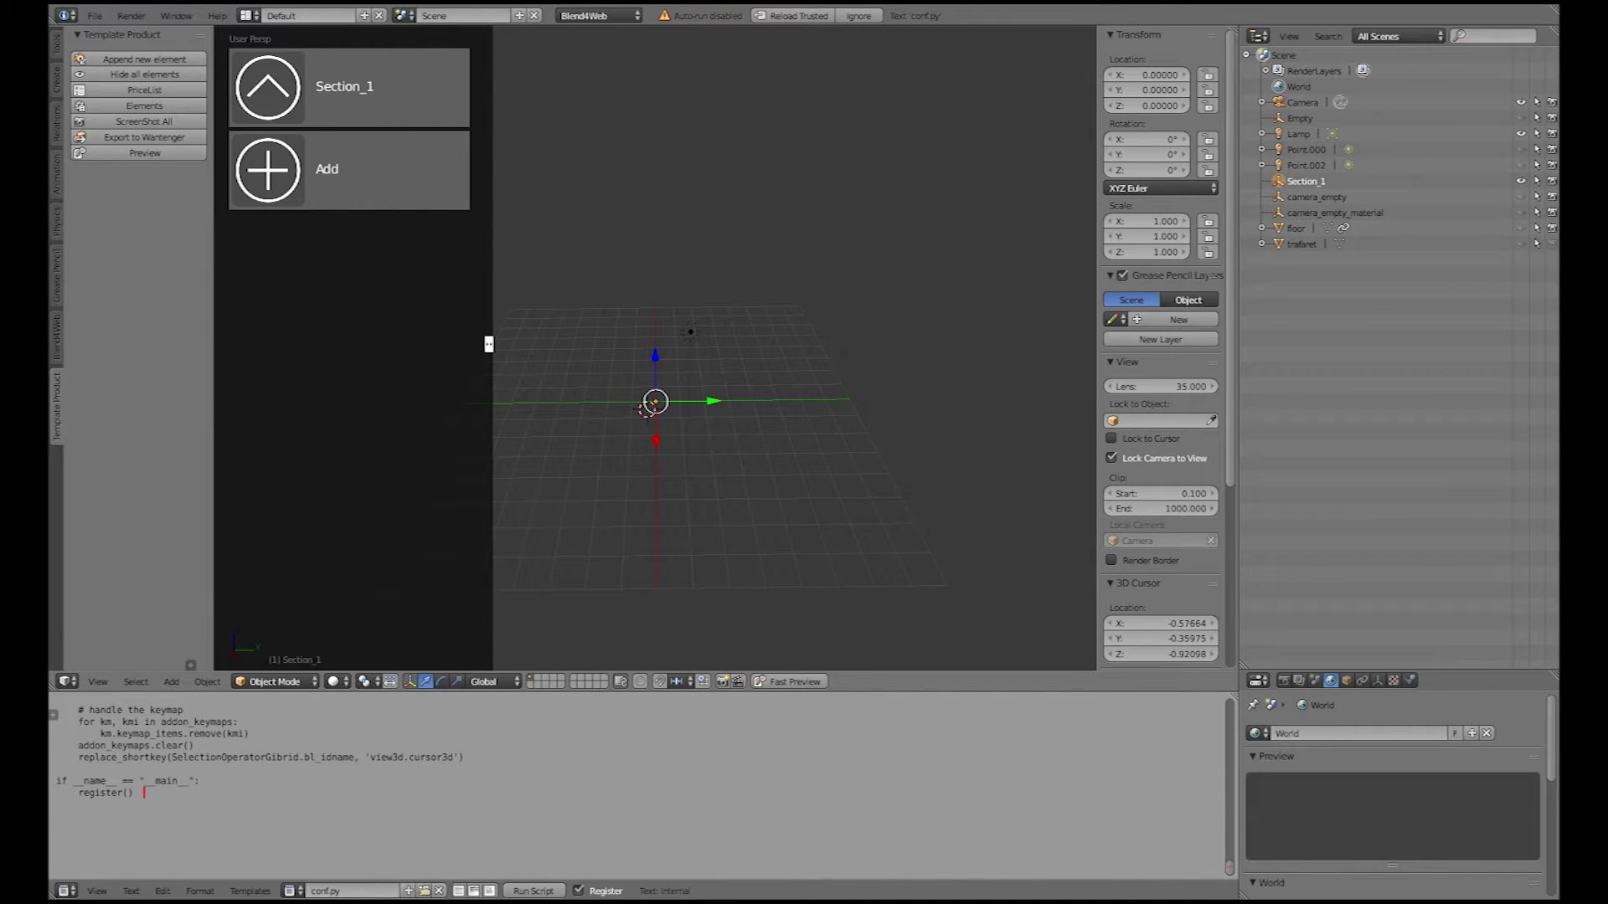
pyautogui.click(268, 87)
pyautogui.click(449, 87)
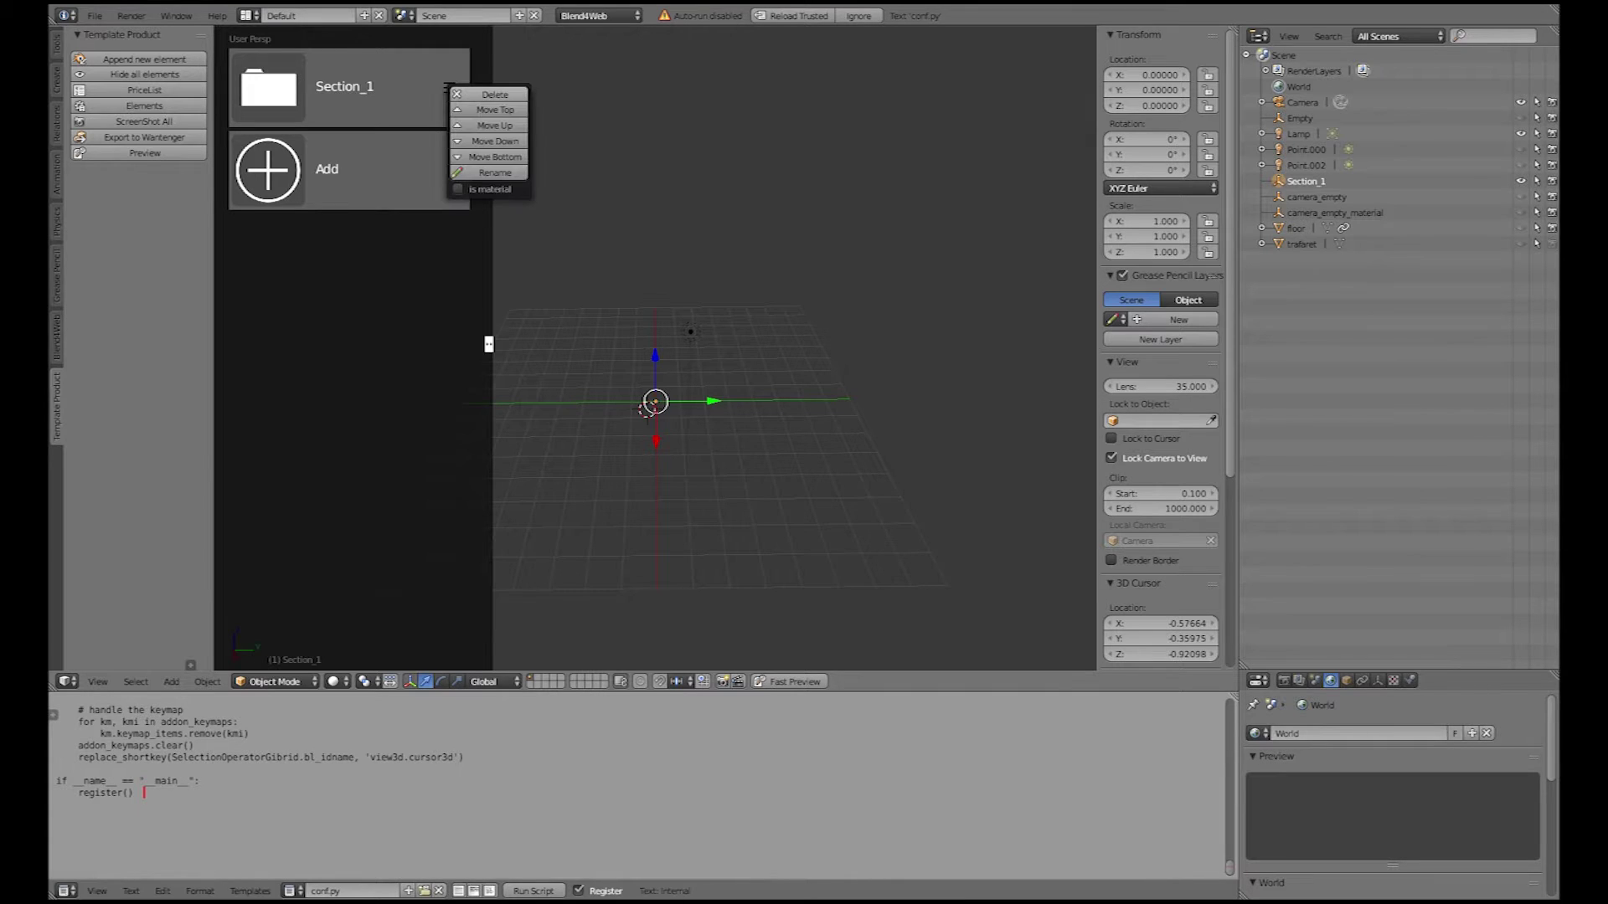
pyautogui.click(534, 179)
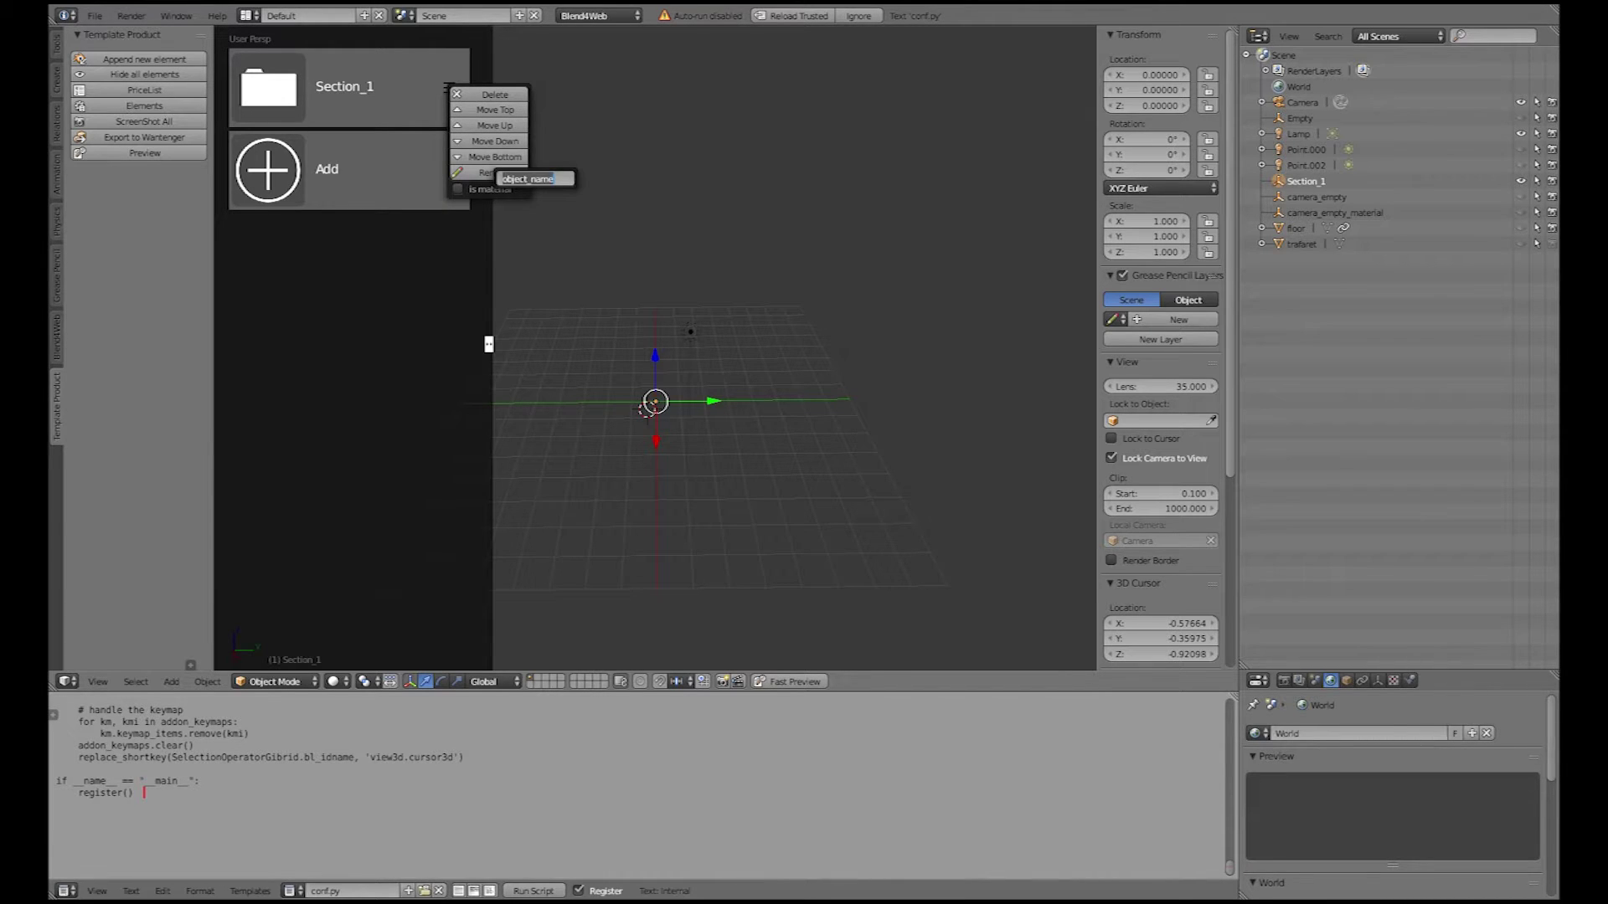
pyautogui.write('heels')
pyautogui.press('Return')
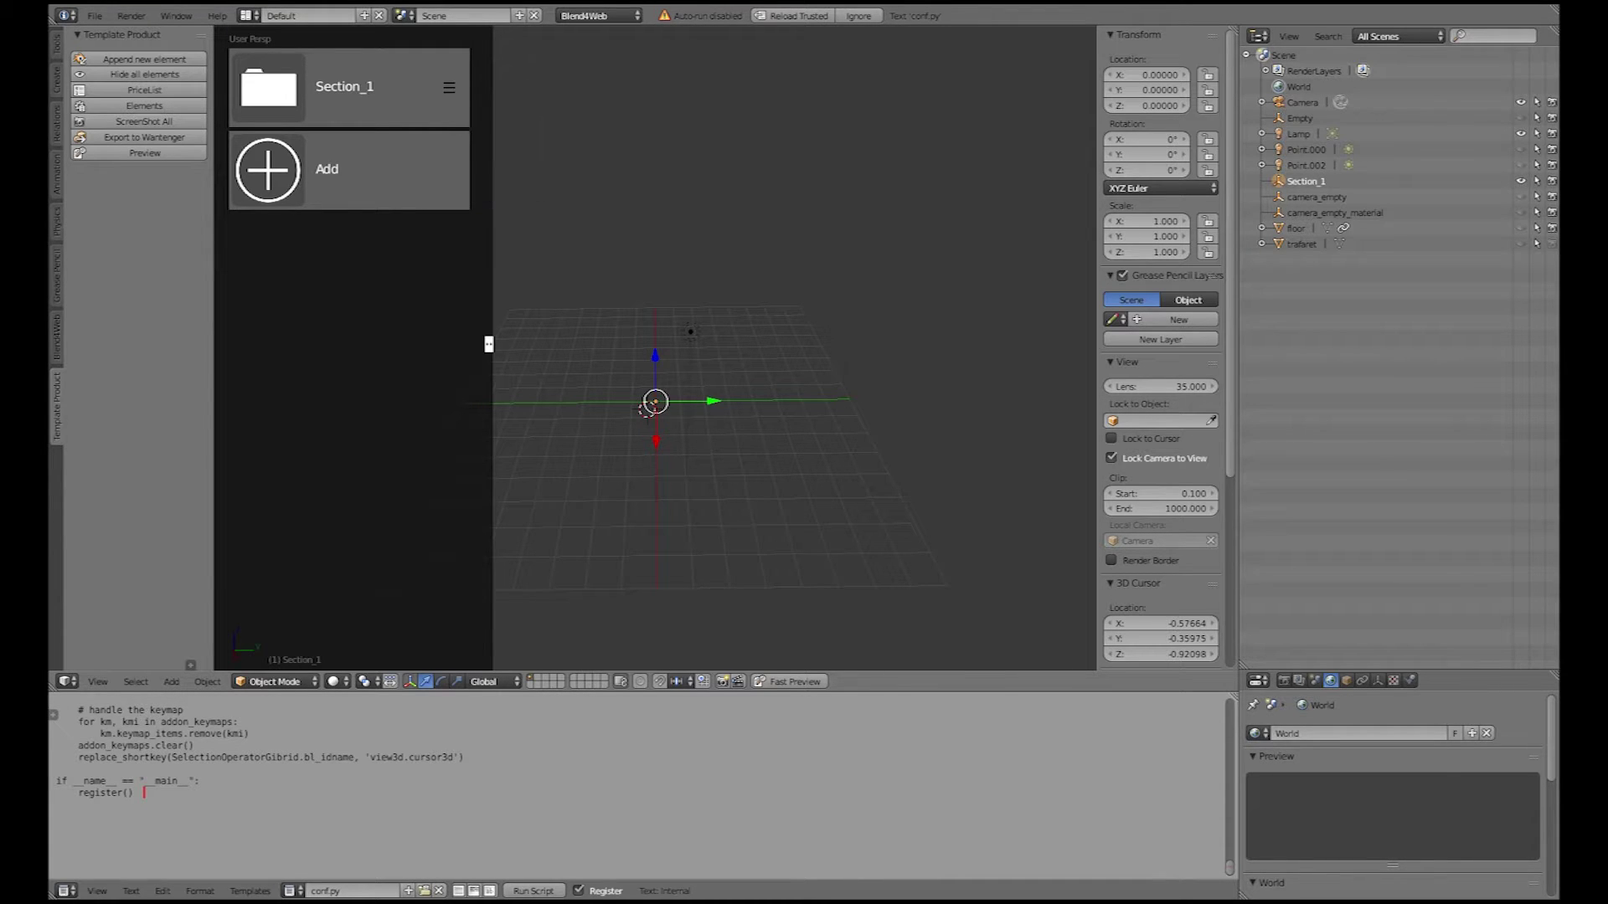
# Step: Add three more sections below the heels section in the elements list
pyautogui.click(268, 87)
pyautogui.click(268, 170)
pyautogui.click(268, 253)
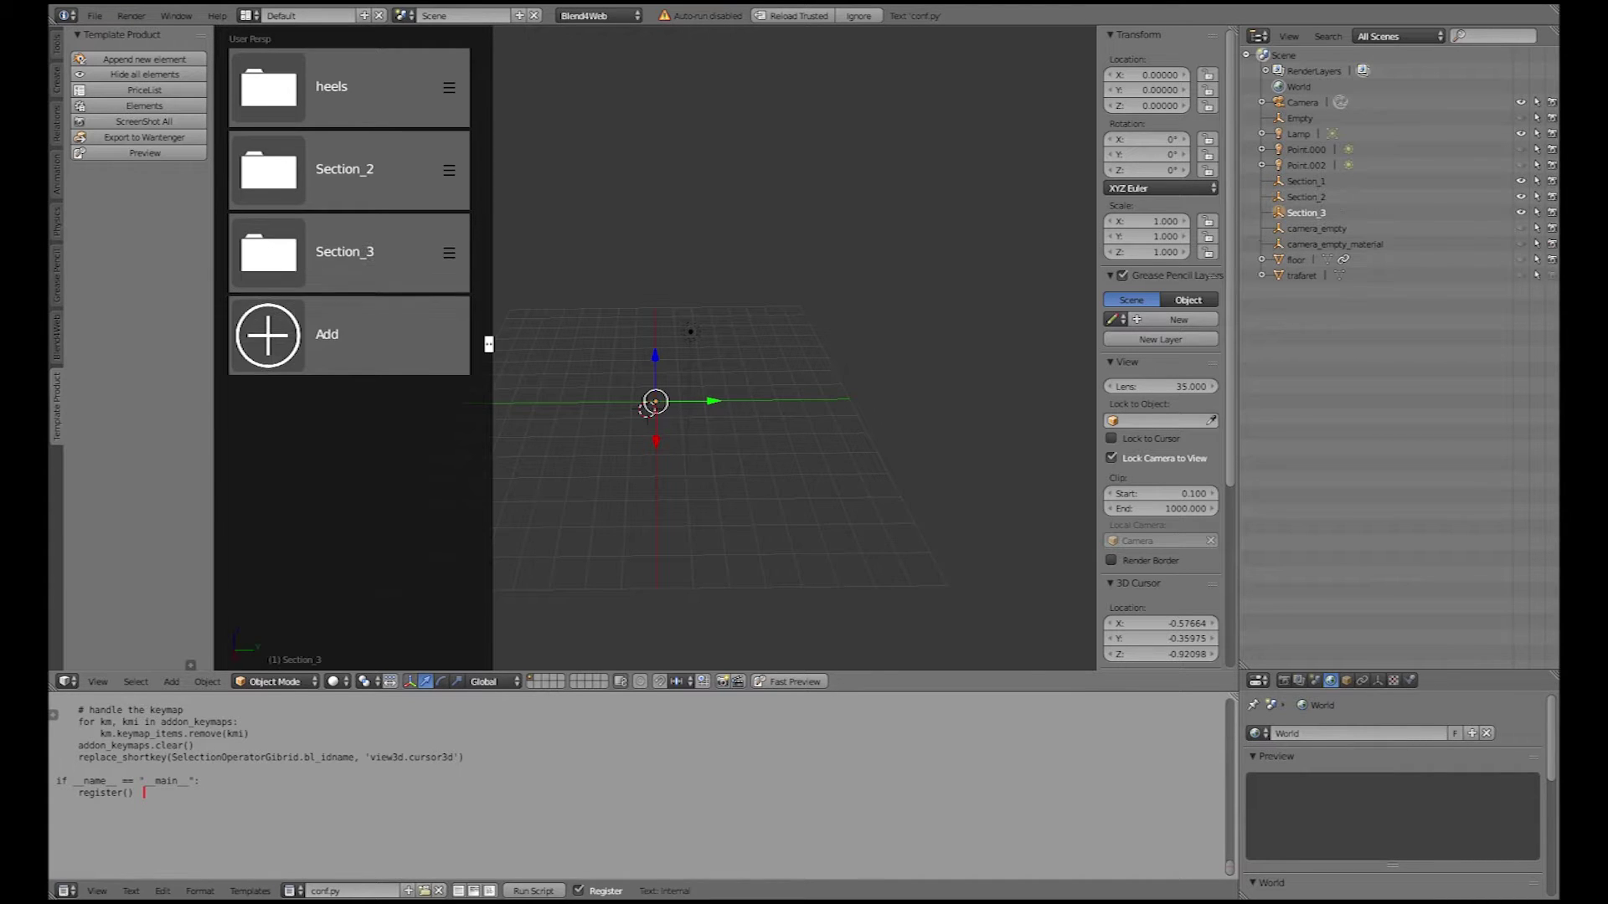
pyautogui.click(268, 335)
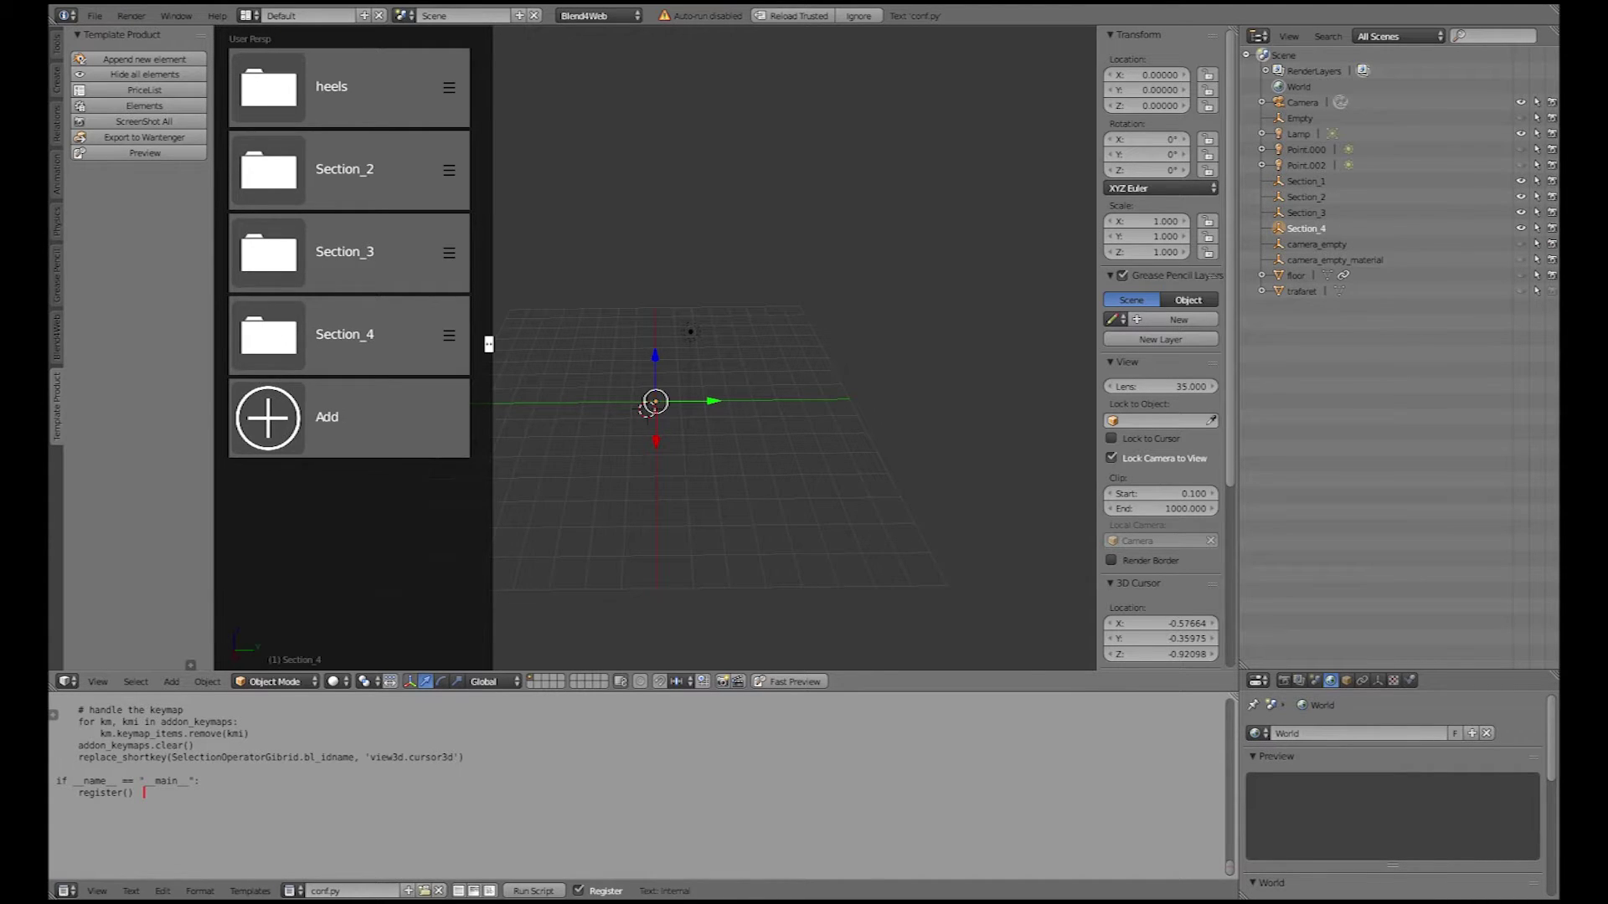
# Step: Mark Section_2 as a material section and look inside it
pyautogui.click(450, 171)
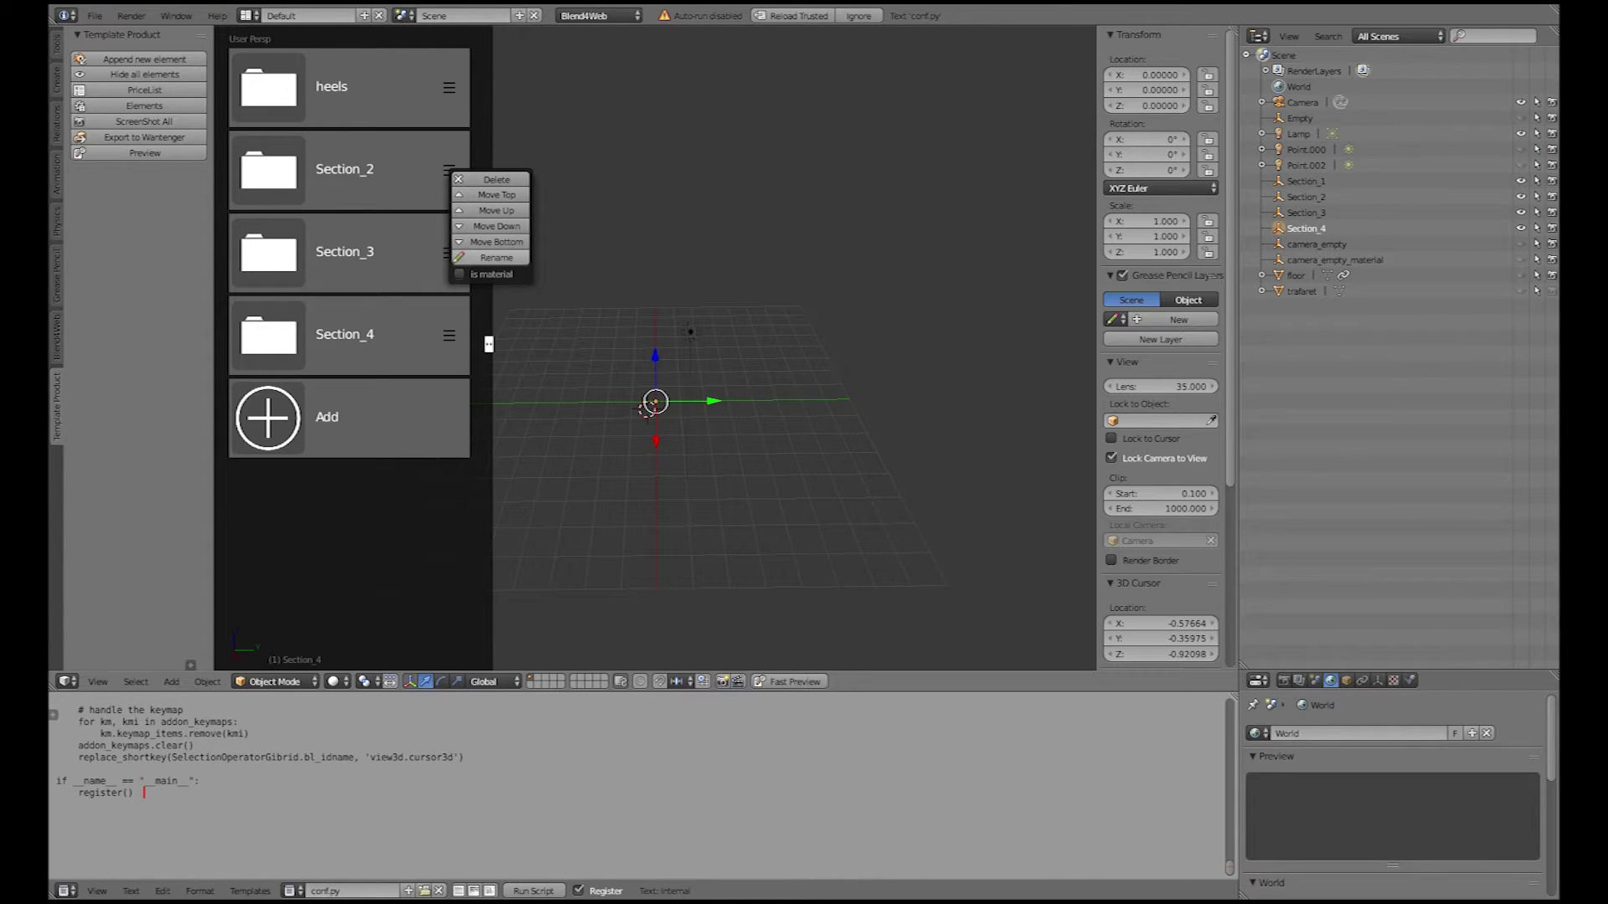
pyautogui.click(483, 274)
pyautogui.click(335, 170)
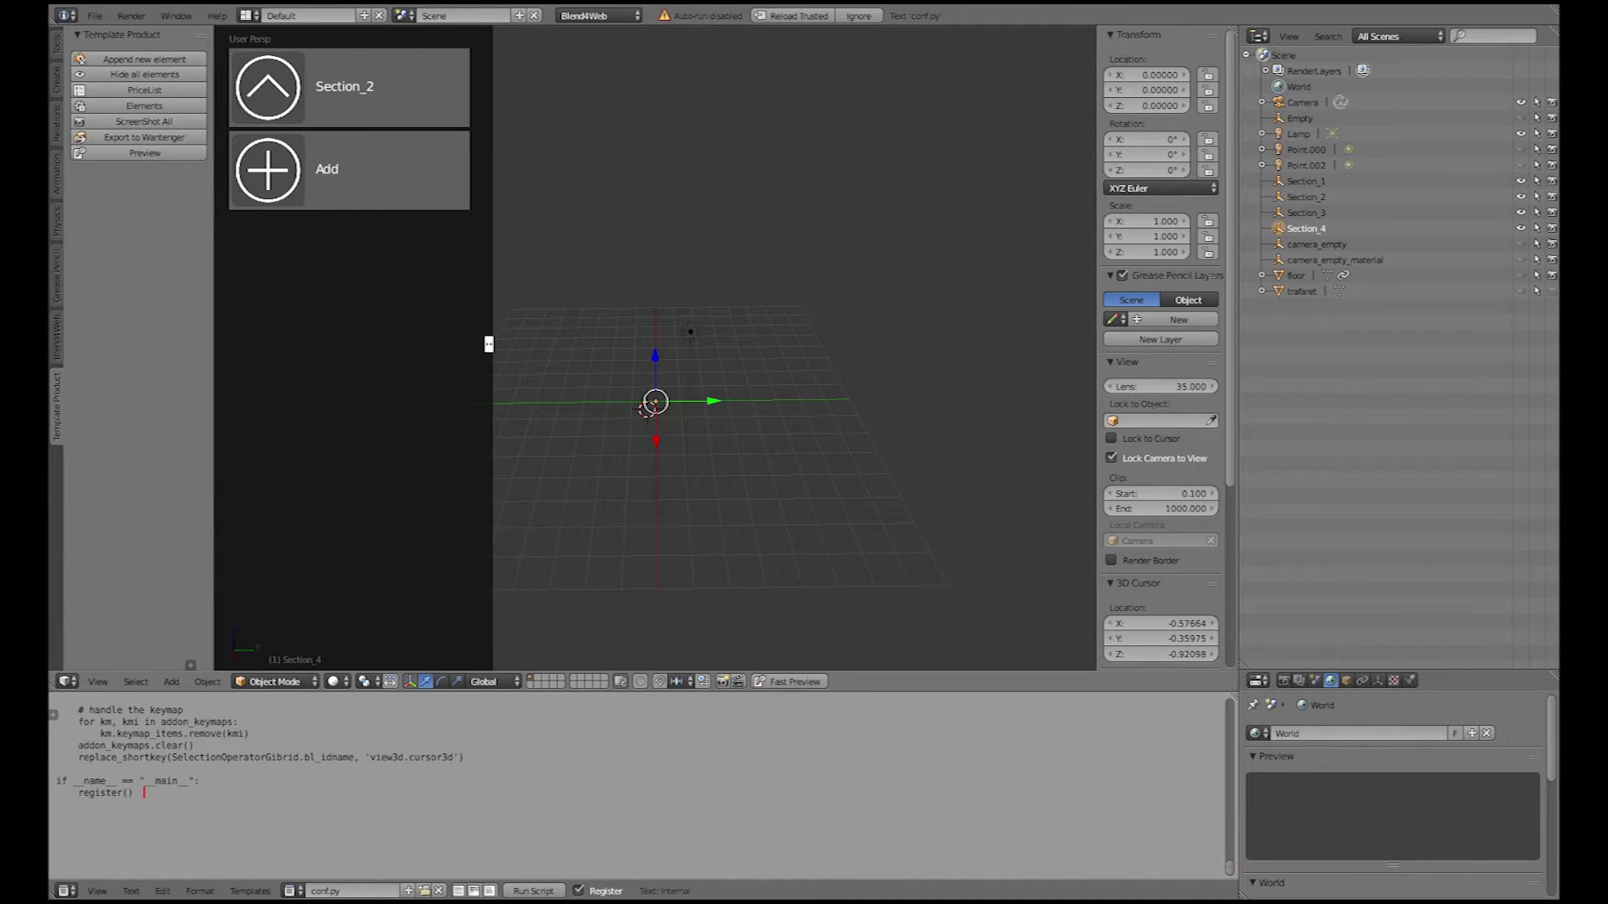
pyautogui.click(302, 87)
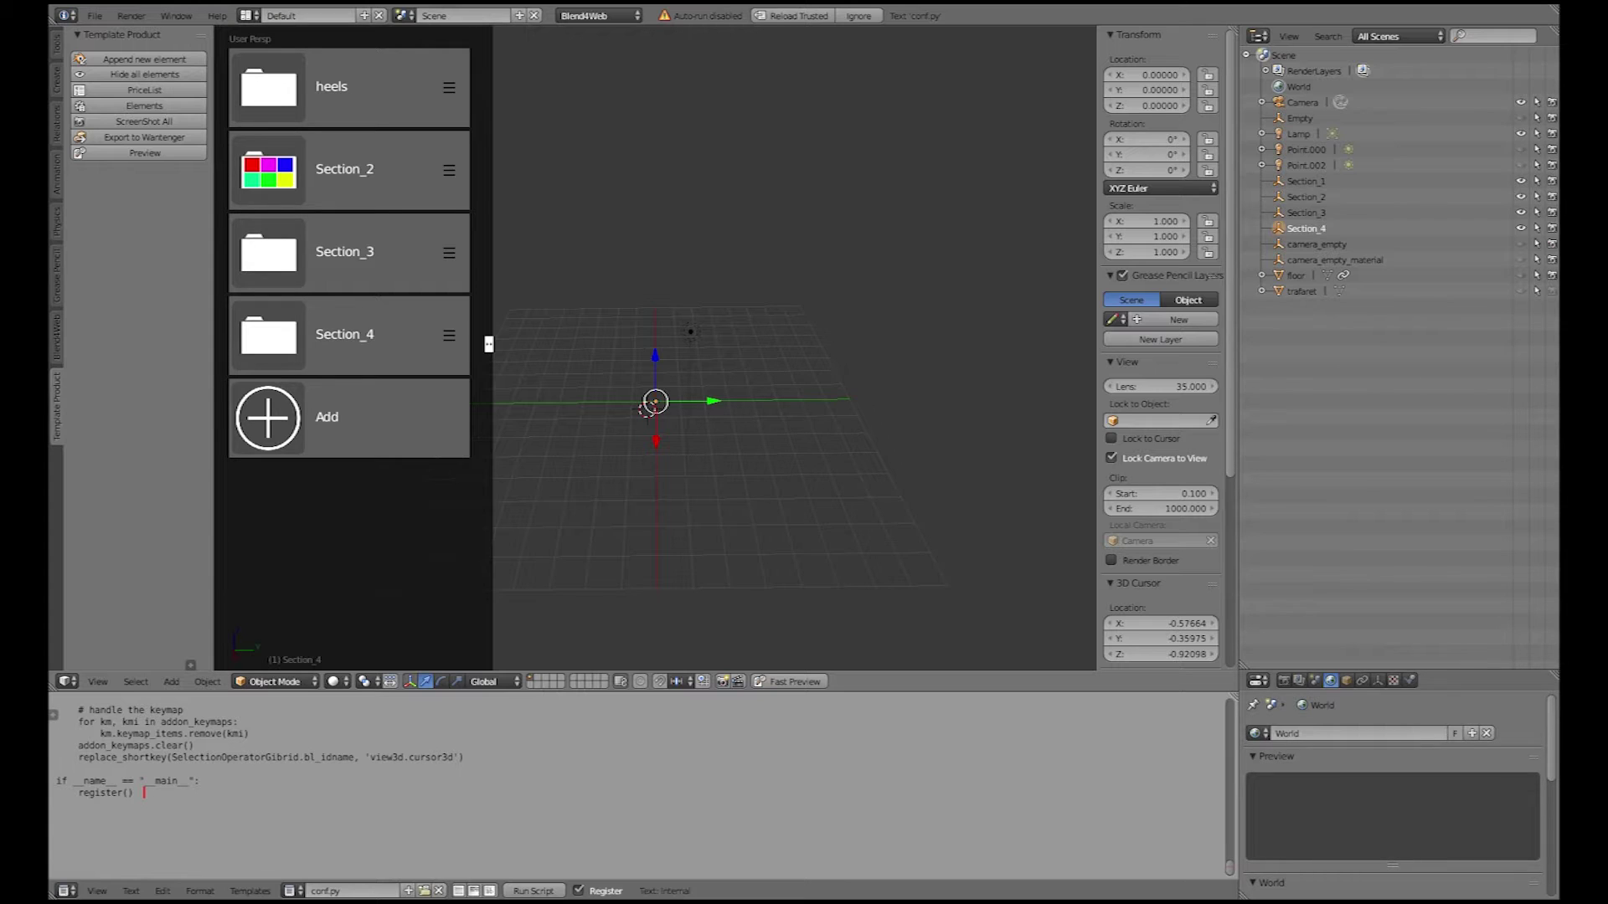
# Step: Rename the heels section as "Heels" and refresh the section list
pyautogui.click(449, 87)
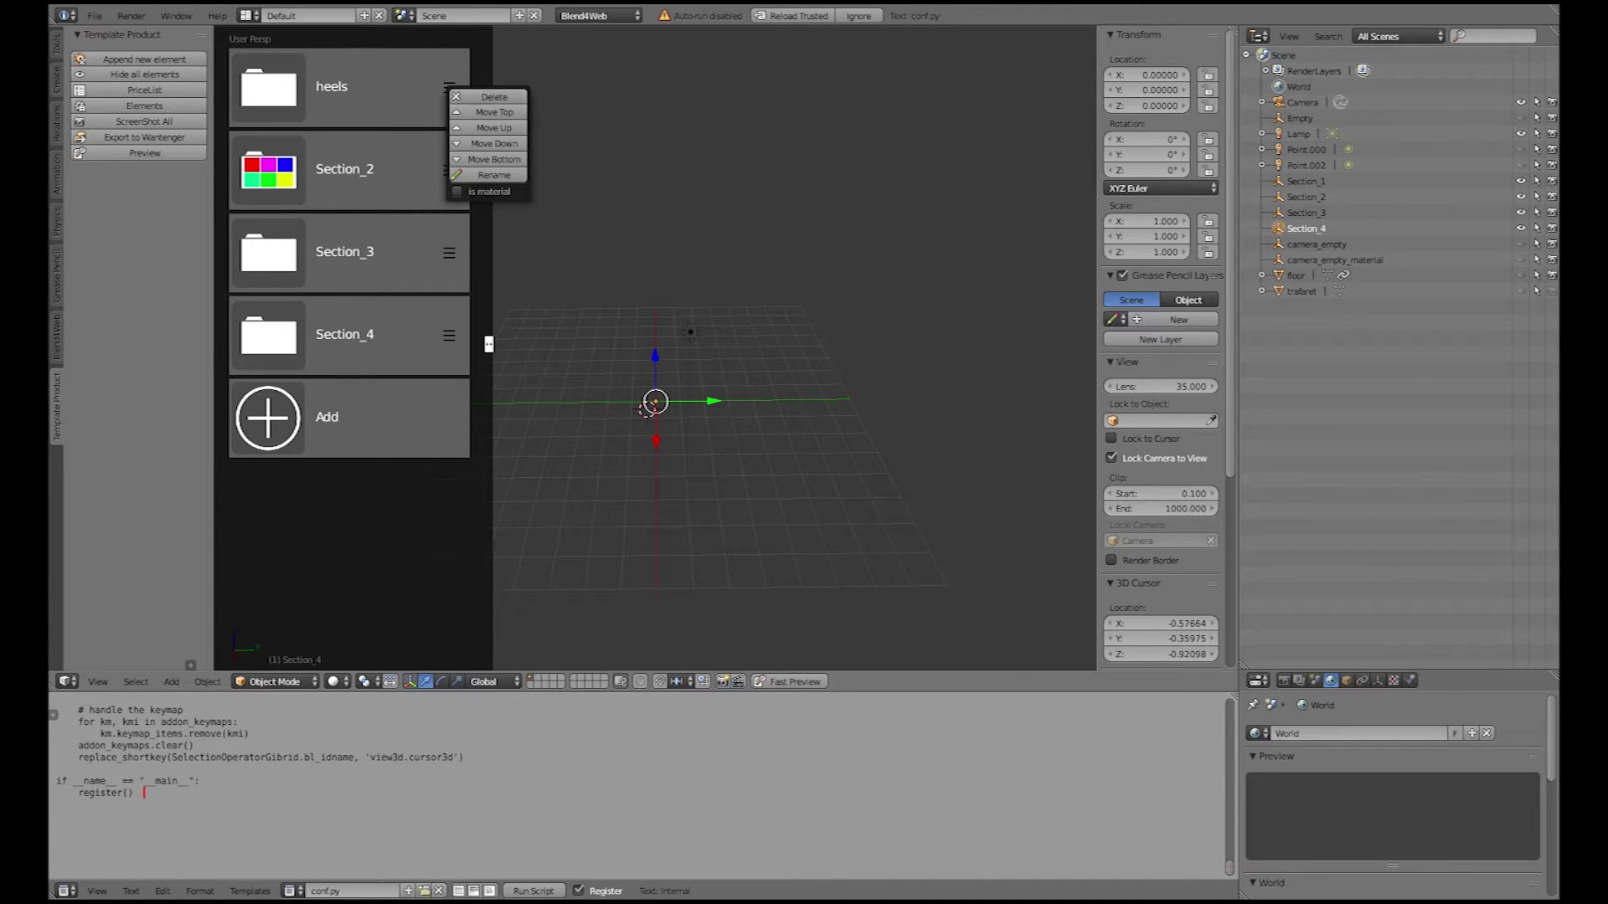
pyautogui.click(494, 175)
pyautogui.click(525, 184)
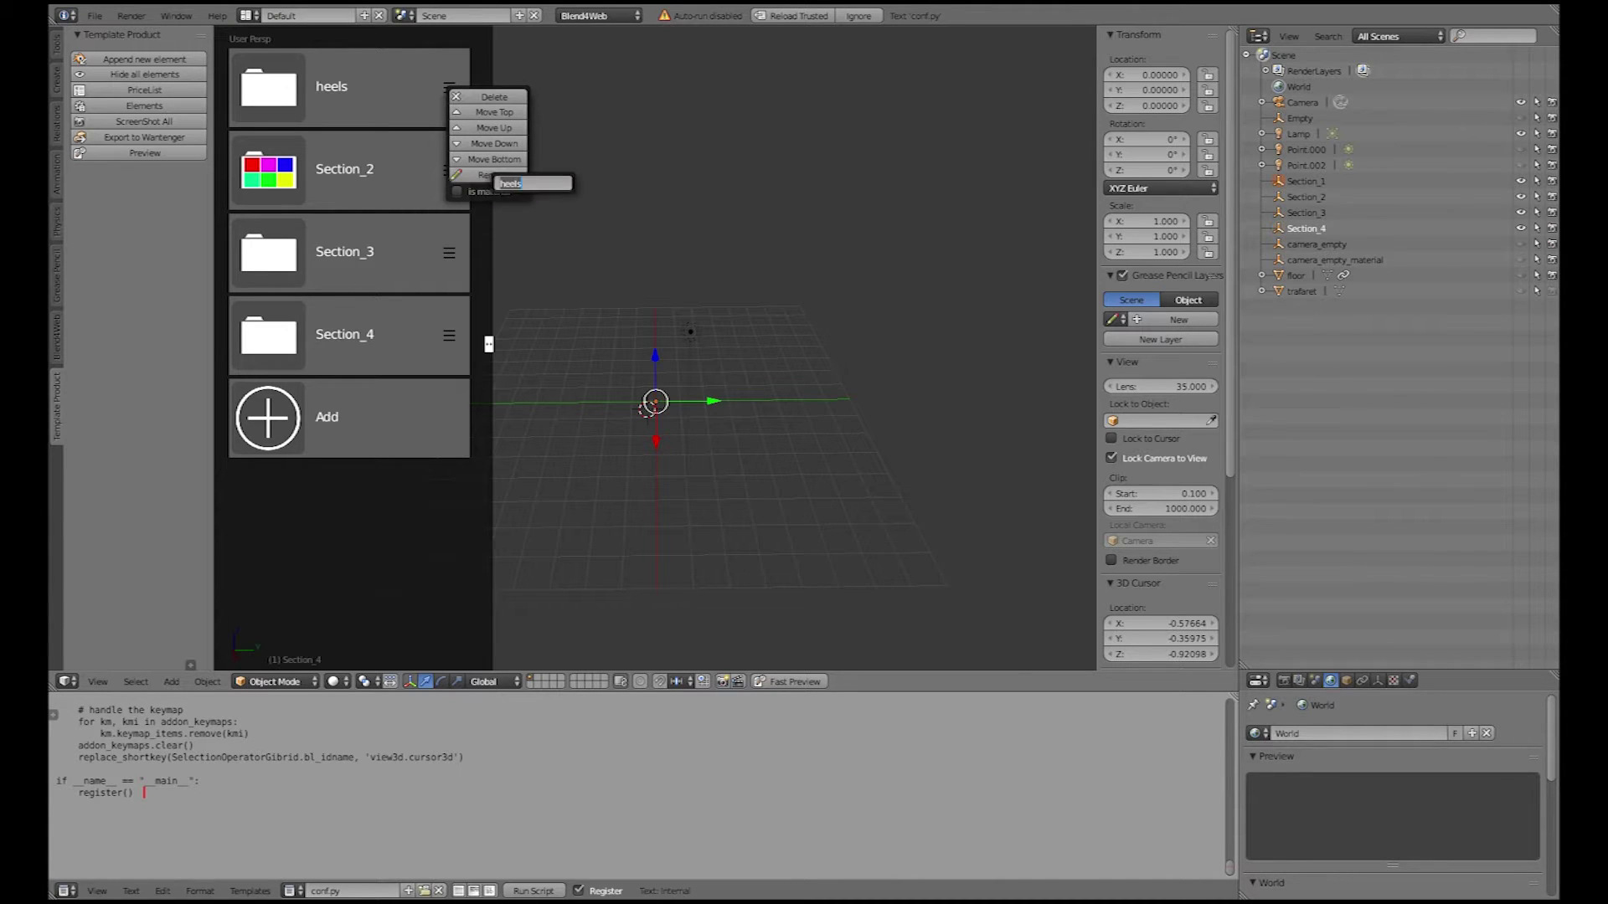
pyautogui.click(506, 183)
pyautogui.press('Return')
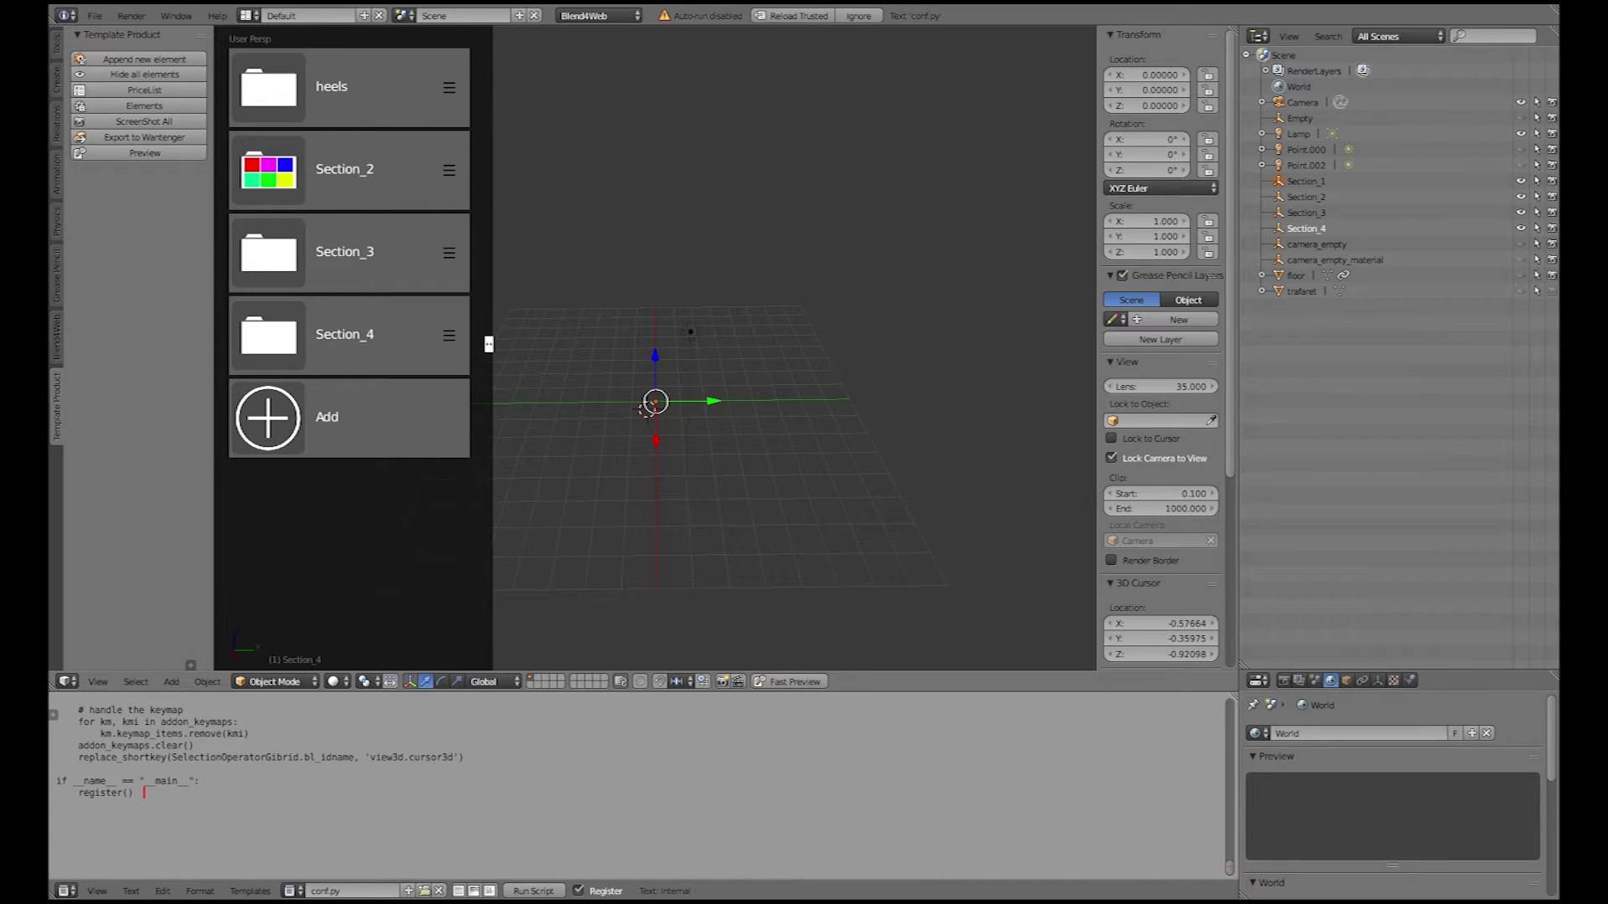
pyautogui.click(334, 87)
pyautogui.click(335, 87)
# Step: Delete Section_2 from the elements list
pyautogui.click(448, 170)
pyautogui.click(492, 181)
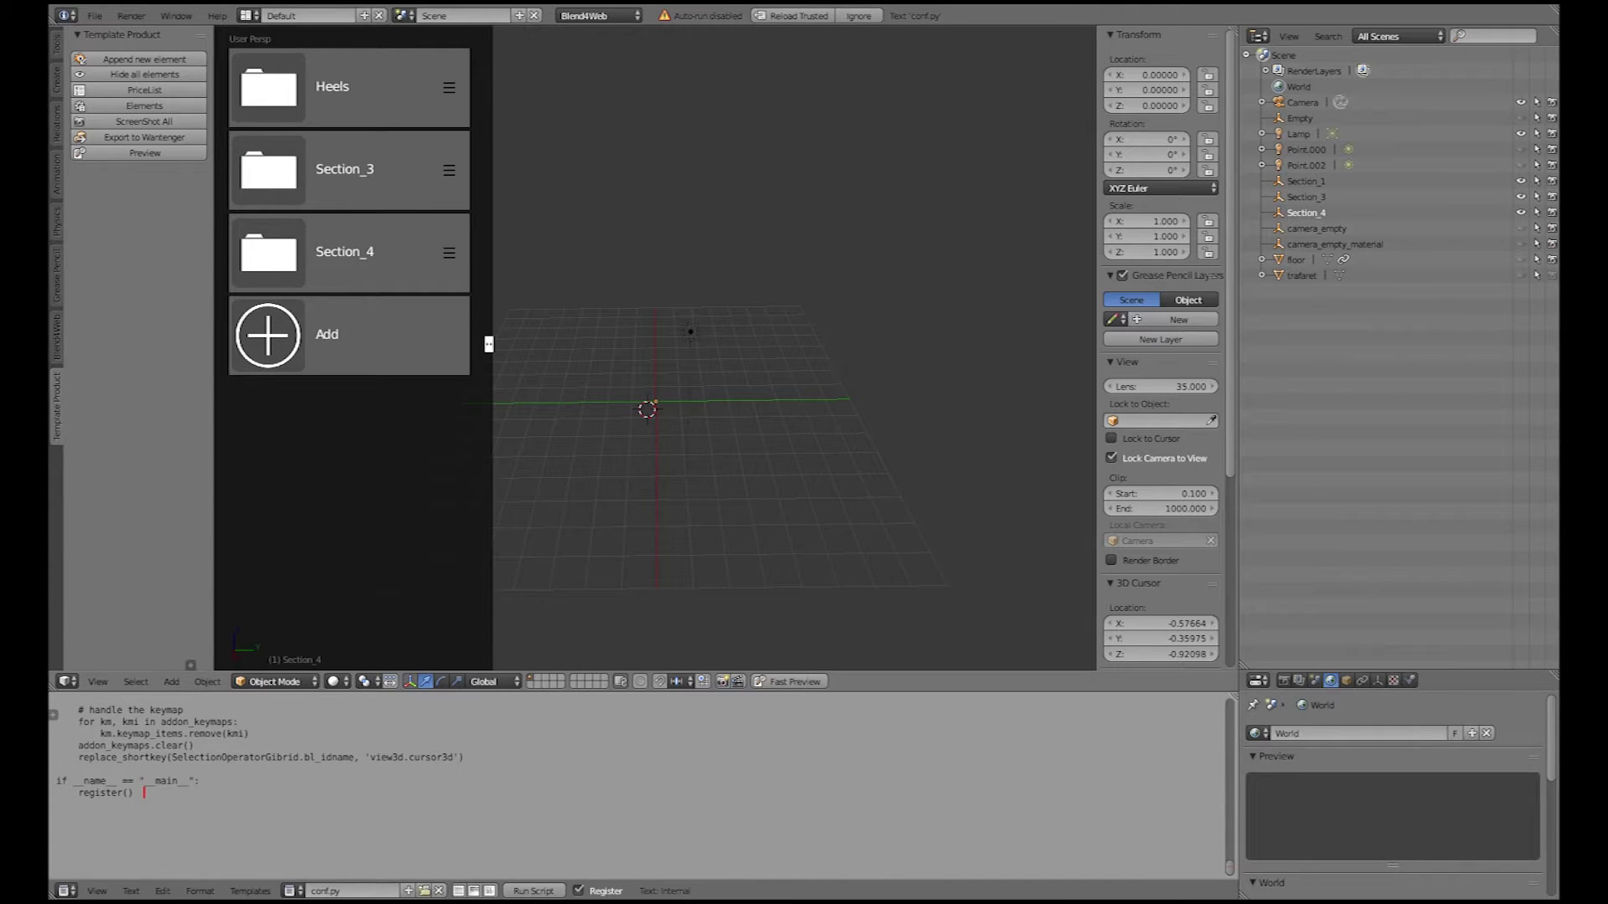
# Step: Move the Heels section one place down the elements list and back up again
pyautogui.click(449, 87)
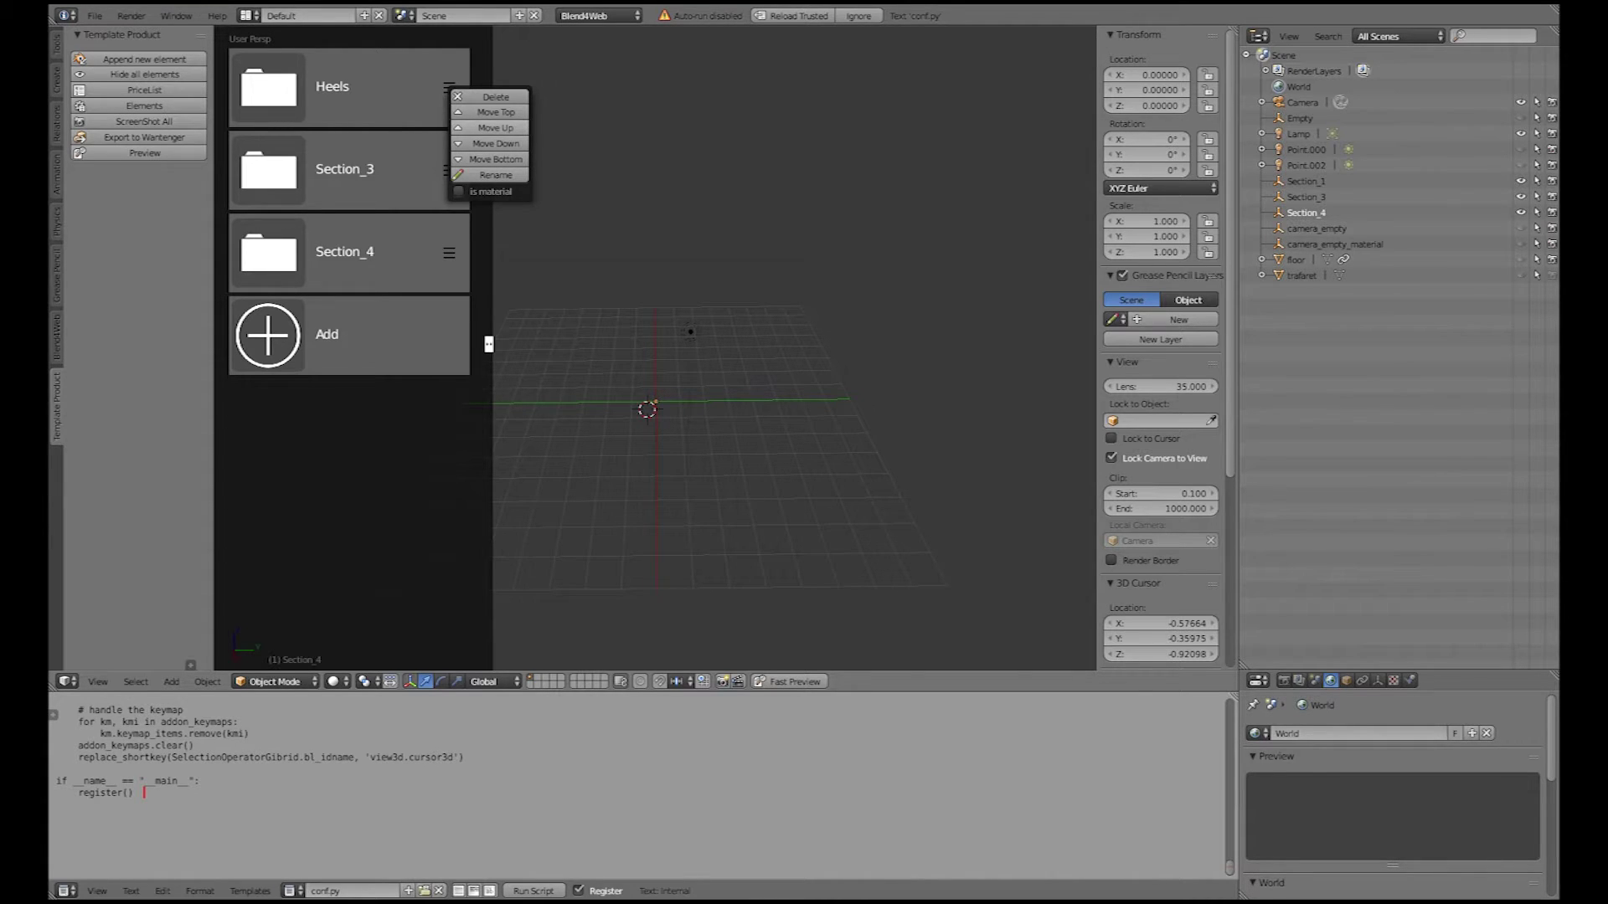
pyautogui.click(495, 144)
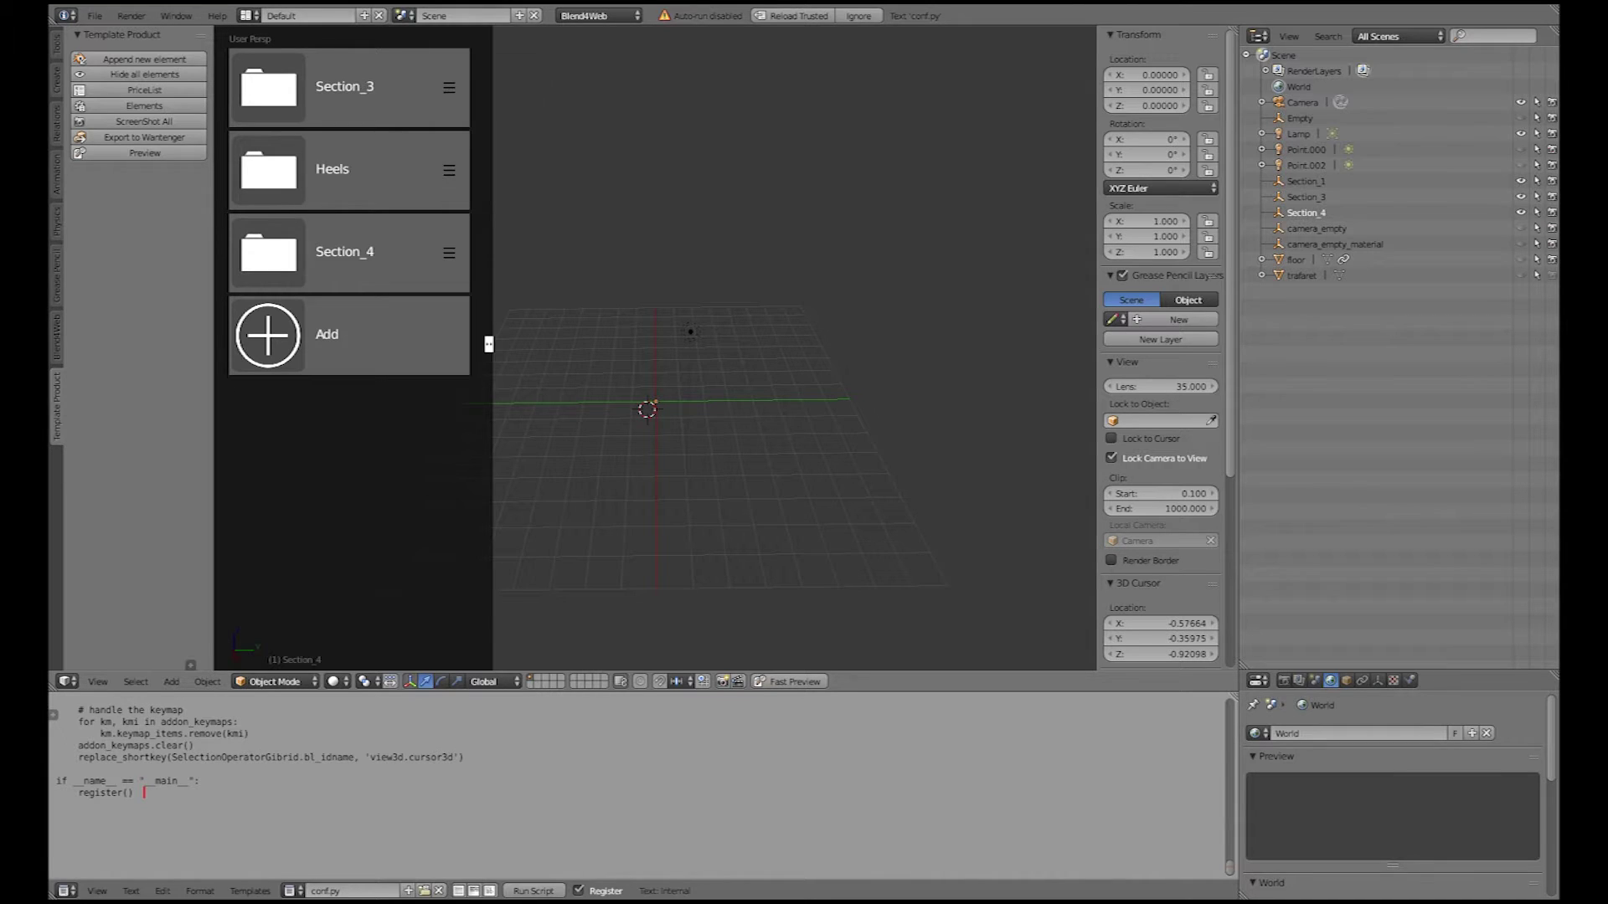
pyautogui.click(449, 170)
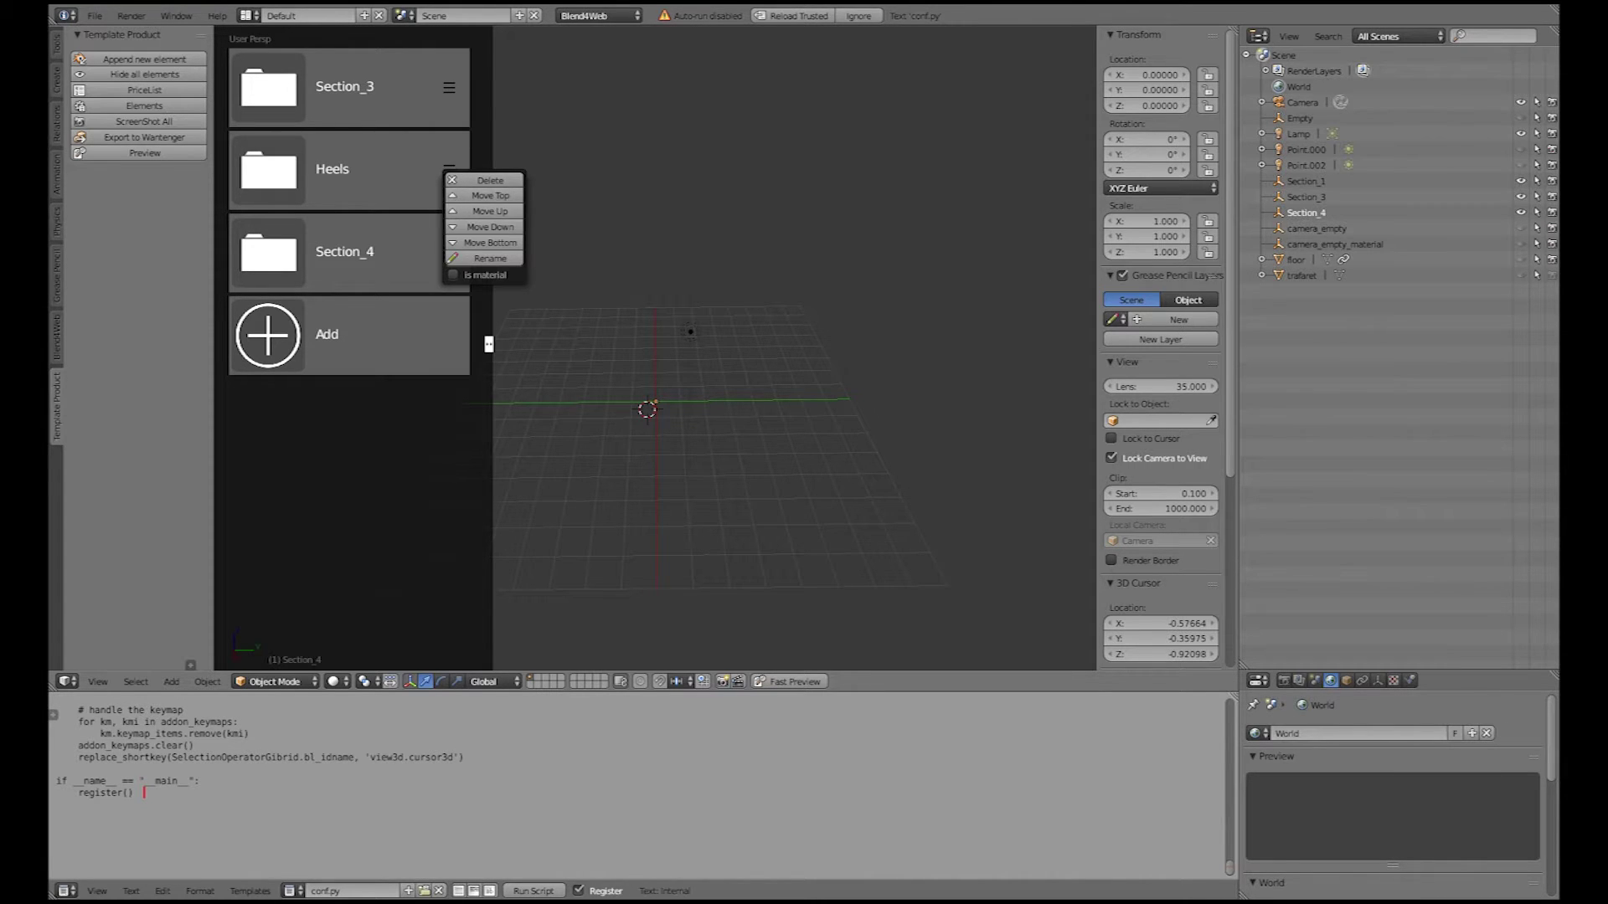
pyautogui.click(486, 211)
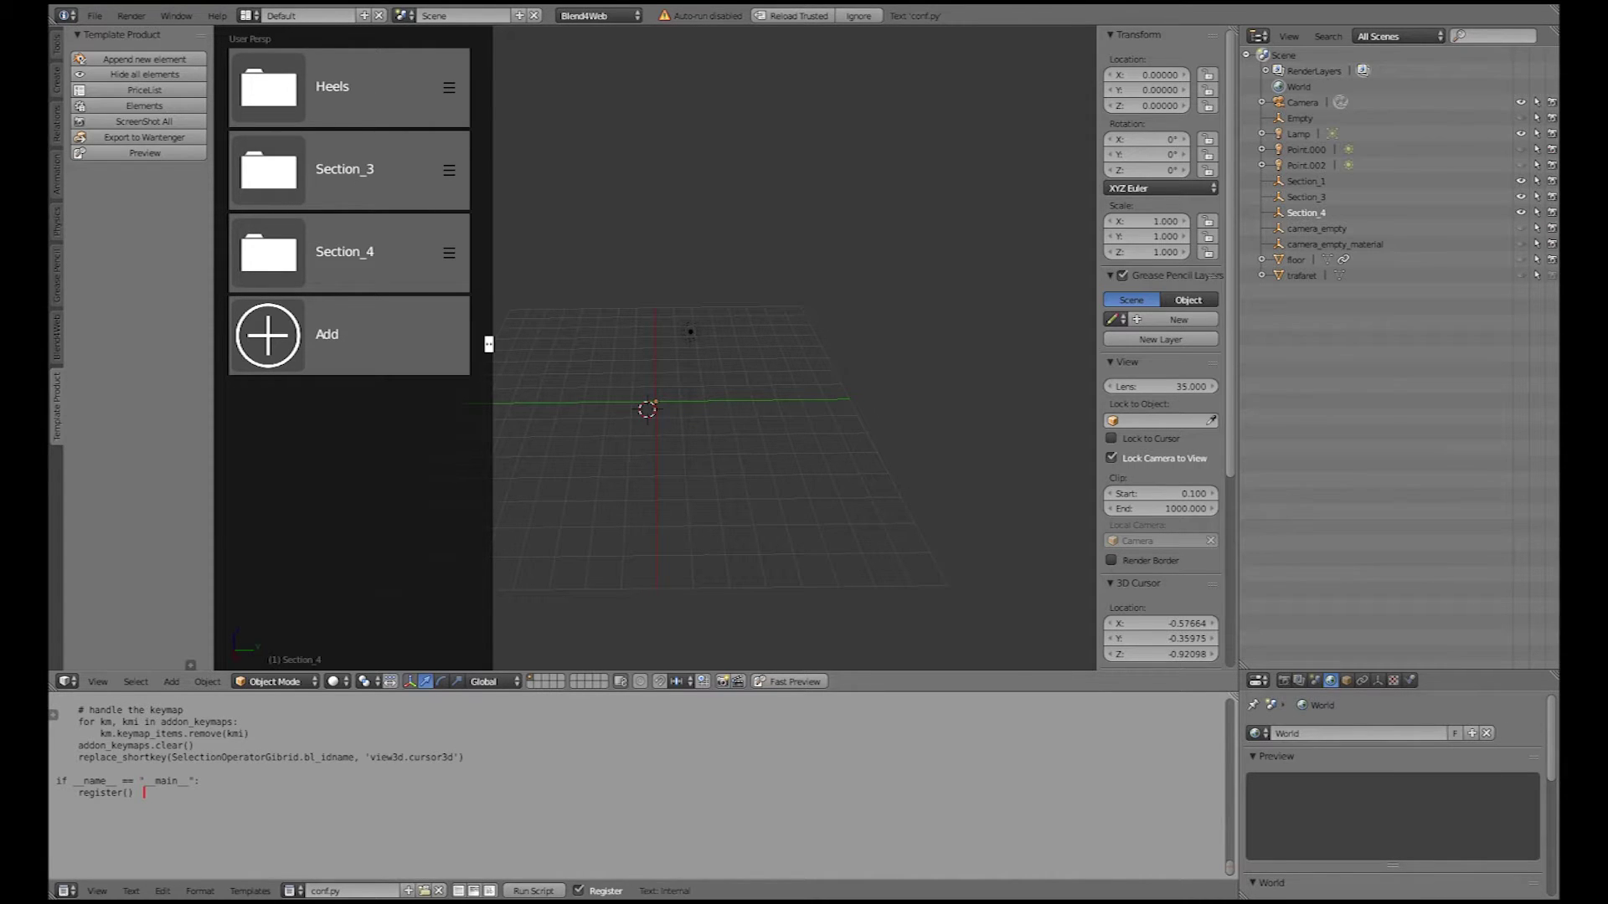
# Step: Mark Section_3 as a material section and refresh the section list
pyautogui.scroll(4, 637, 463)
pyautogui.click(637, 463)
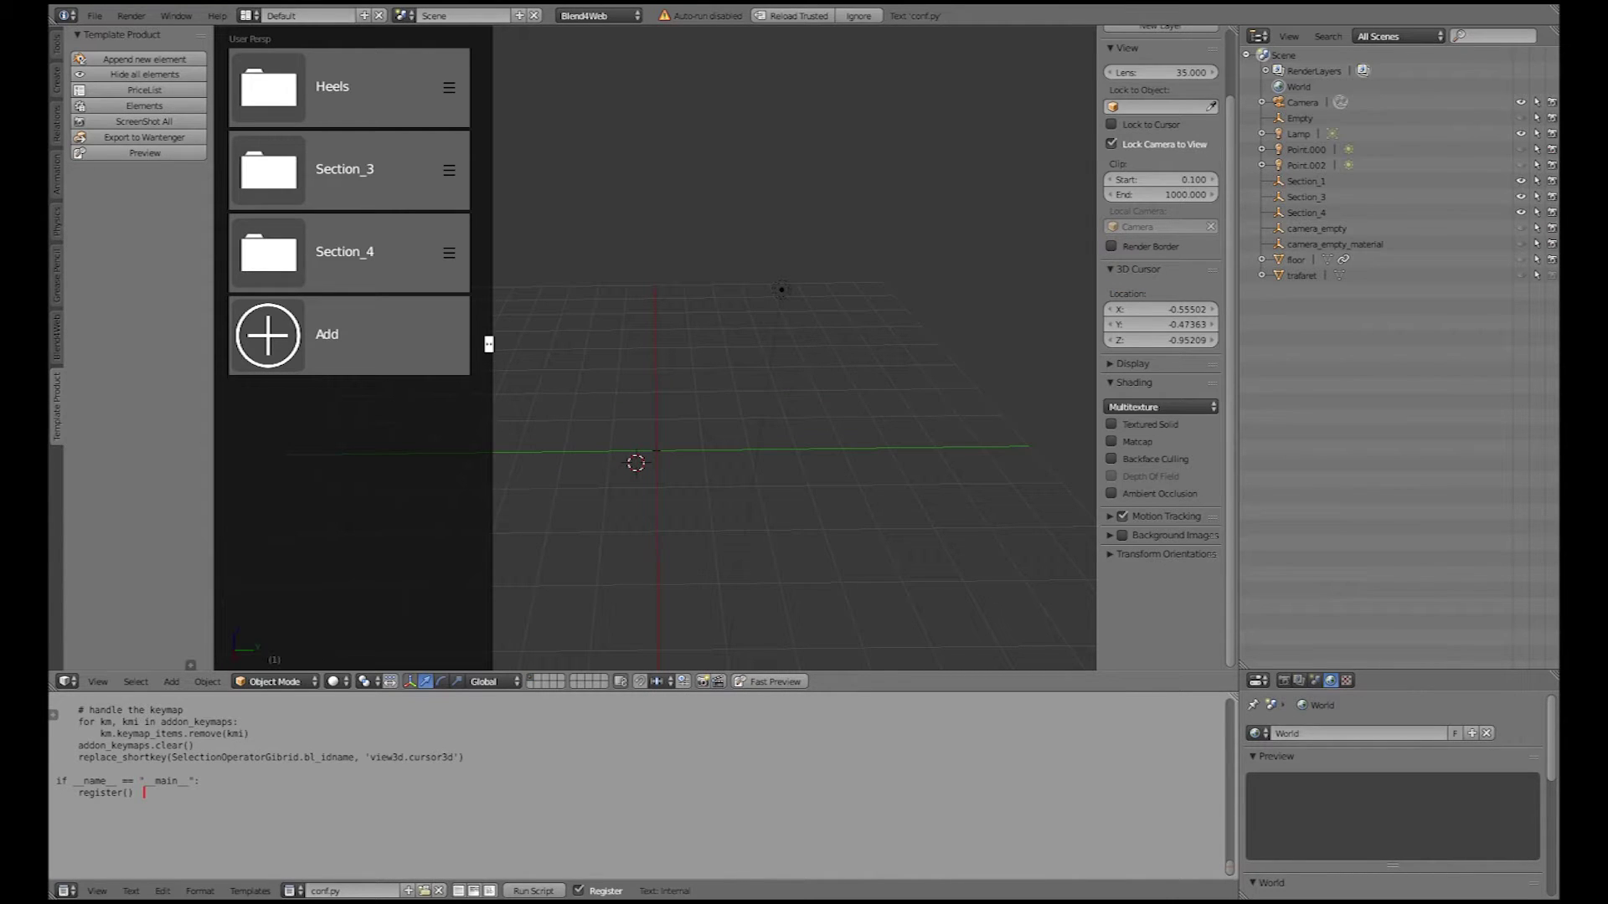
pyautogui.click(449, 170)
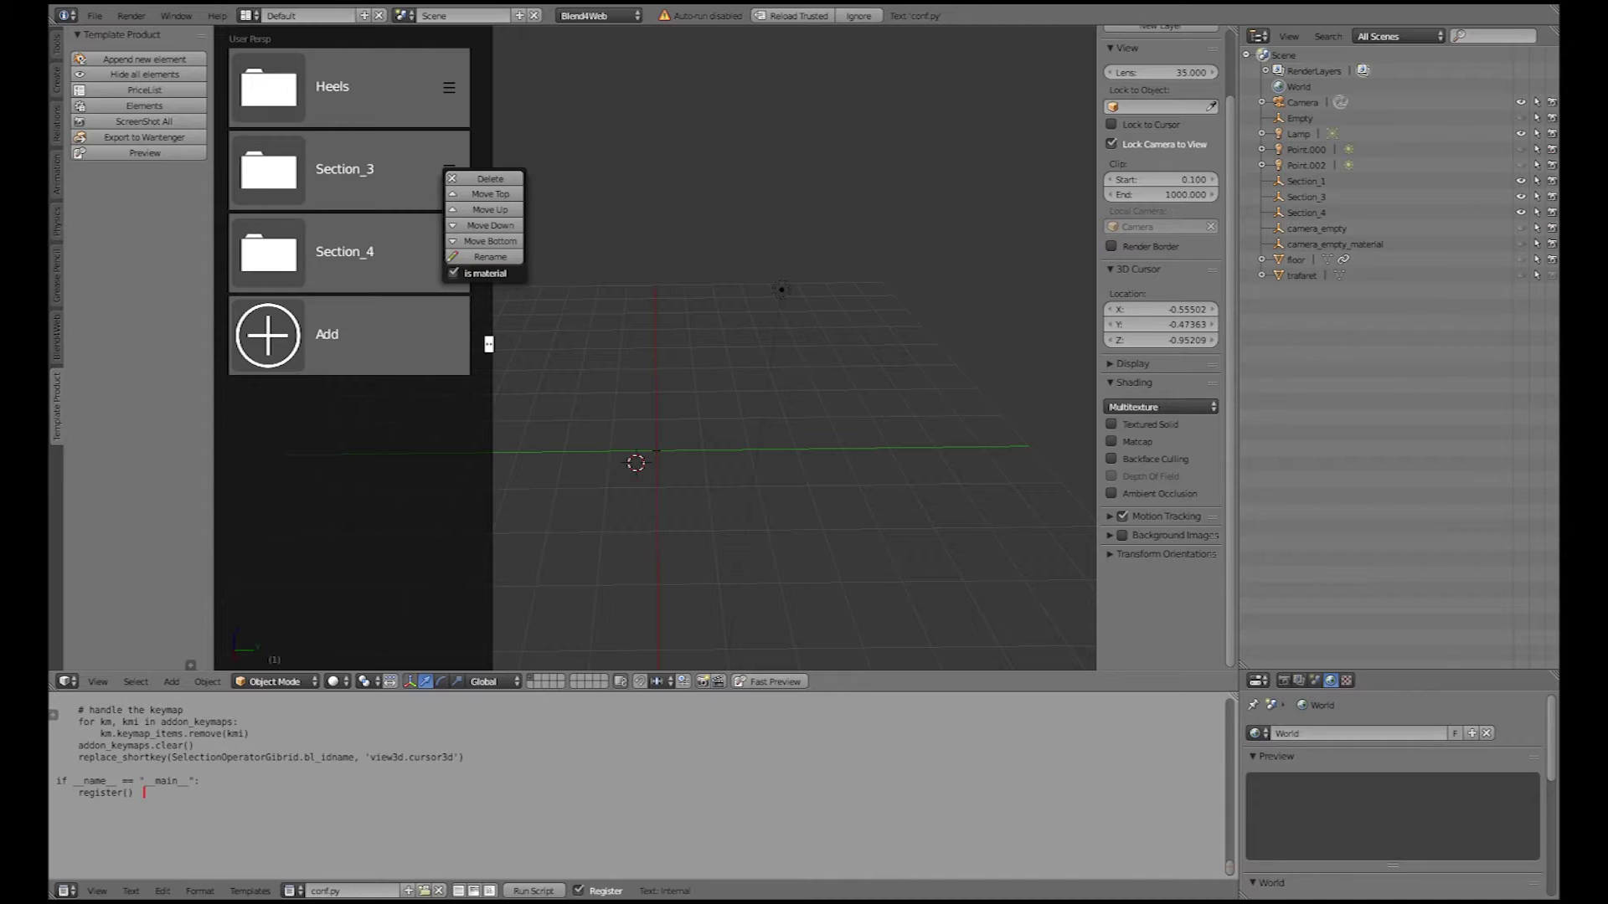
pyautogui.click(345, 170)
pyautogui.click(268, 87)
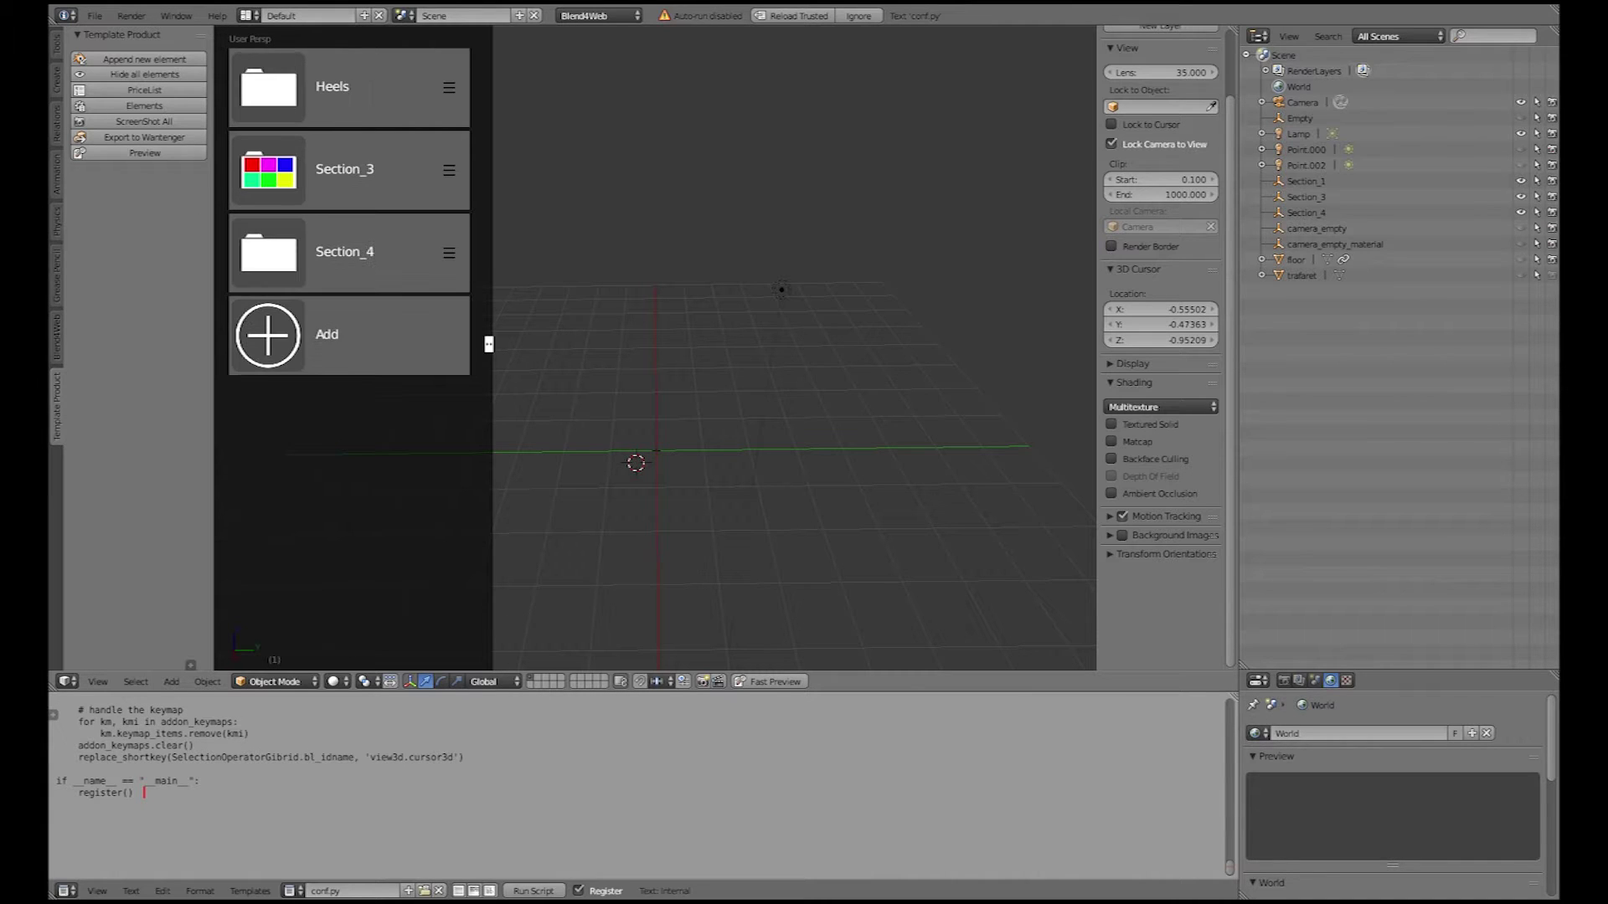
# Step: Add a new element inside Section_3 and close the elements list
pyautogui.click(335, 169)
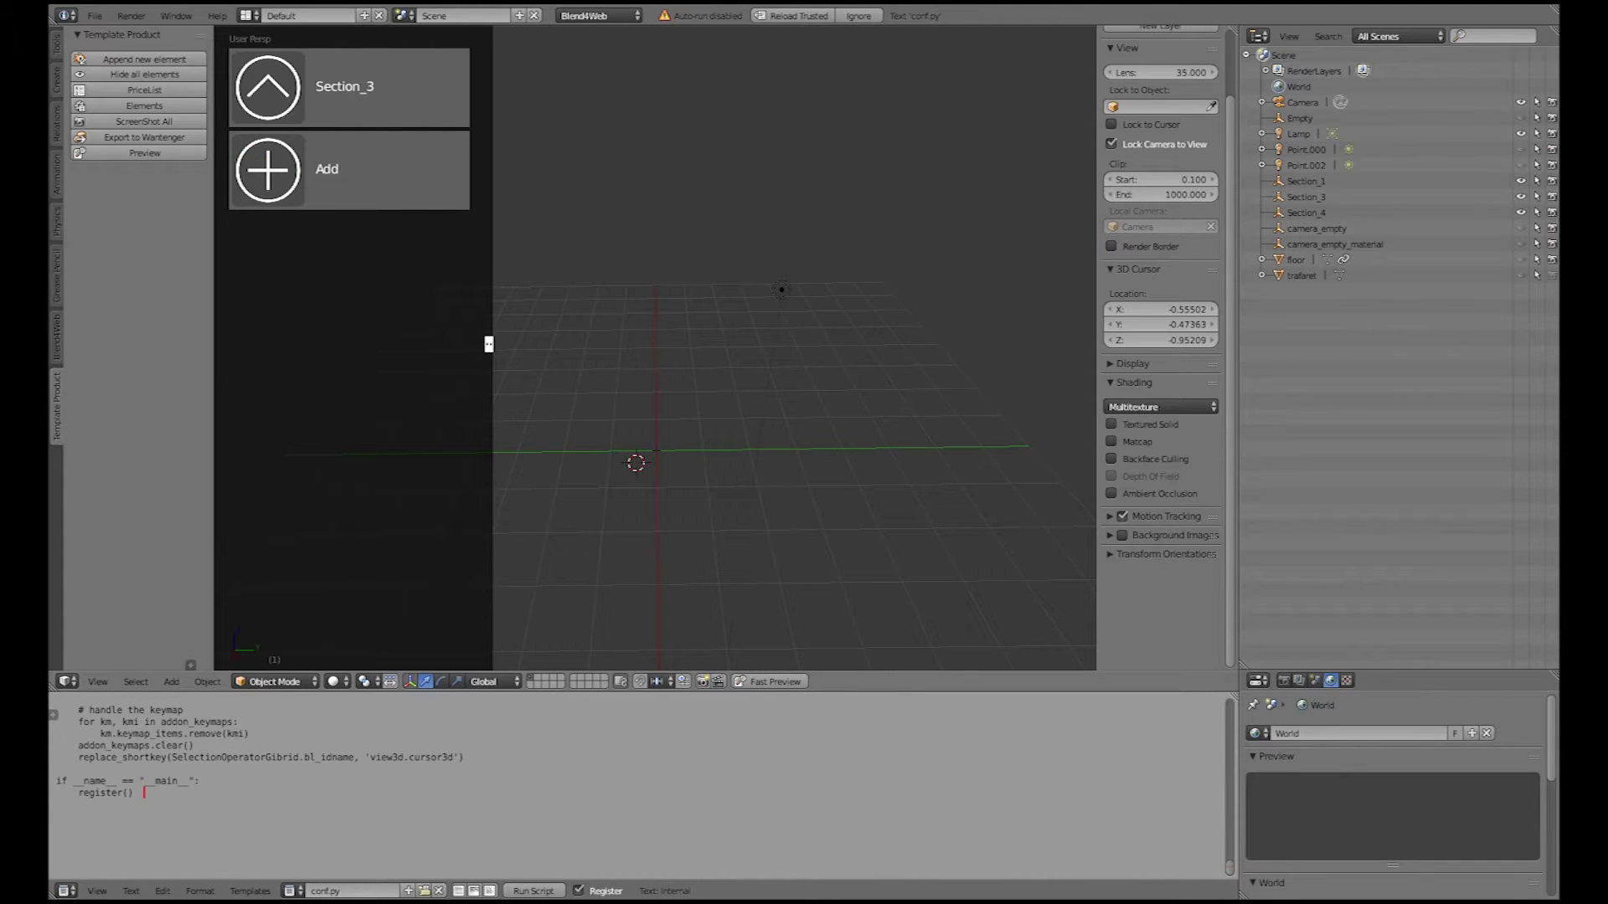
pyautogui.click(335, 170)
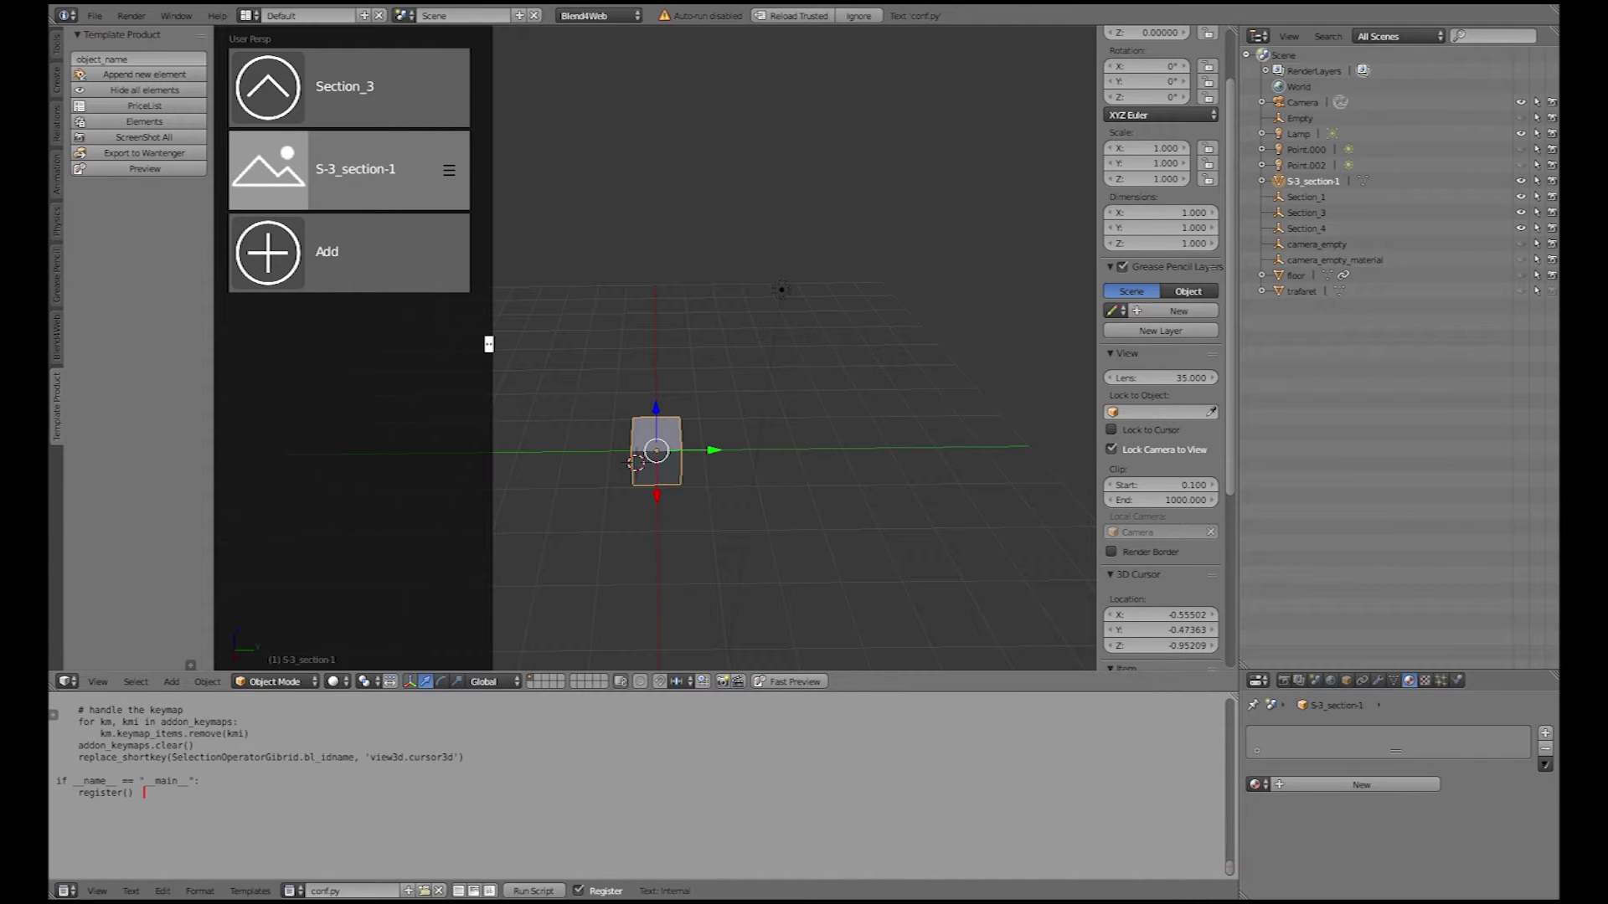
pyautogui.click(268, 87)
pyautogui.press('Escape')
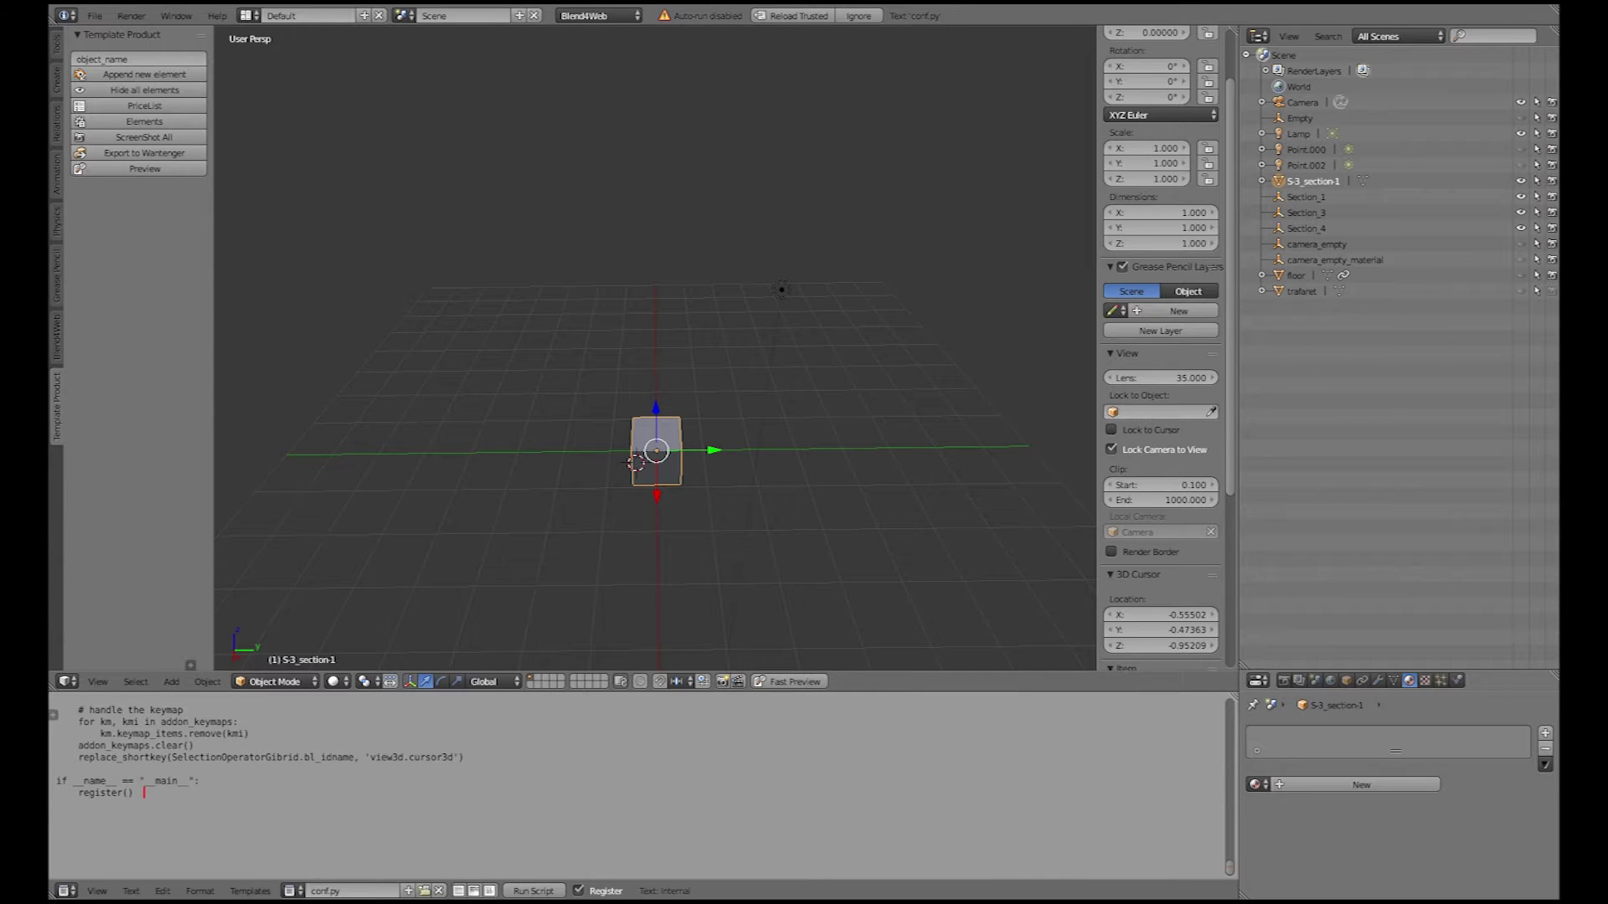
# Step: Assign the existing Material.002 to the new element's cube, and delete the cube from the scene
pyautogui.click(1256, 785)
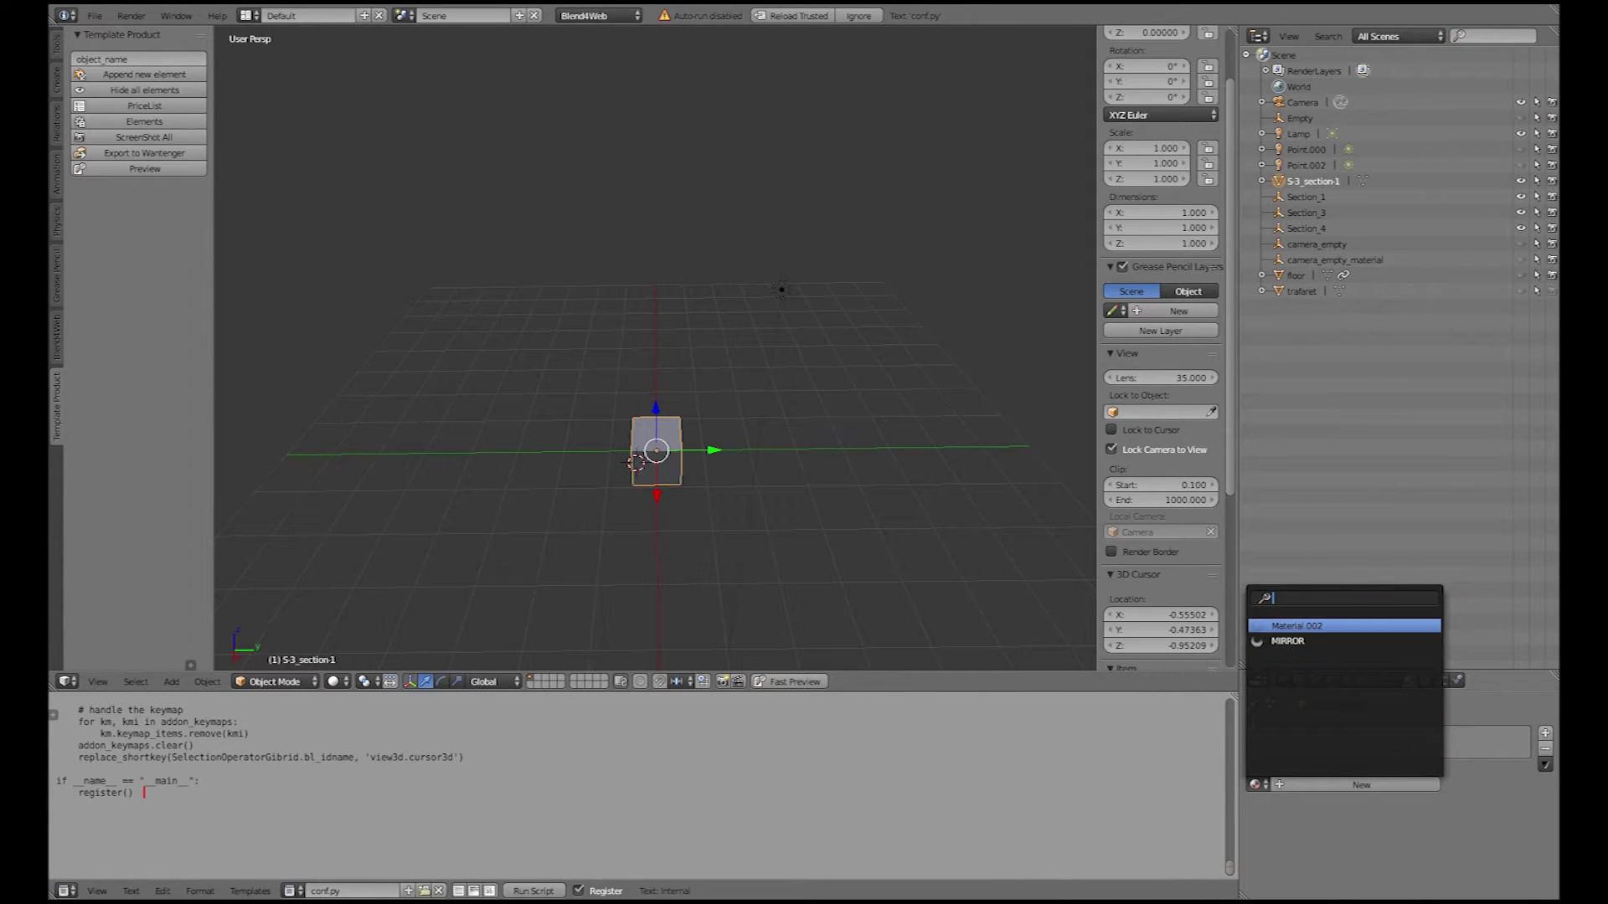
pyautogui.click(1297, 627)
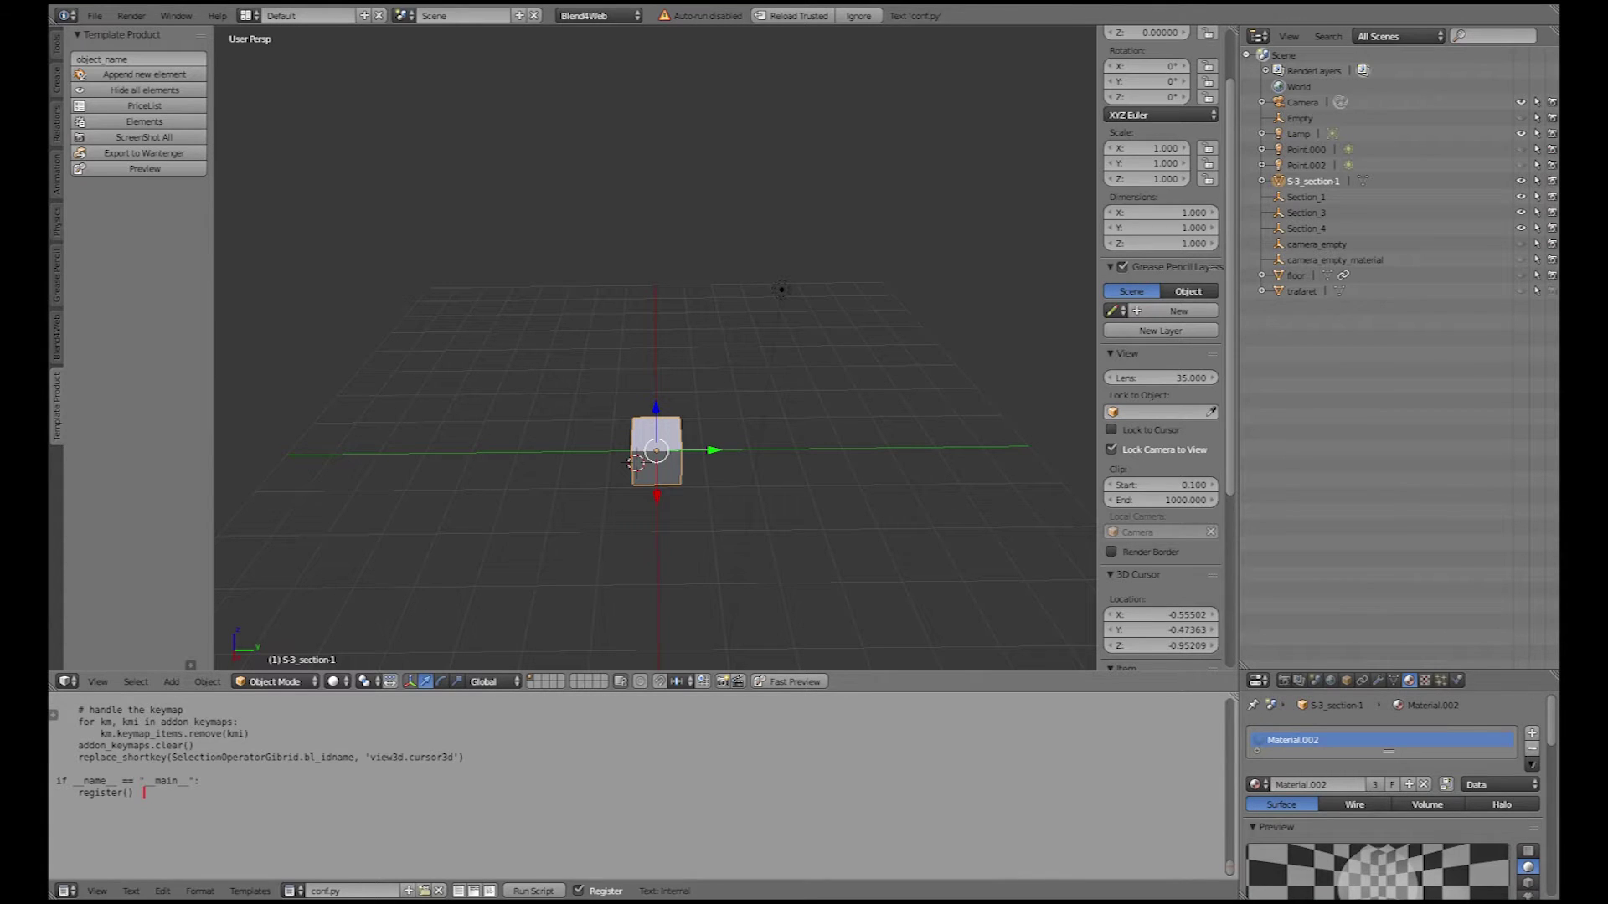
pyautogui.scroll(2, 656, 347)
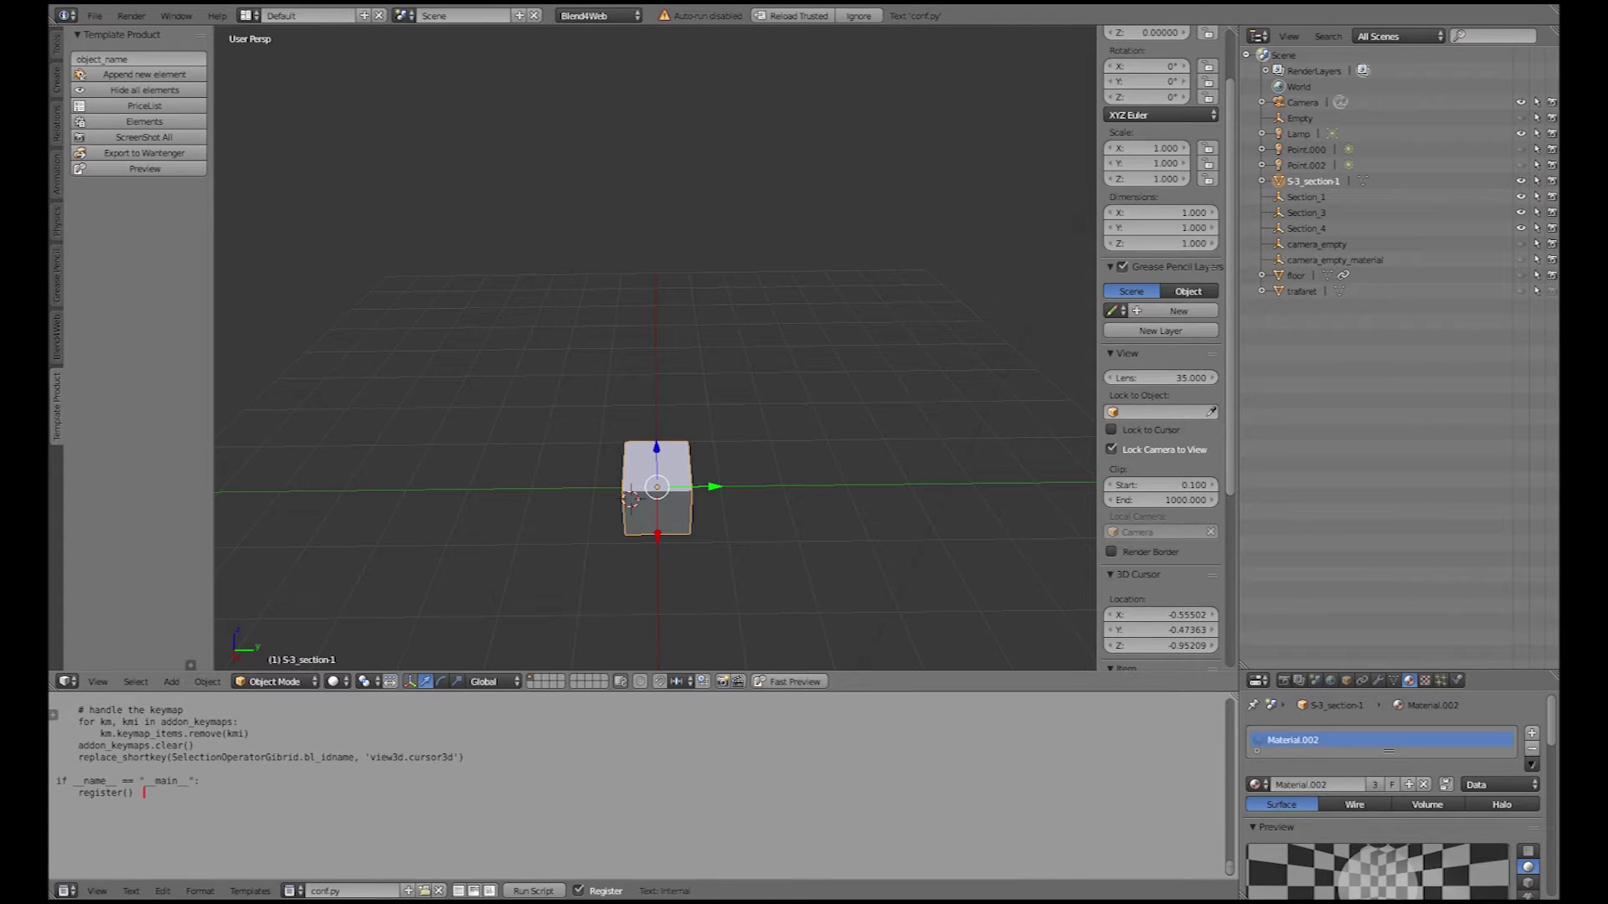
pyautogui.press('Delete')
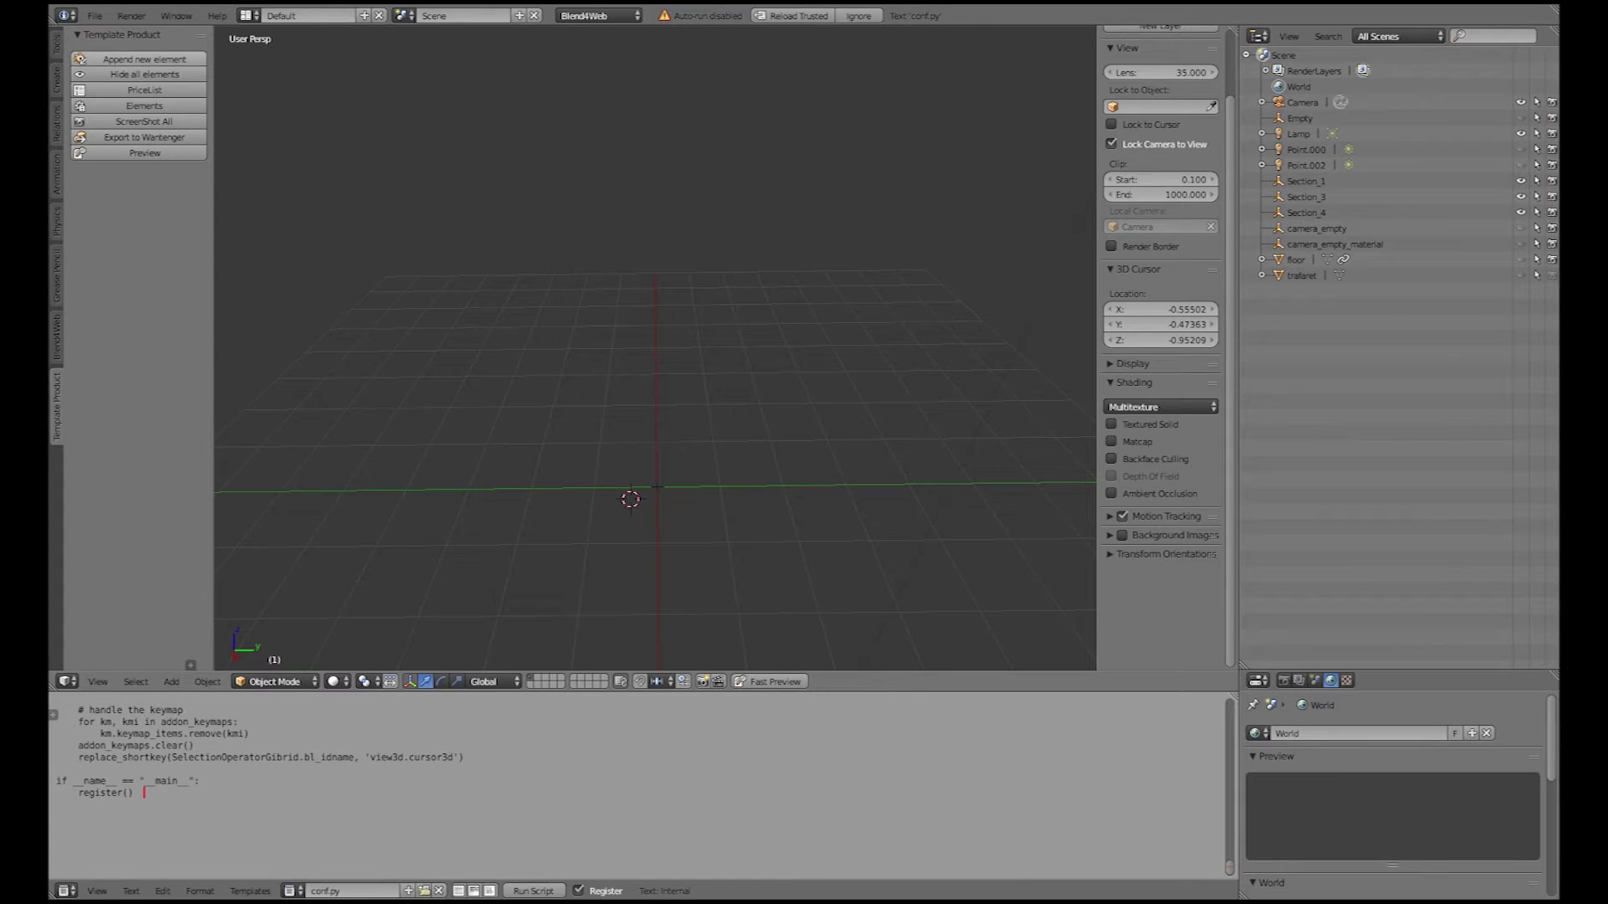
# Step: Append the S-1_top-1 object from the Object folder of Library.blend as a new element
pyautogui.click(144, 59)
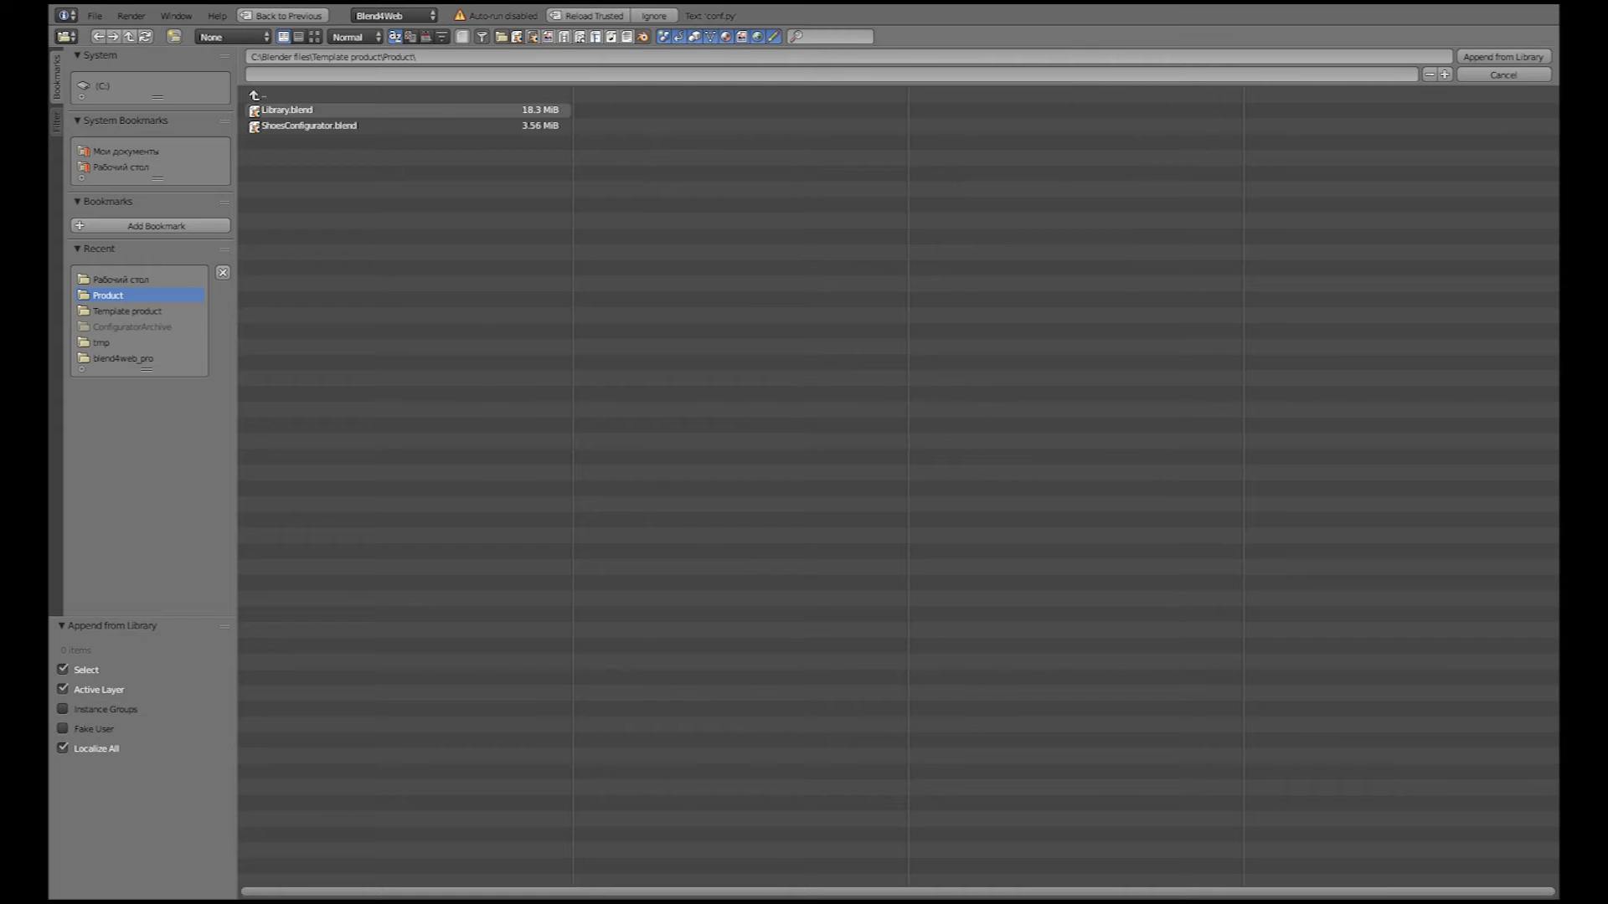
pyautogui.click(289, 111)
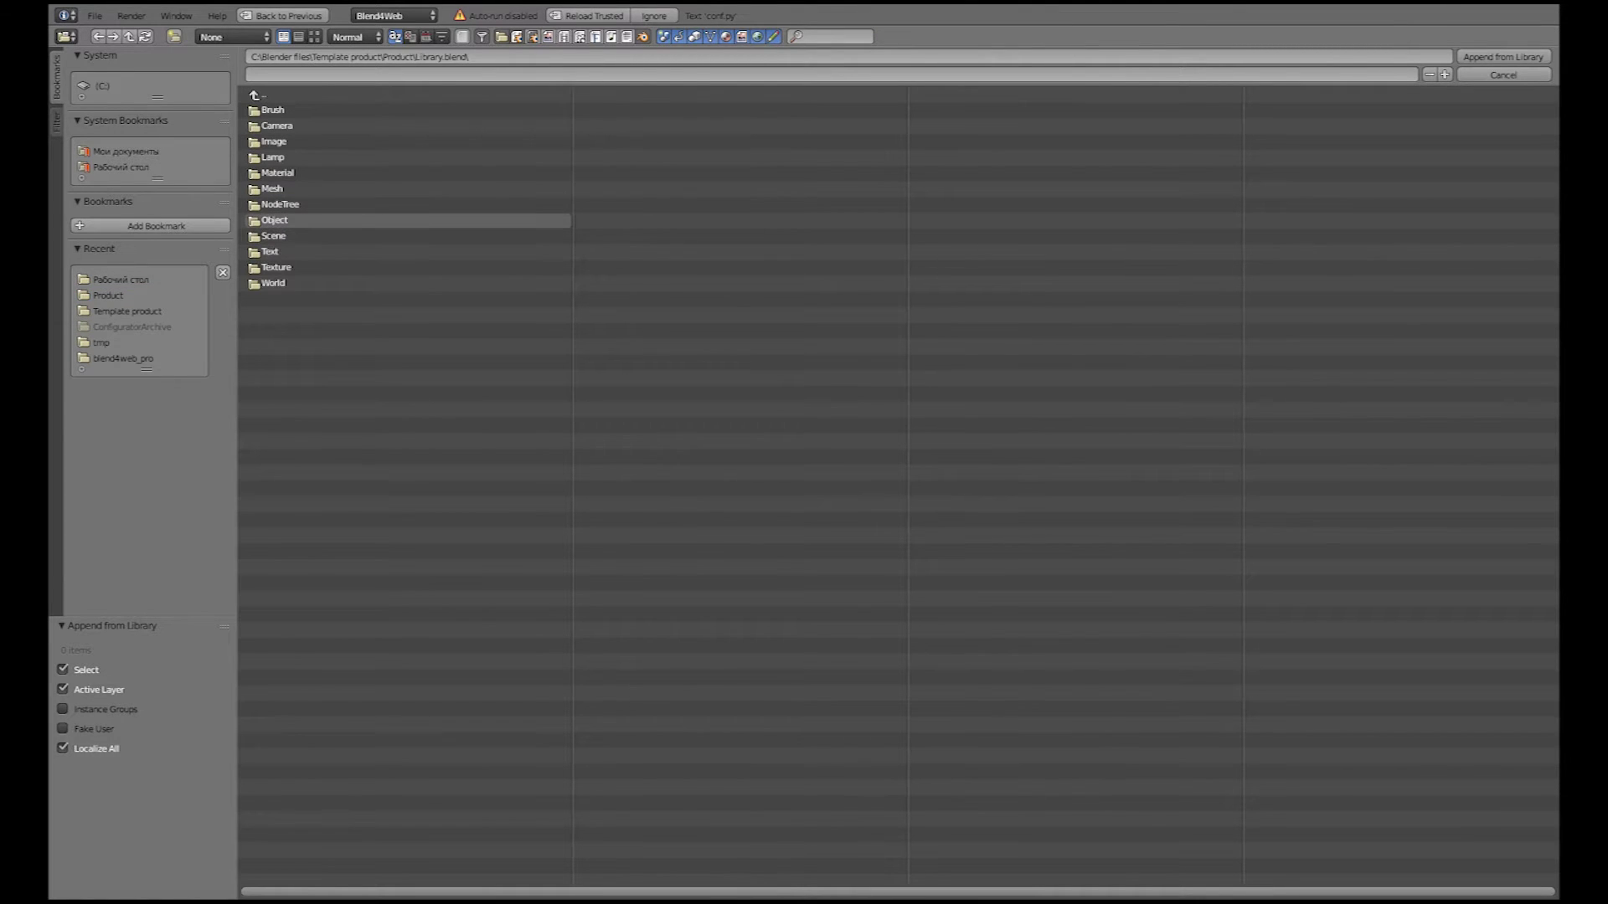
pyautogui.click(276, 220)
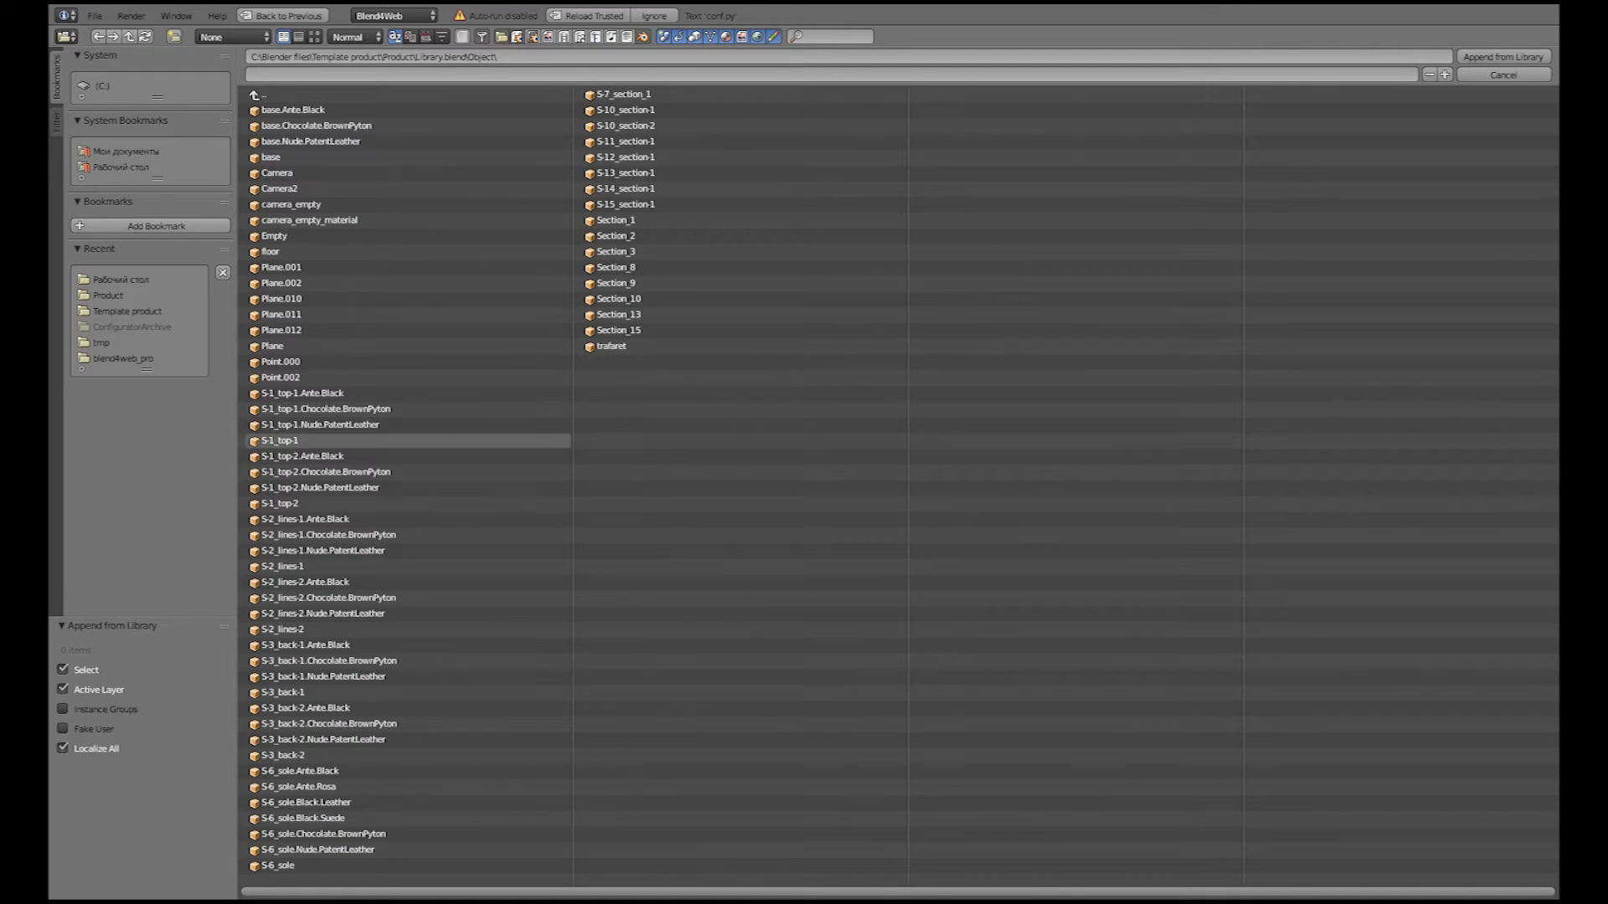
pyautogui.doubleClick(282, 440)
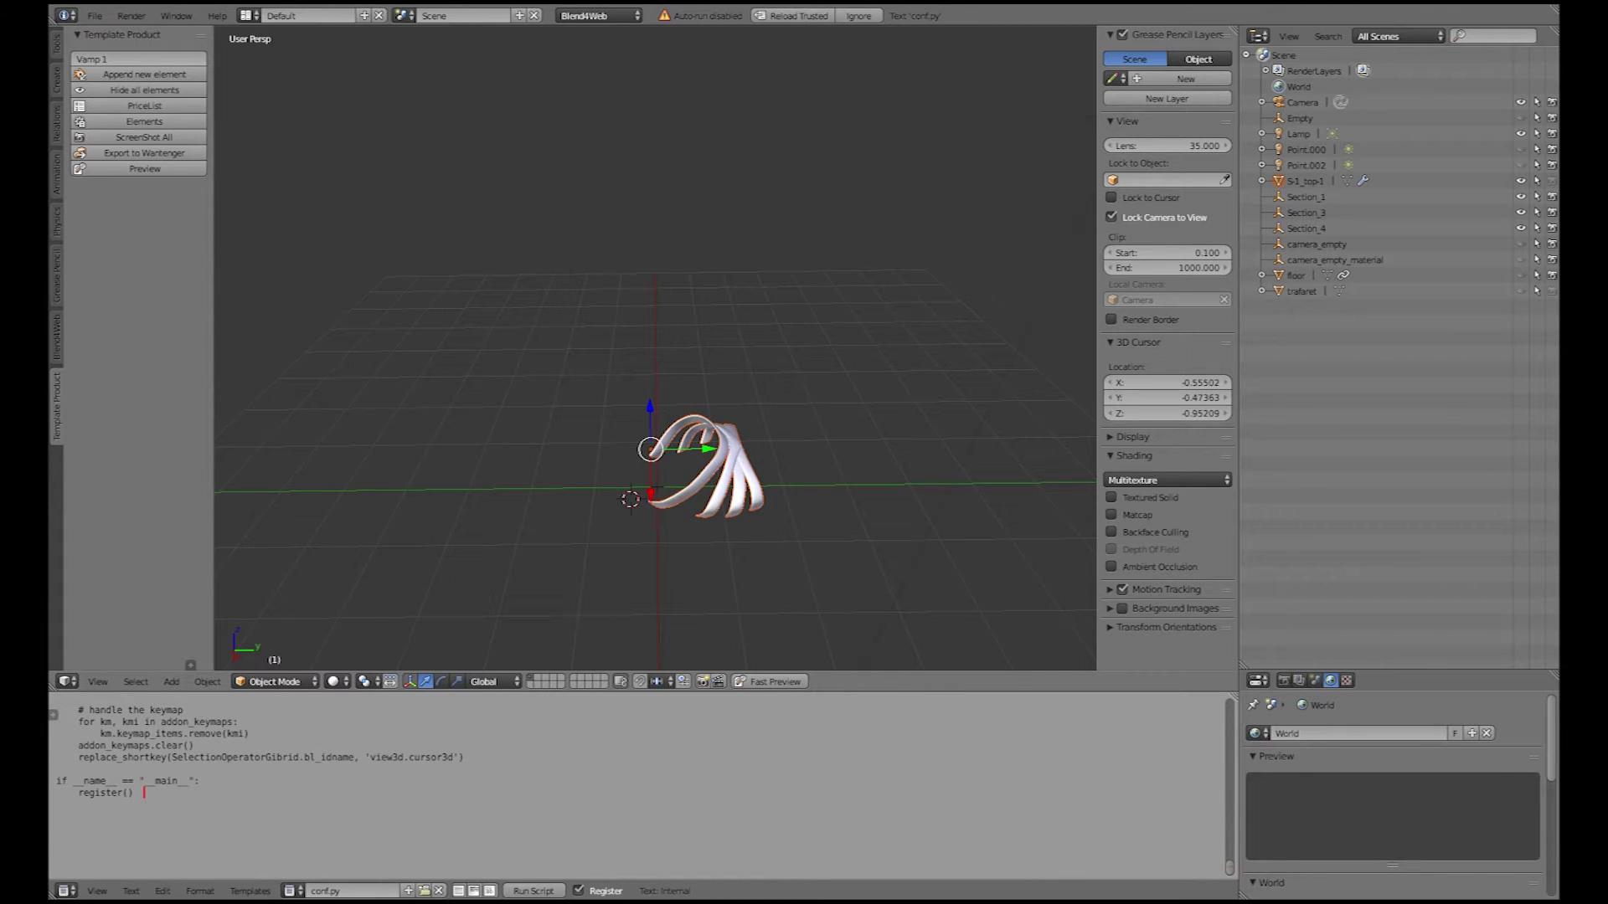
# Step: Assign the appended S-1_top-1 object to the Heels section and look inside that section
pyautogui.click(724, 450)
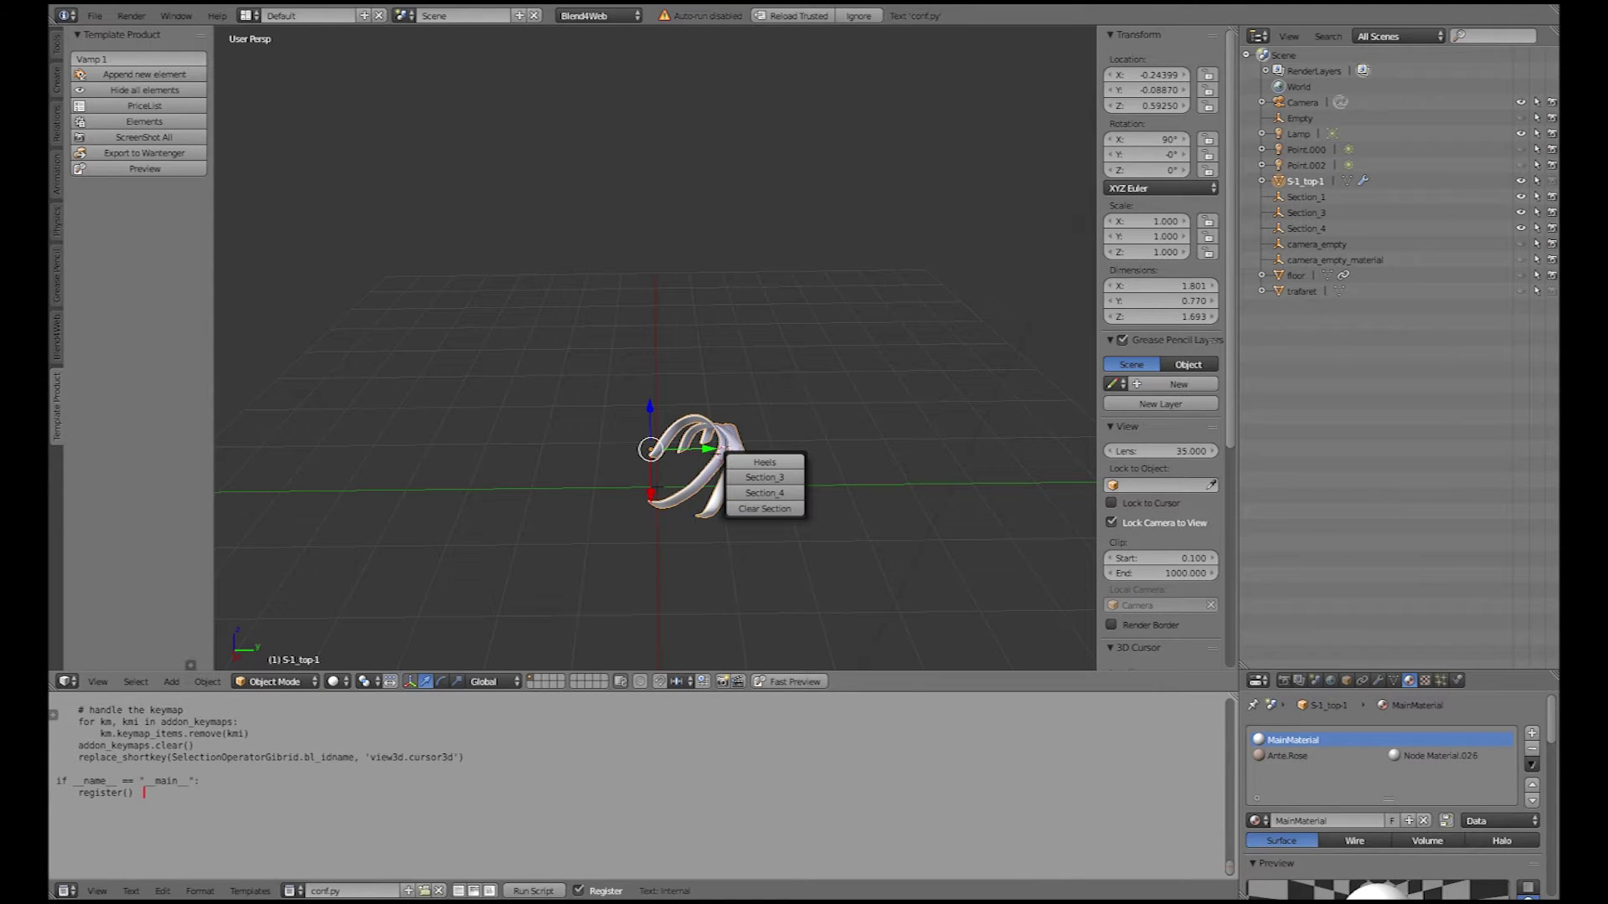
pyautogui.click(763, 462)
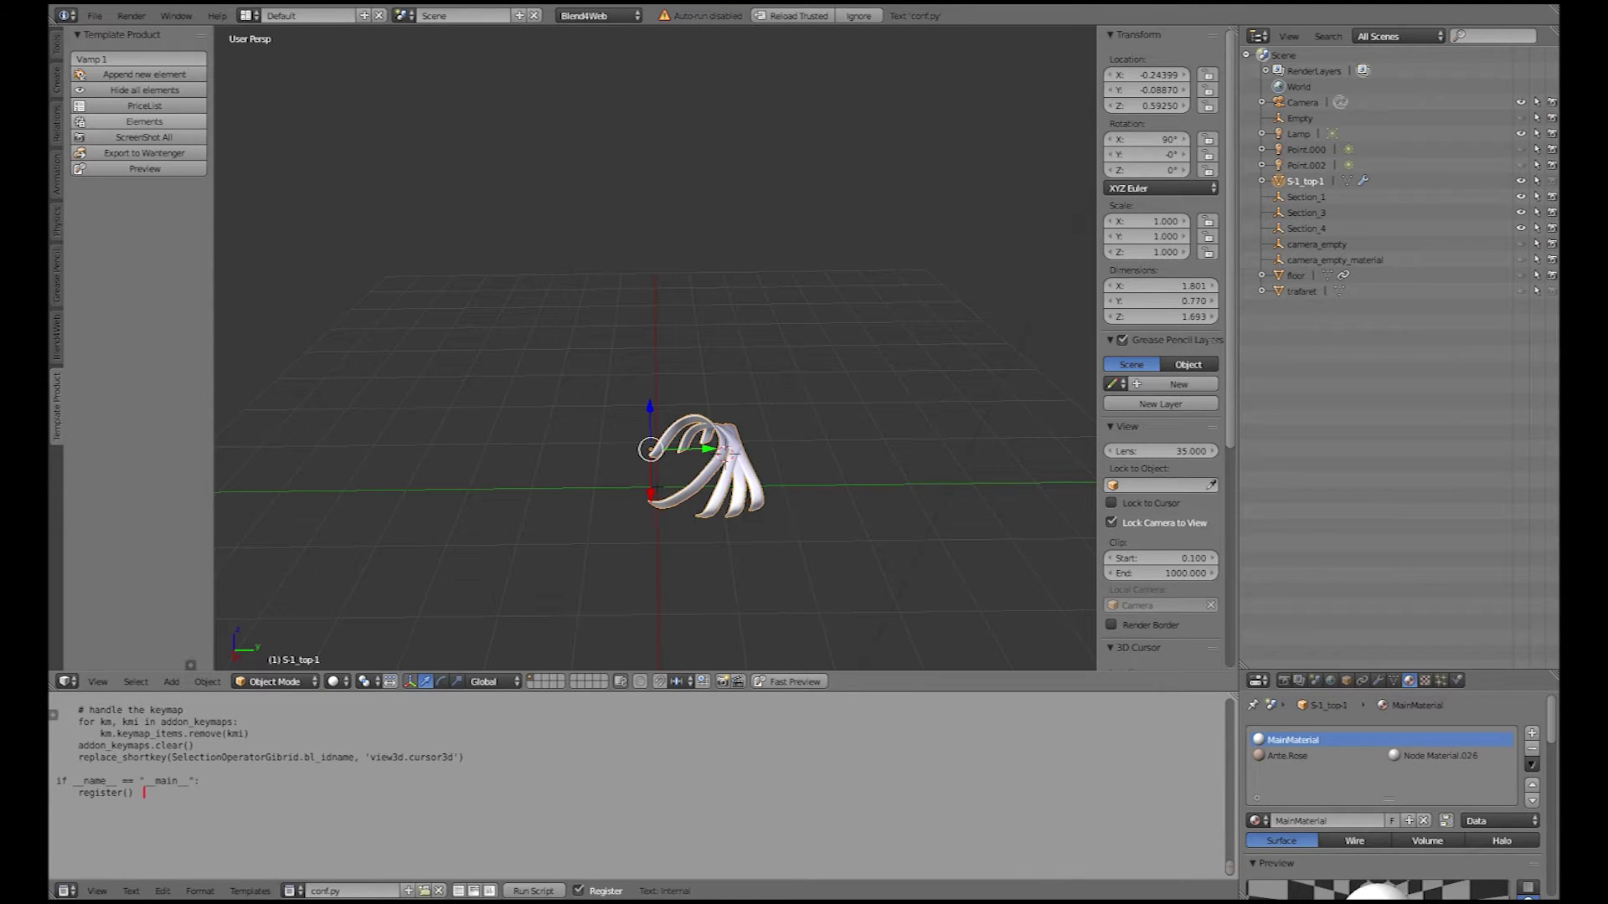
pyautogui.click(144, 121)
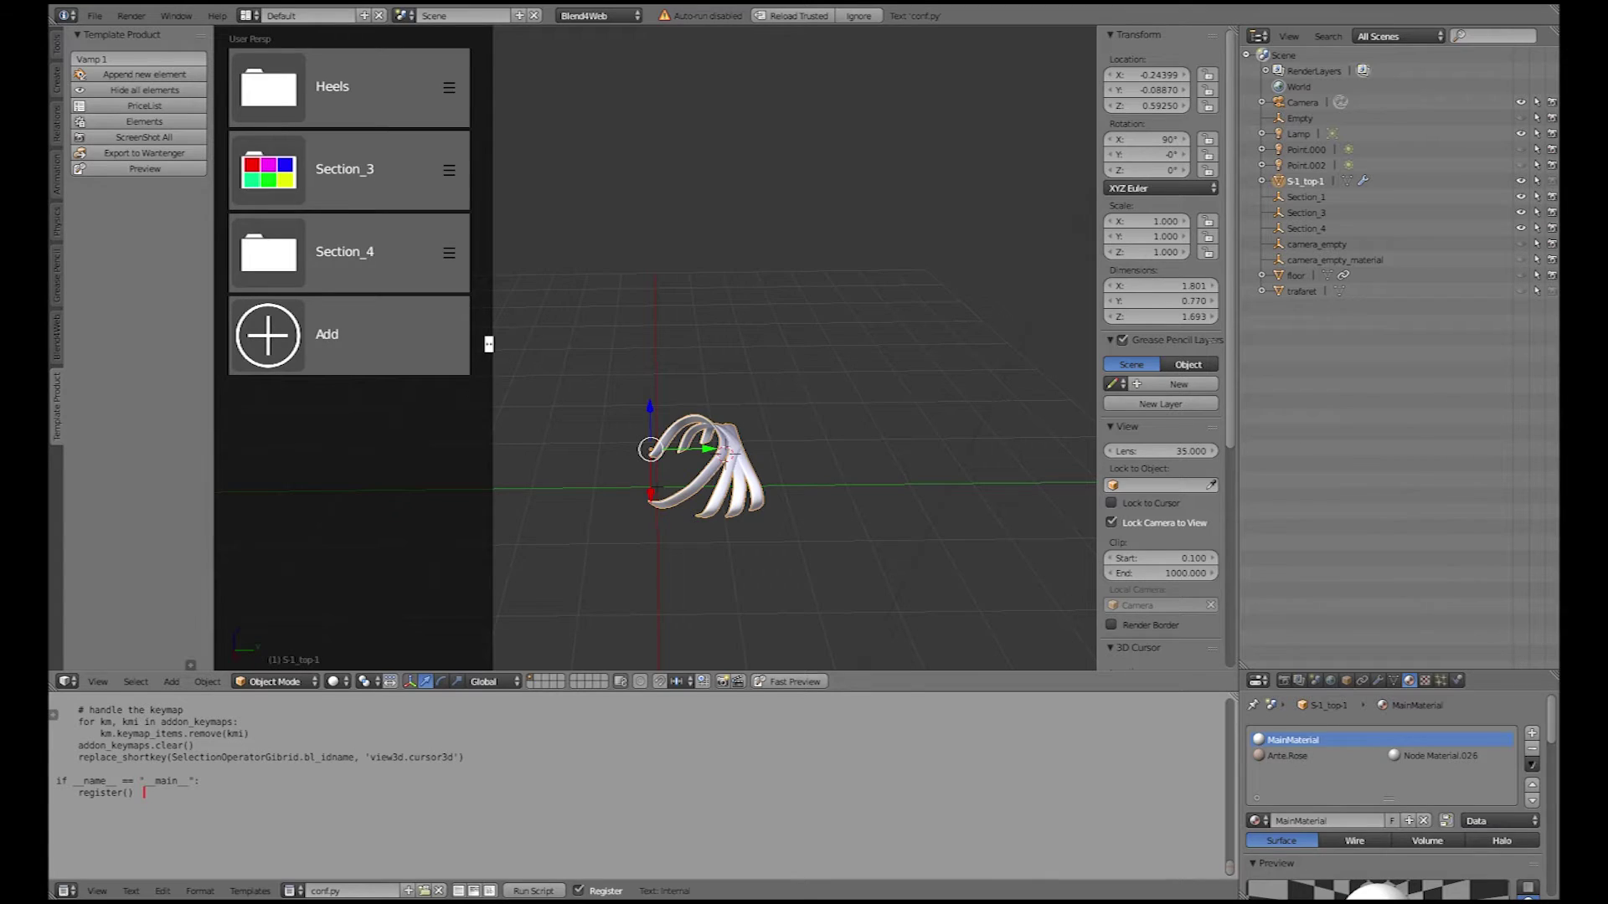
pyautogui.click(267, 87)
pyautogui.click(267, 87)
# Step: Look inside Section_4 and rename that section as "Vamp"
pyautogui.click(450, 253)
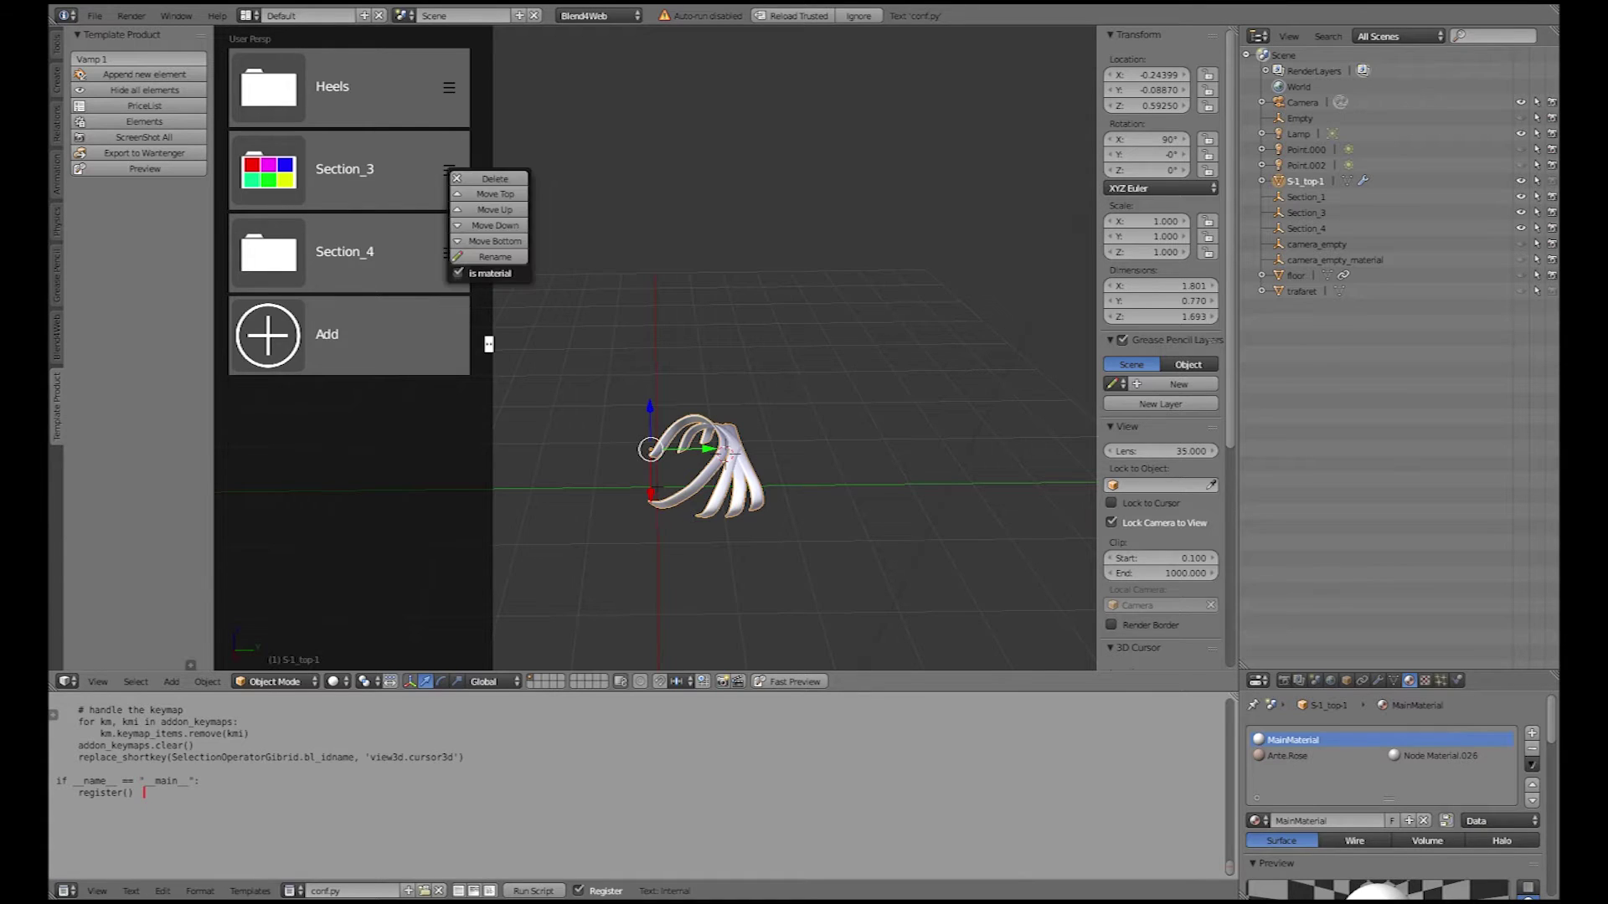
pyautogui.click(268, 253)
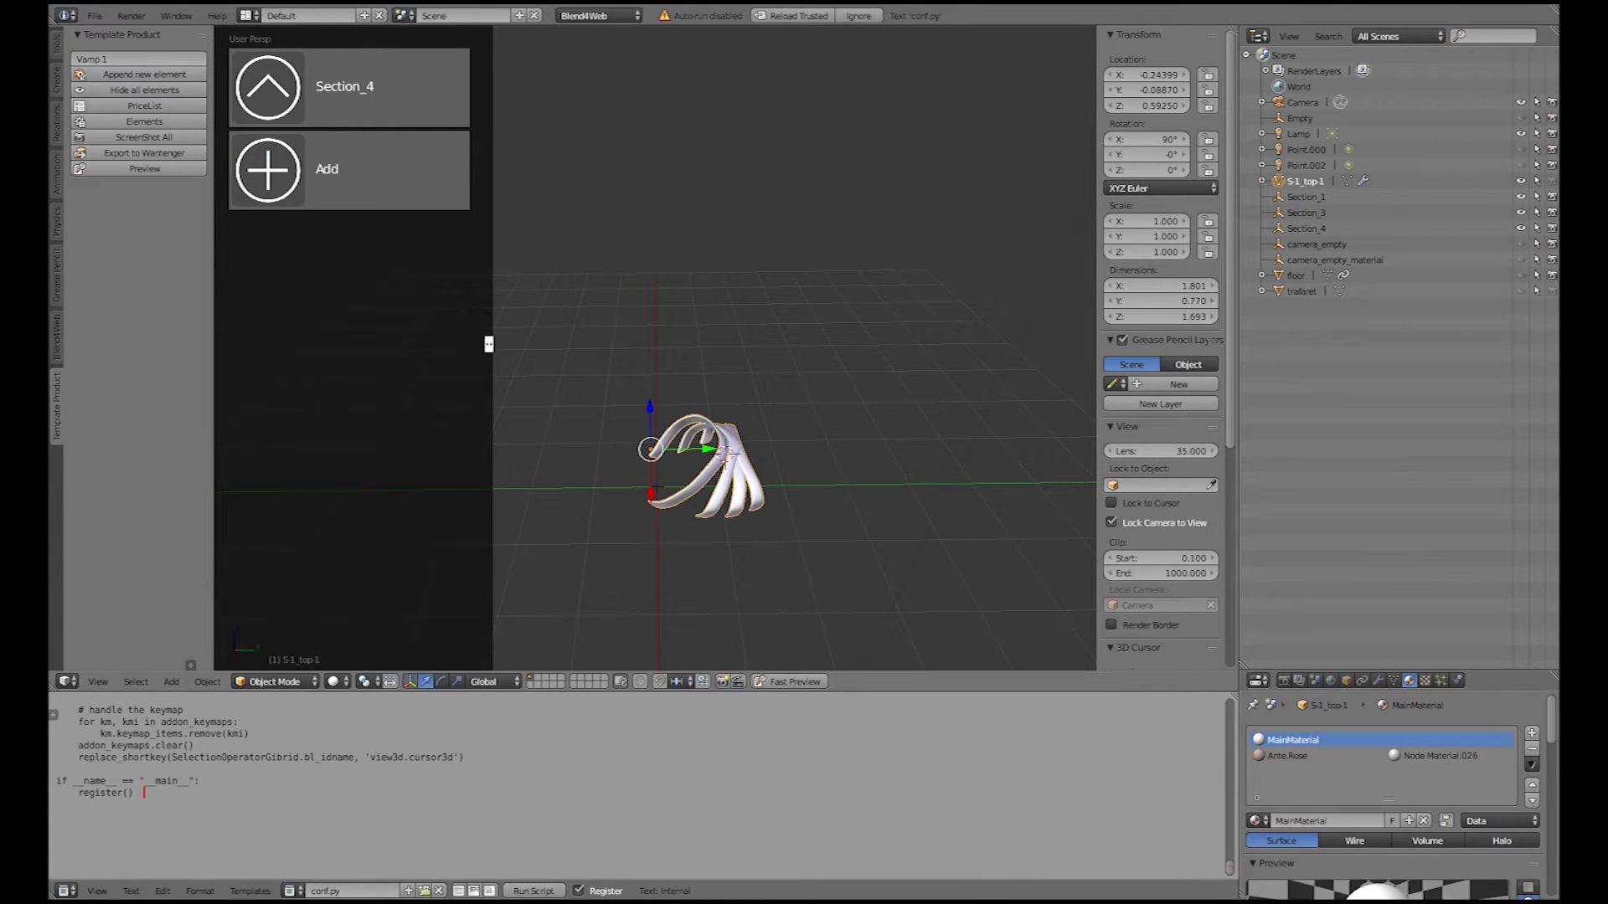
pyautogui.click(268, 87)
pyautogui.click(448, 254)
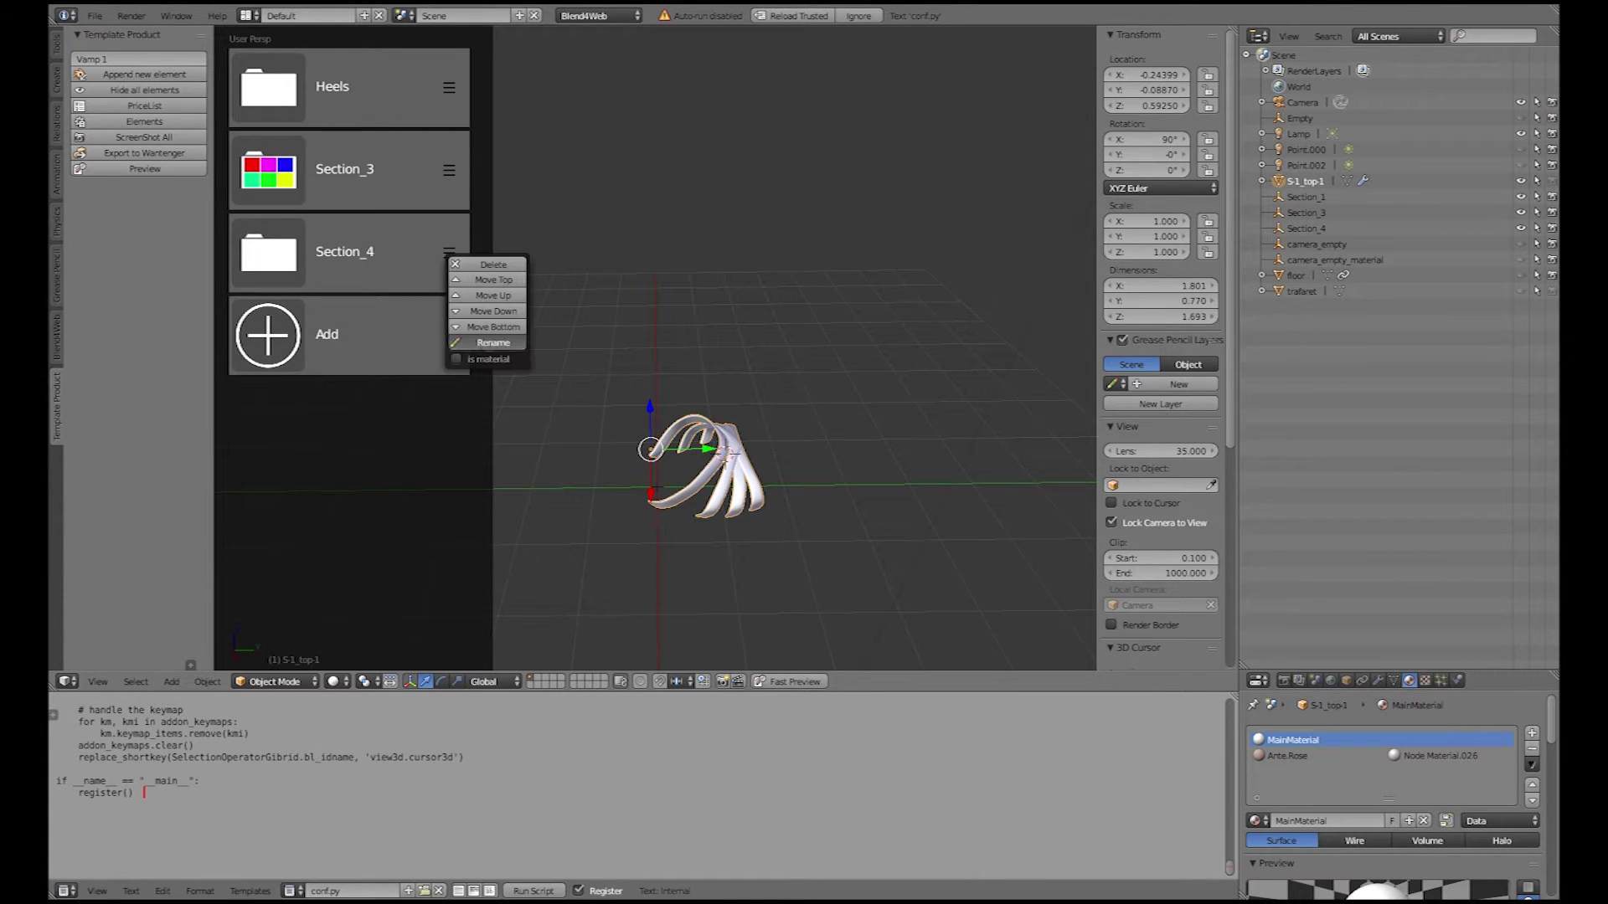
pyautogui.click(485, 342)
pyautogui.click(507, 348)
pyautogui.write('Vamp')
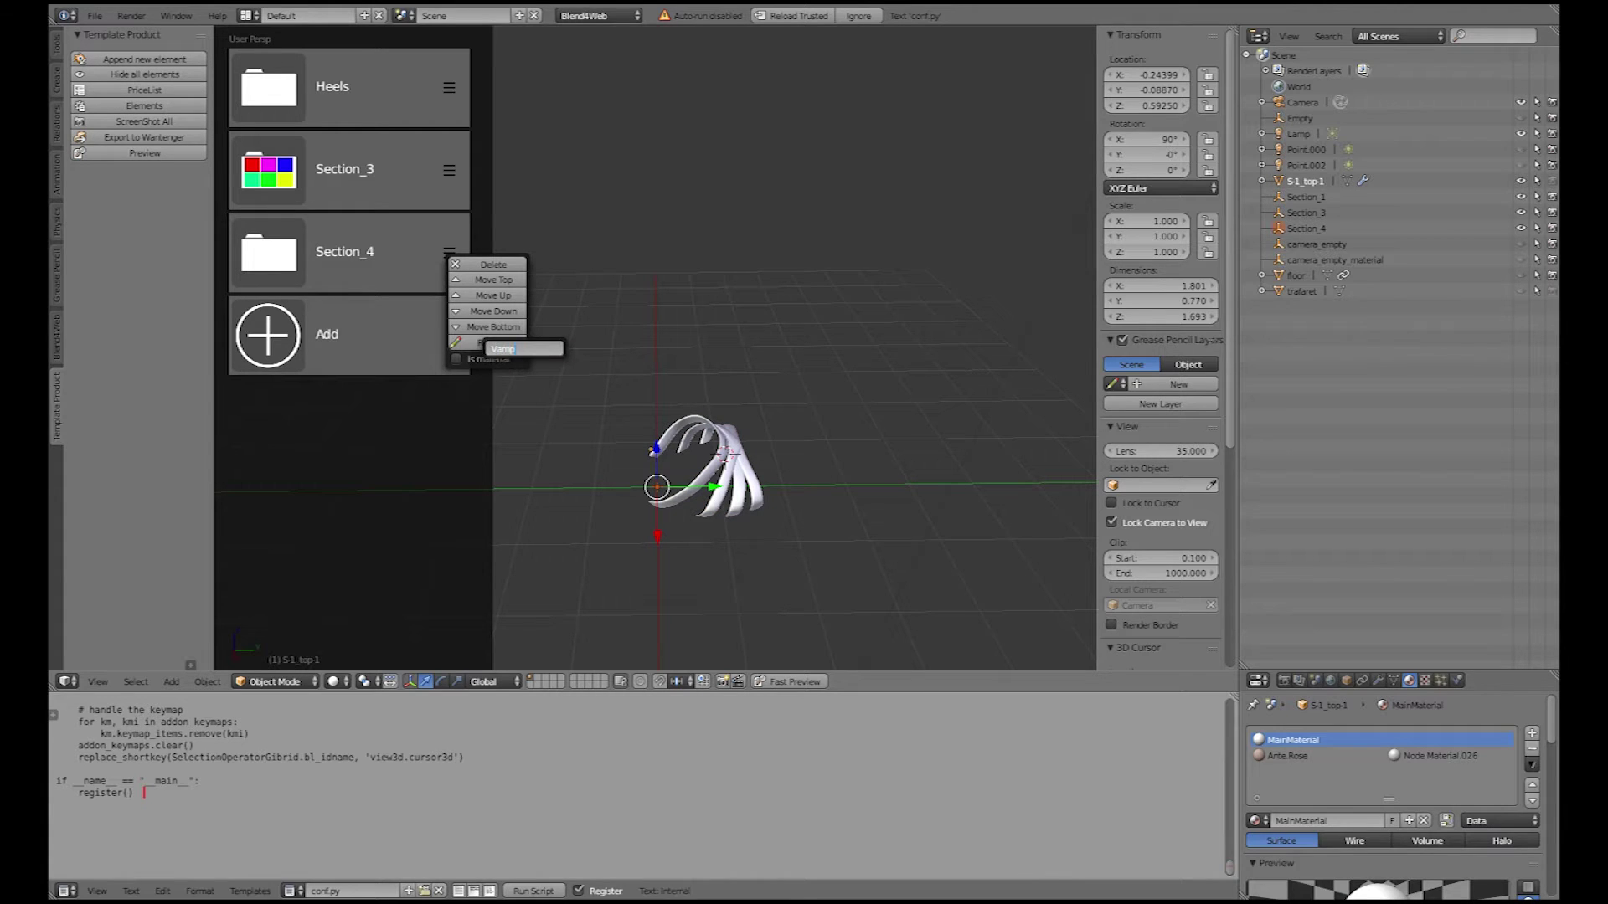
pyautogui.press('Return')
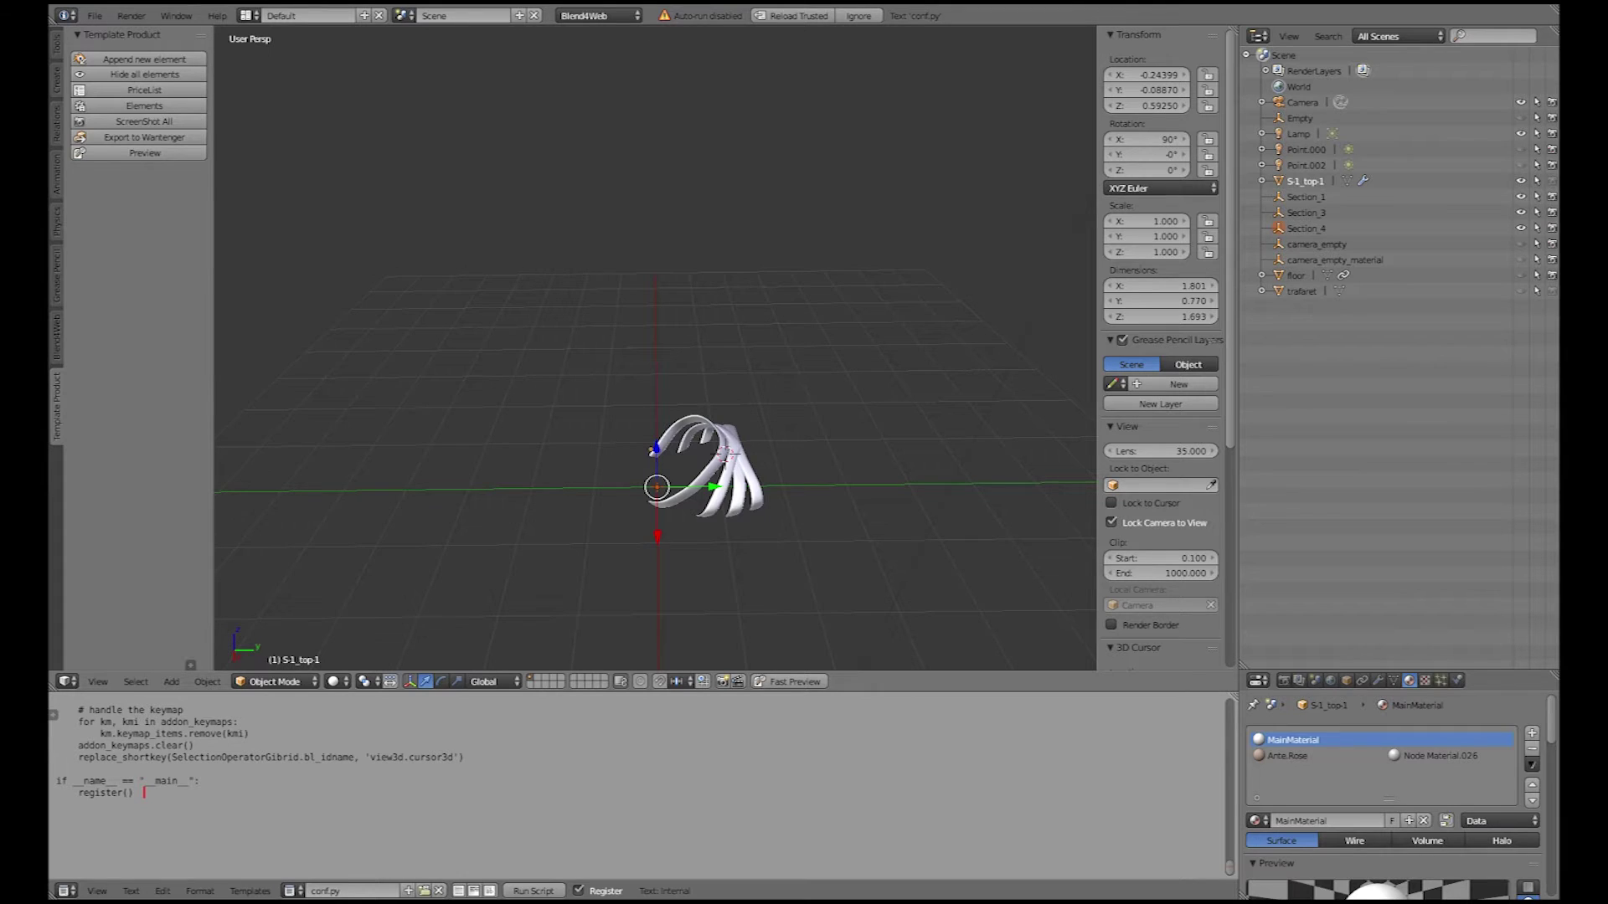
# Step: Assign the S-1_top-1 object to the Vamp section and check that section's elements
pyautogui.click(737, 467)
pyautogui.click(773, 504)
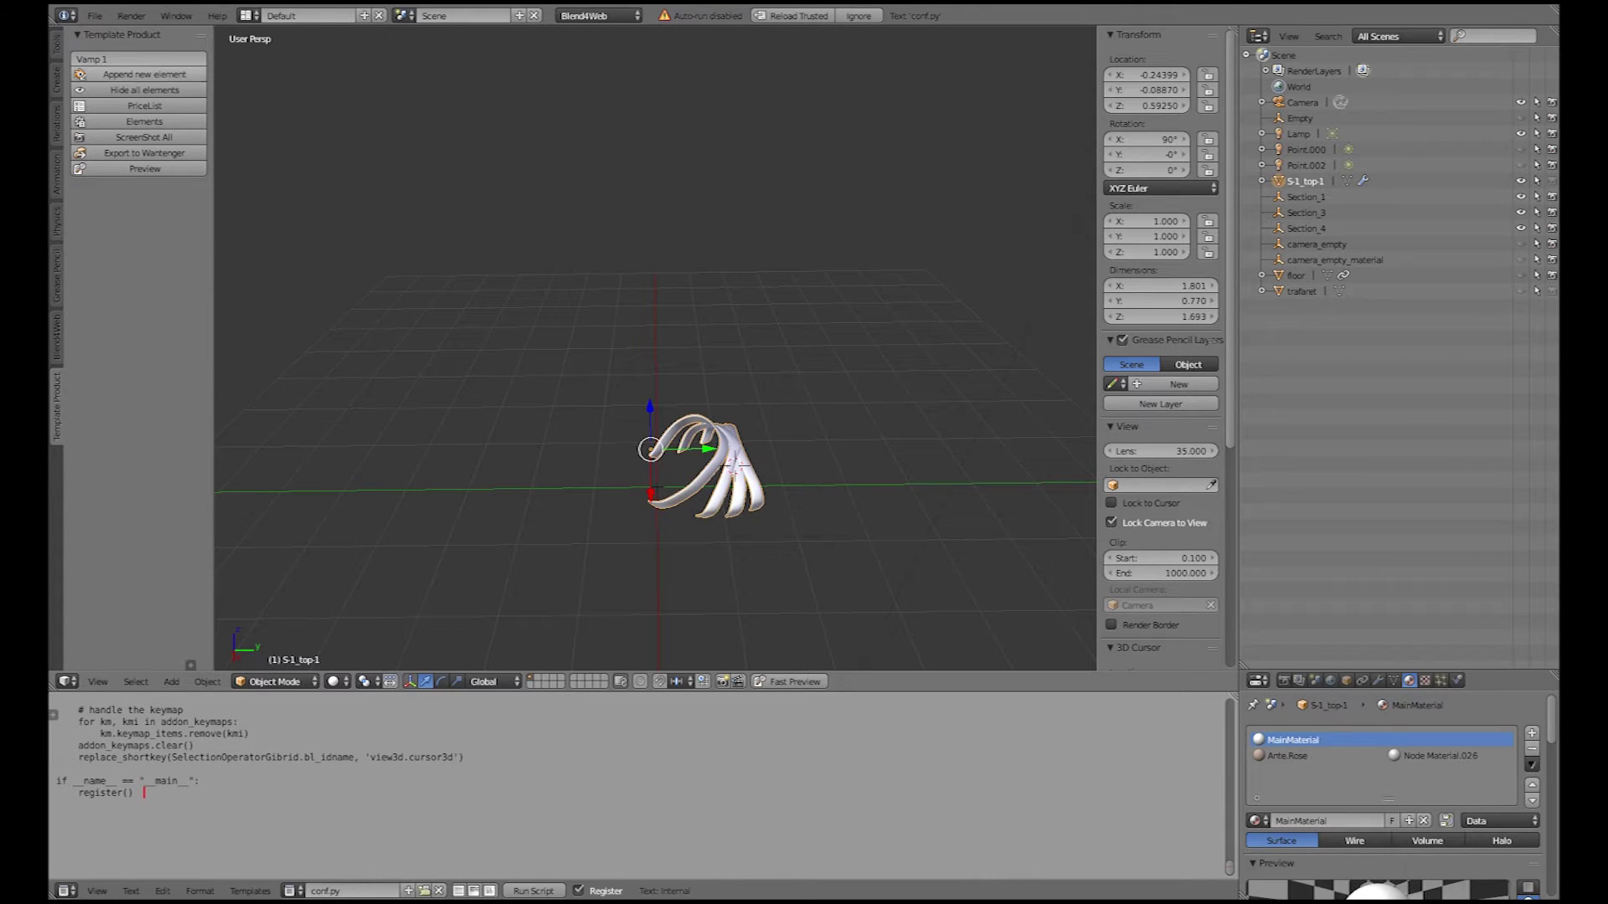
pyautogui.click(144, 121)
pyautogui.click(333, 253)
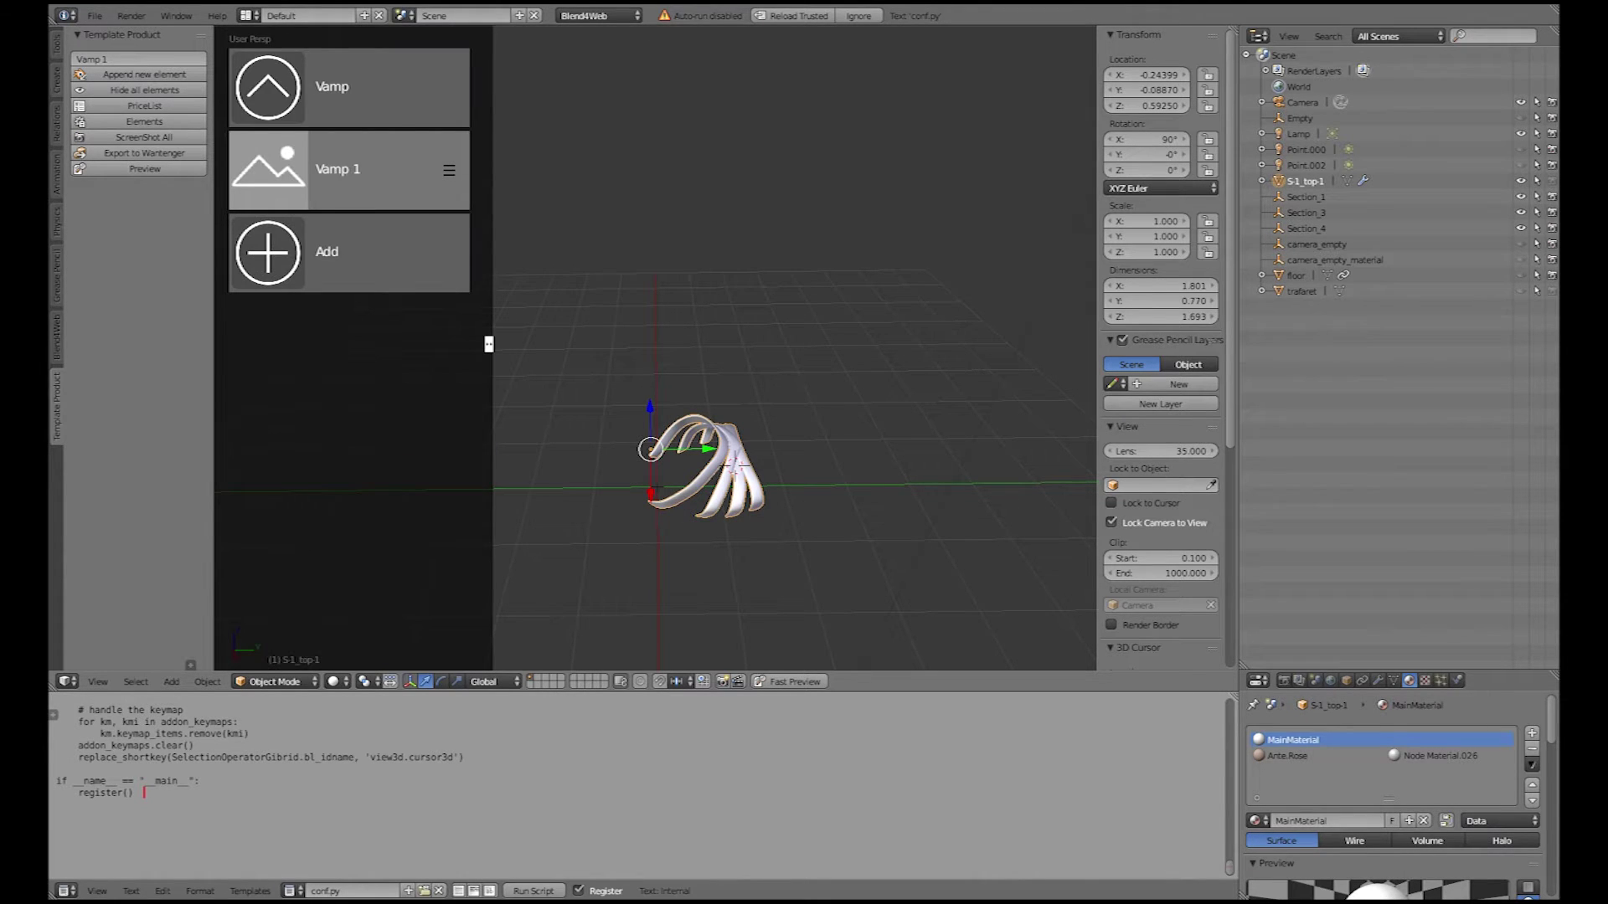
pyautogui.click(332, 87)
pyautogui.click(144, 122)
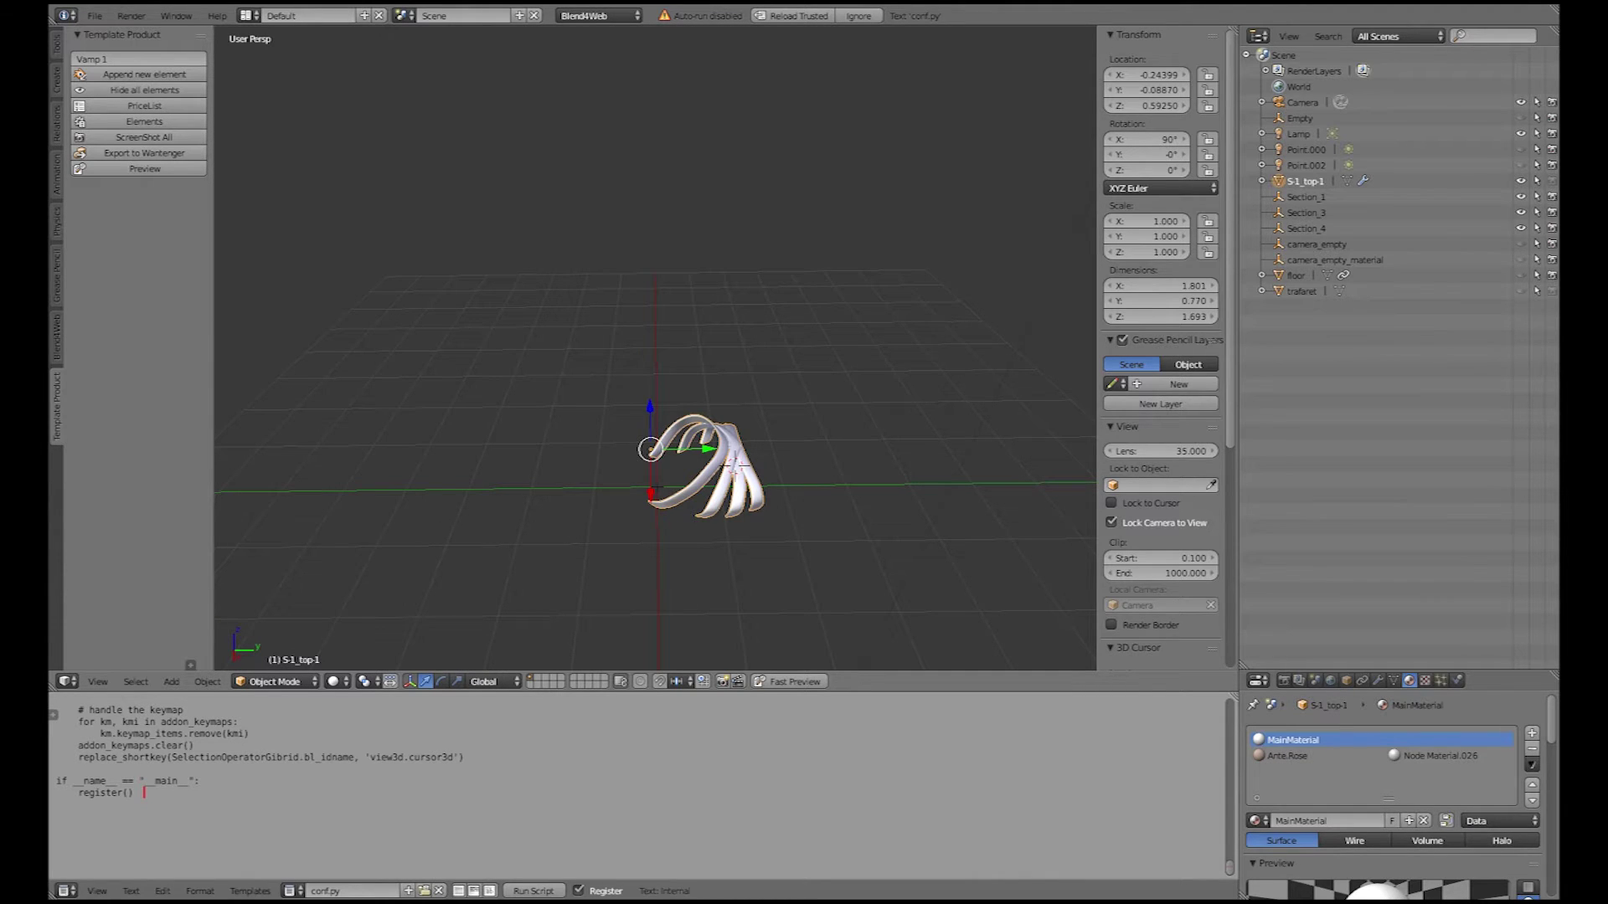
pyautogui.click(144, 122)
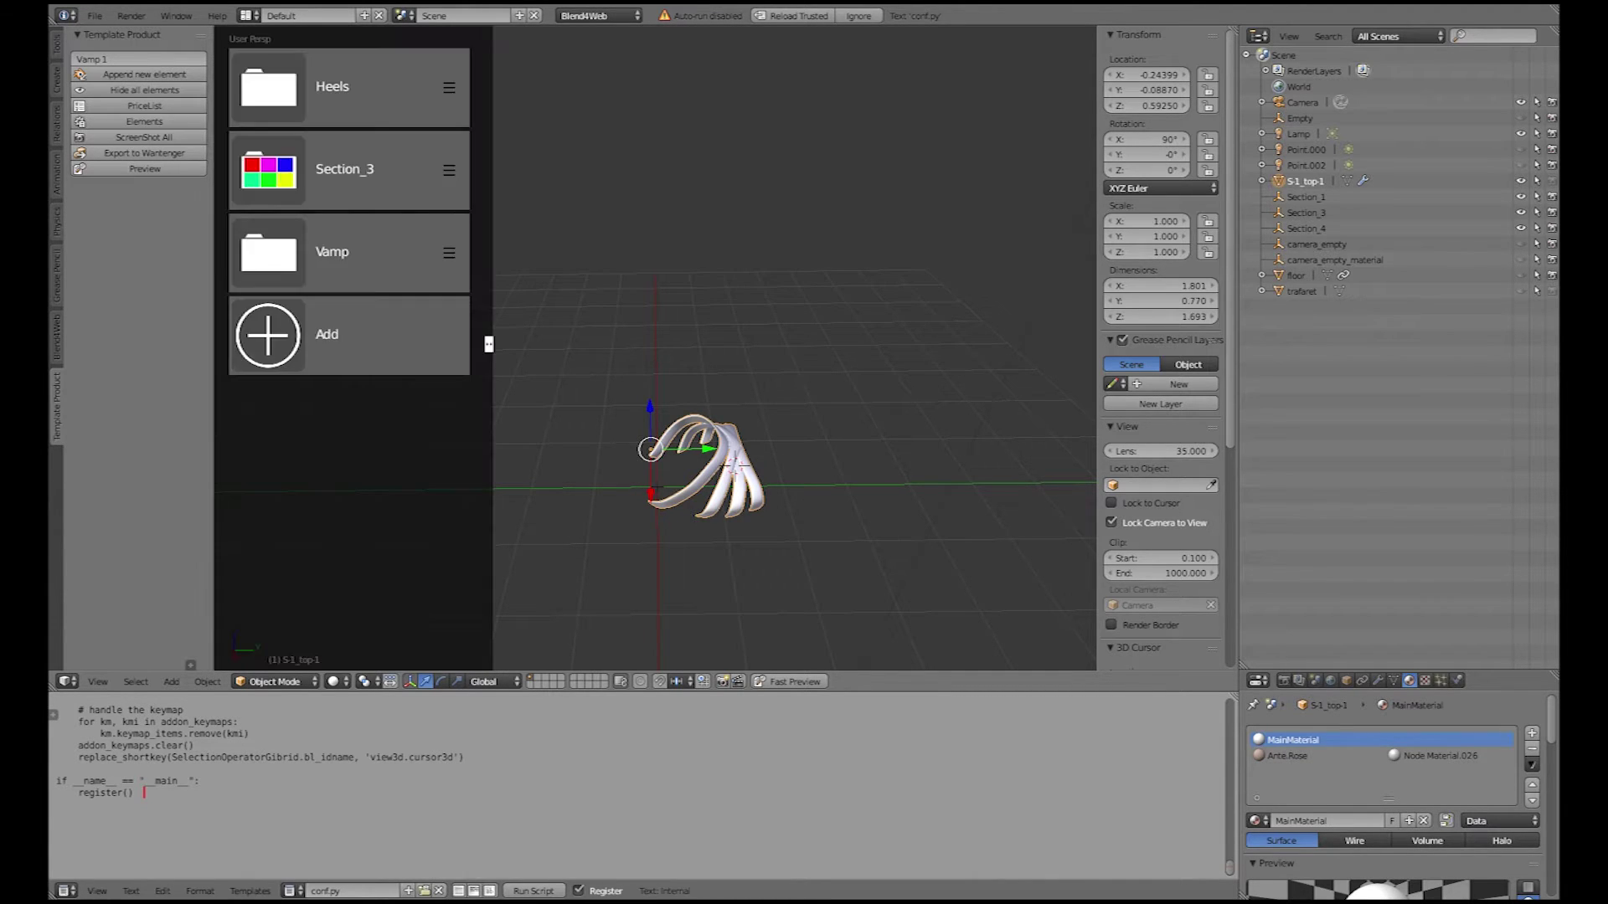
pyautogui.click(333, 252)
pyautogui.click(339, 170)
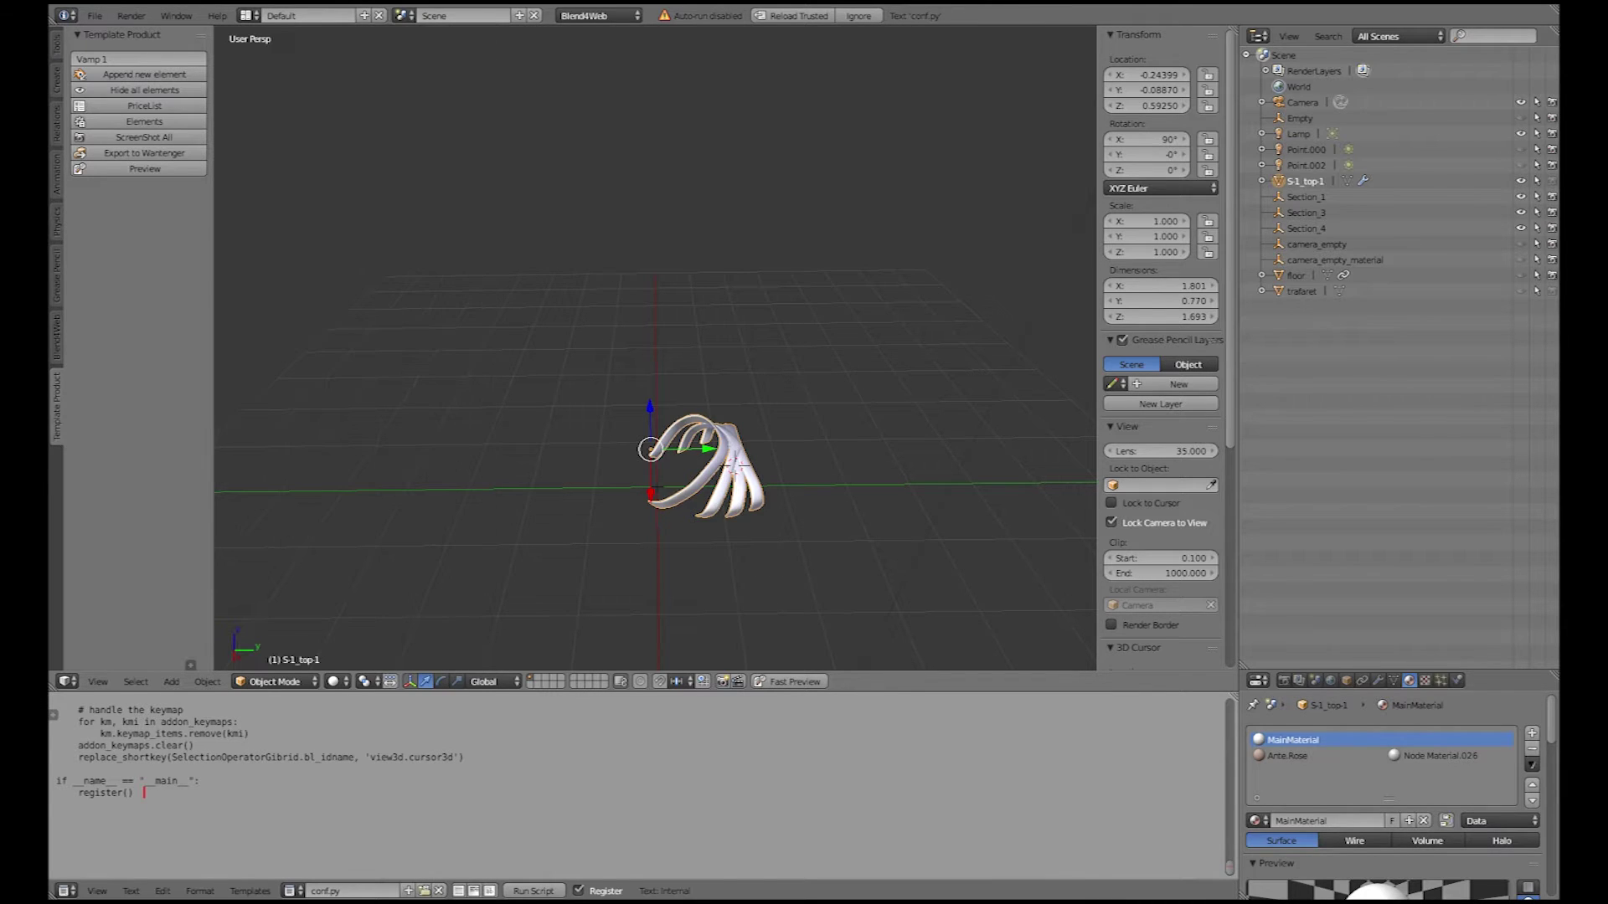
# Step: Clear the section assignment of the S-1_top-1 object and check the Vamp section's contents
pyautogui.click(722, 464)
pyautogui.click(761, 519)
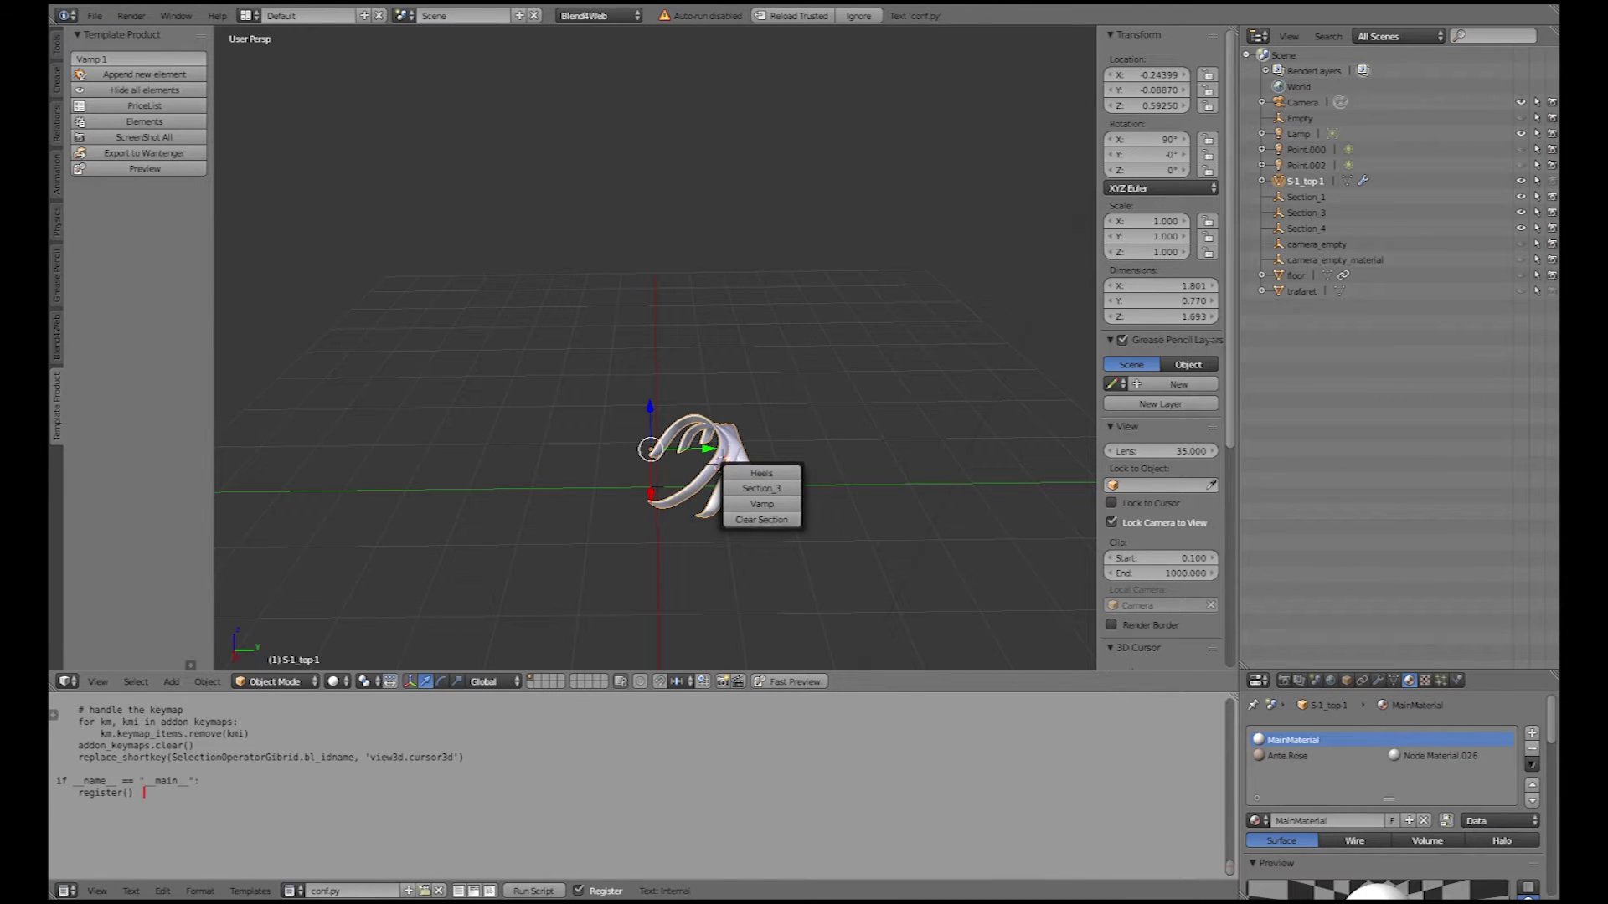
pyautogui.click(144, 122)
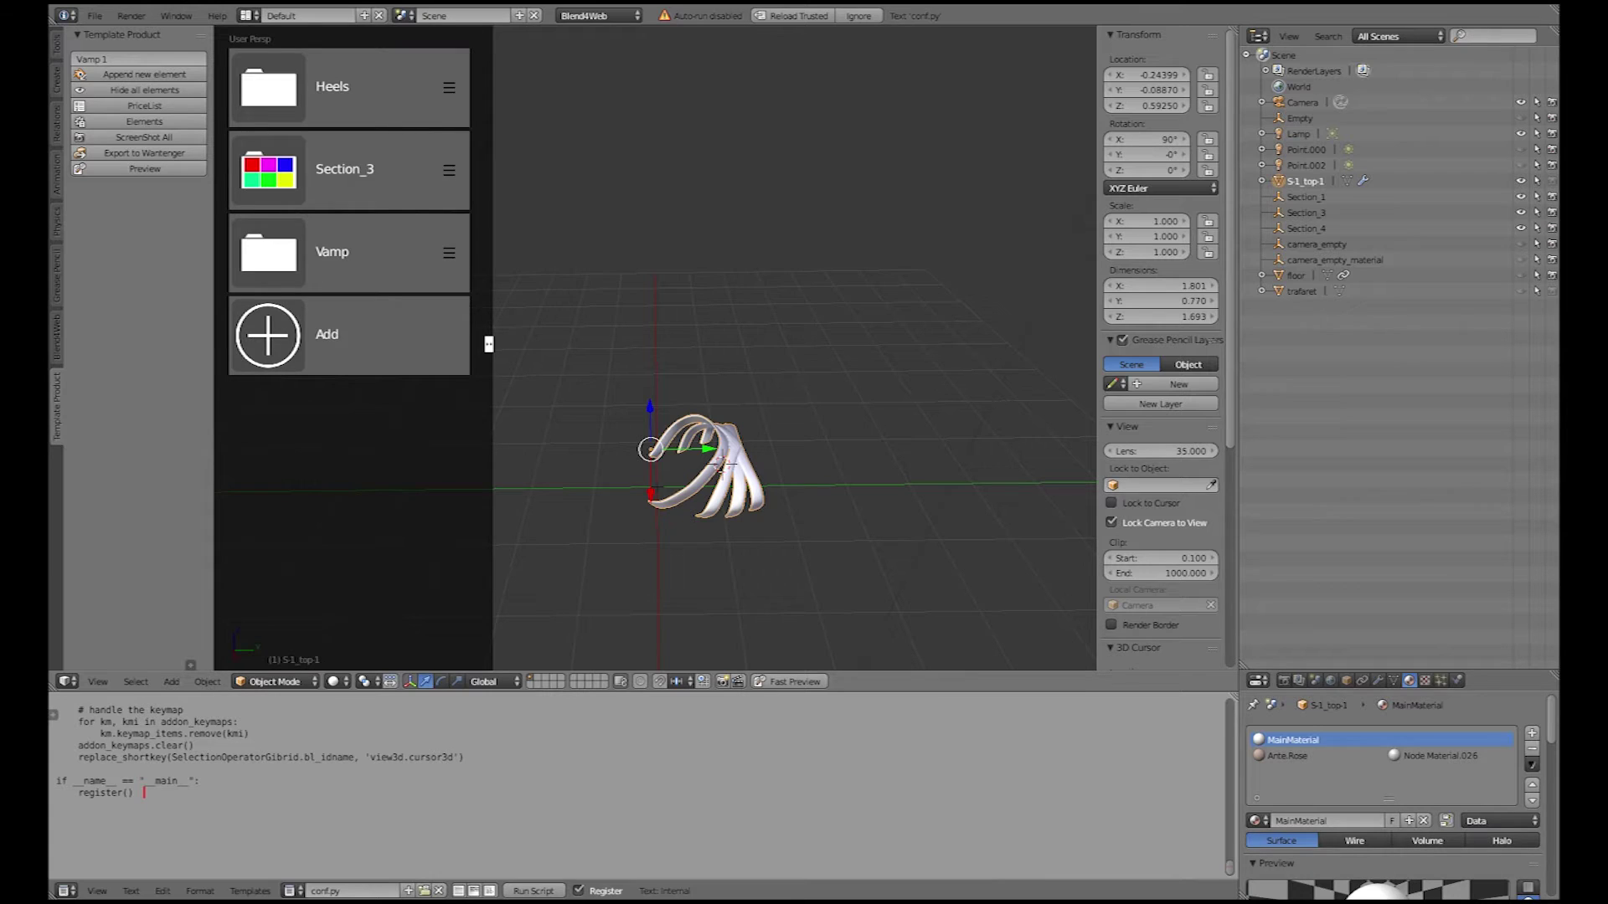
pyautogui.click(329, 253)
pyautogui.click(328, 87)
pyautogui.press('Escape')
pyautogui.rightClick(730, 457)
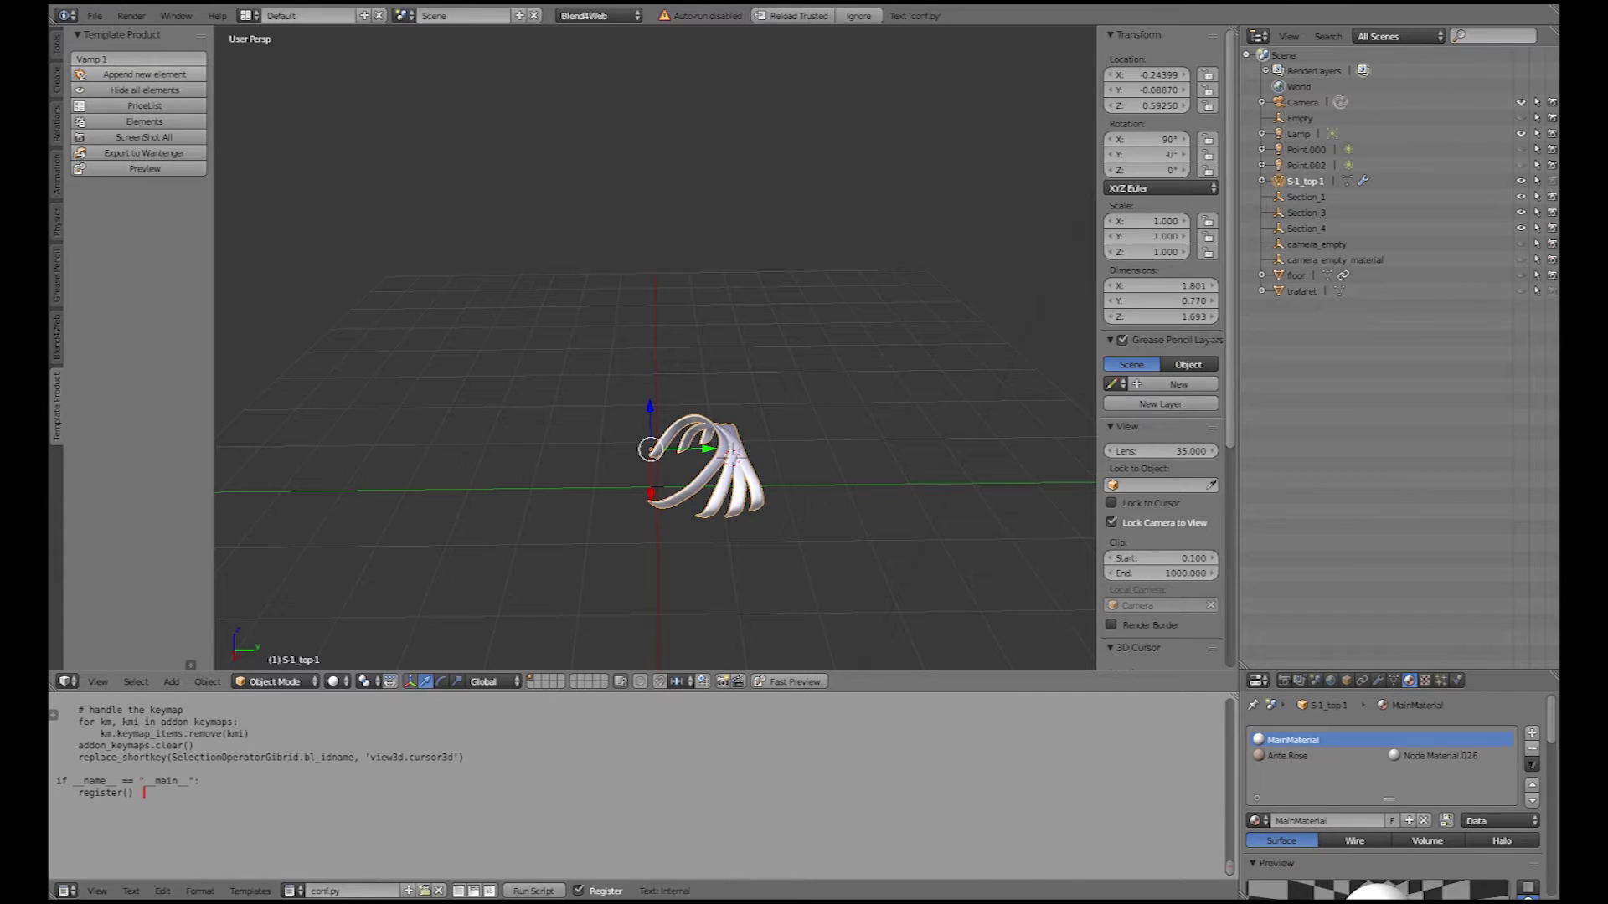
pyautogui.click(138, 59)
pyautogui.click(138, 59)
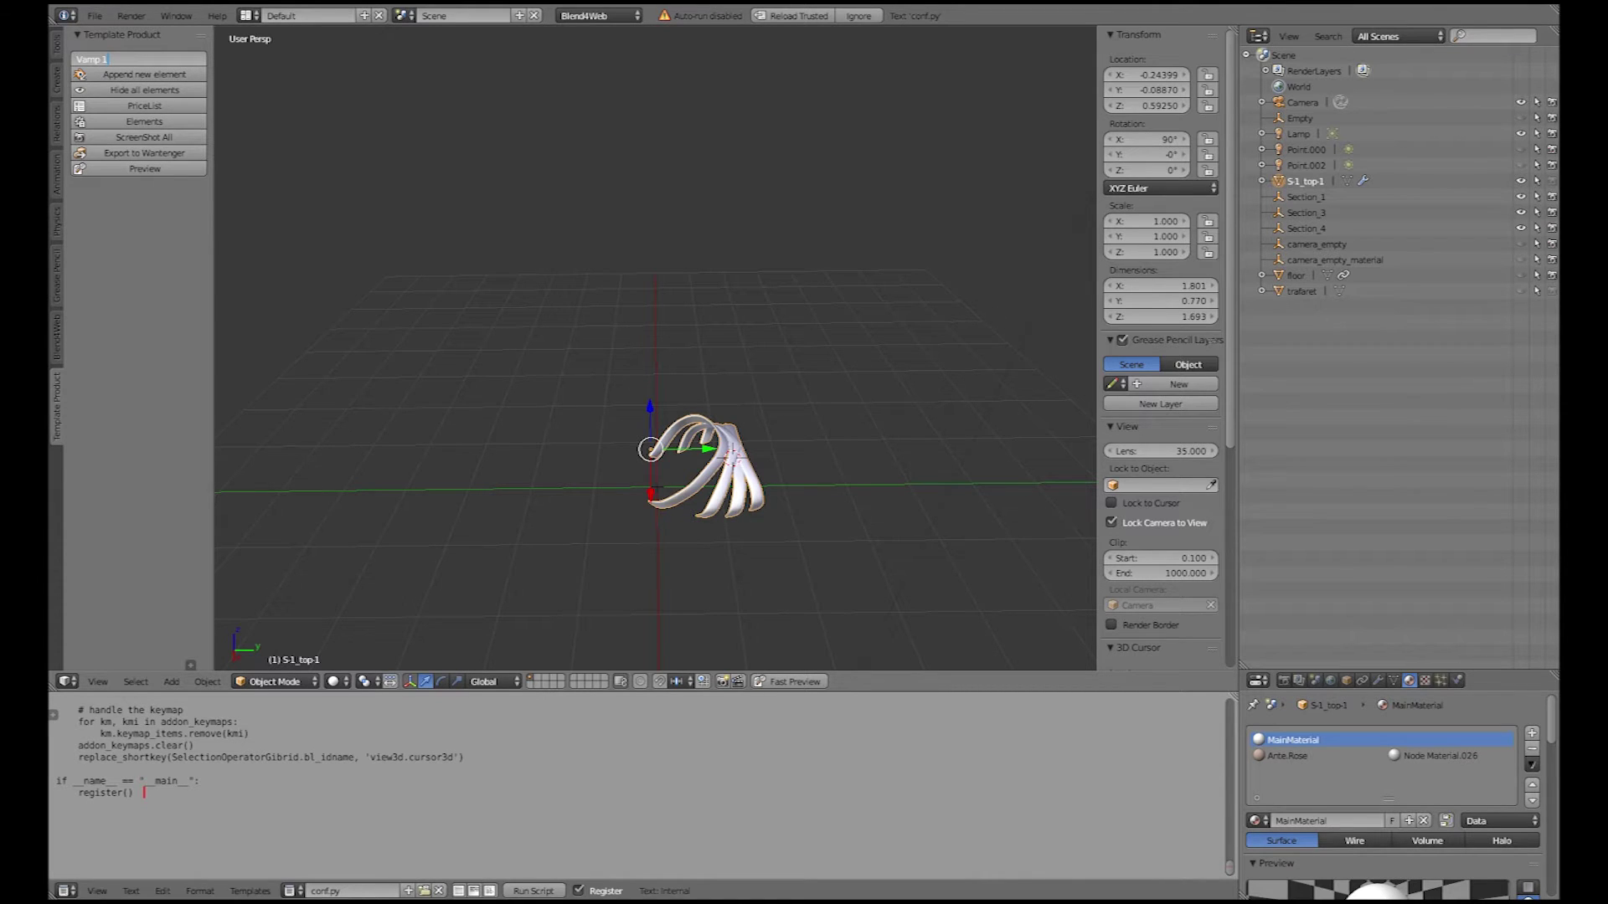
pyautogui.press('BackSpace')
pyautogui.press('BackSpace')
pyautogui.press('BackSpace')
pyautogui.press('BackSpace')
pyautogui.press('BackSpace')
pyautogui.press('BackSpace')
pyautogui.press('BackSpace')
pyautogui.press('Escape')
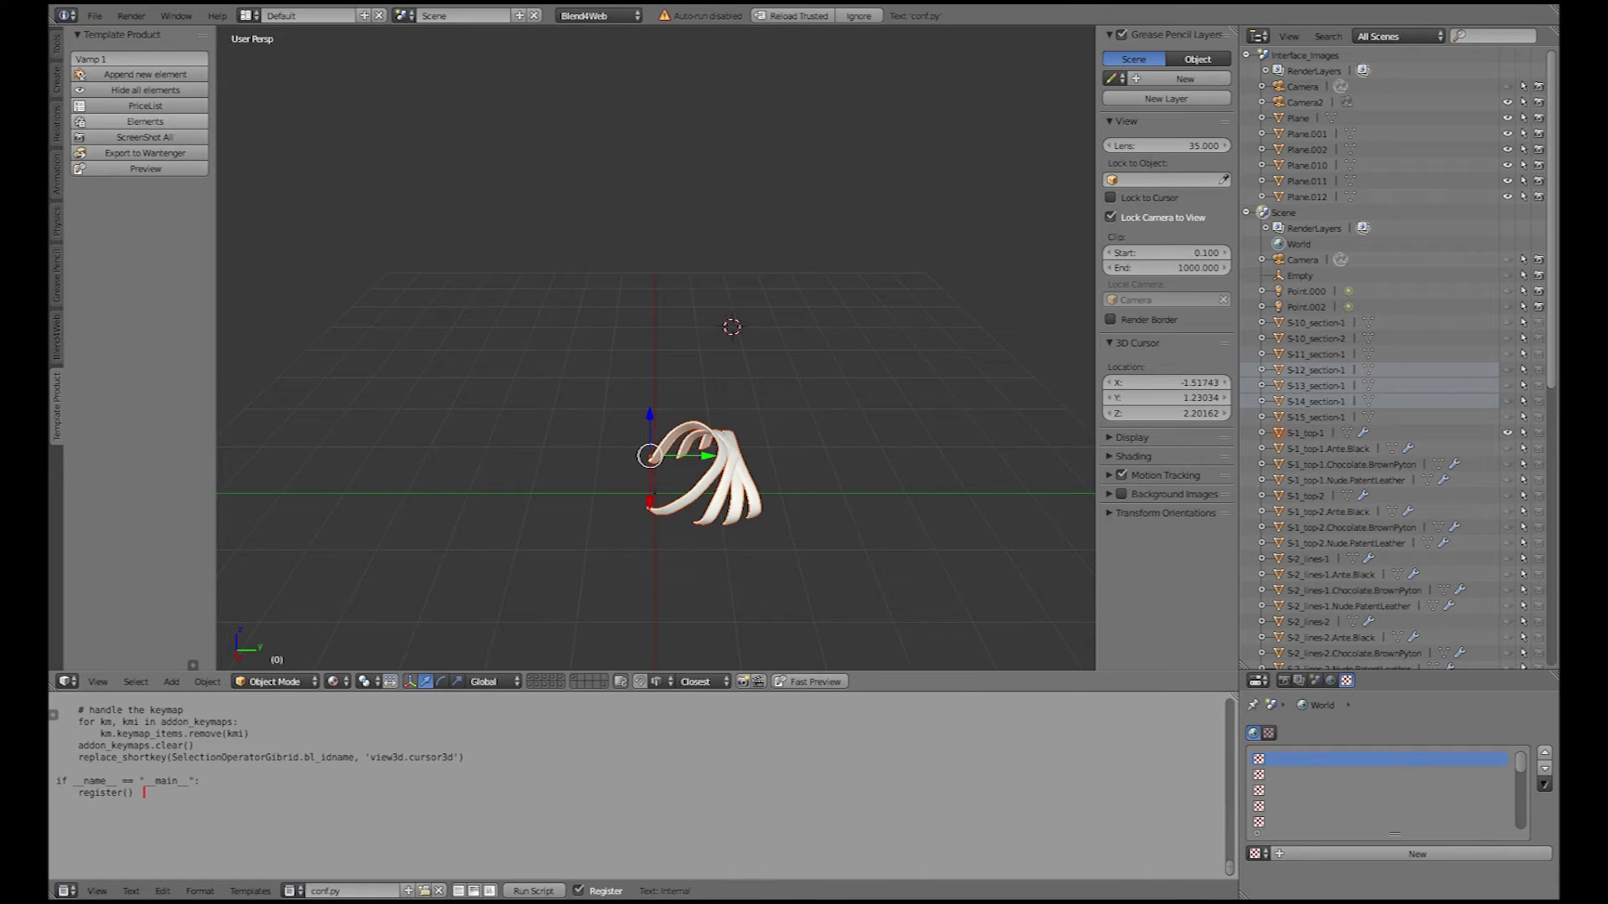
# Step: Open the product's elements list and show the Insole element from the Insole section on the shoe
pyautogui.click(145, 122)
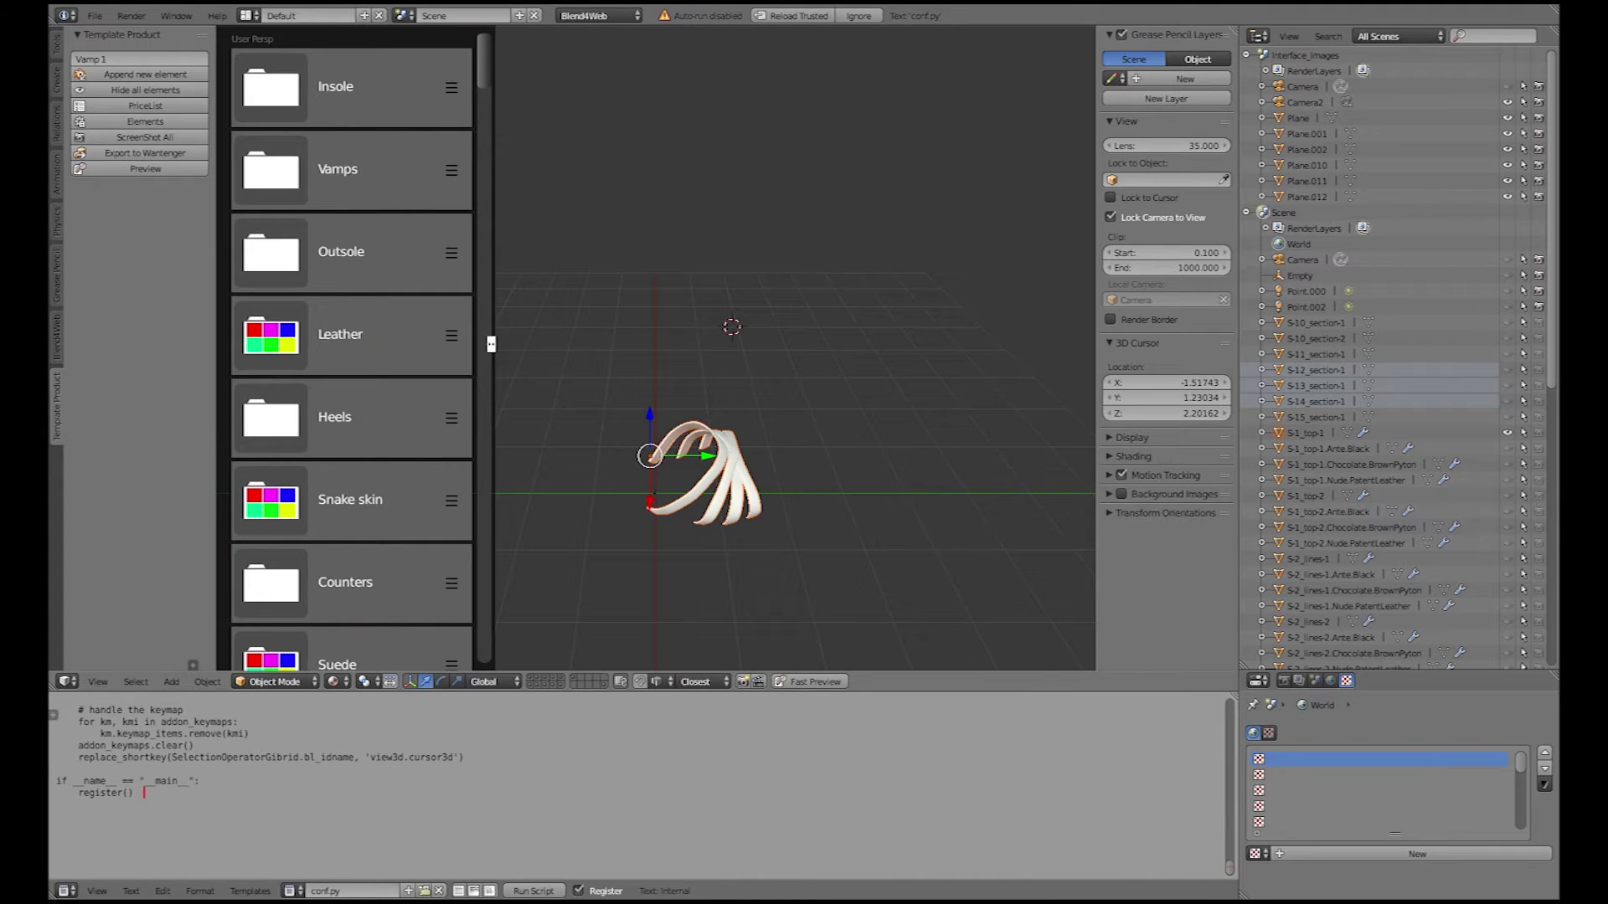
pyautogui.click(335, 87)
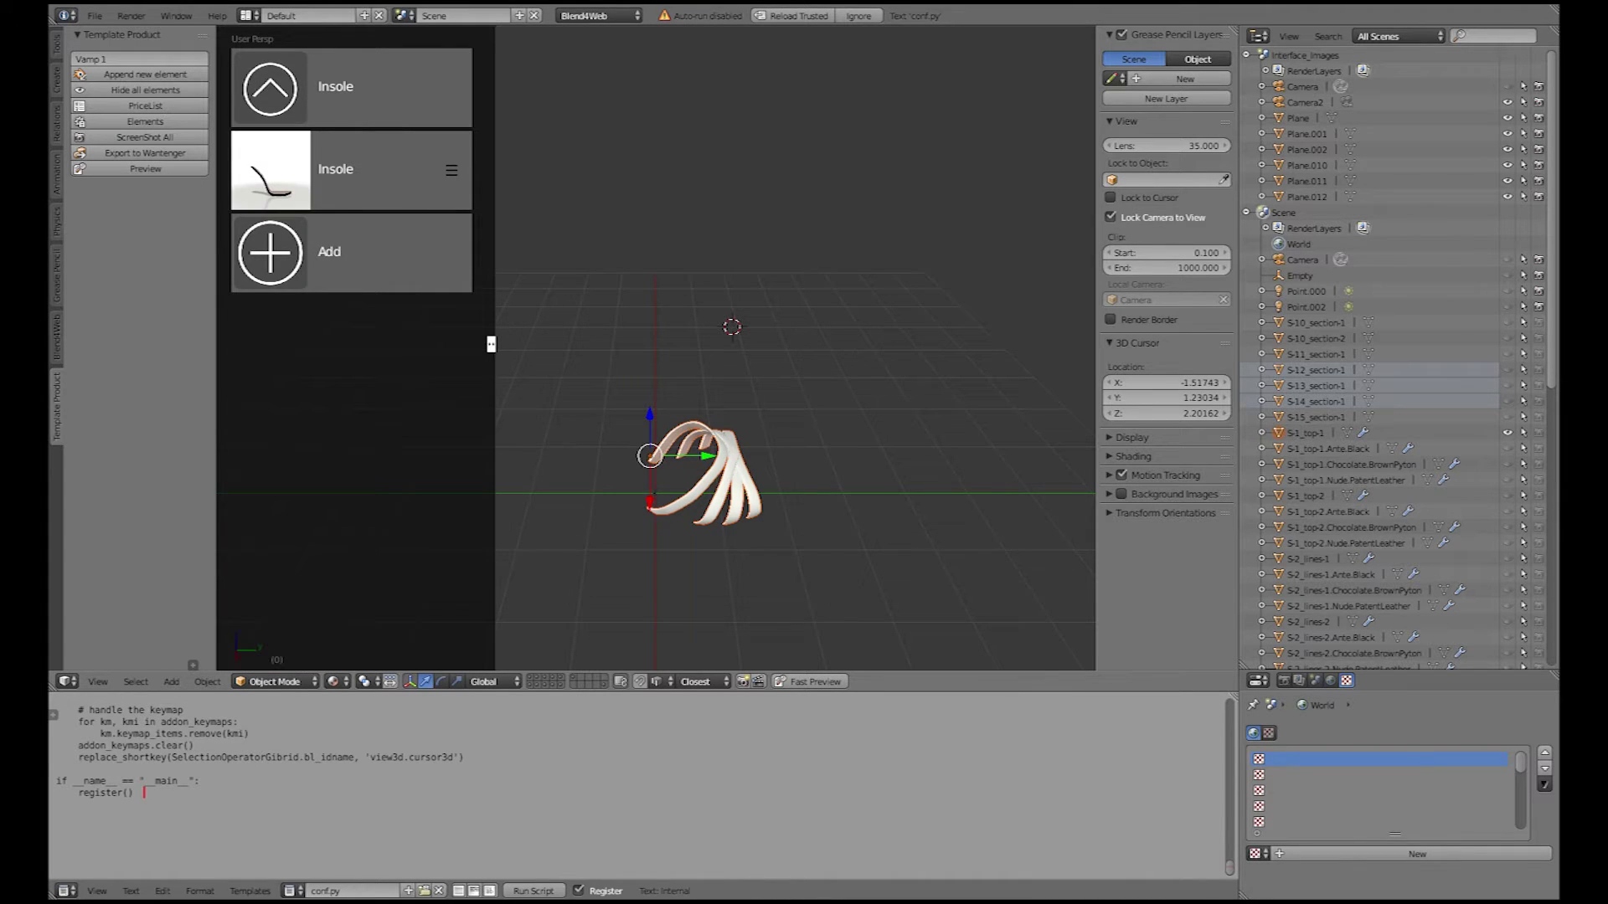
pyautogui.click(352, 170)
pyautogui.click(335, 87)
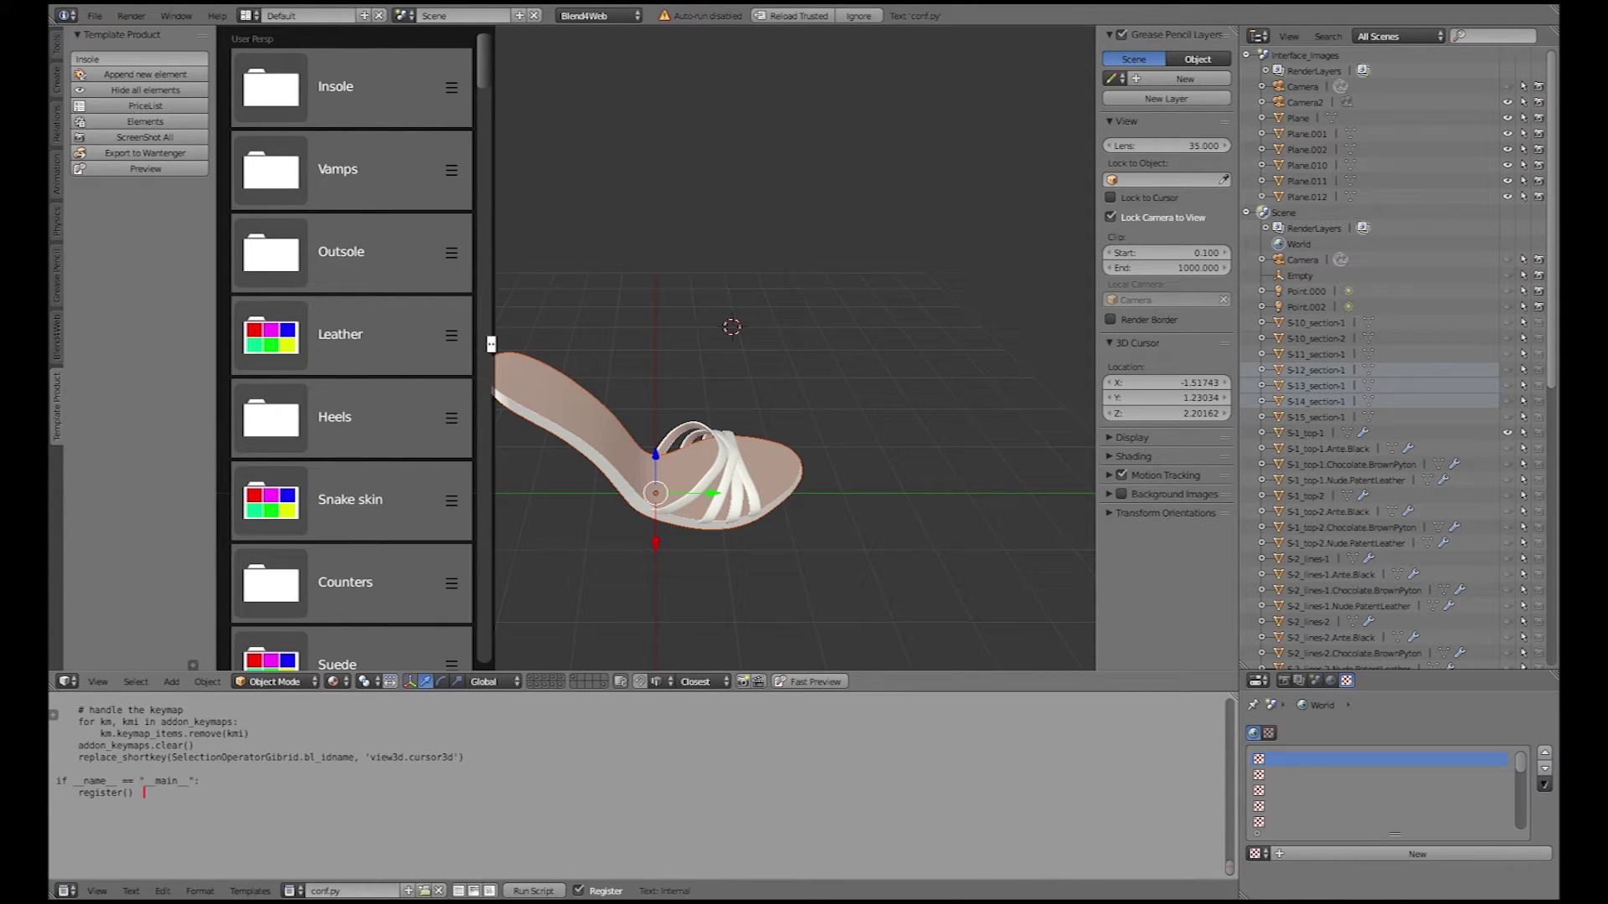
# Step: Try out the Heel 1 and Heel 2 elements from the Heels section on the shoe and return to the section list
pyautogui.click(335, 418)
pyautogui.click(352, 170)
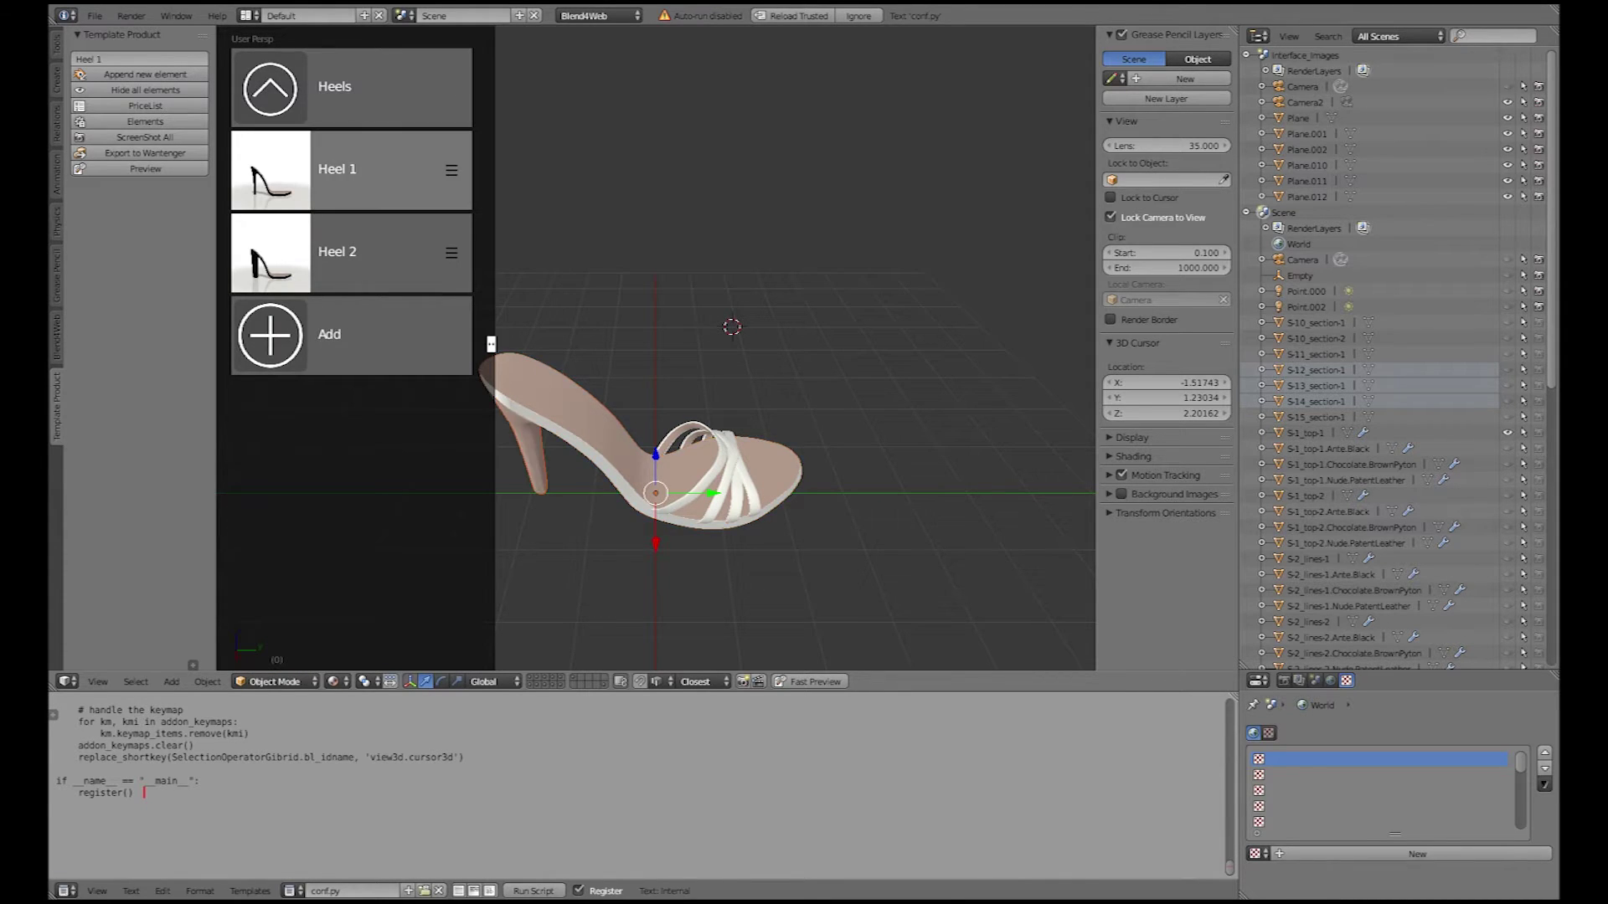
pyautogui.click(352, 170)
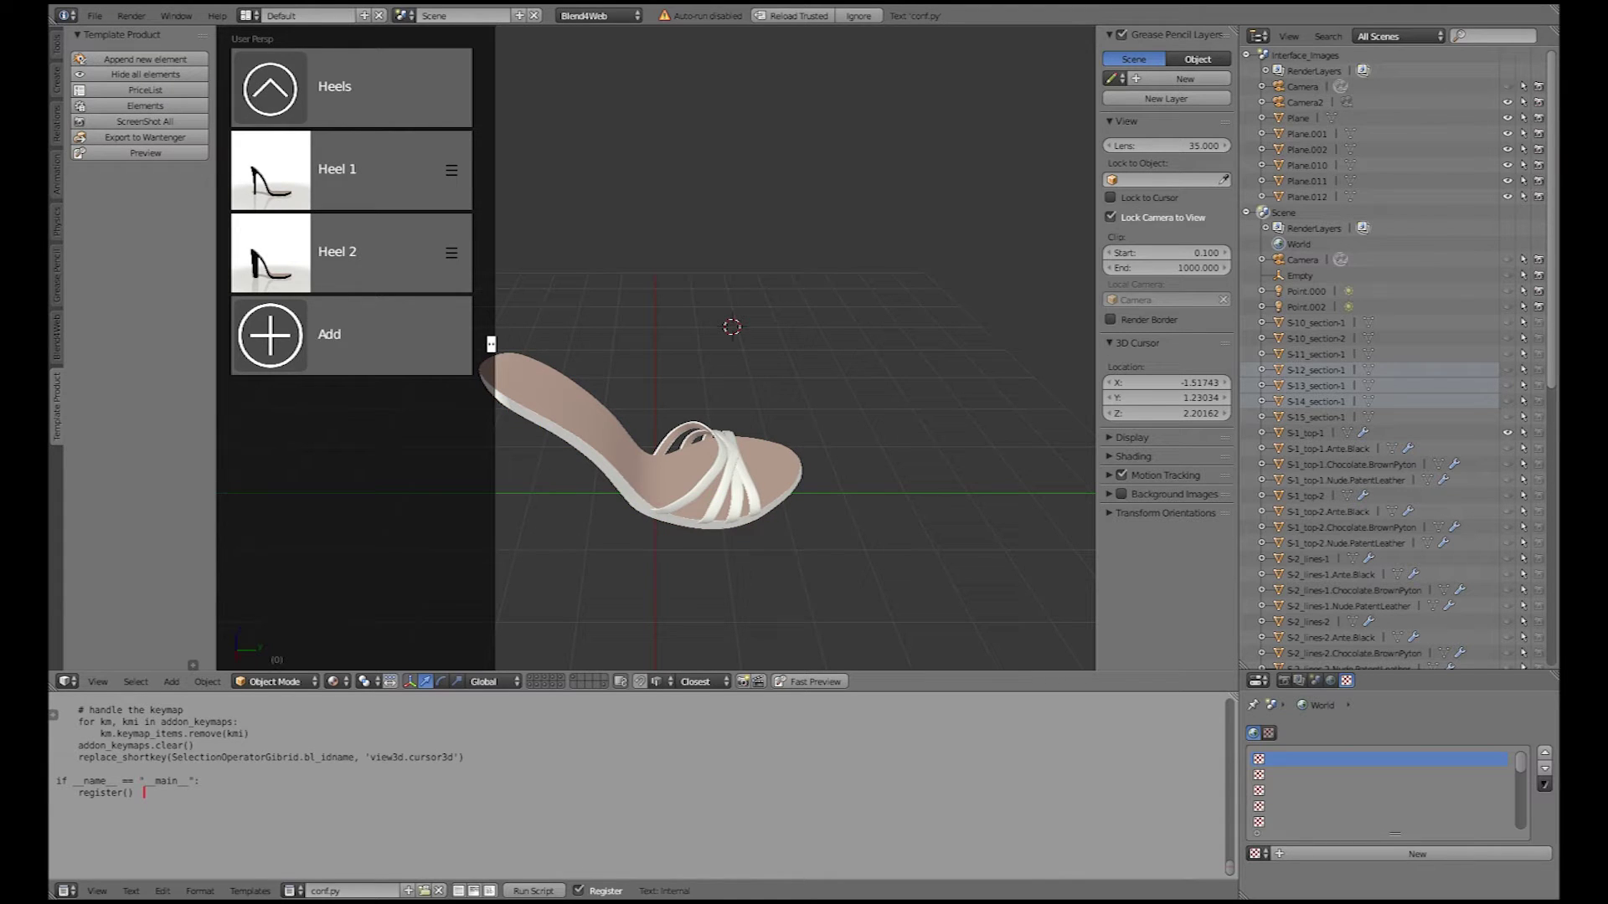
pyautogui.click(351, 253)
pyautogui.click(270, 89)
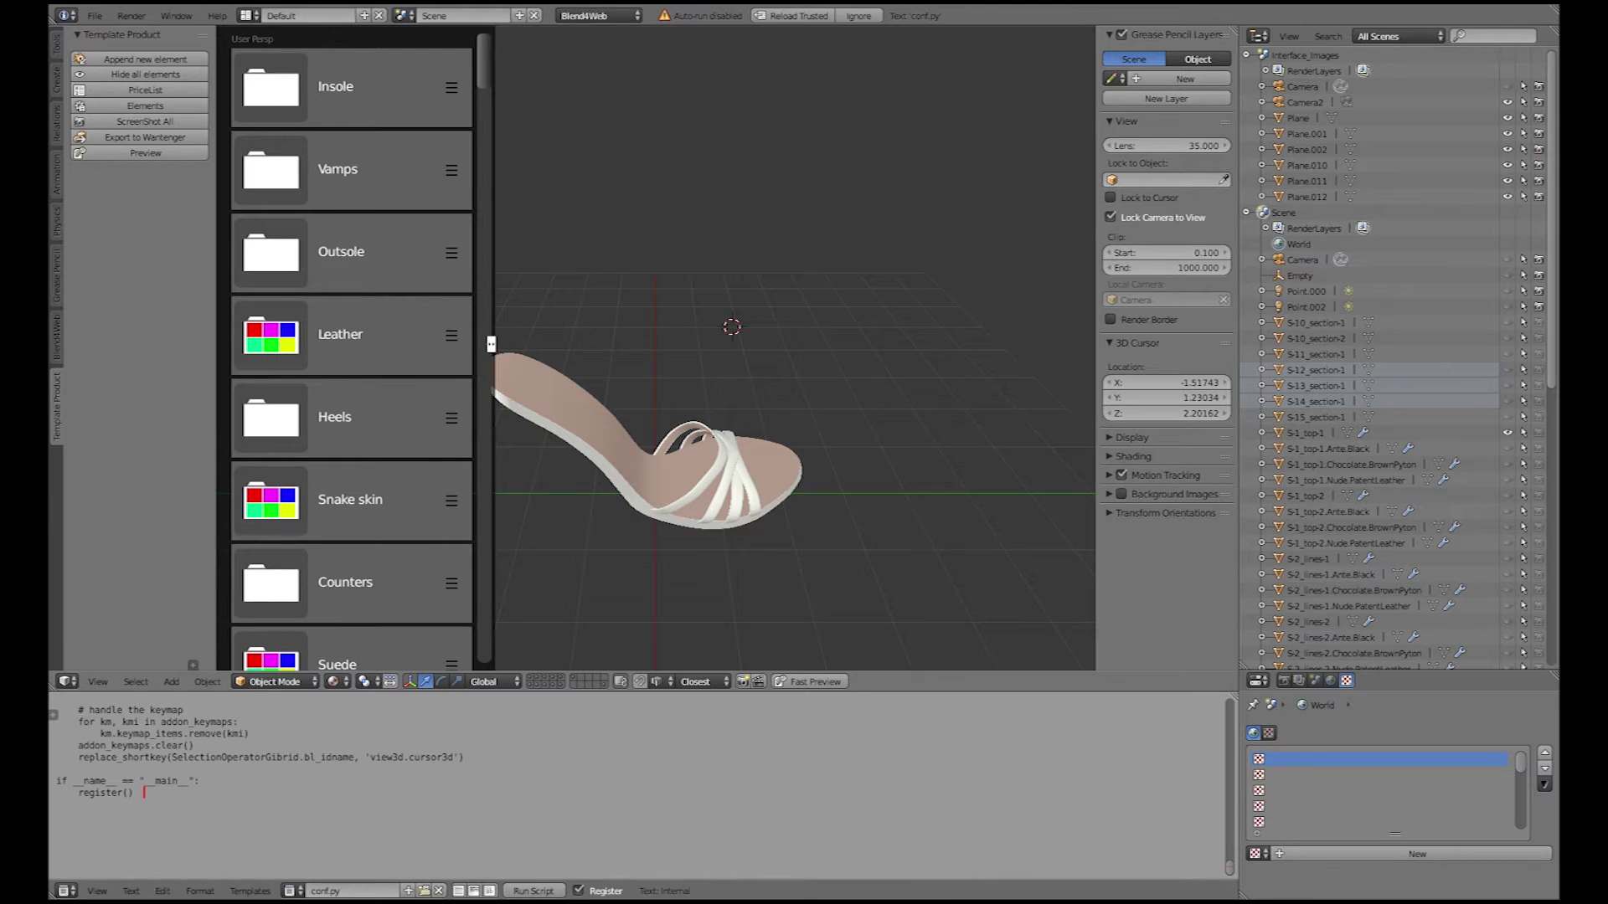
# Step: Open the settings of Vamp 1 in the Vamps section and examine its compatible elements in the Insole and Heels sections
pyautogui.scroll(-10, 352, 348)
pyautogui.click(270, 170)
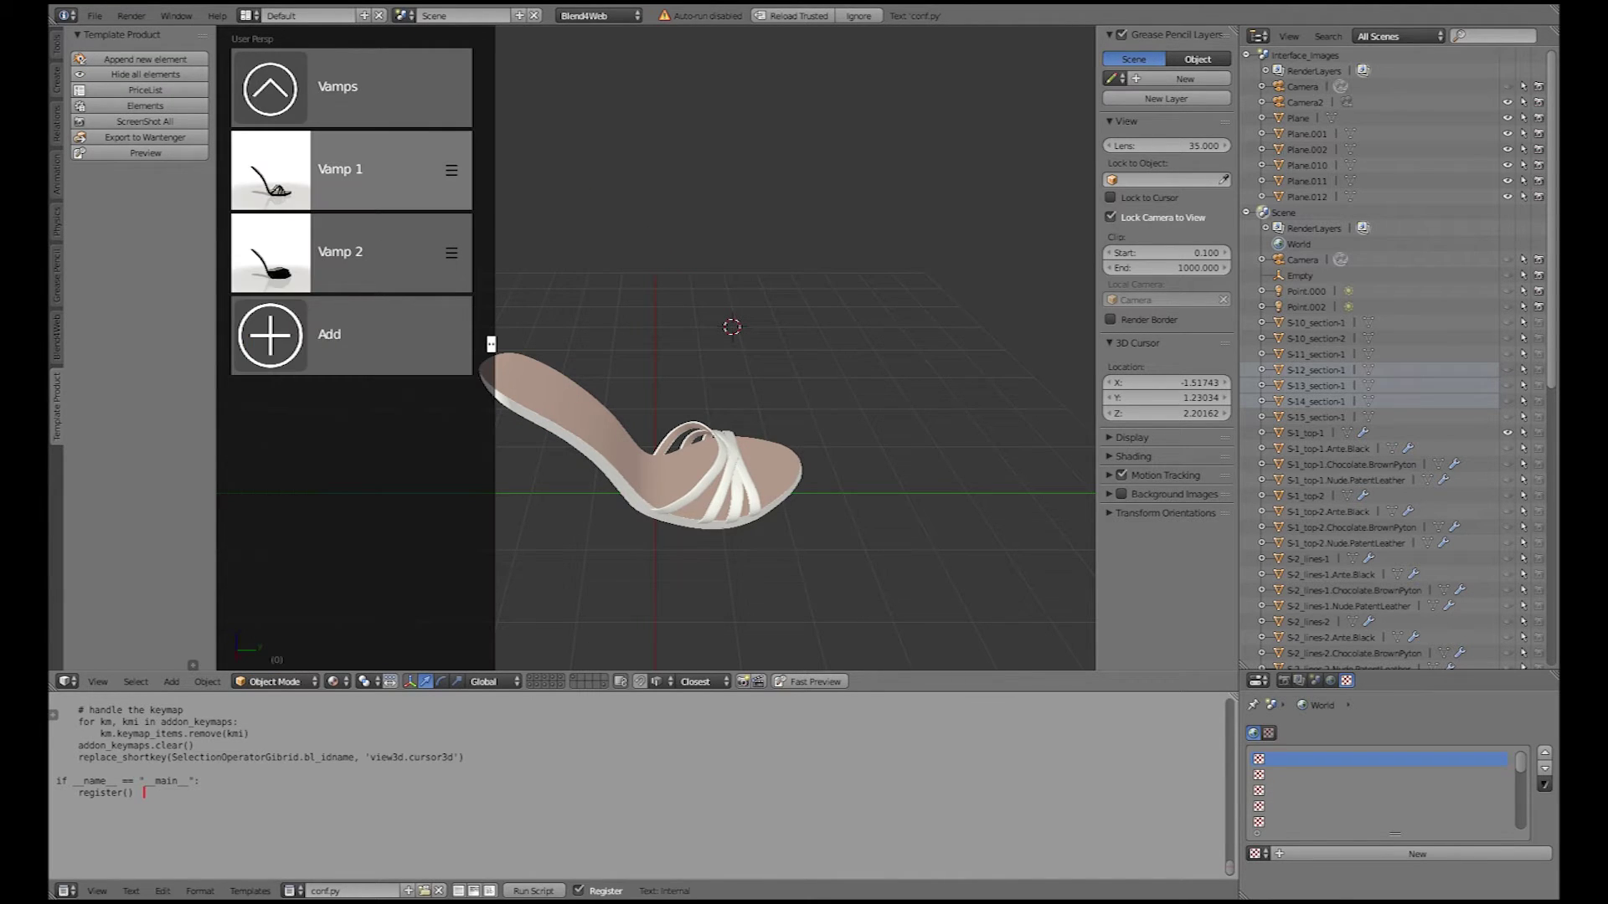
pyautogui.click(451, 171)
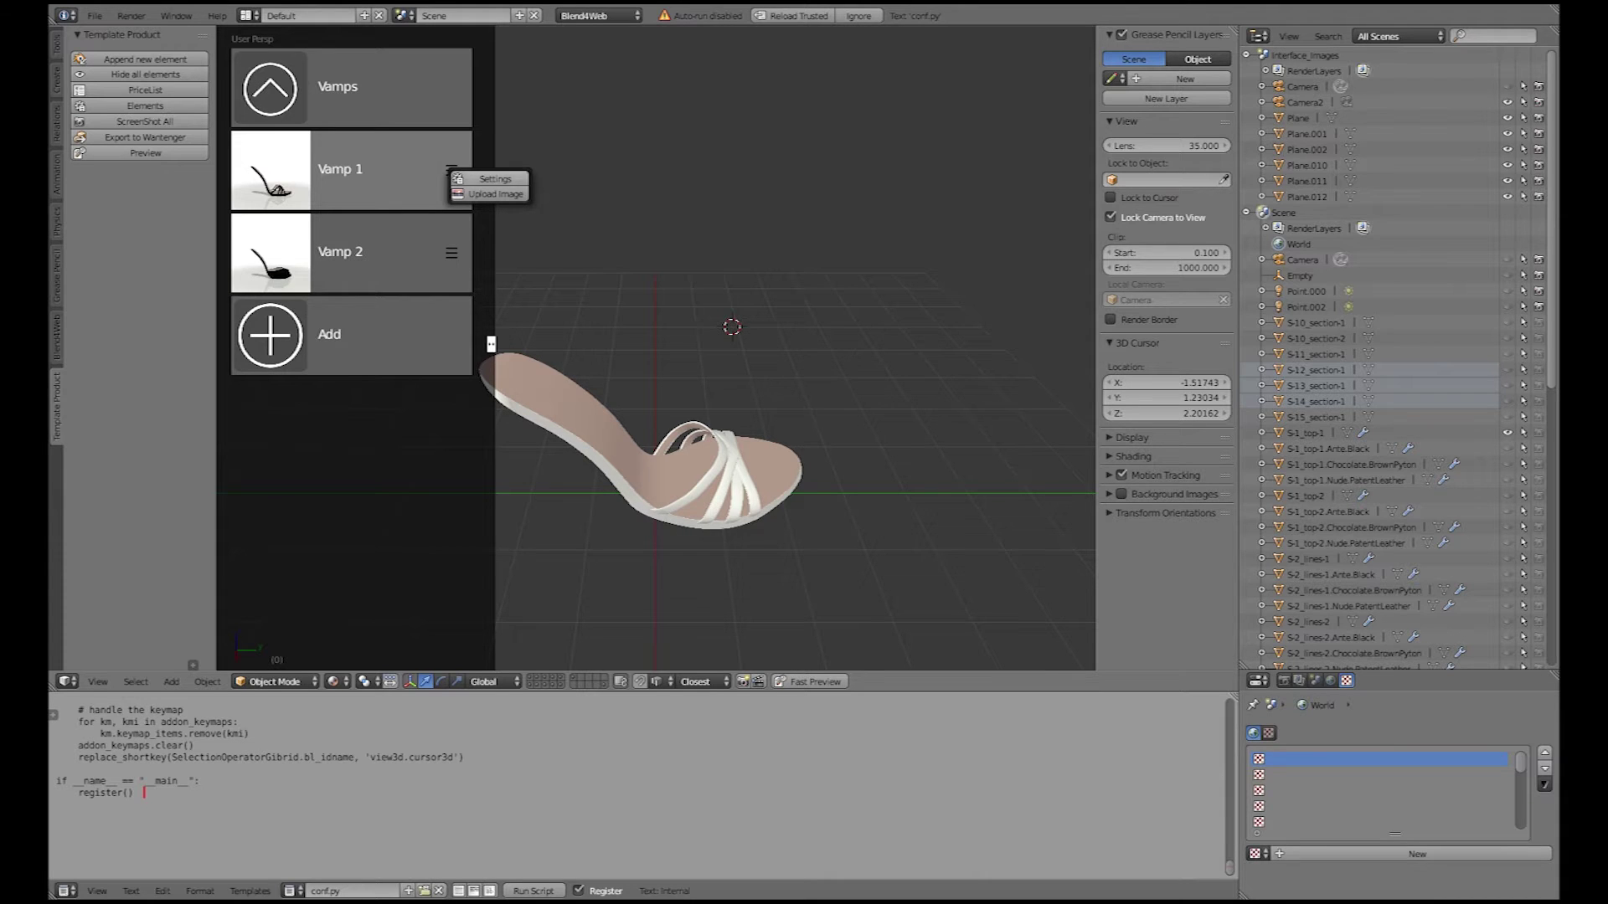
pyautogui.click(494, 180)
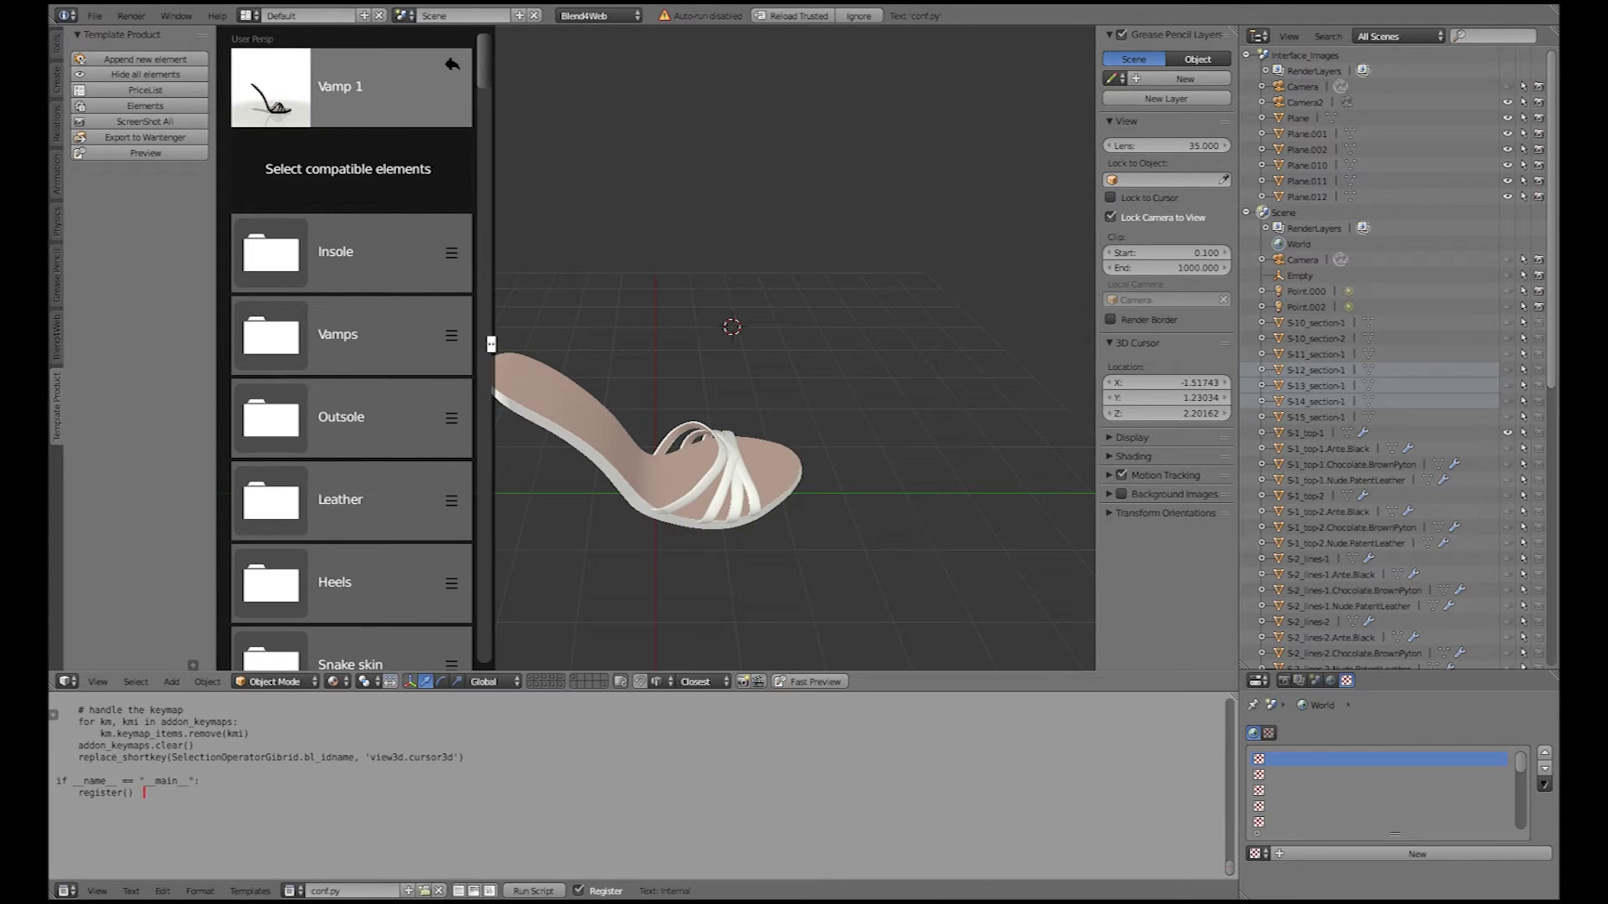
pyautogui.click(335, 253)
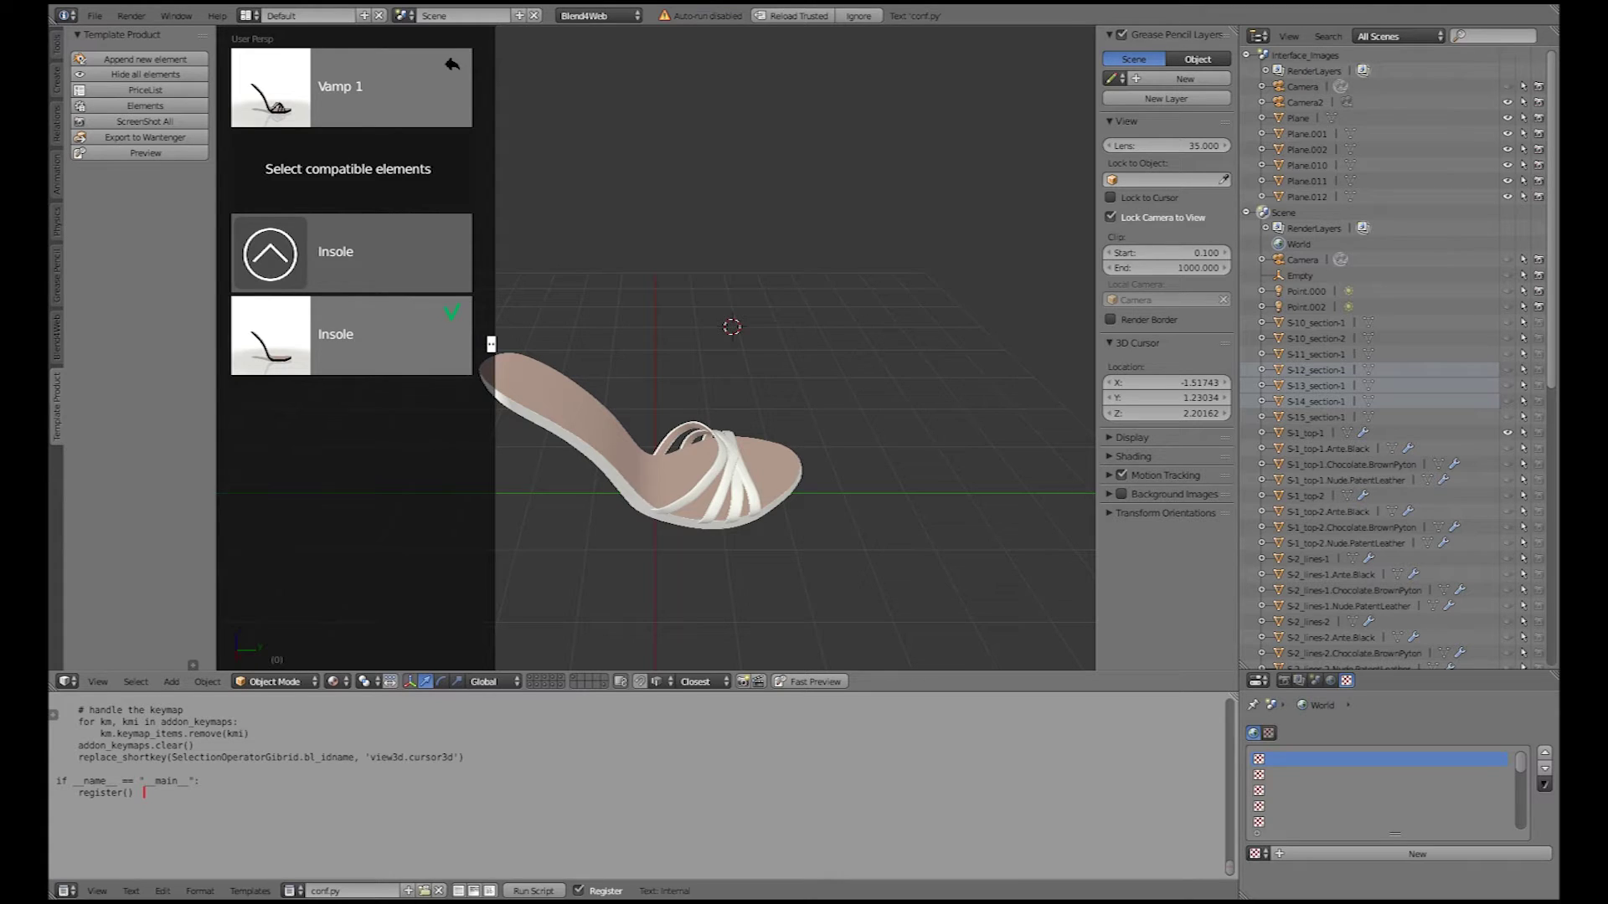
pyautogui.click(335, 253)
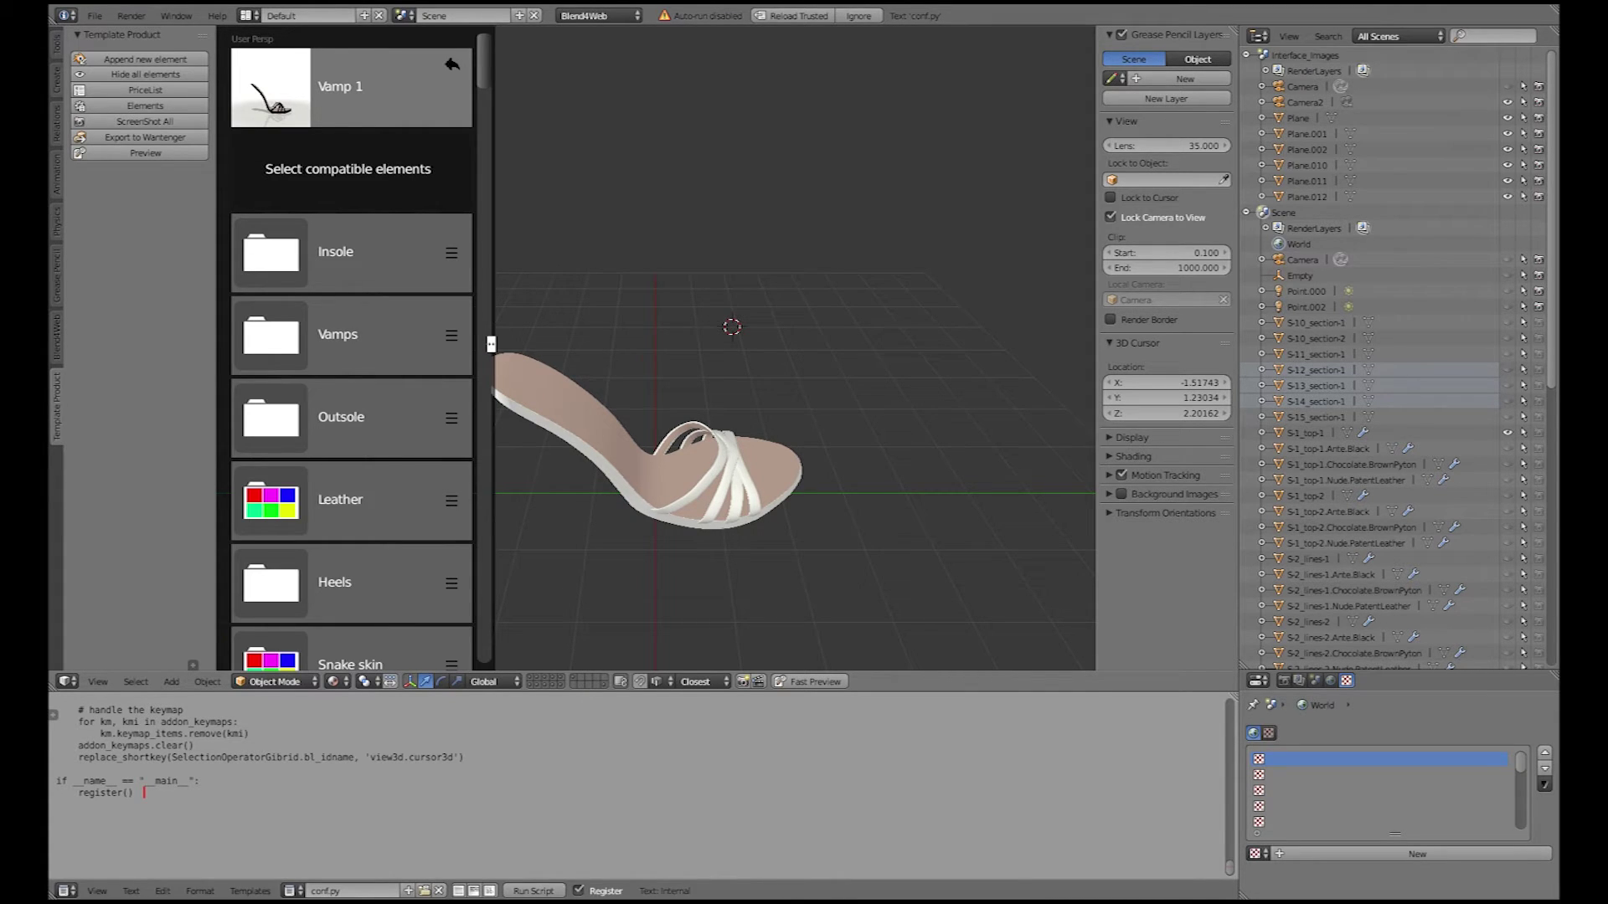
pyautogui.click(335, 584)
pyautogui.click(452, 313)
pyautogui.press('Escape')
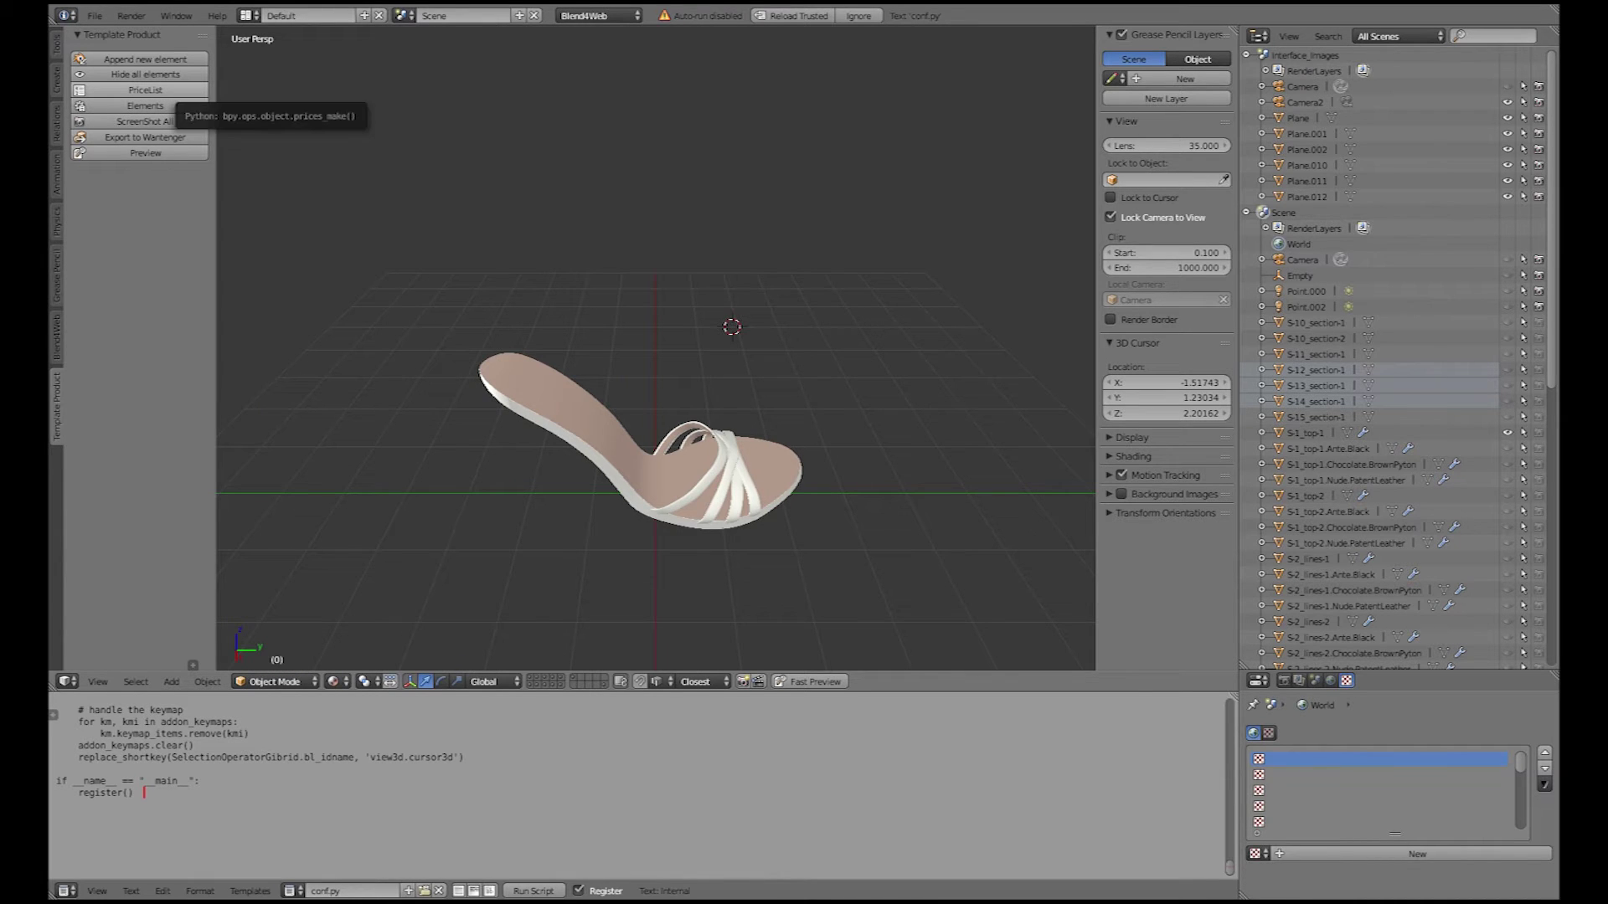
# Step: Generate the product's price list and look through the element, material, price and currency entries in prices.json
pyautogui.click(144, 90)
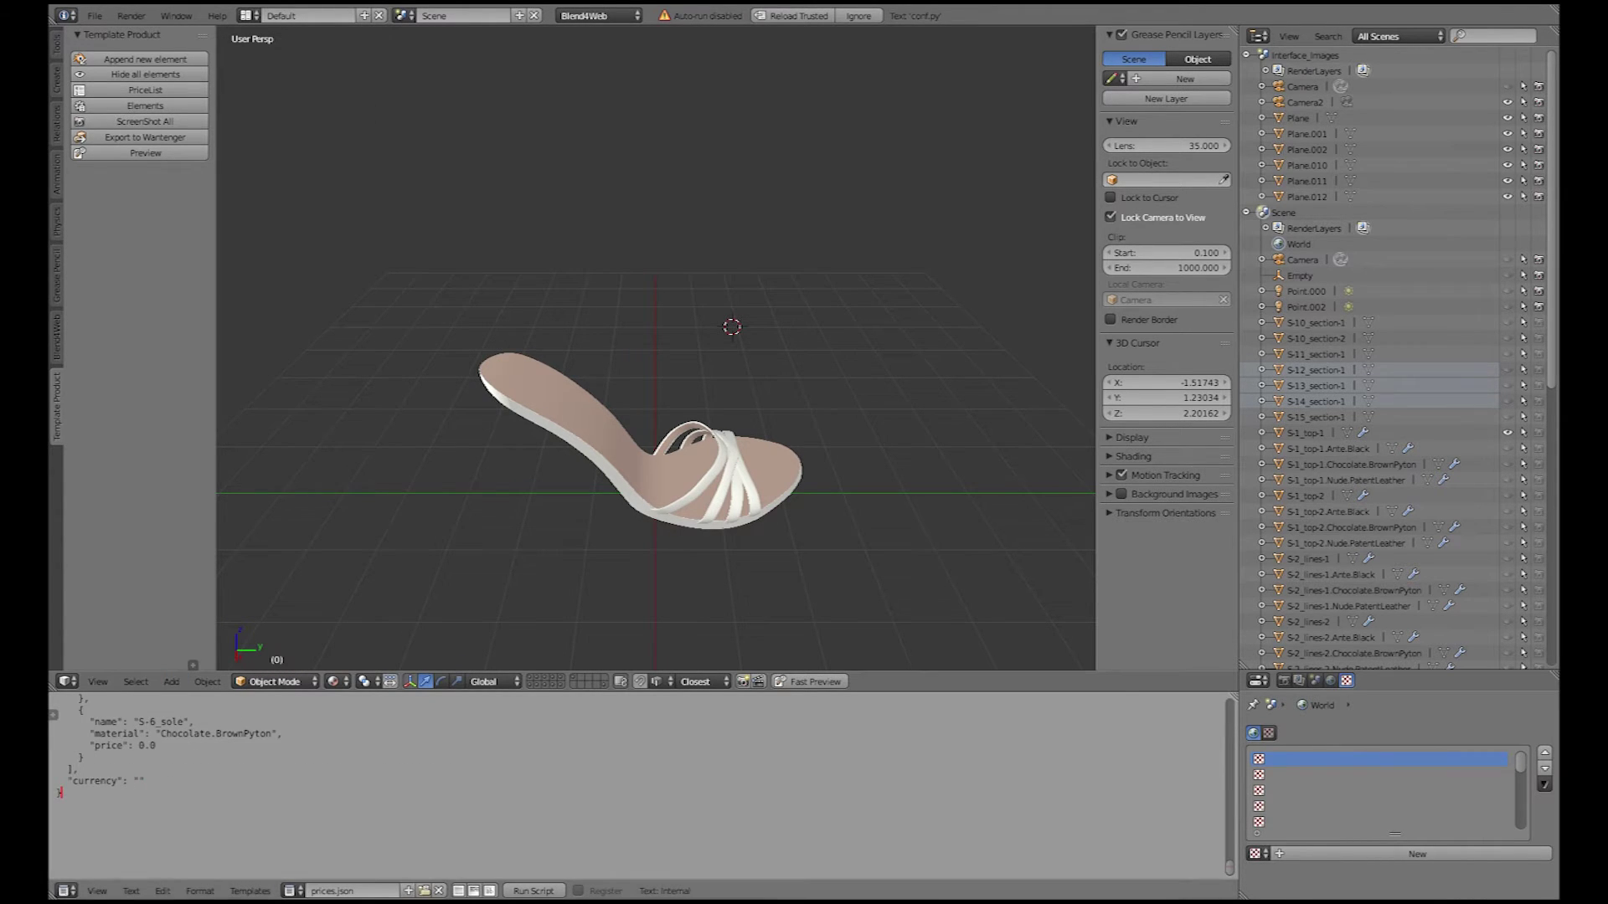
pyautogui.scroll(1, 641, 785)
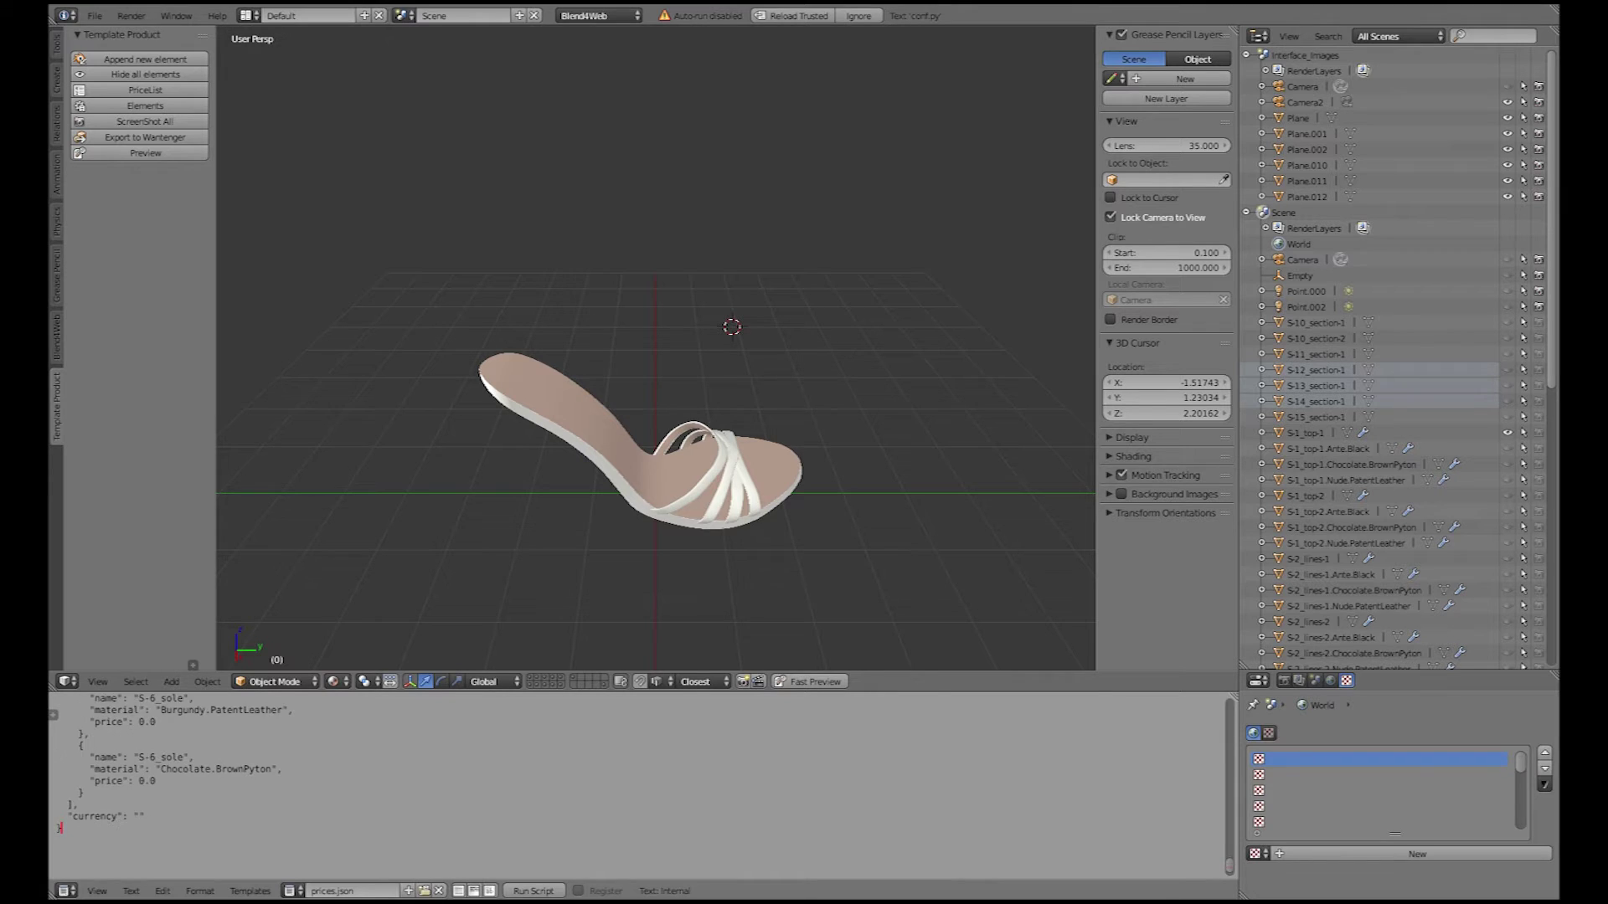
pyautogui.scroll(5, 636, 779)
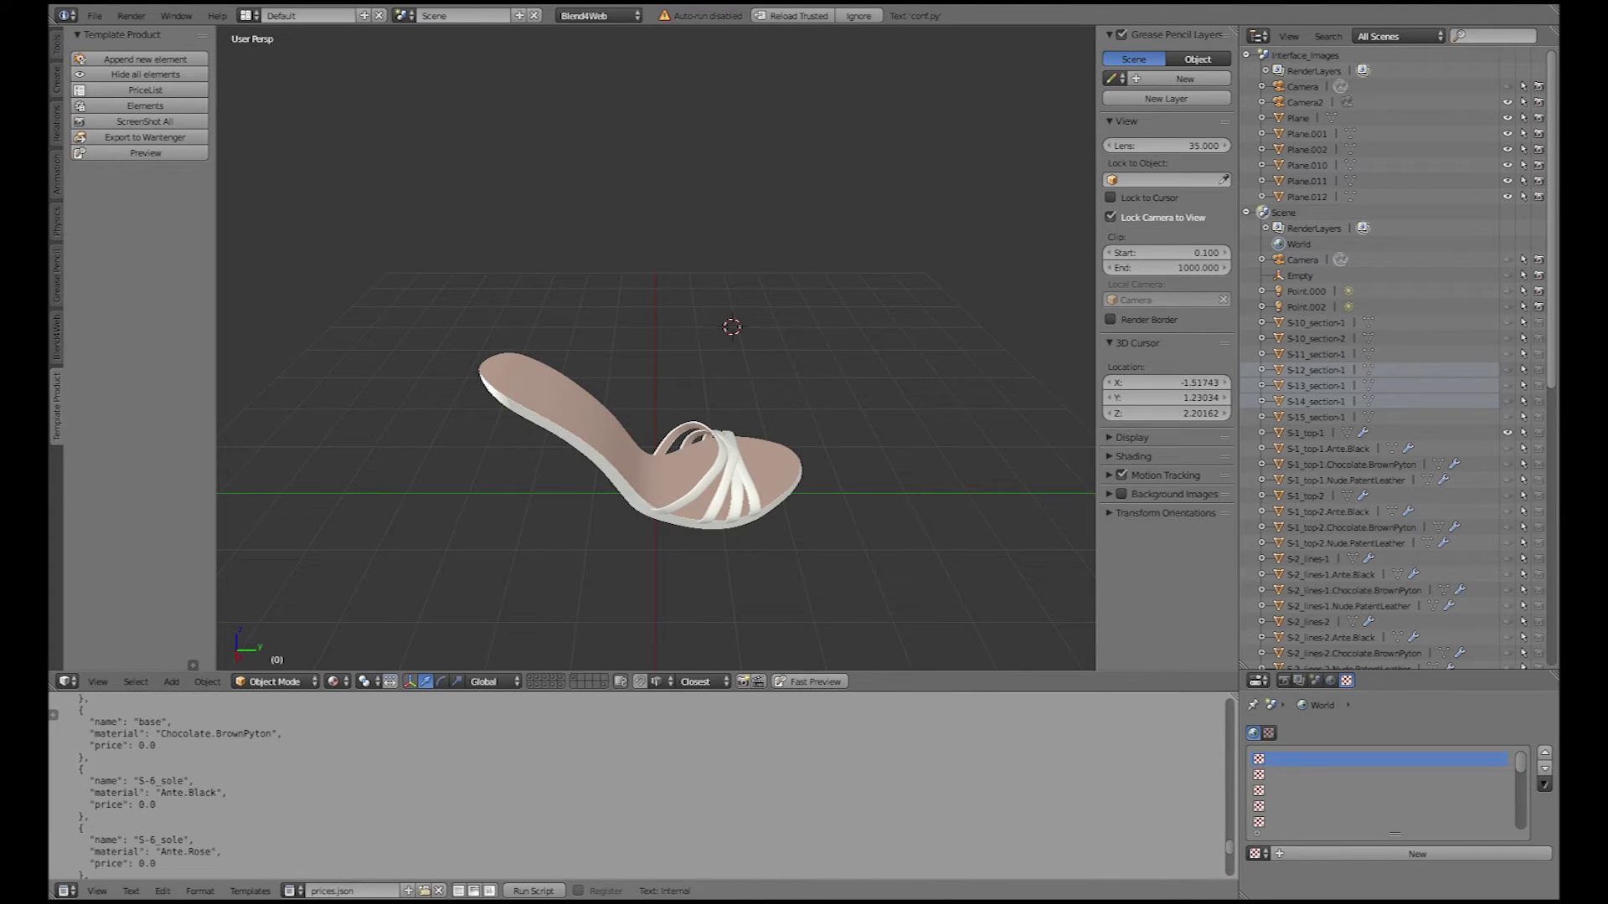
pyautogui.scroll(10, 636, 778)
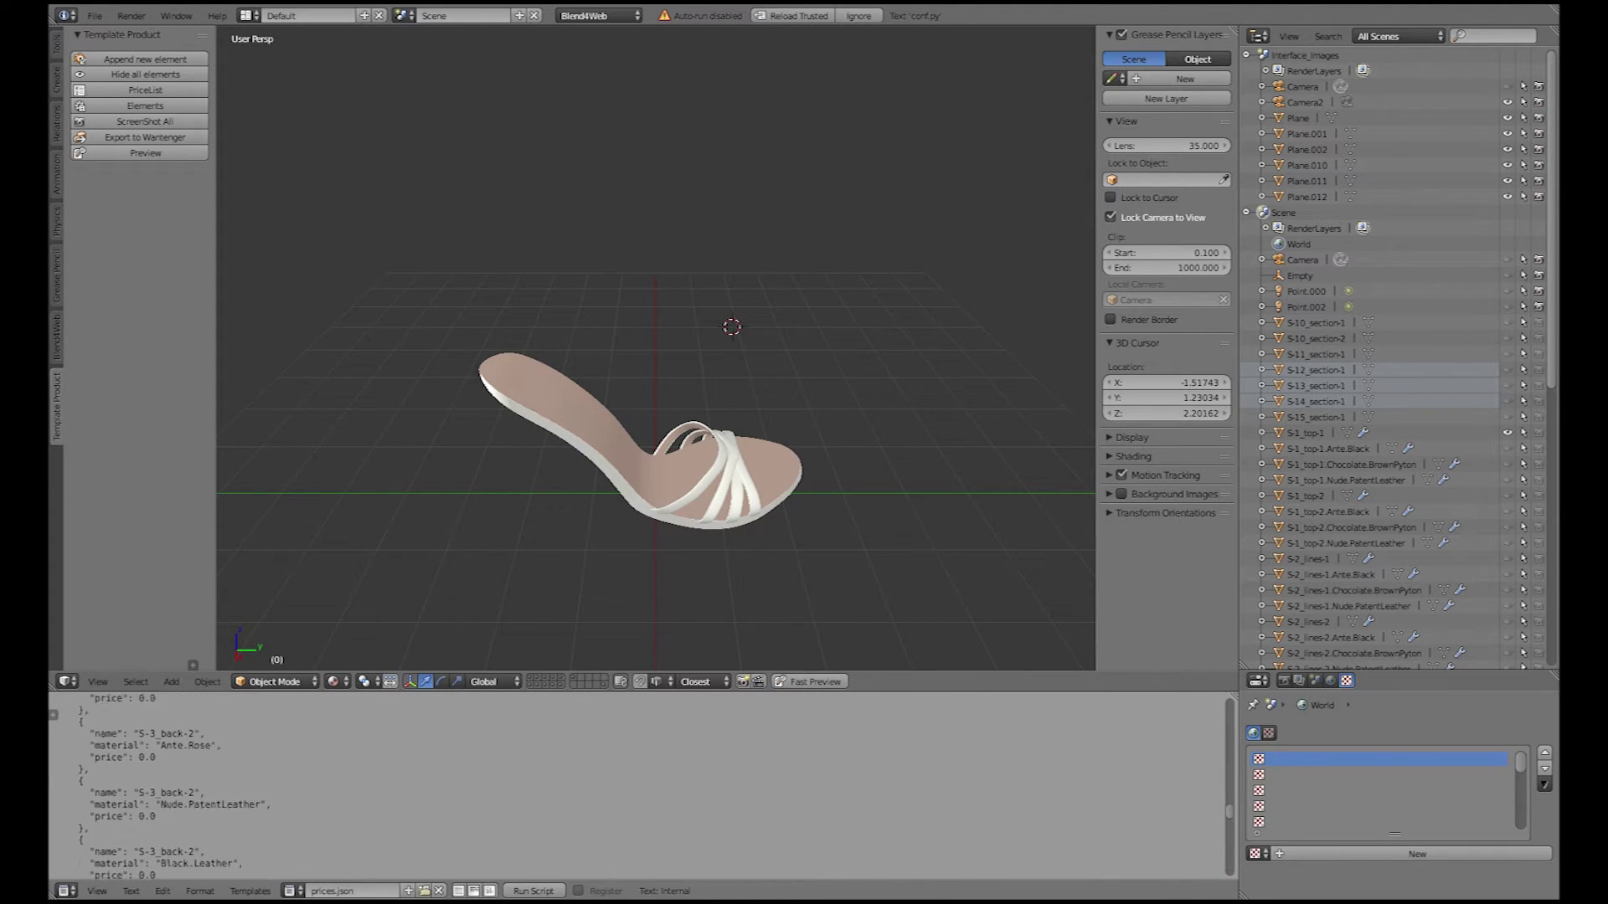
pyautogui.scroll(1, 636, 779)
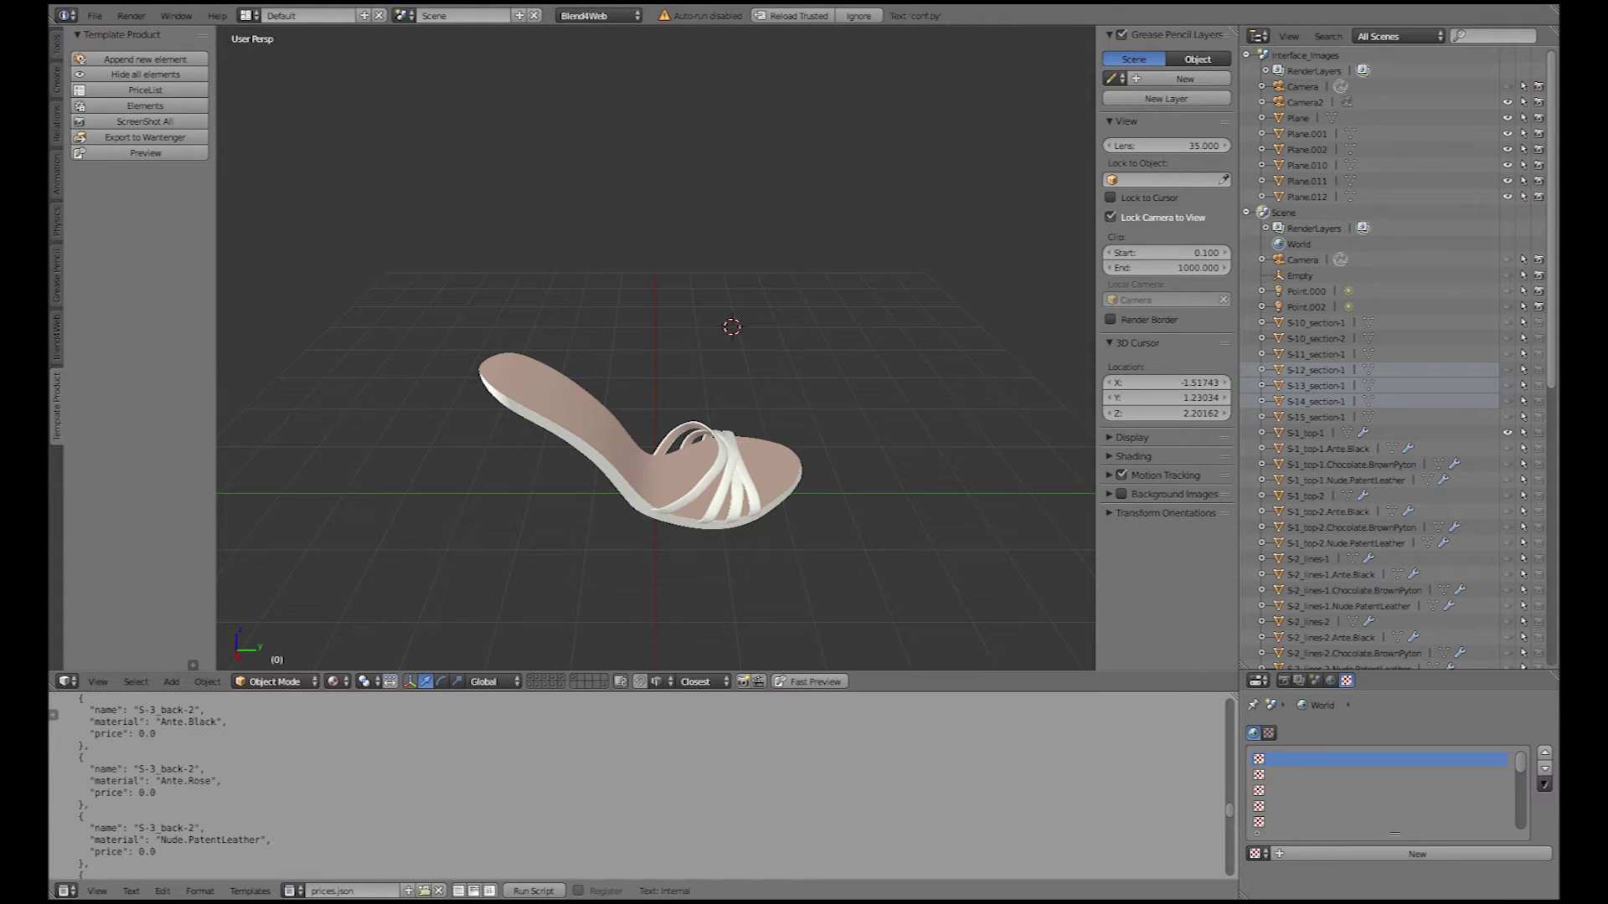
pyautogui.scroll(-15, 637, 778)
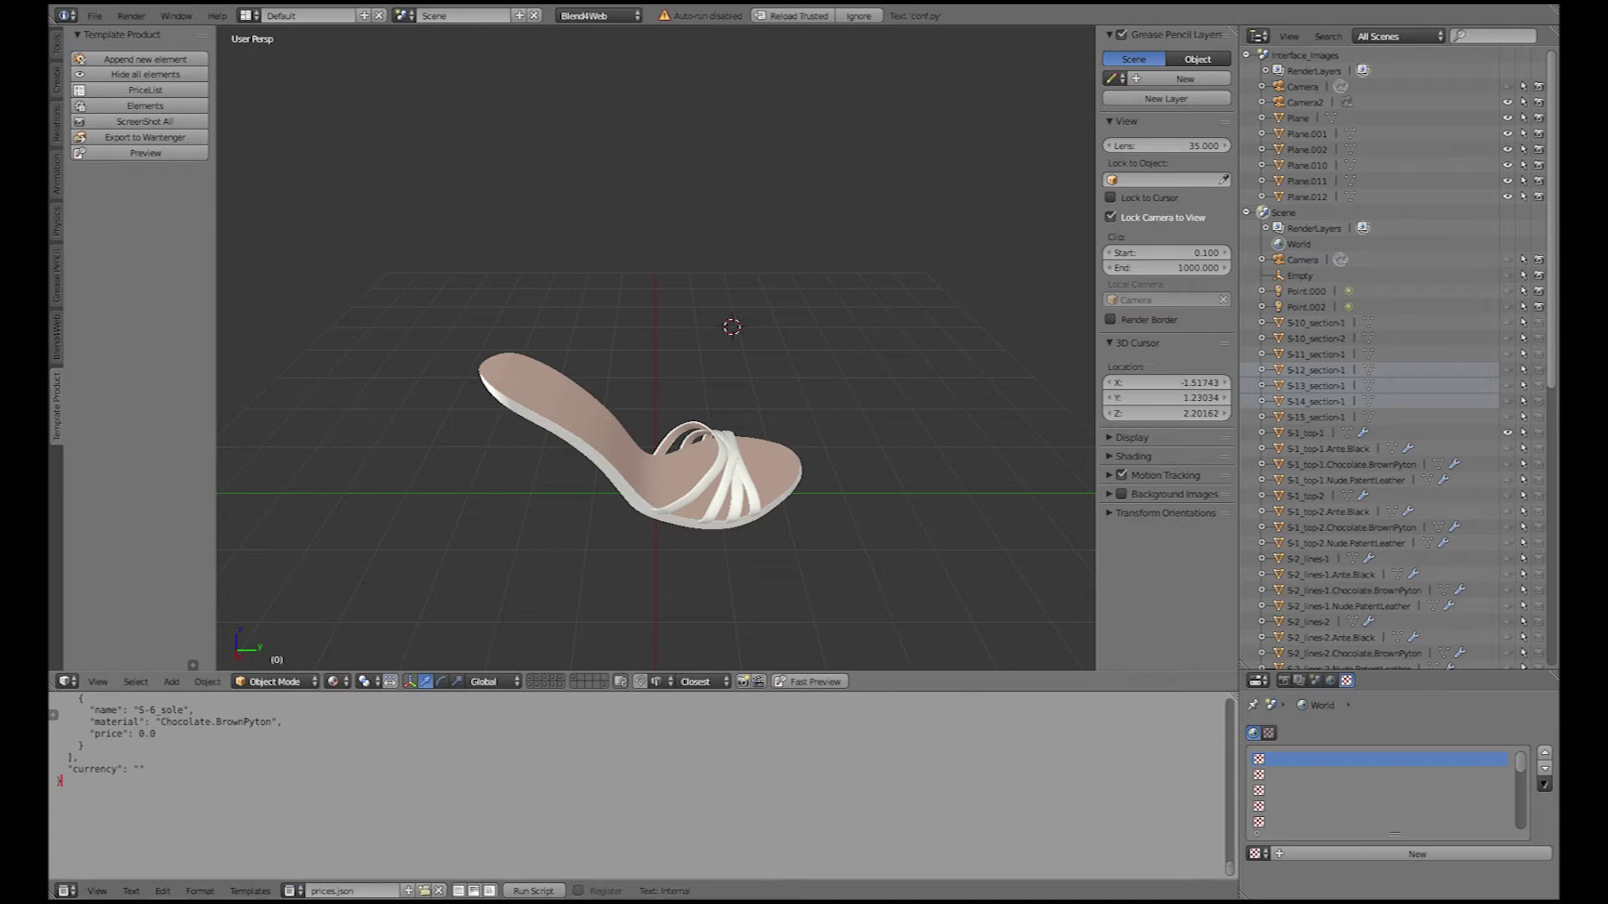
# Step: Open the product preview, turn the shoe toward the front, and compare both vamps, ending with Vamp 2 selected
pyautogui.click(144, 153)
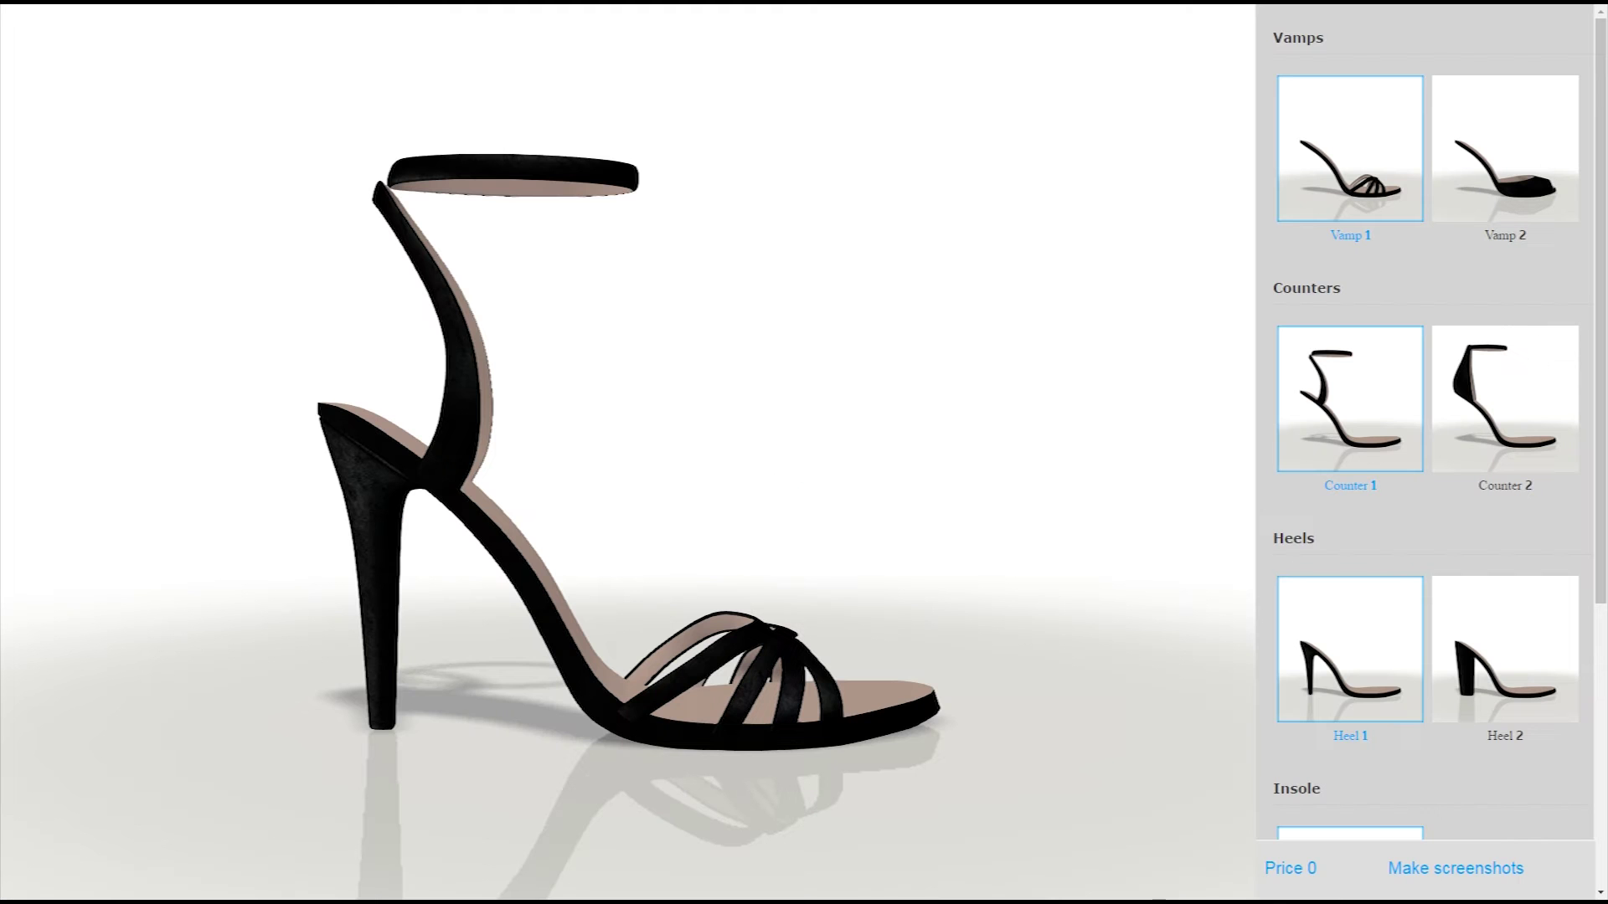
pyautogui.moveTo(737, 503); pyautogui.dragTo(594, 506)
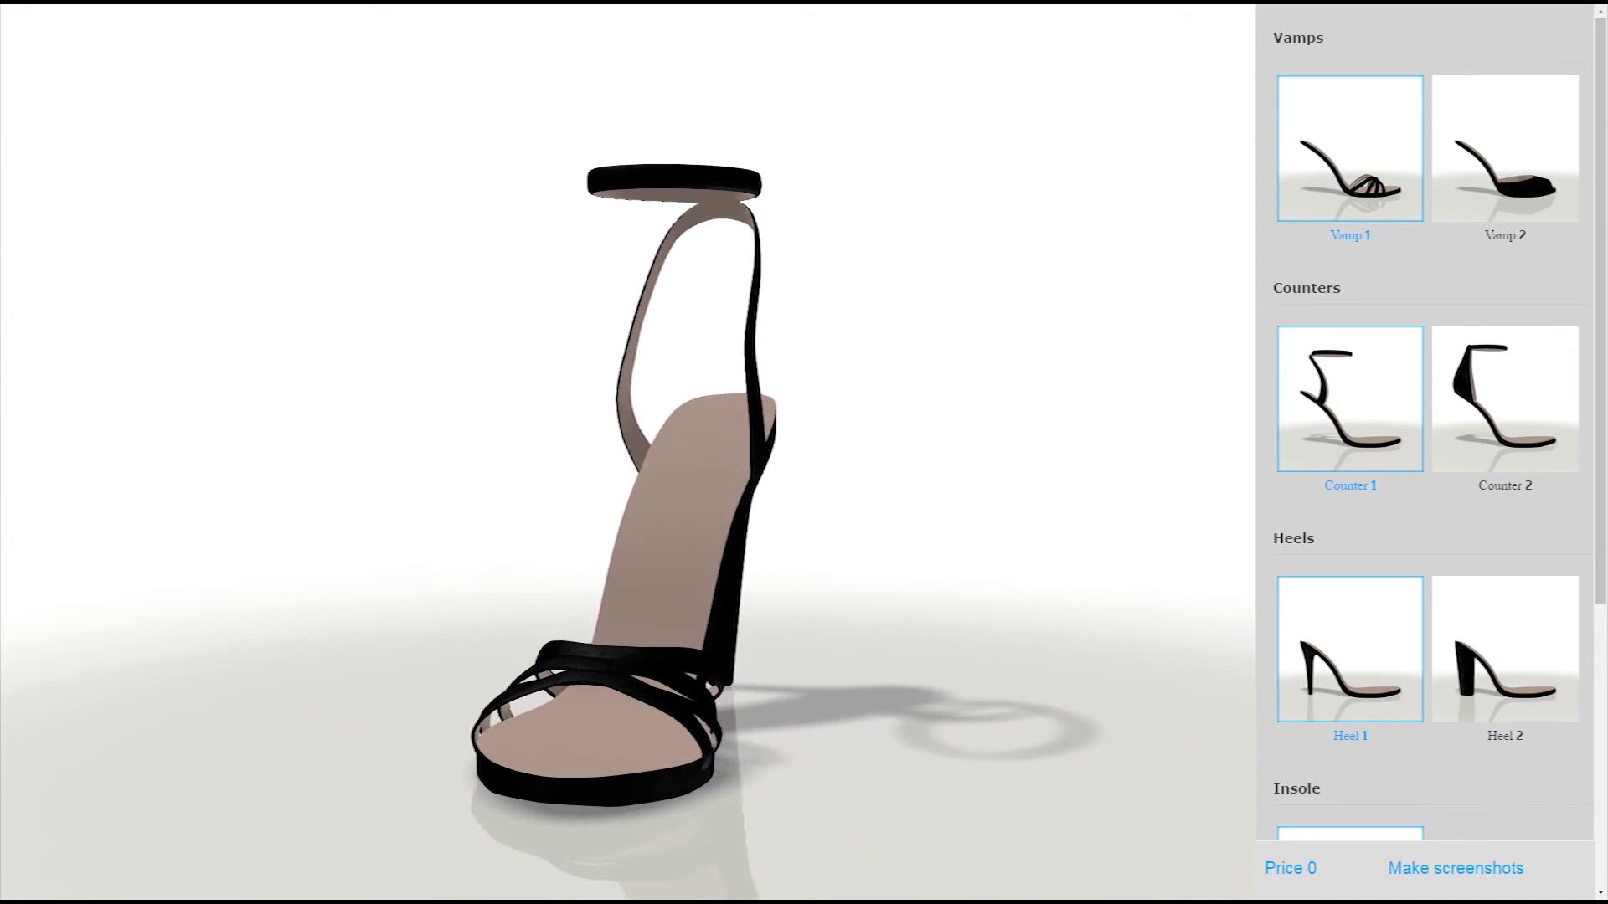
pyautogui.moveTo(1505, 149)
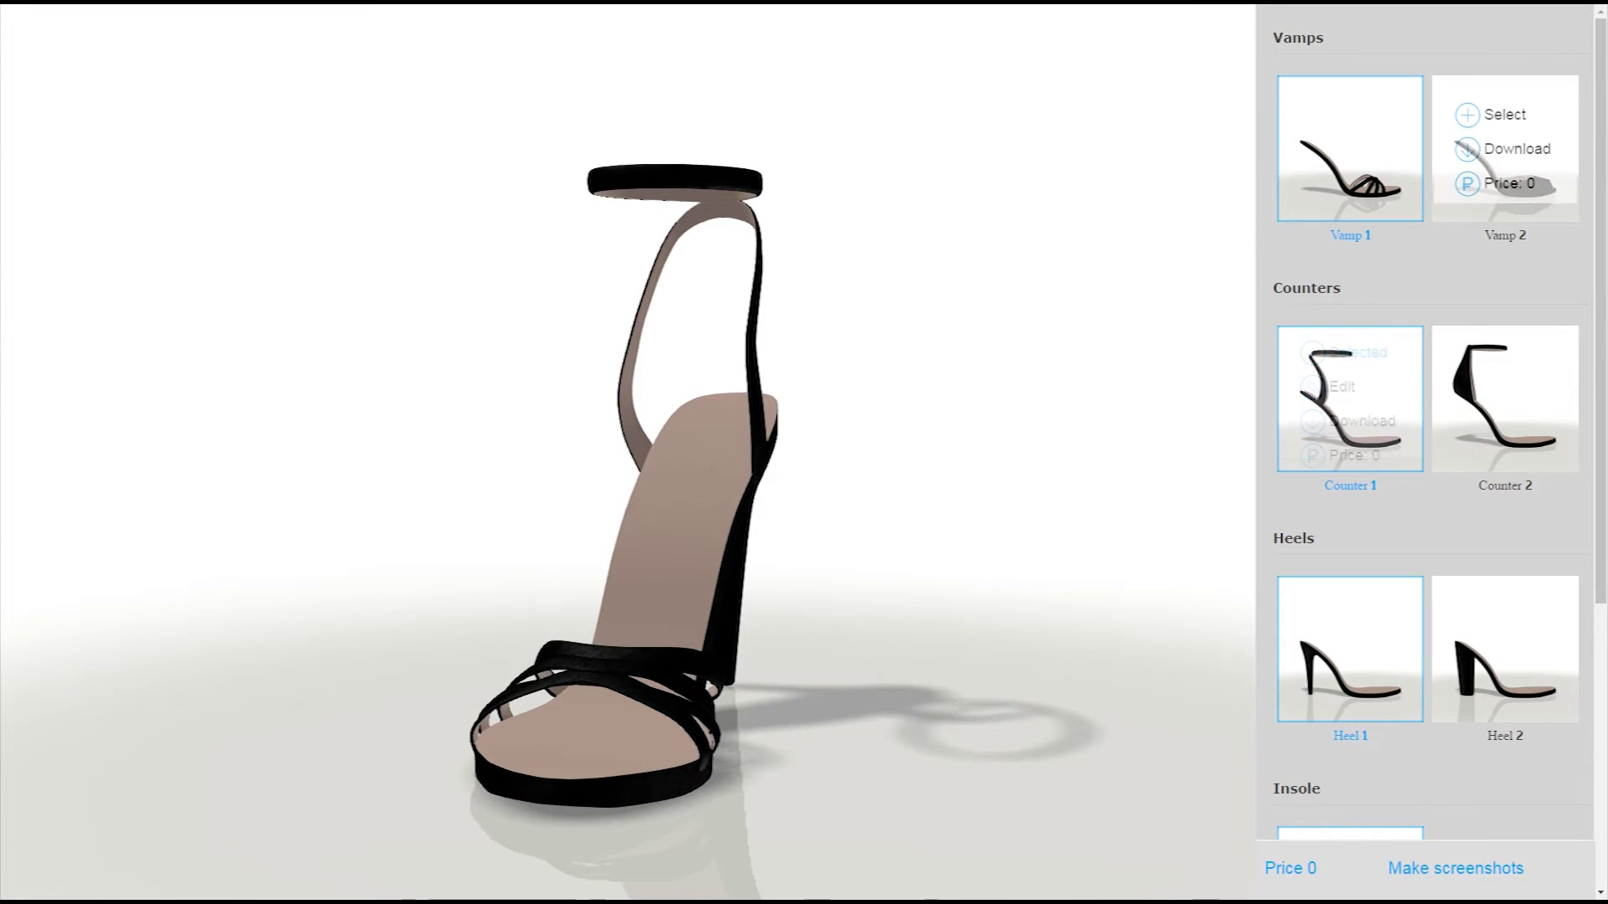
pyautogui.click(1503, 116)
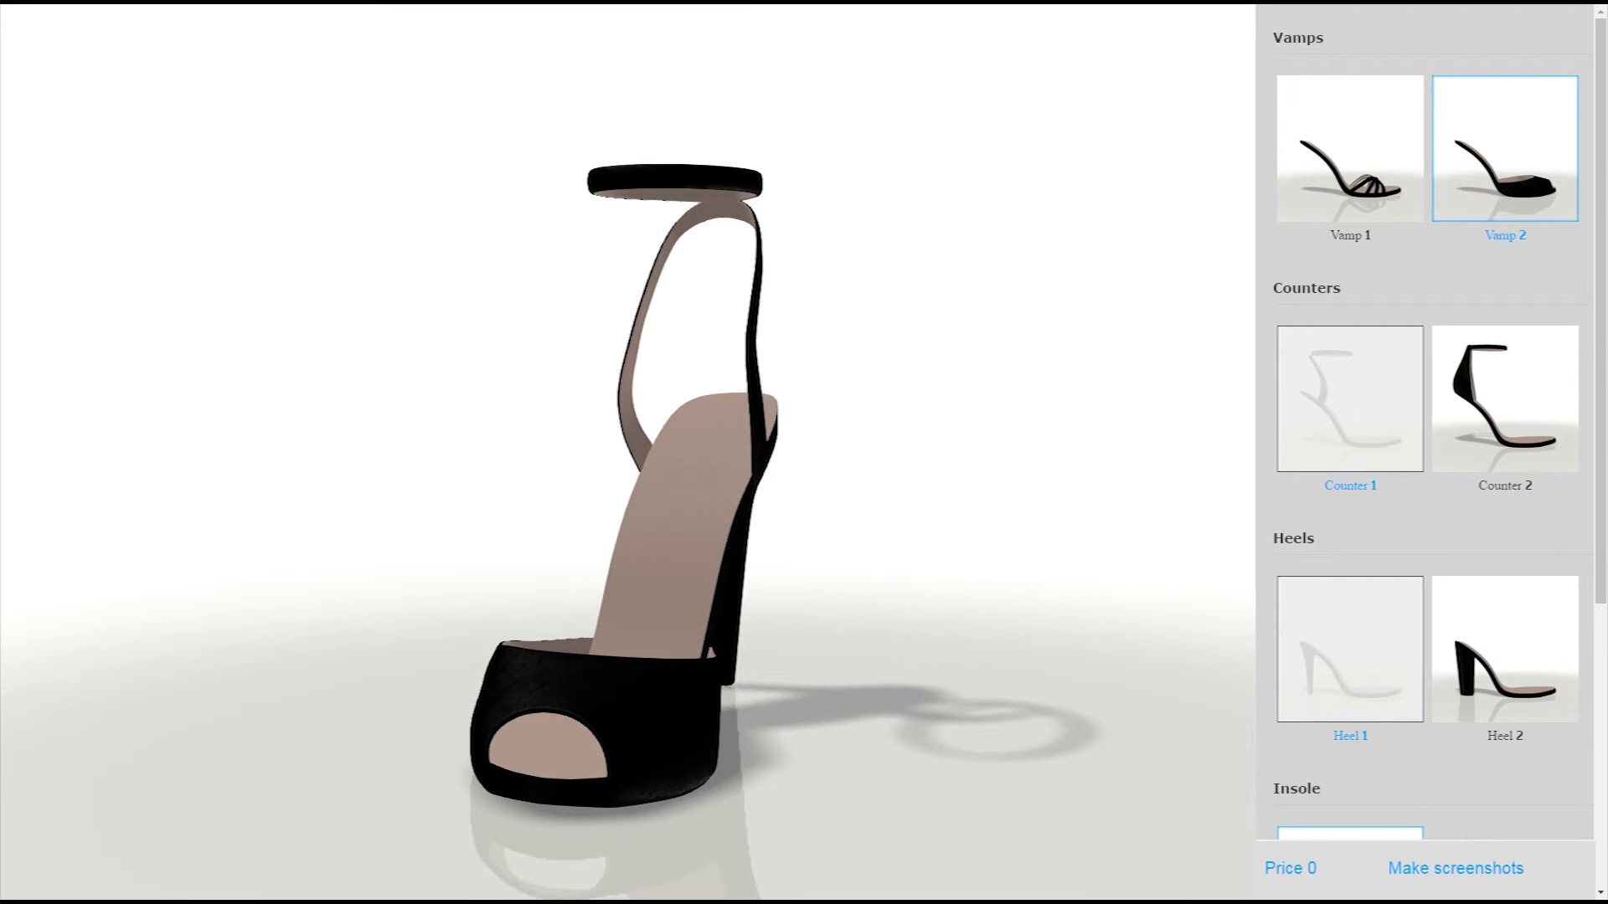
pyautogui.moveTo(1350, 149)
pyautogui.click(1347, 115)
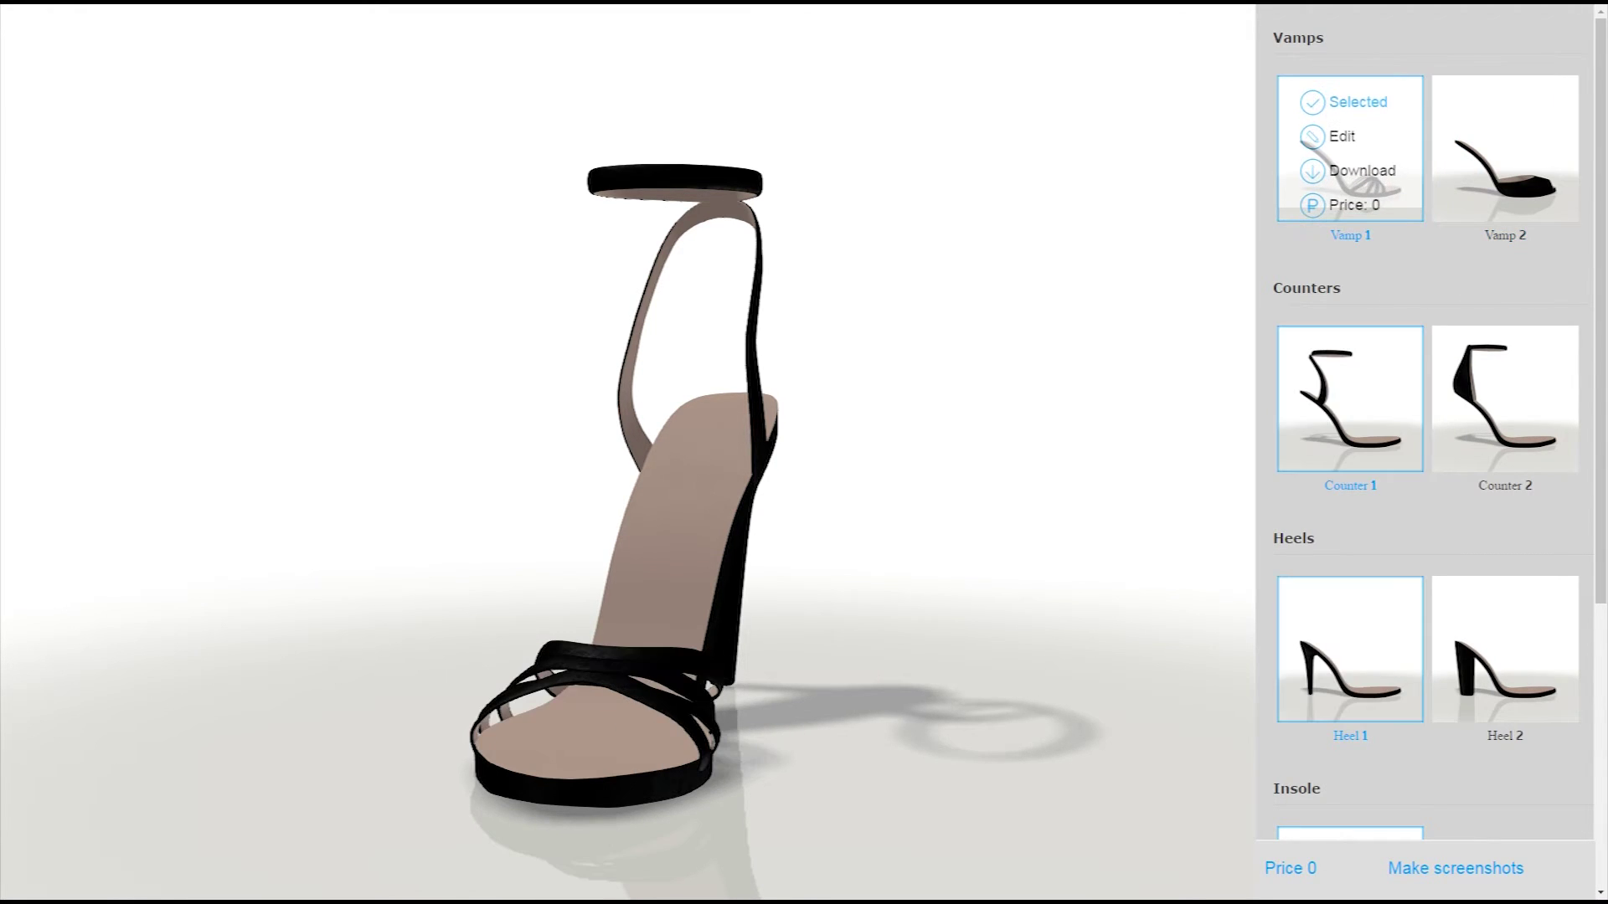
pyautogui.click(1504, 115)
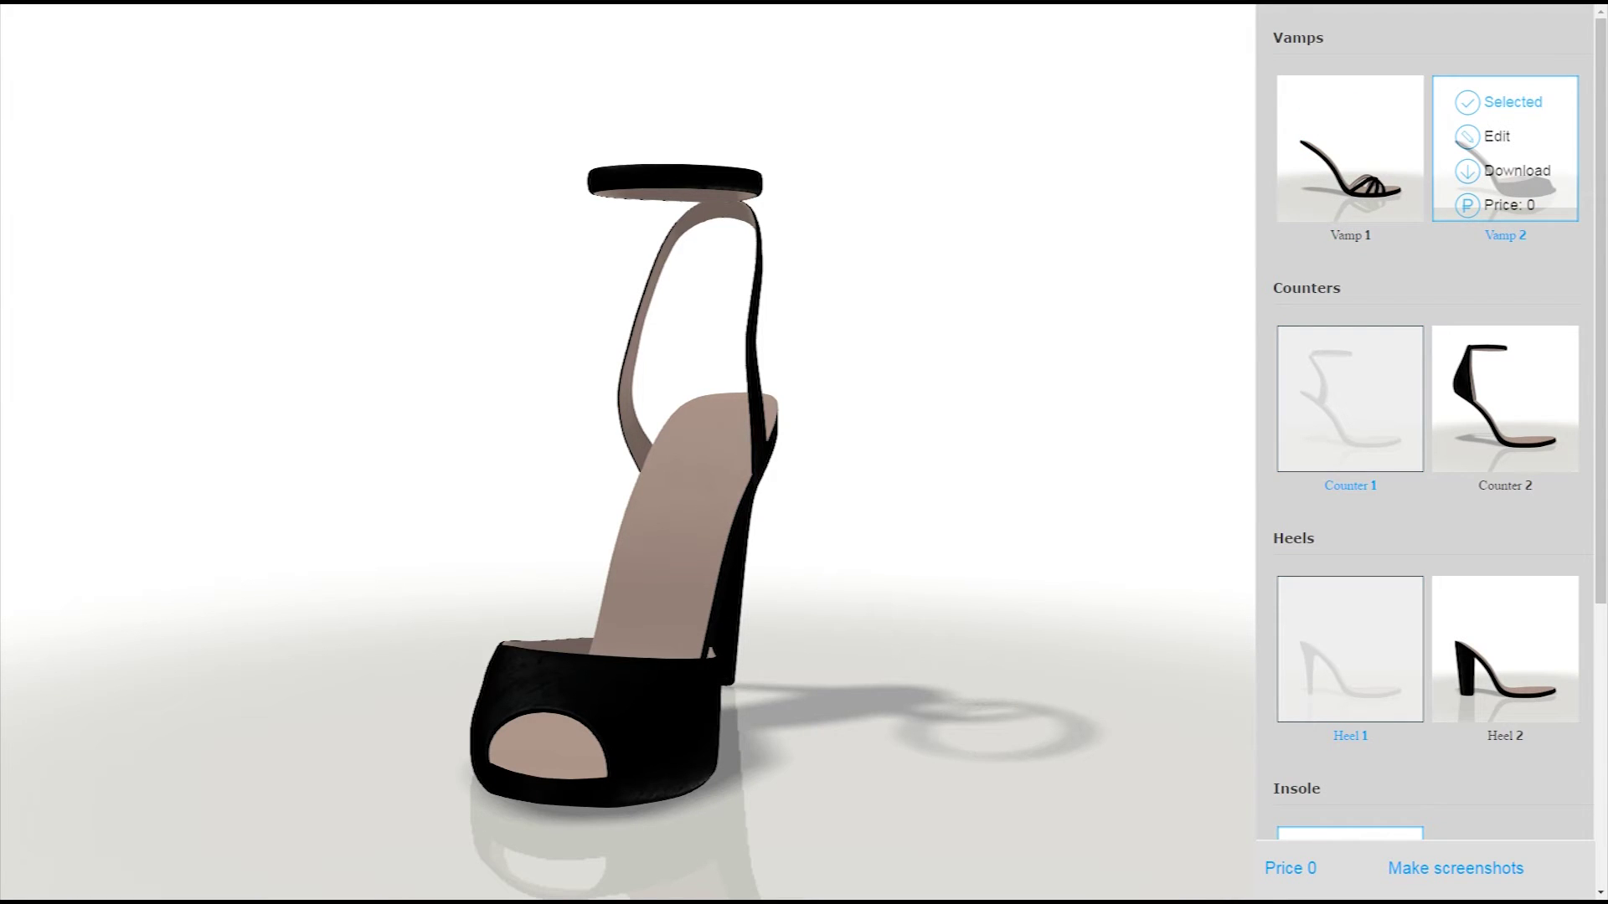
# Step: Edit Vamp 2's material, trying the rose suede and the tan and dark leathers before applying the brown snake skin
pyautogui.click(1495, 136)
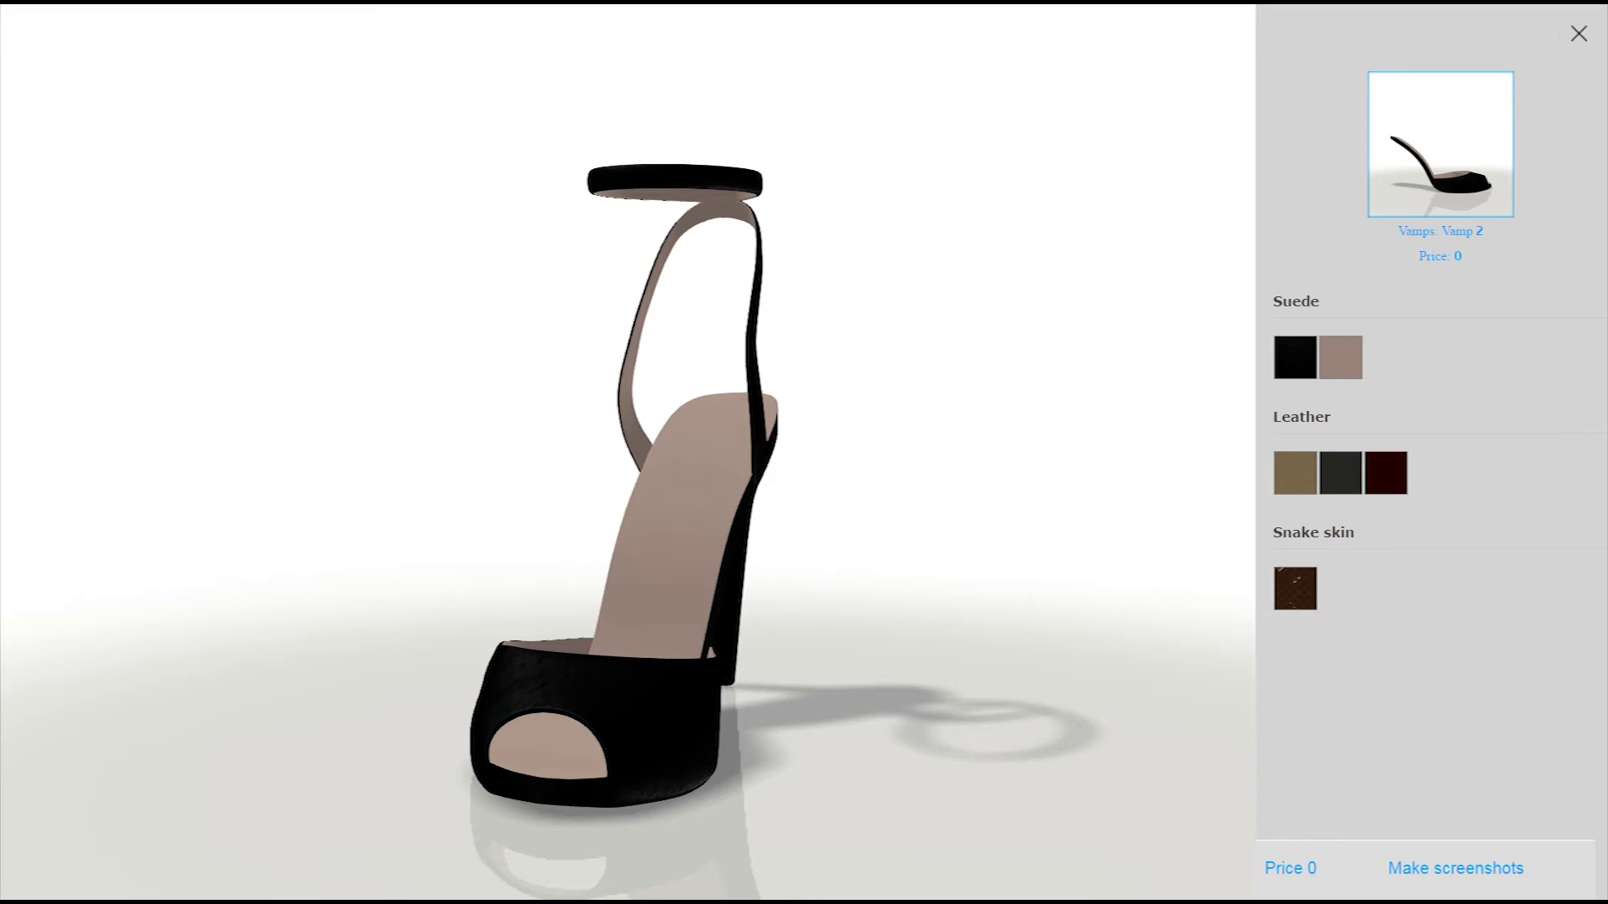
pyautogui.click(1341, 358)
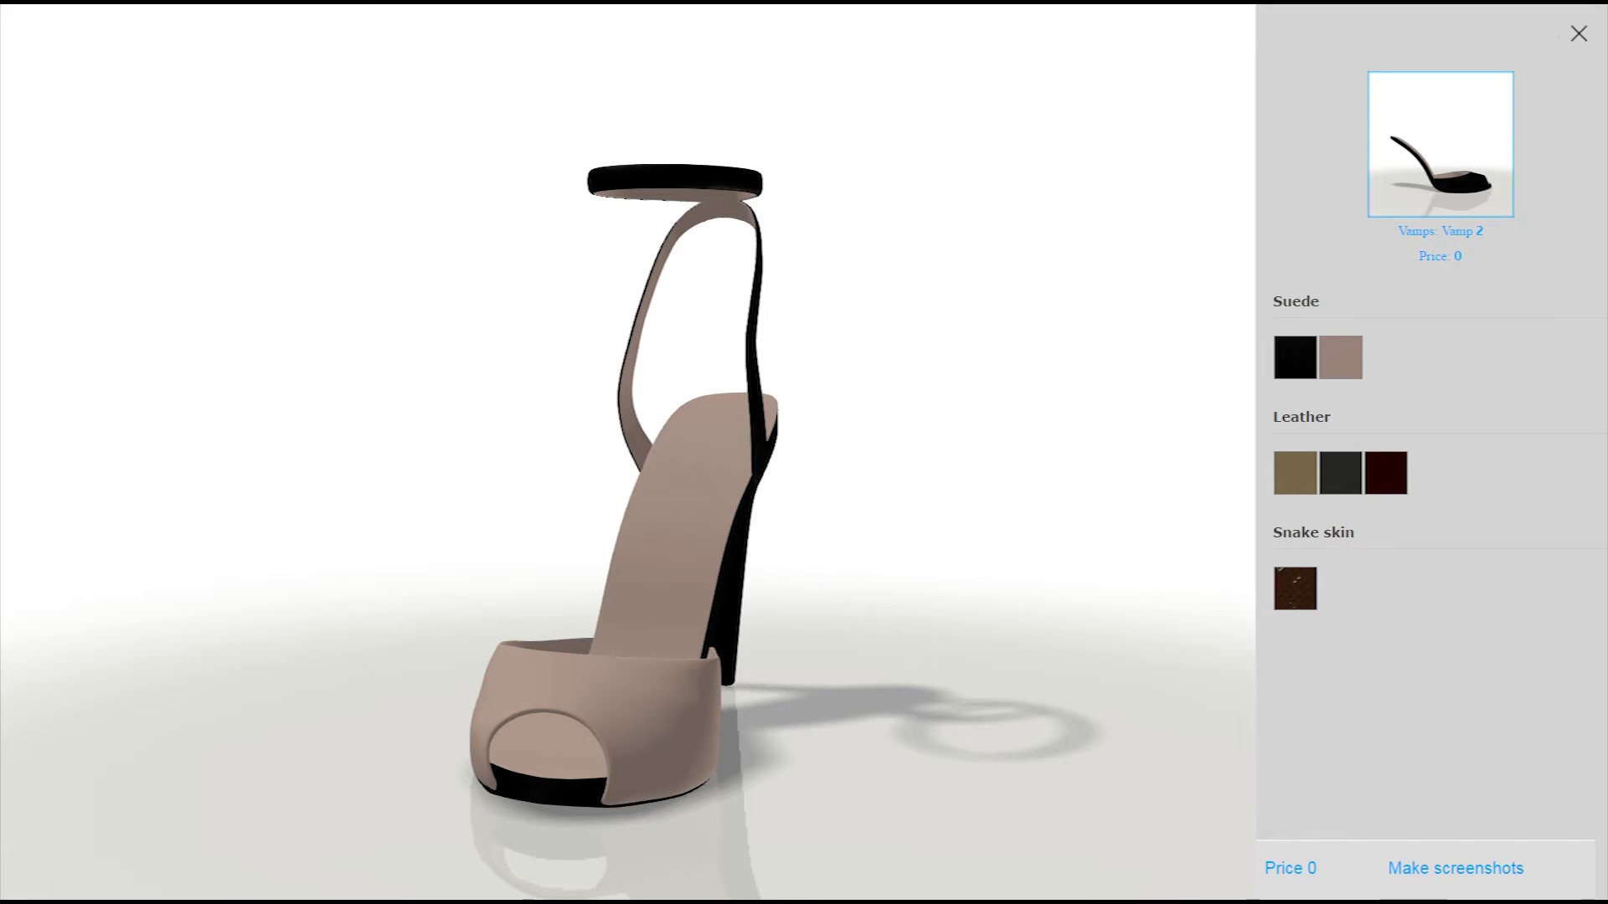
pyautogui.click(1295, 473)
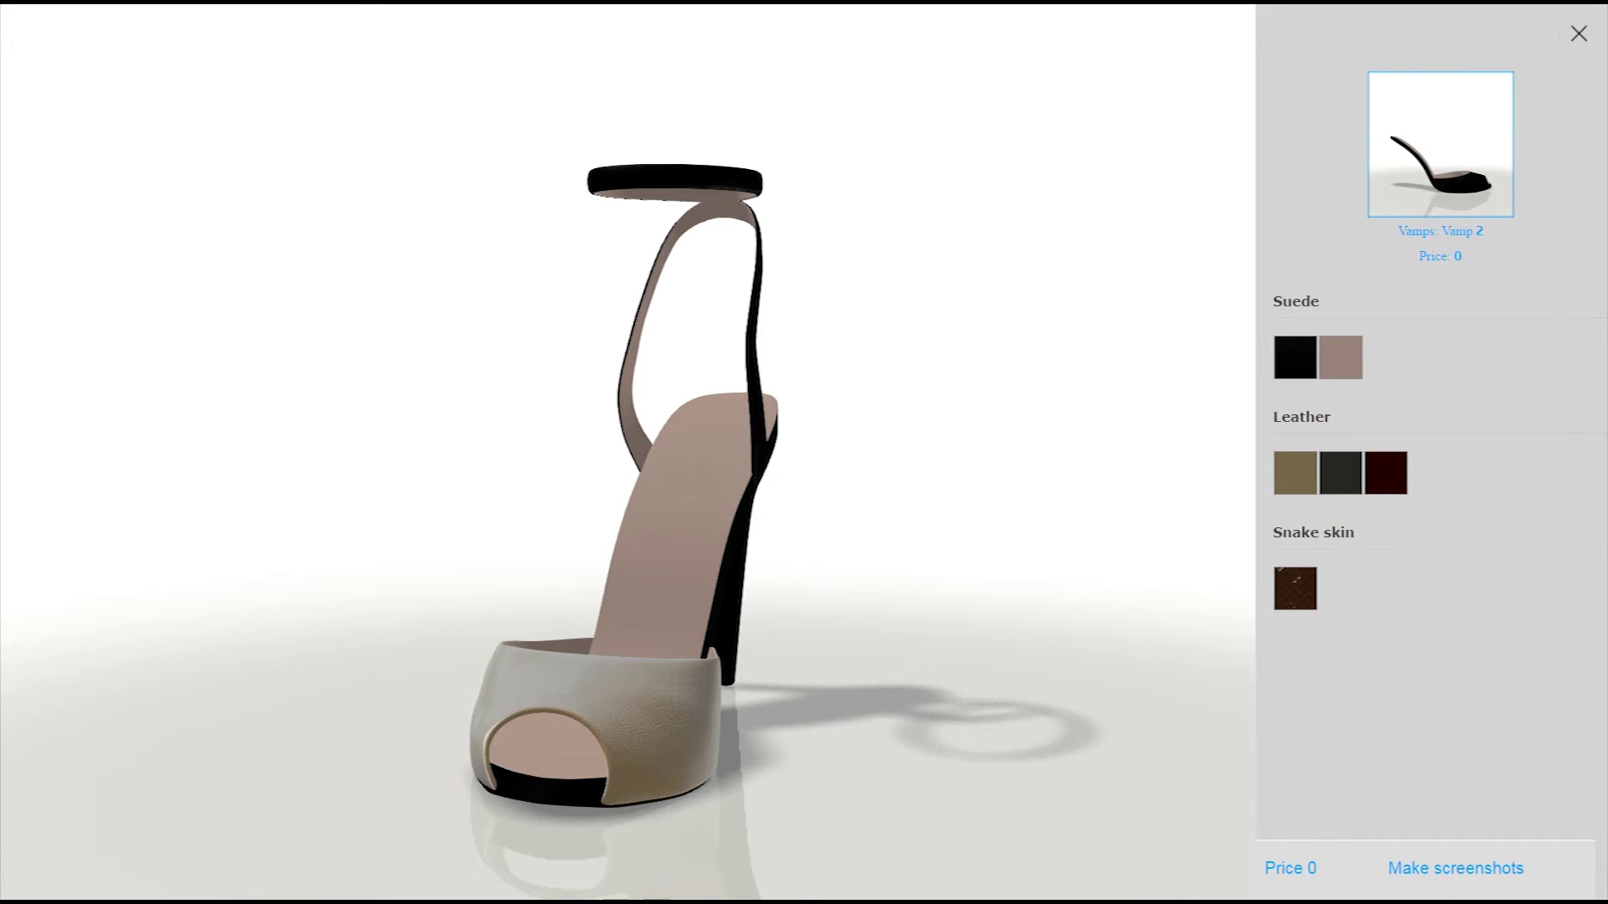
pyautogui.click(1341, 473)
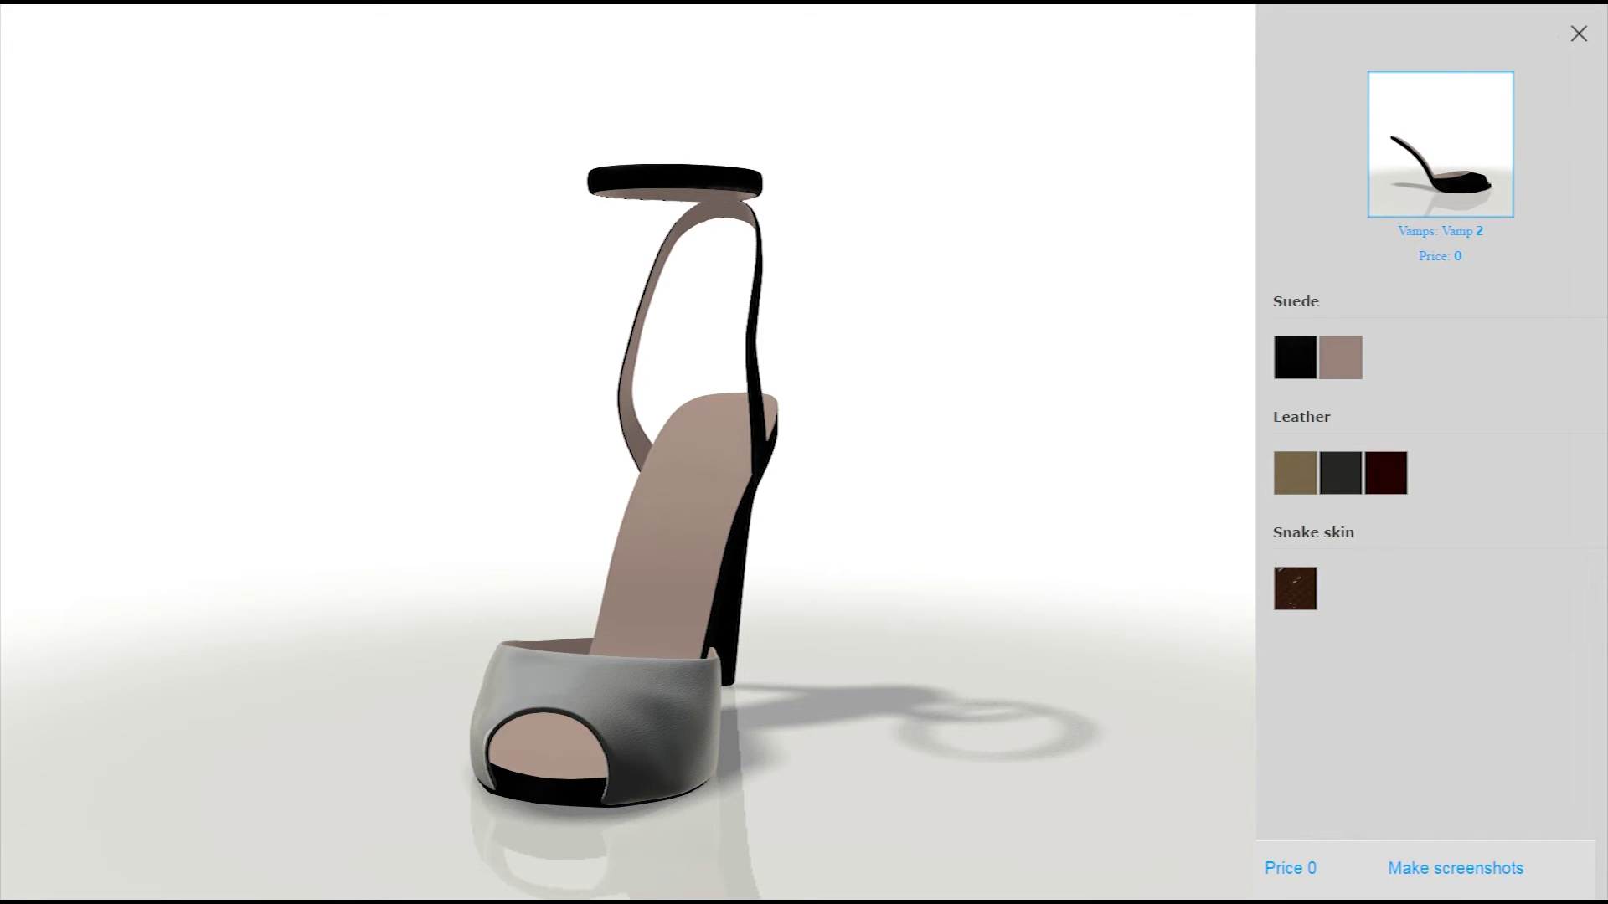
pyautogui.click(1296, 589)
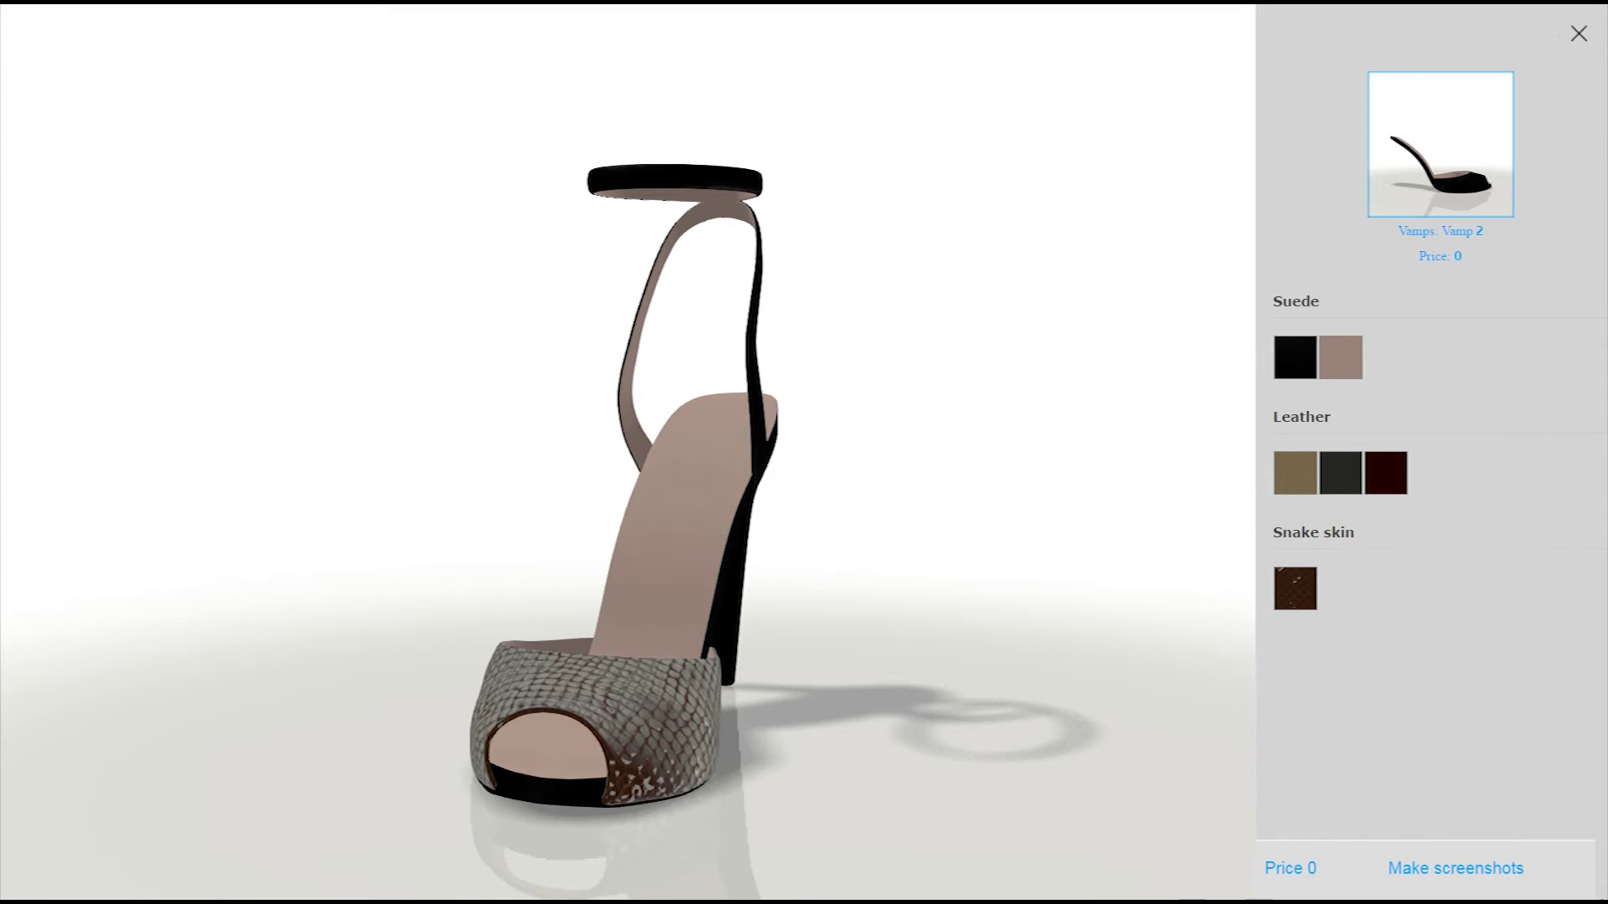
pyautogui.click(1578, 34)
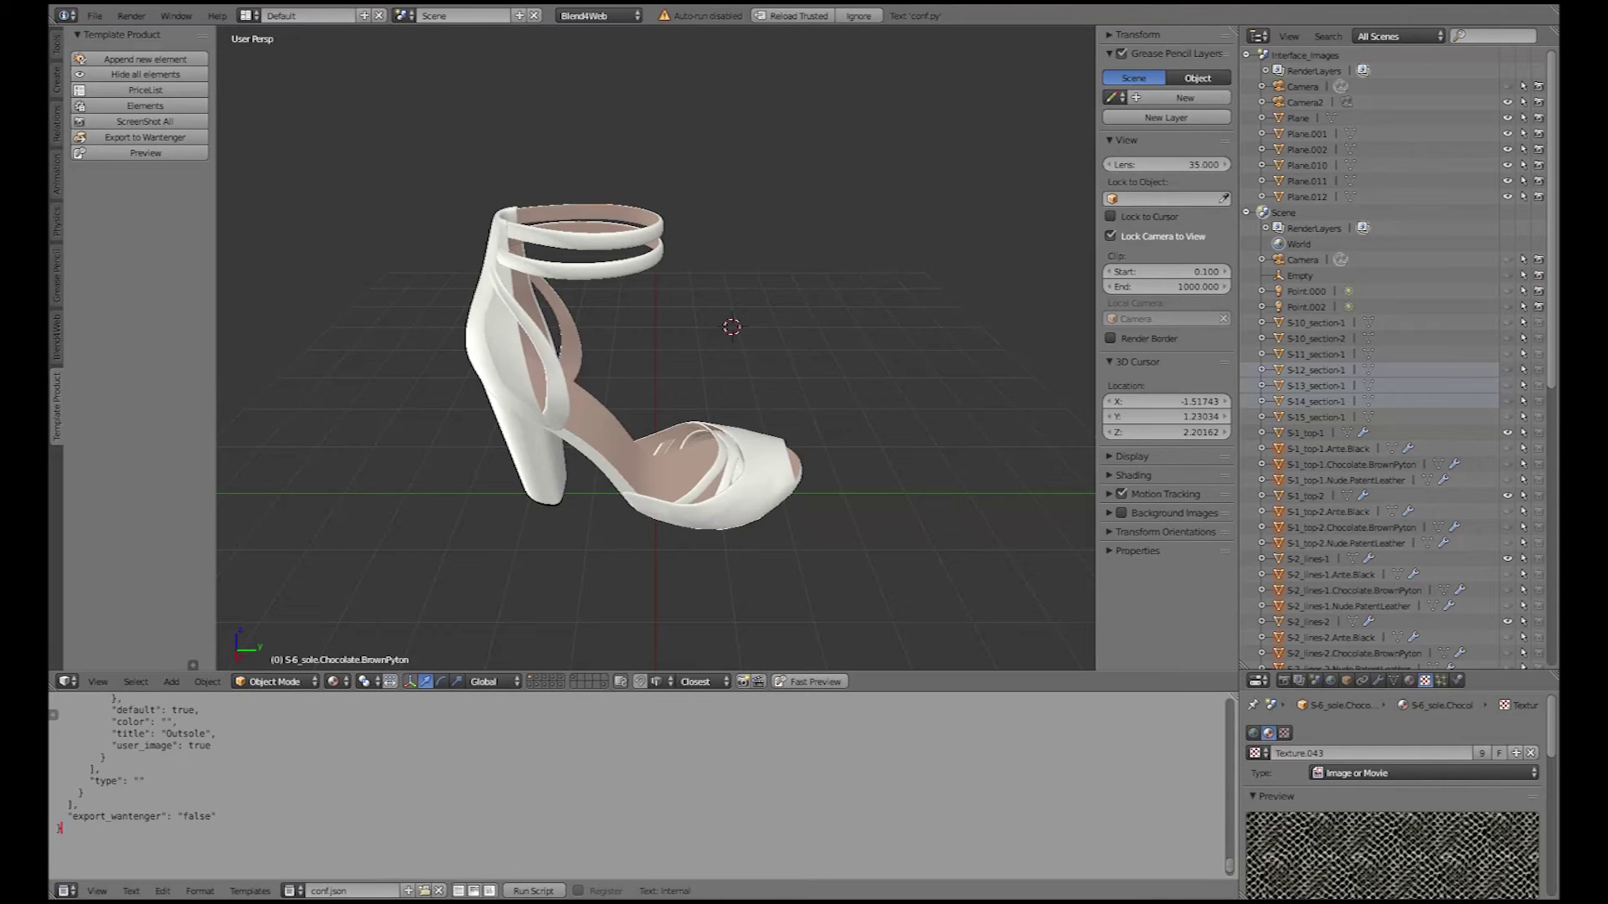
# Step: Open conf.json in the text editor and look through its element entries, exceptions and export setting
pyautogui.click(294, 890)
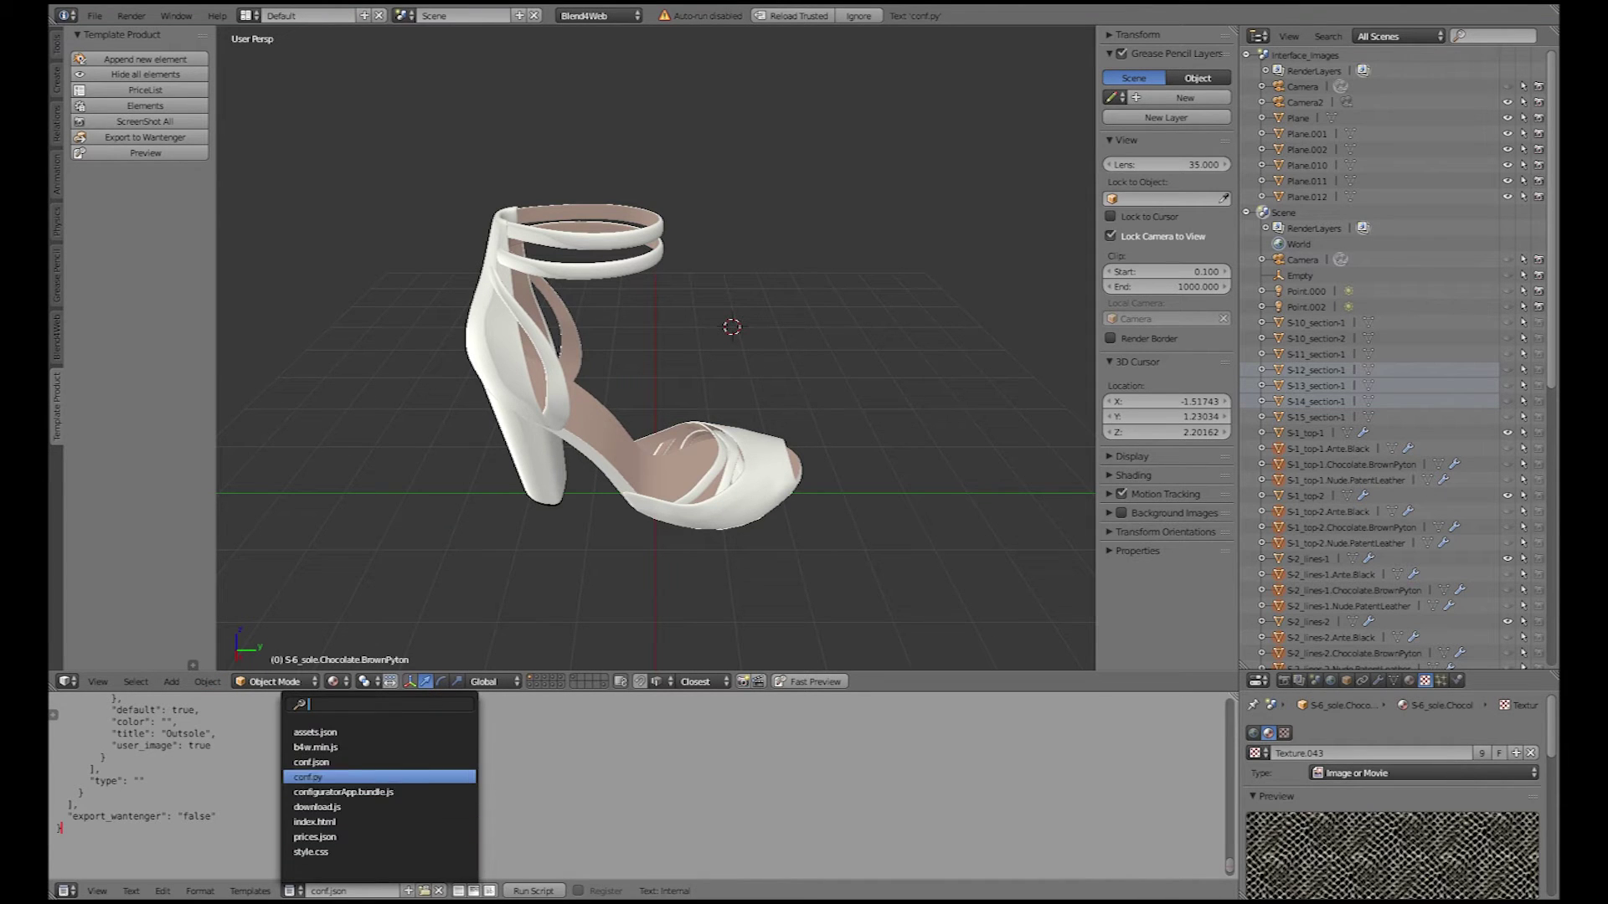
pyautogui.click(323, 761)
pyautogui.scroll(12, 636, 787)
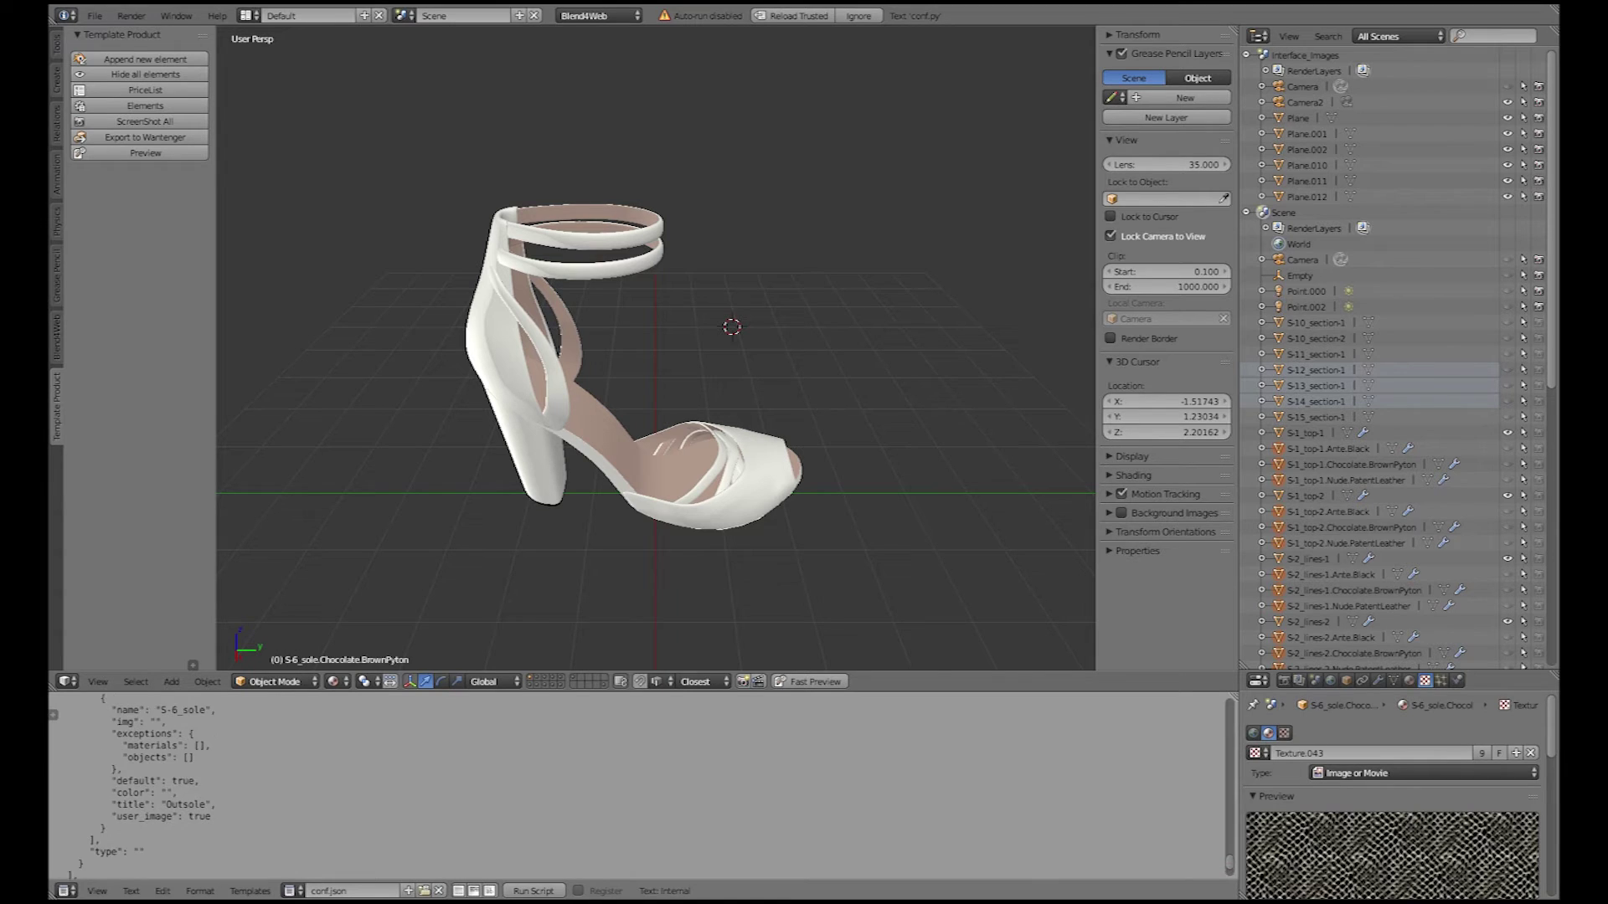
pyautogui.scroll(6, 636, 787)
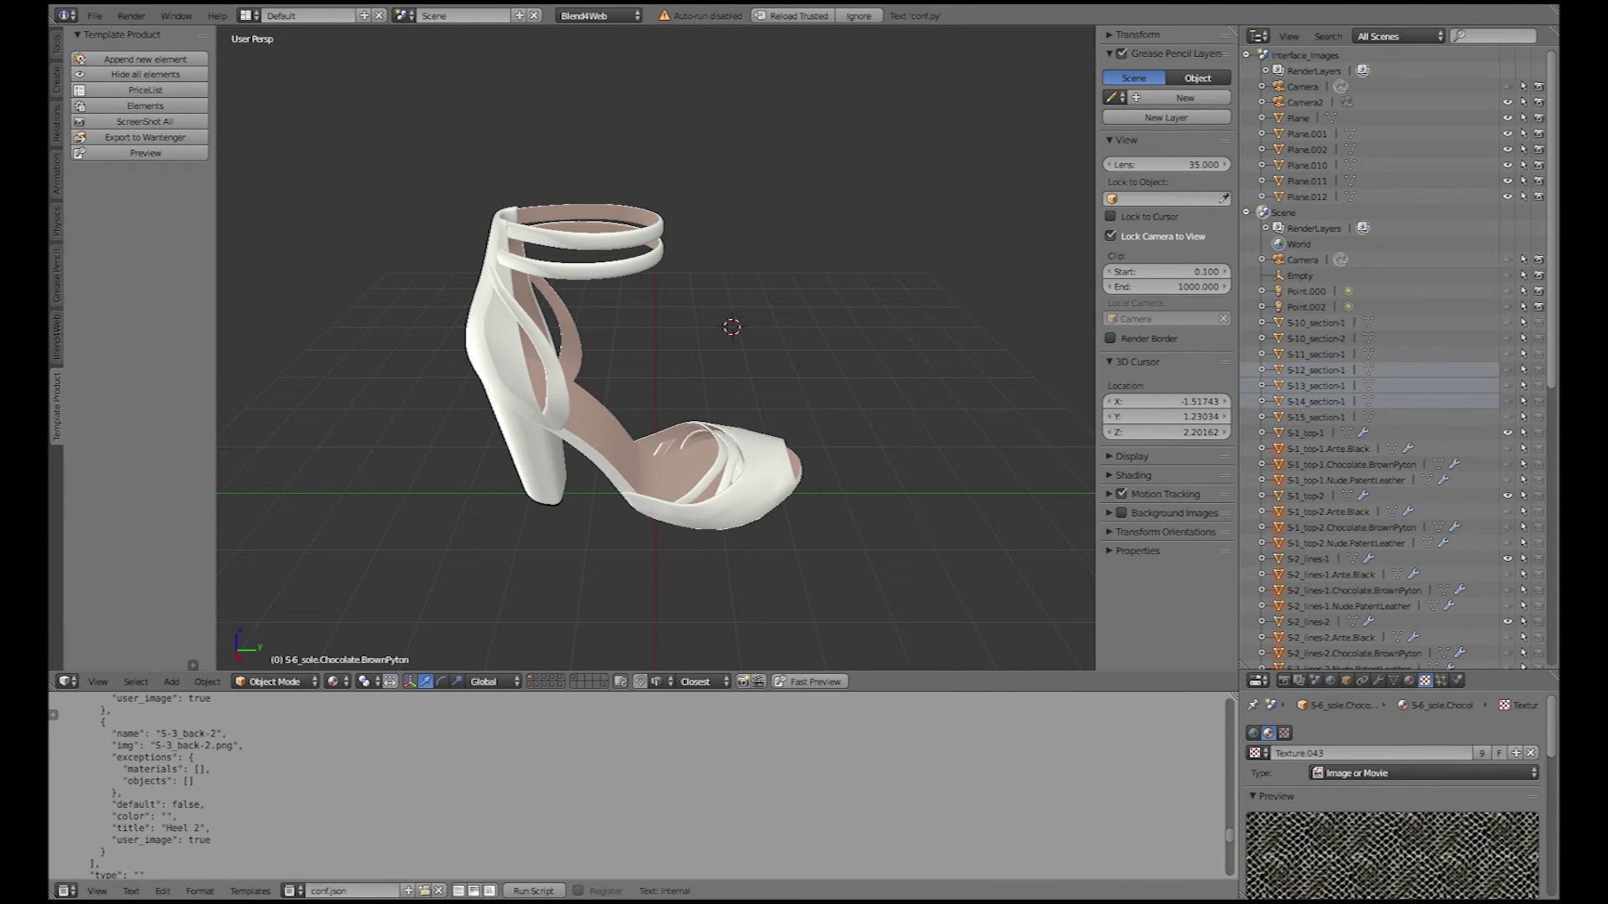
pyautogui.scroll(-9, 636, 787)
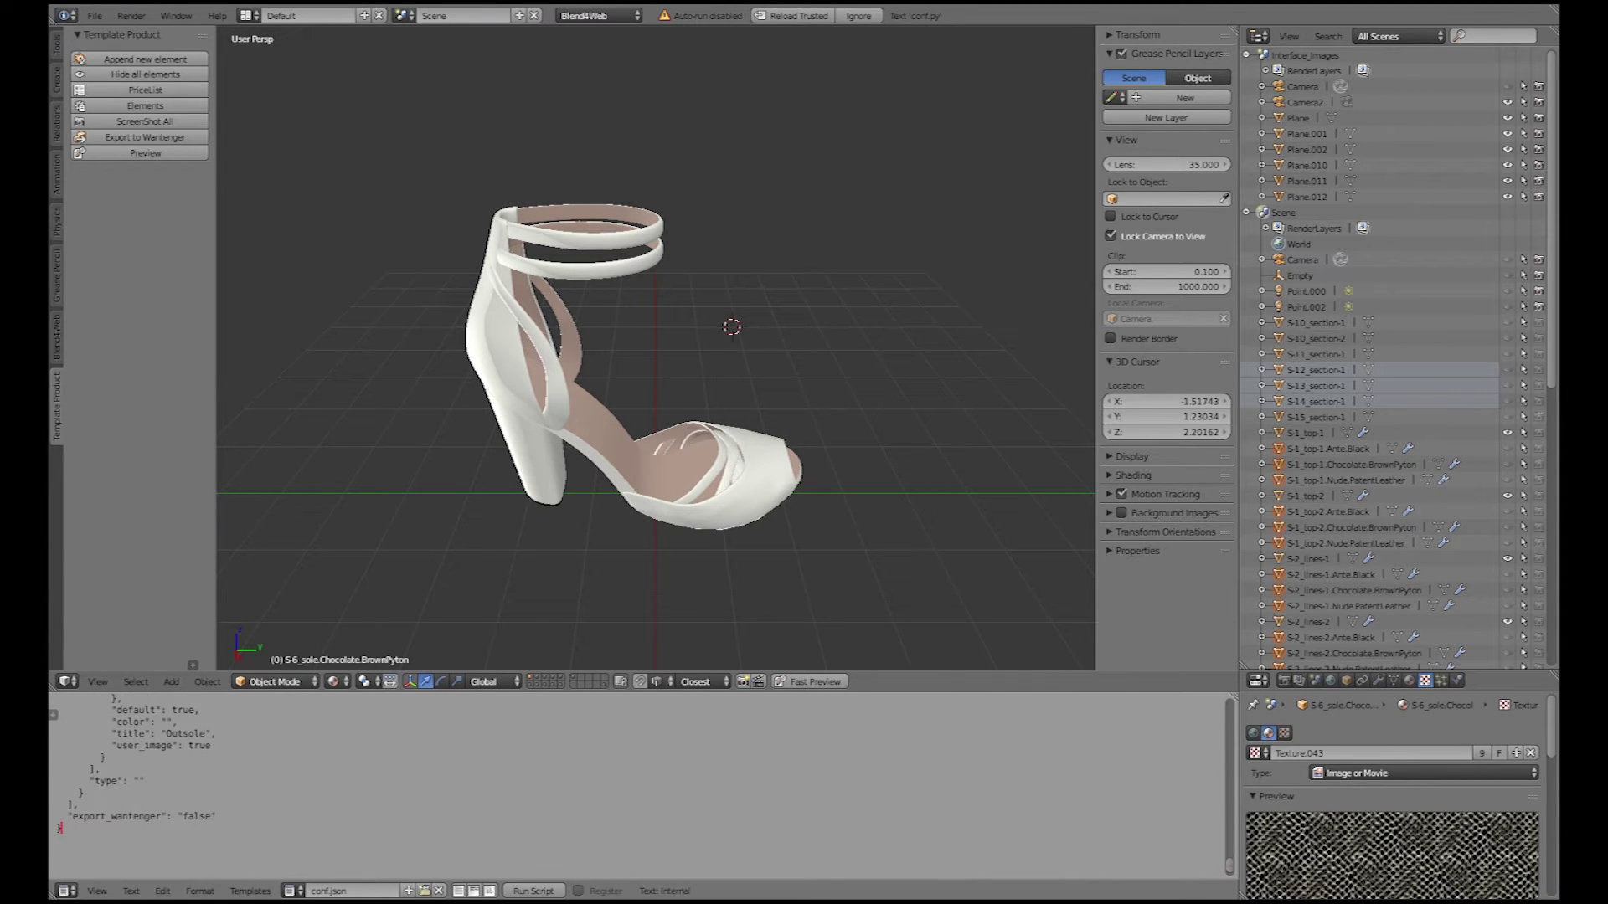
pyautogui.scroll(-2, 641, 785)
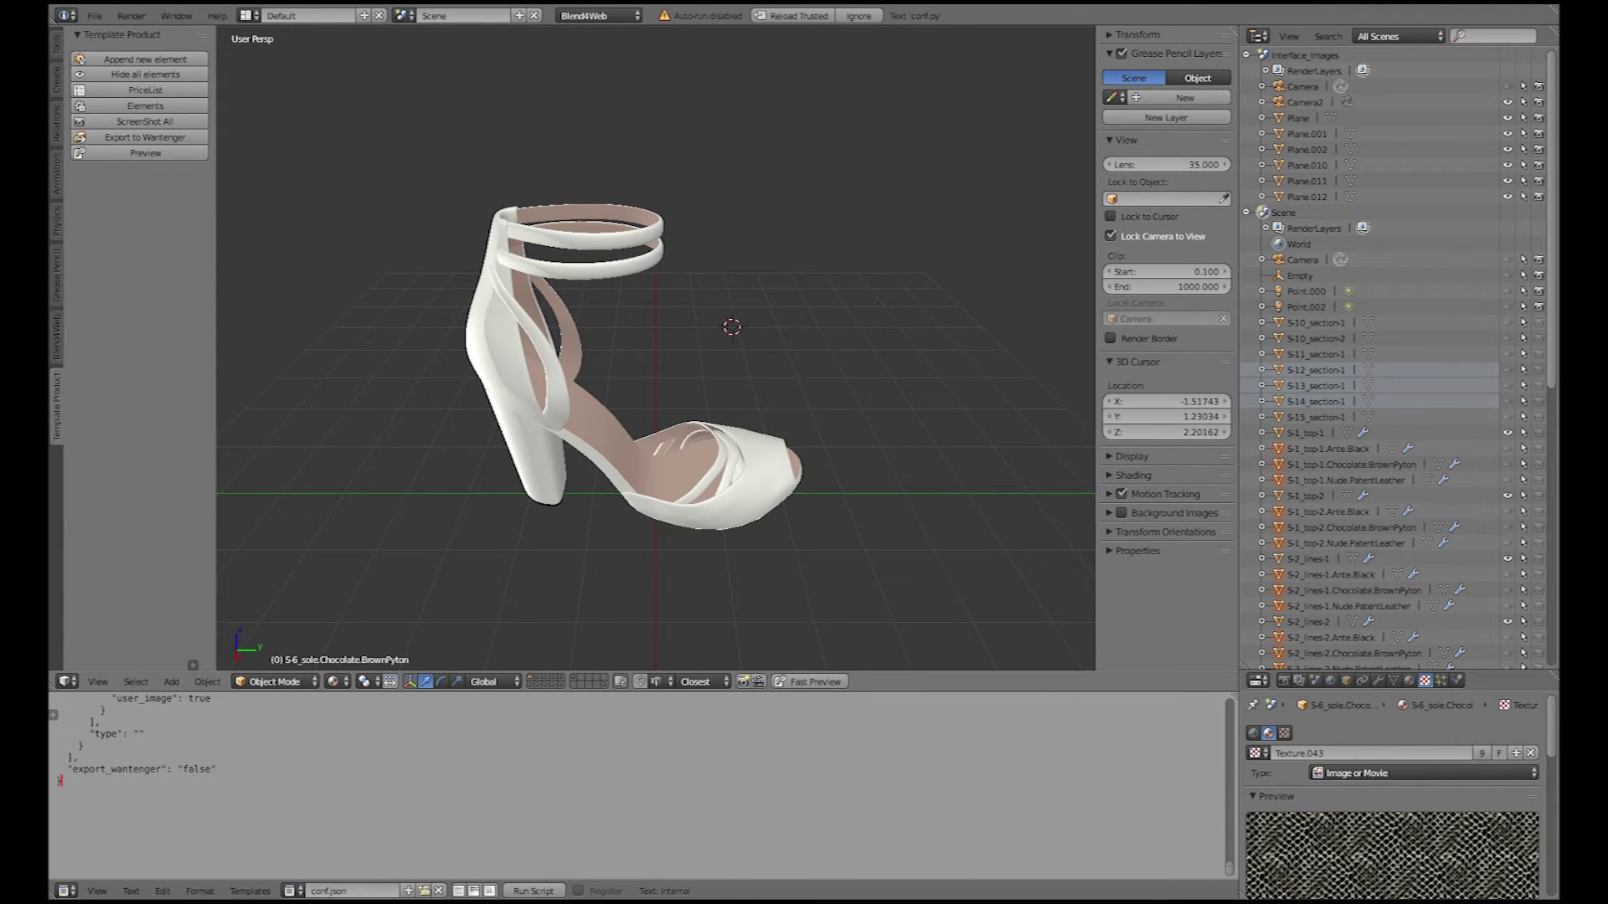
# Step: Open the element list and examine the material images in the Leather and Snake skin sections
pyautogui.click(145, 106)
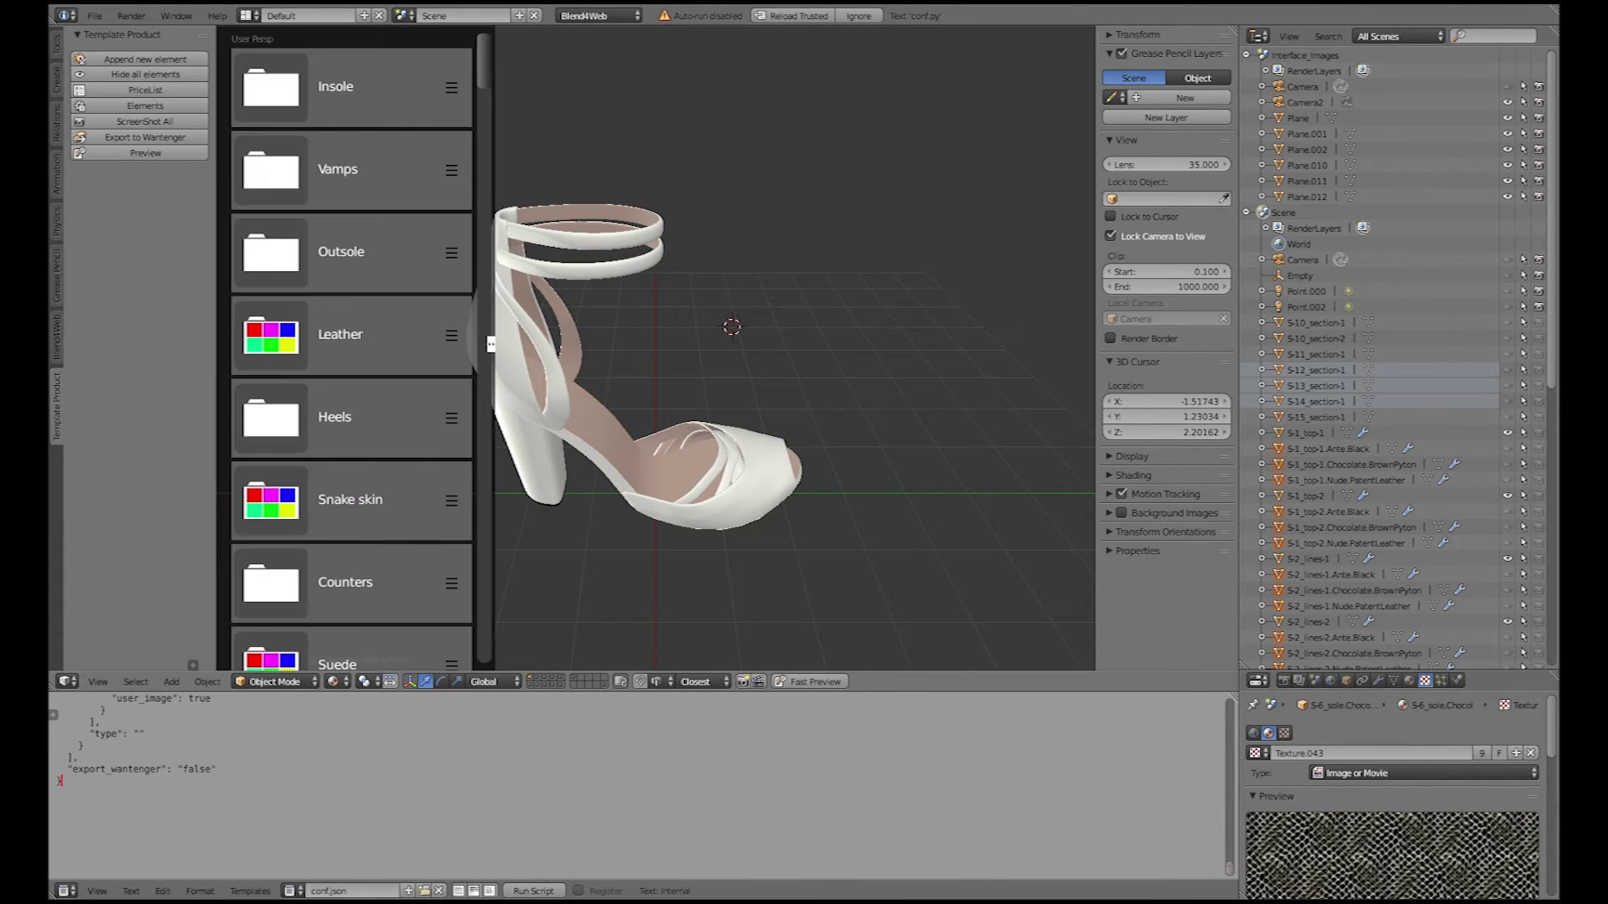
pyautogui.click(271, 336)
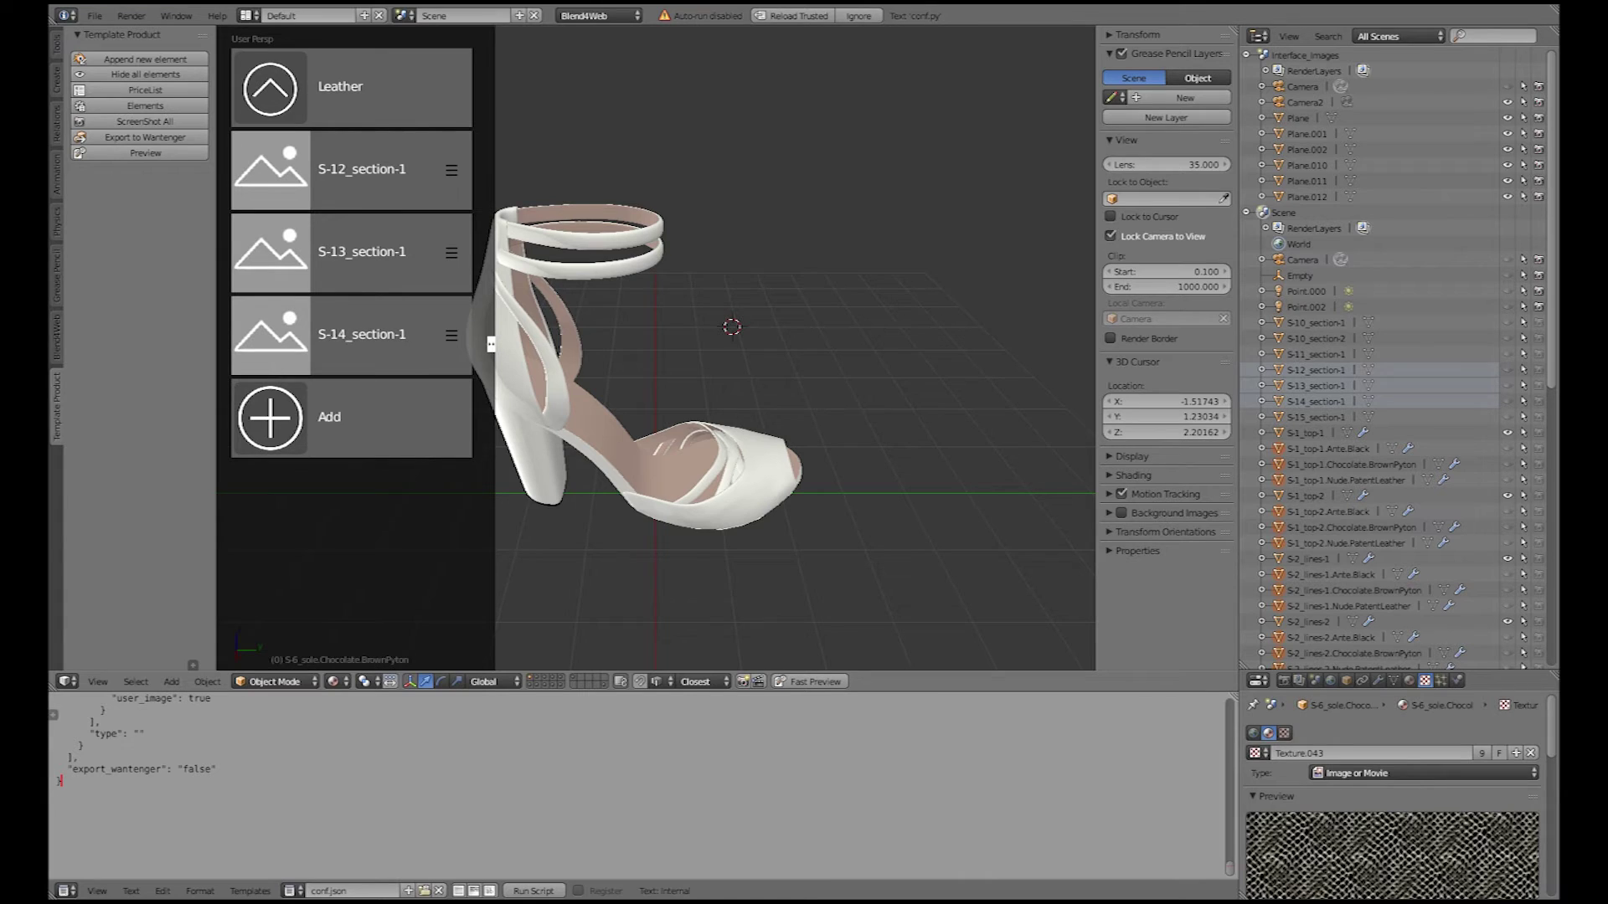
pyautogui.click(271, 89)
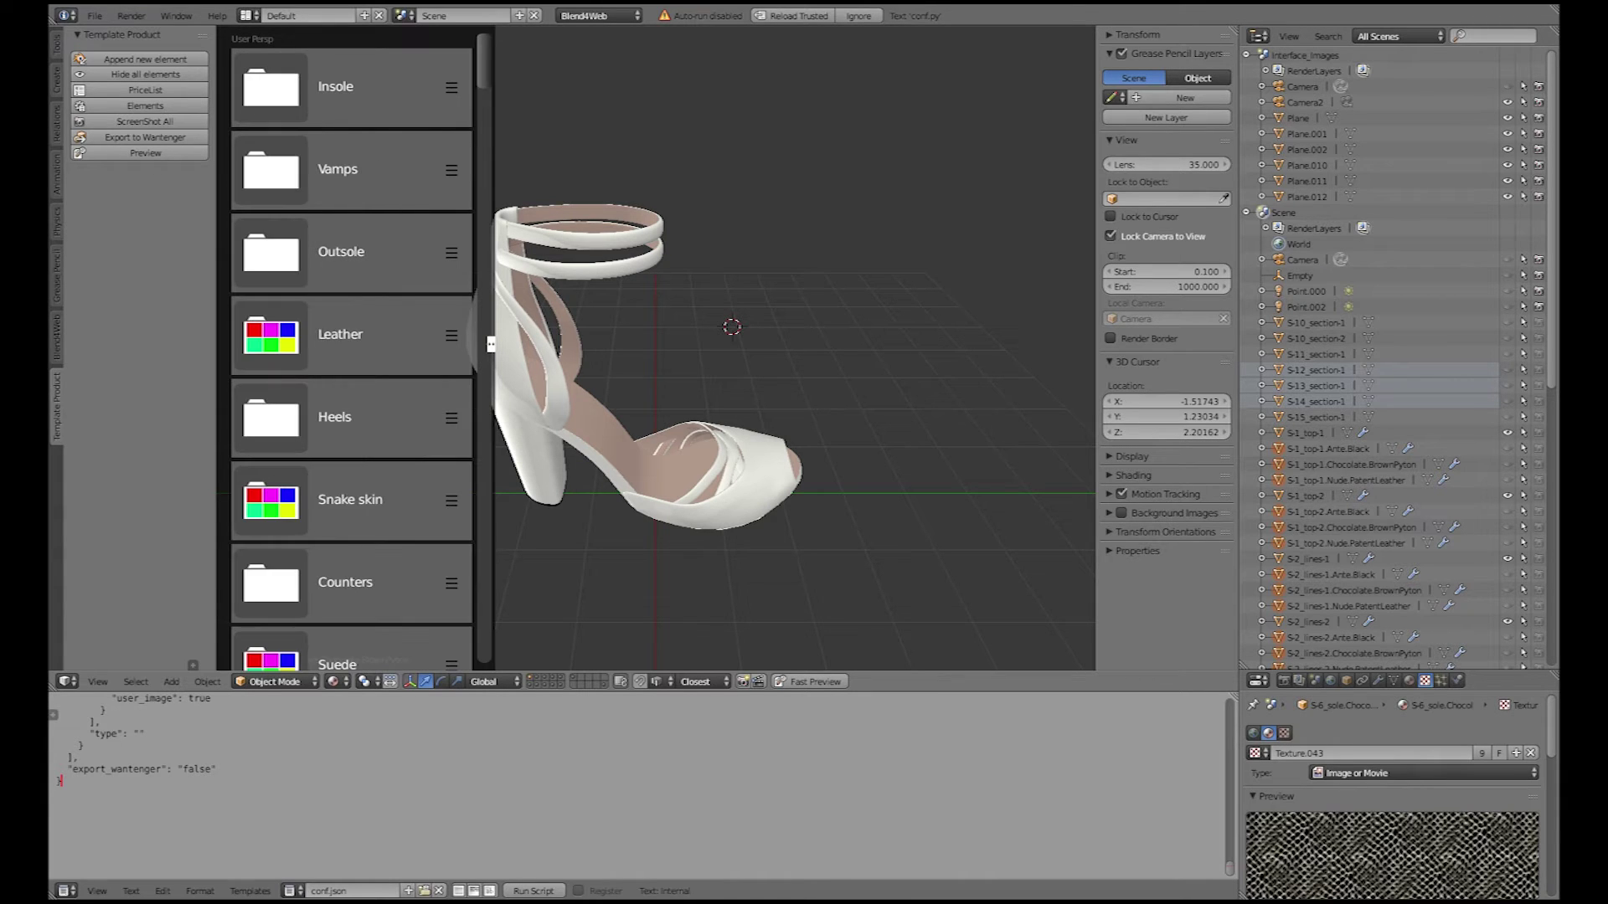
pyautogui.click(271, 501)
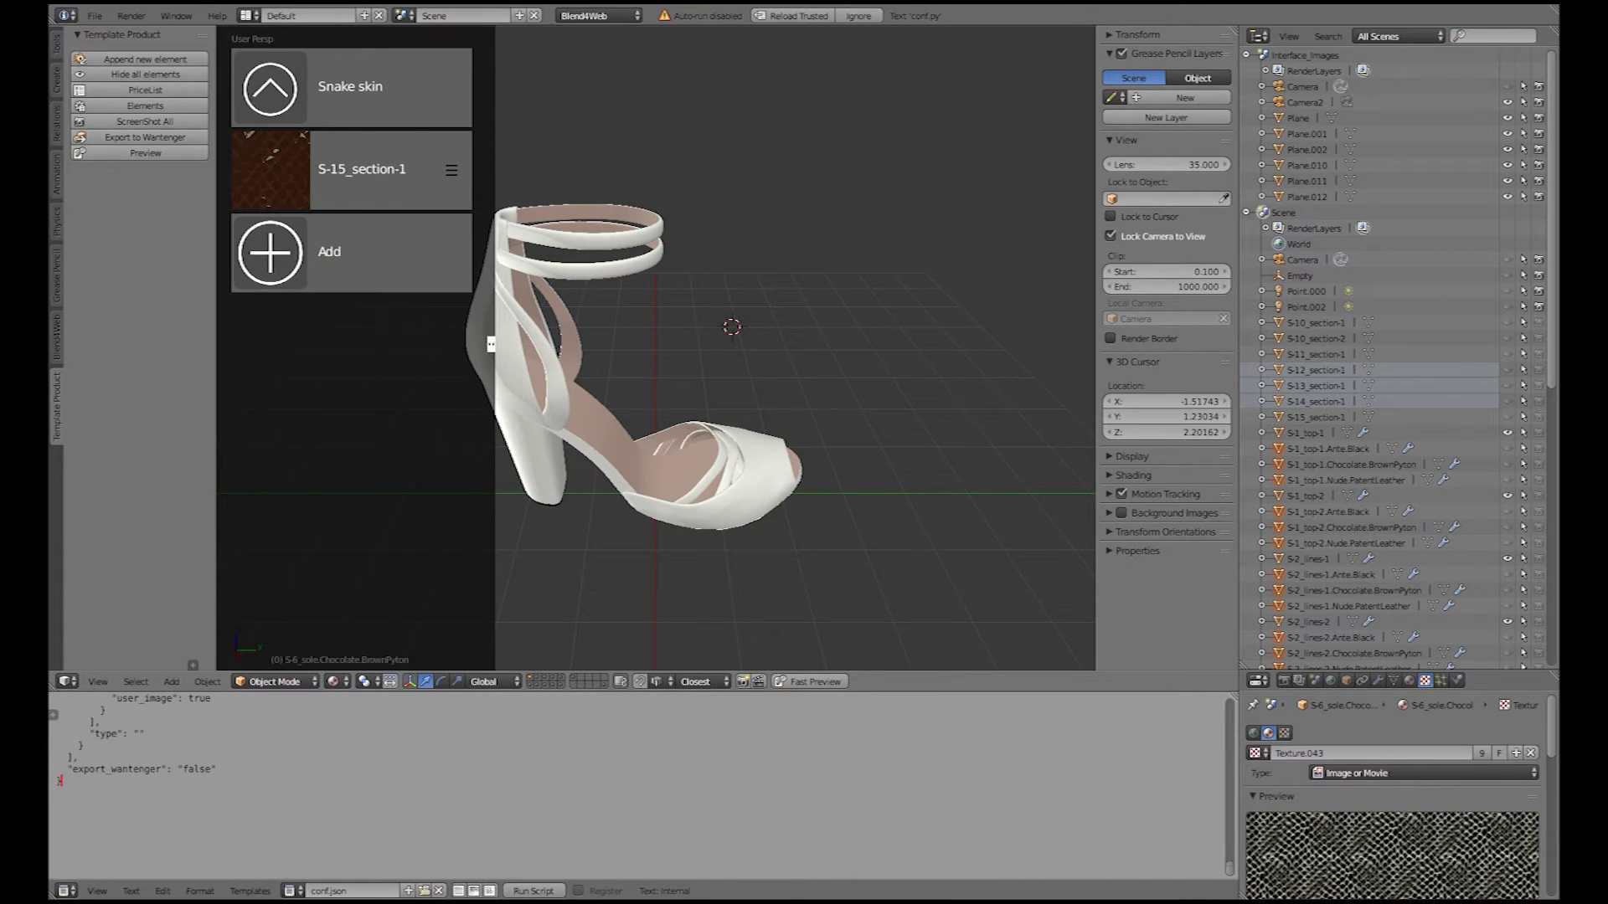
pyautogui.click(271, 89)
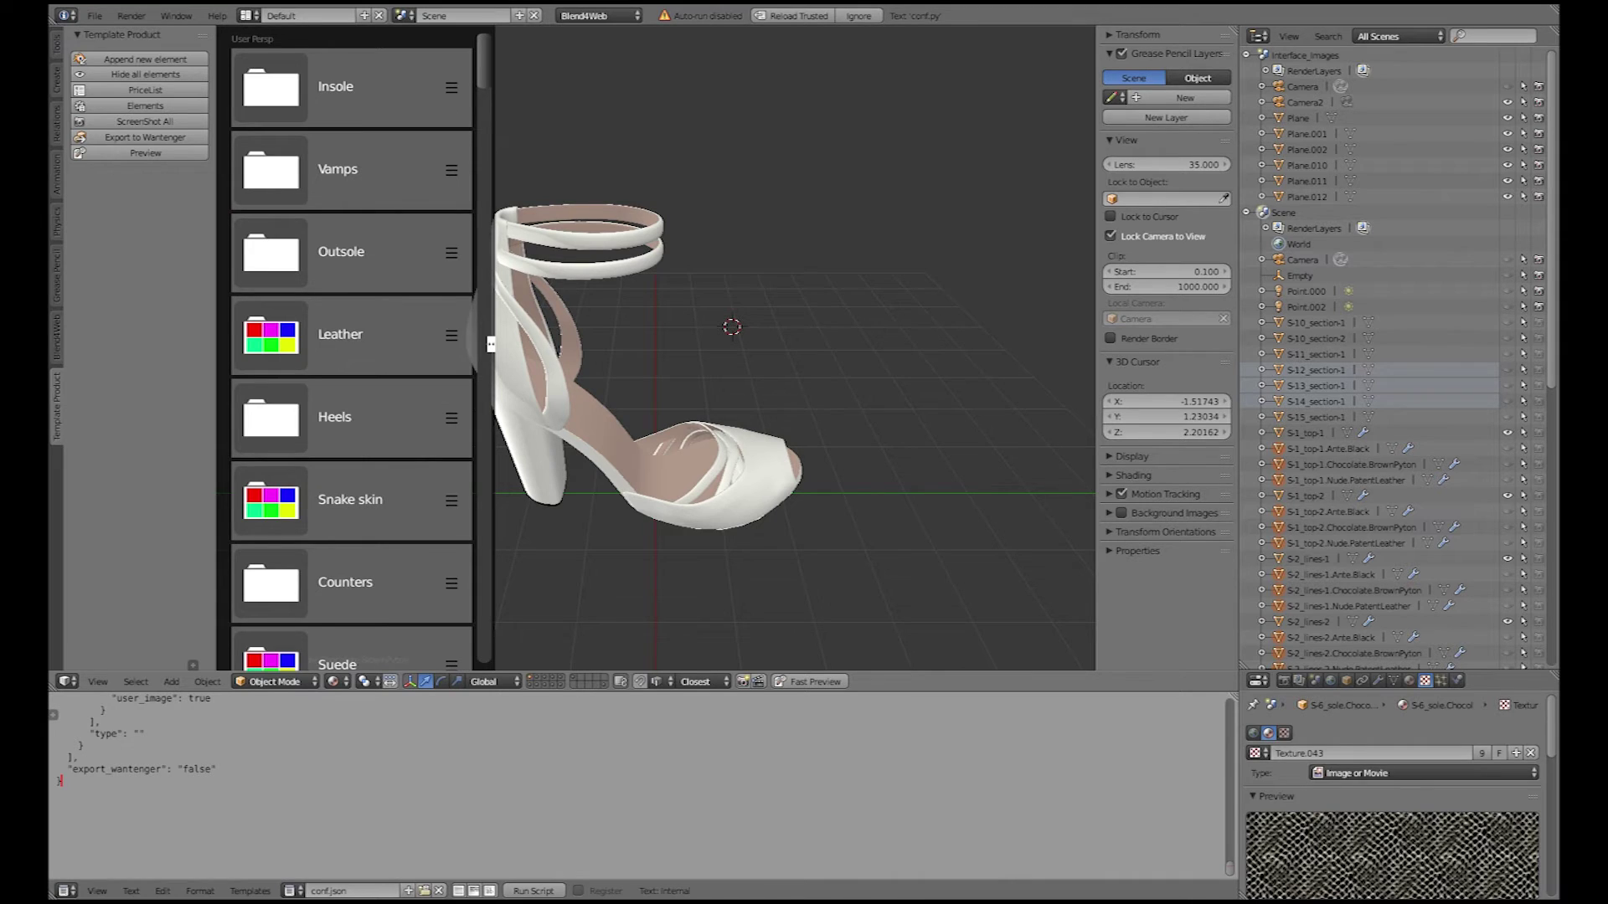
pyautogui.press('Escape')
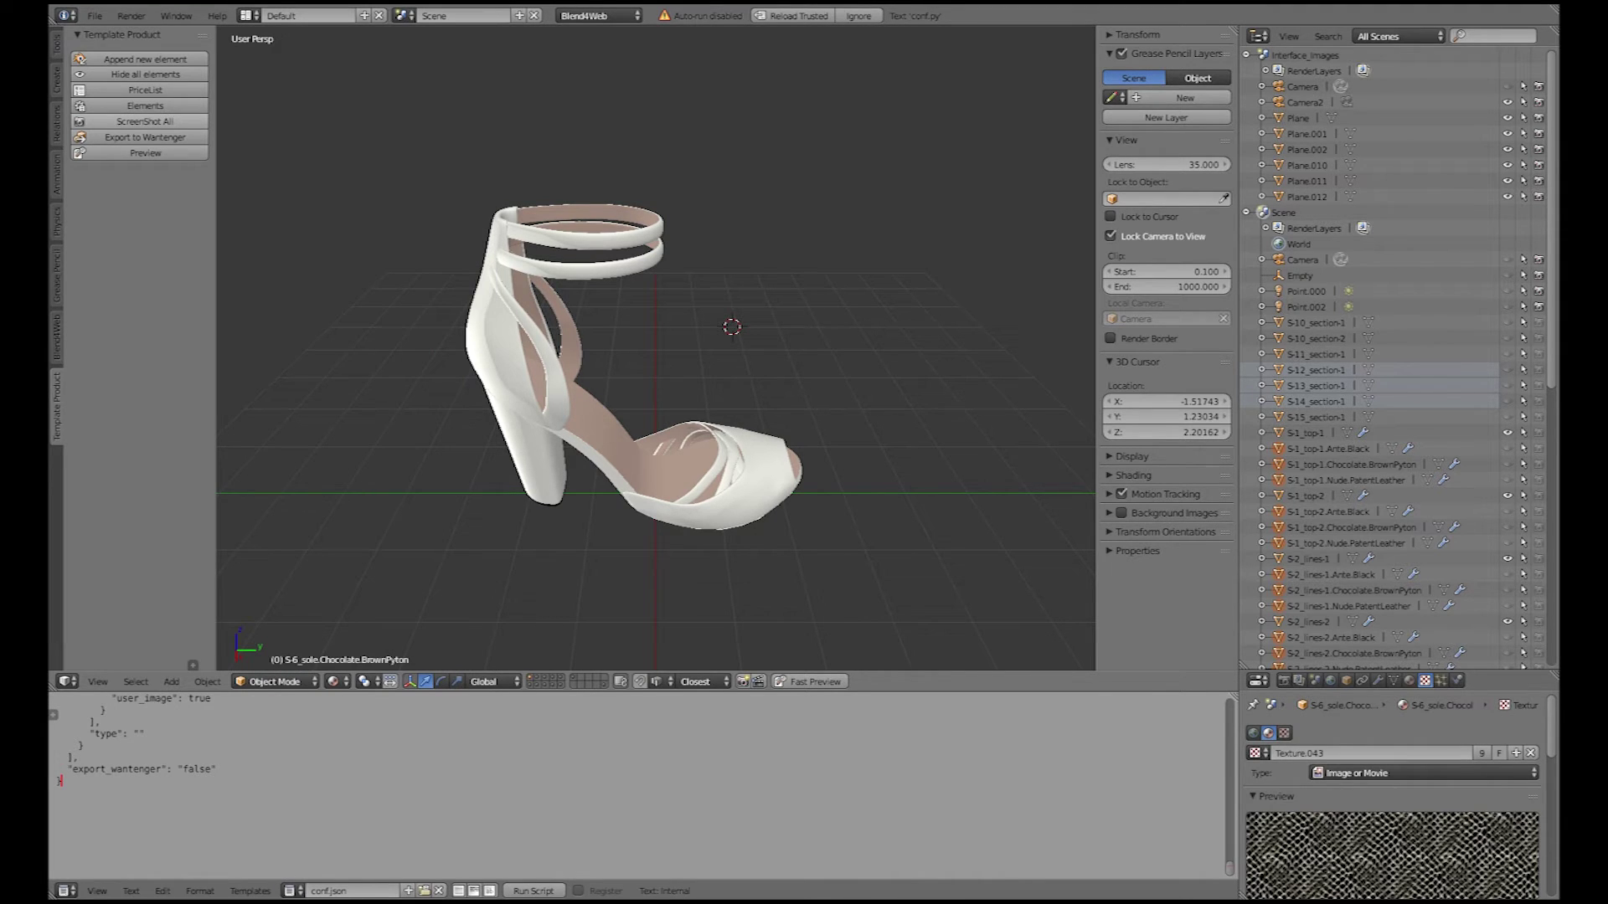
# Step: Generate screenshots for all elements and open the Vamps section in the element list
pyautogui.click(145, 121)
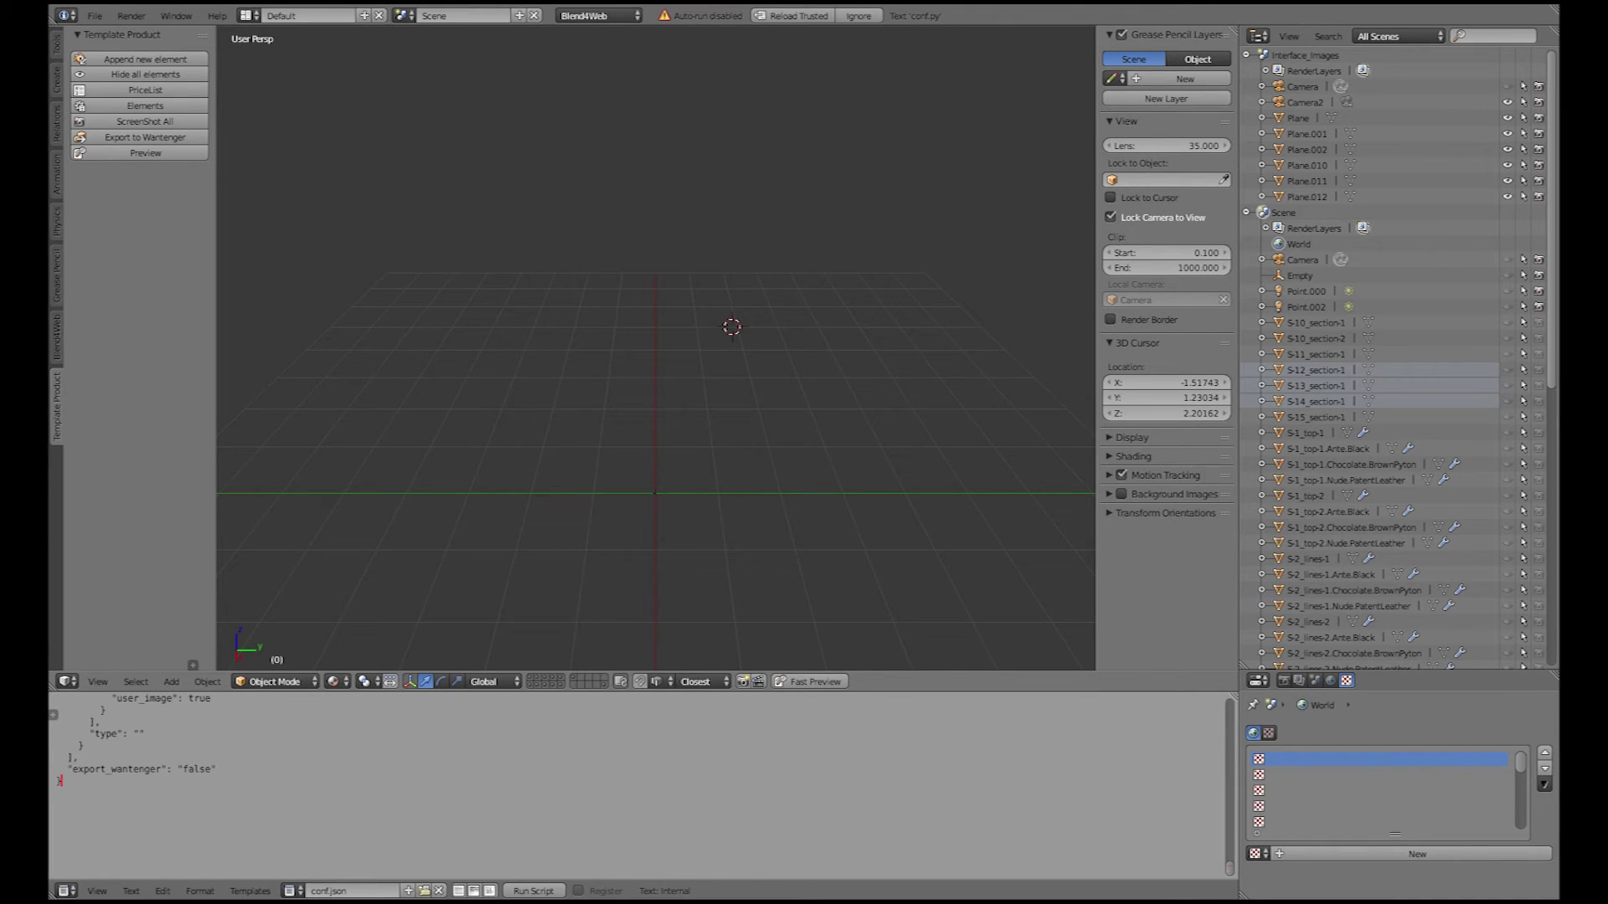
pyautogui.click(145, 106)
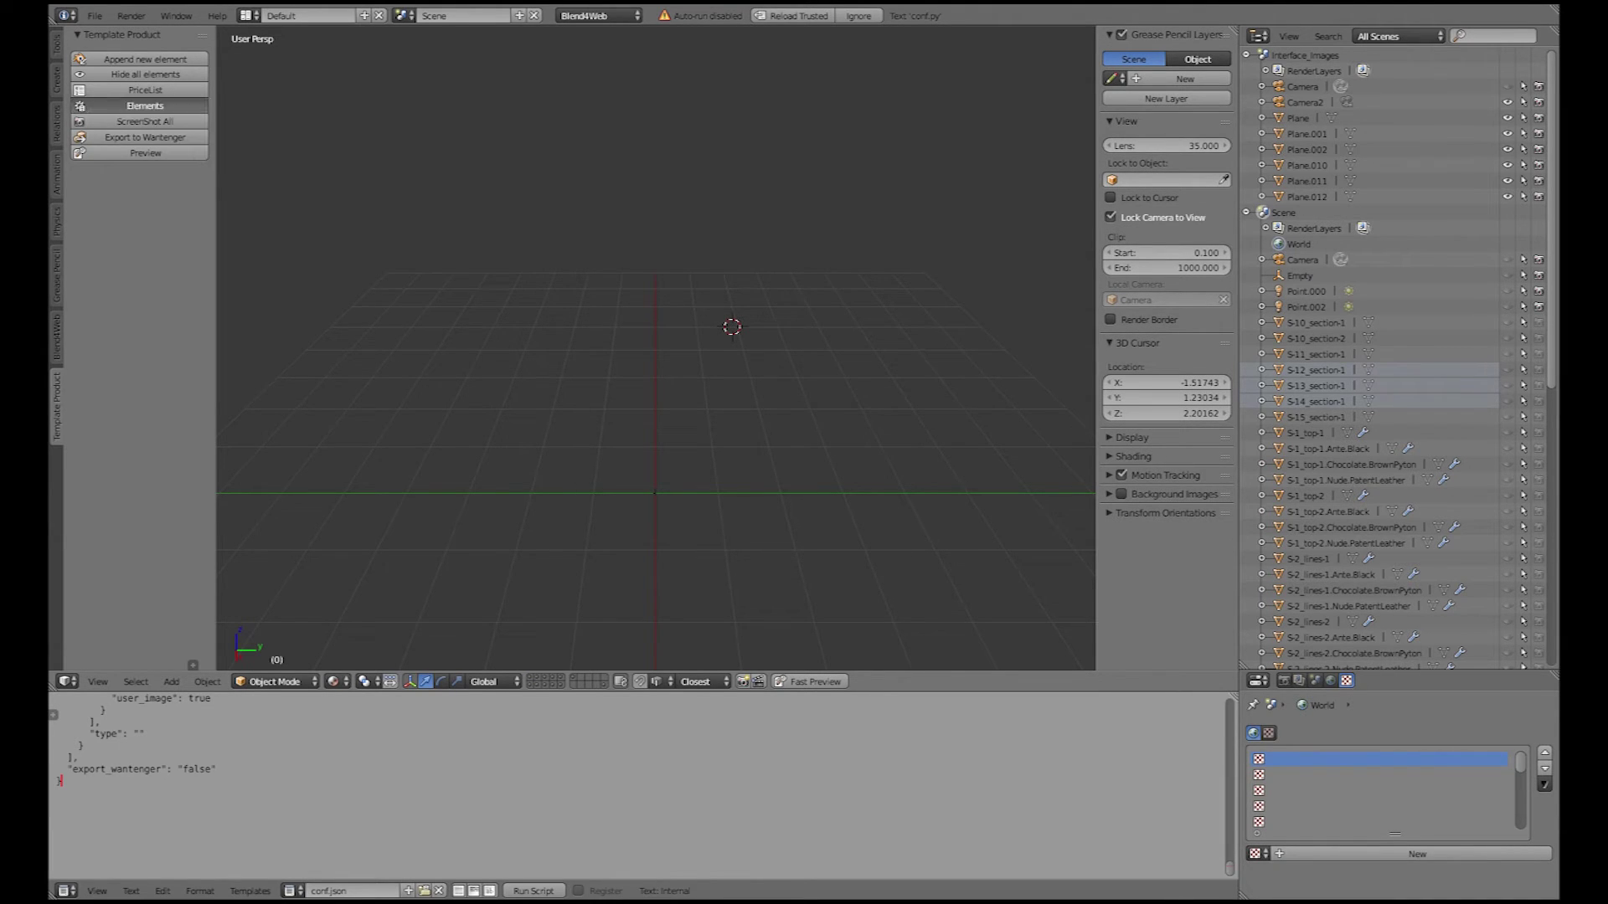
pyautogui.click(337, 170)
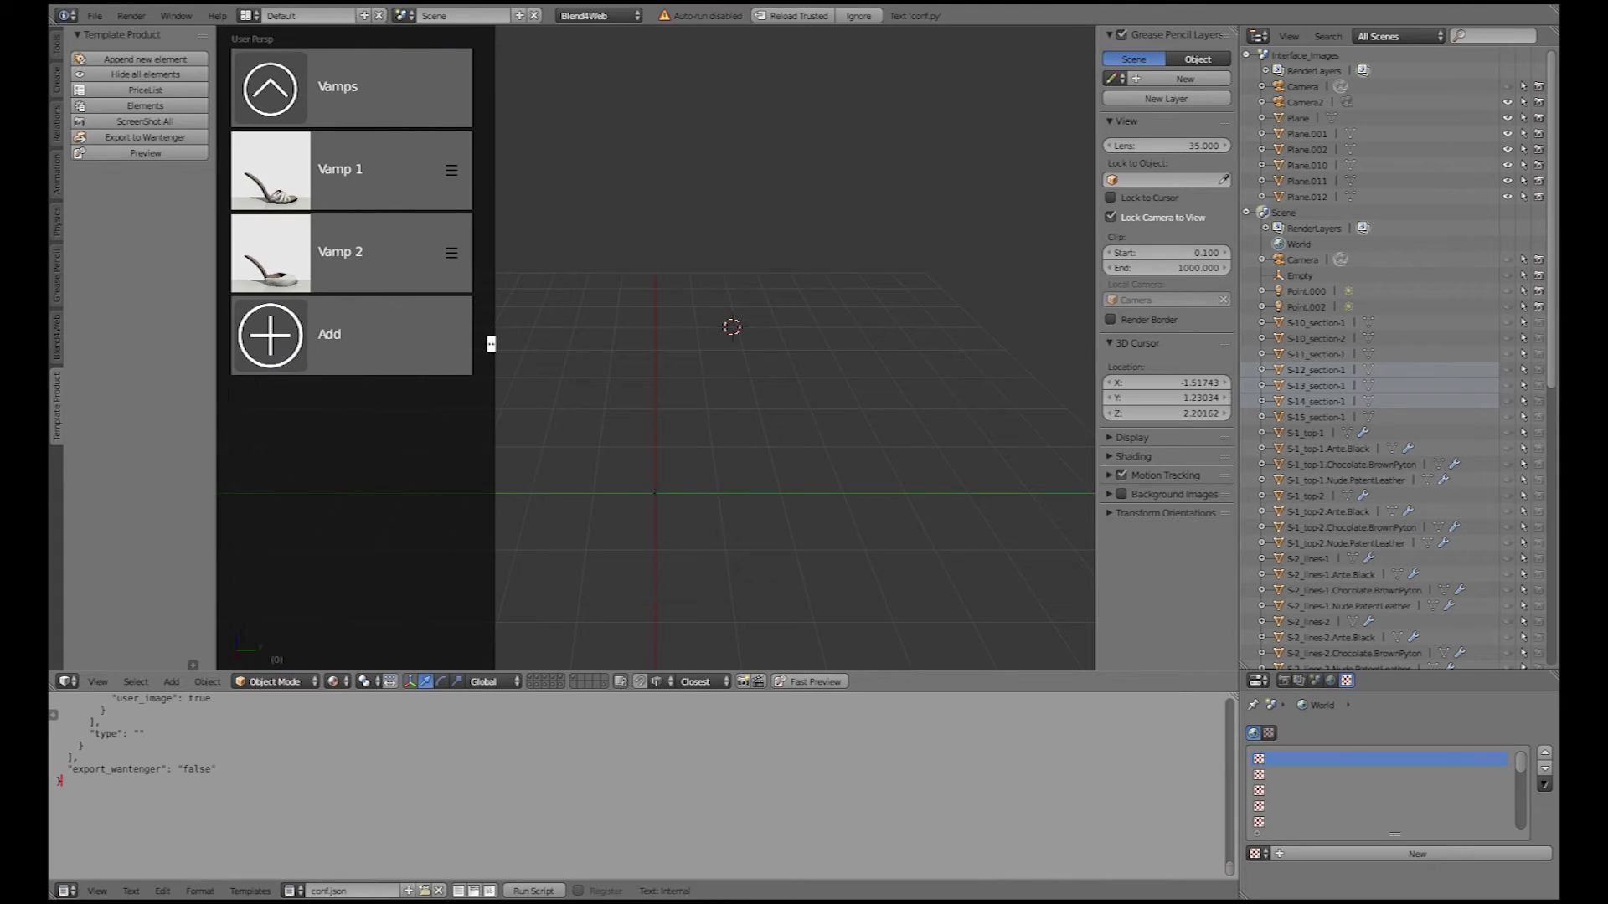
# Step: Open the image upload for Vamp 1, switch to the product preview to start downloading Counter 1's image, and cancel both
pyautogui.click(451, 171)
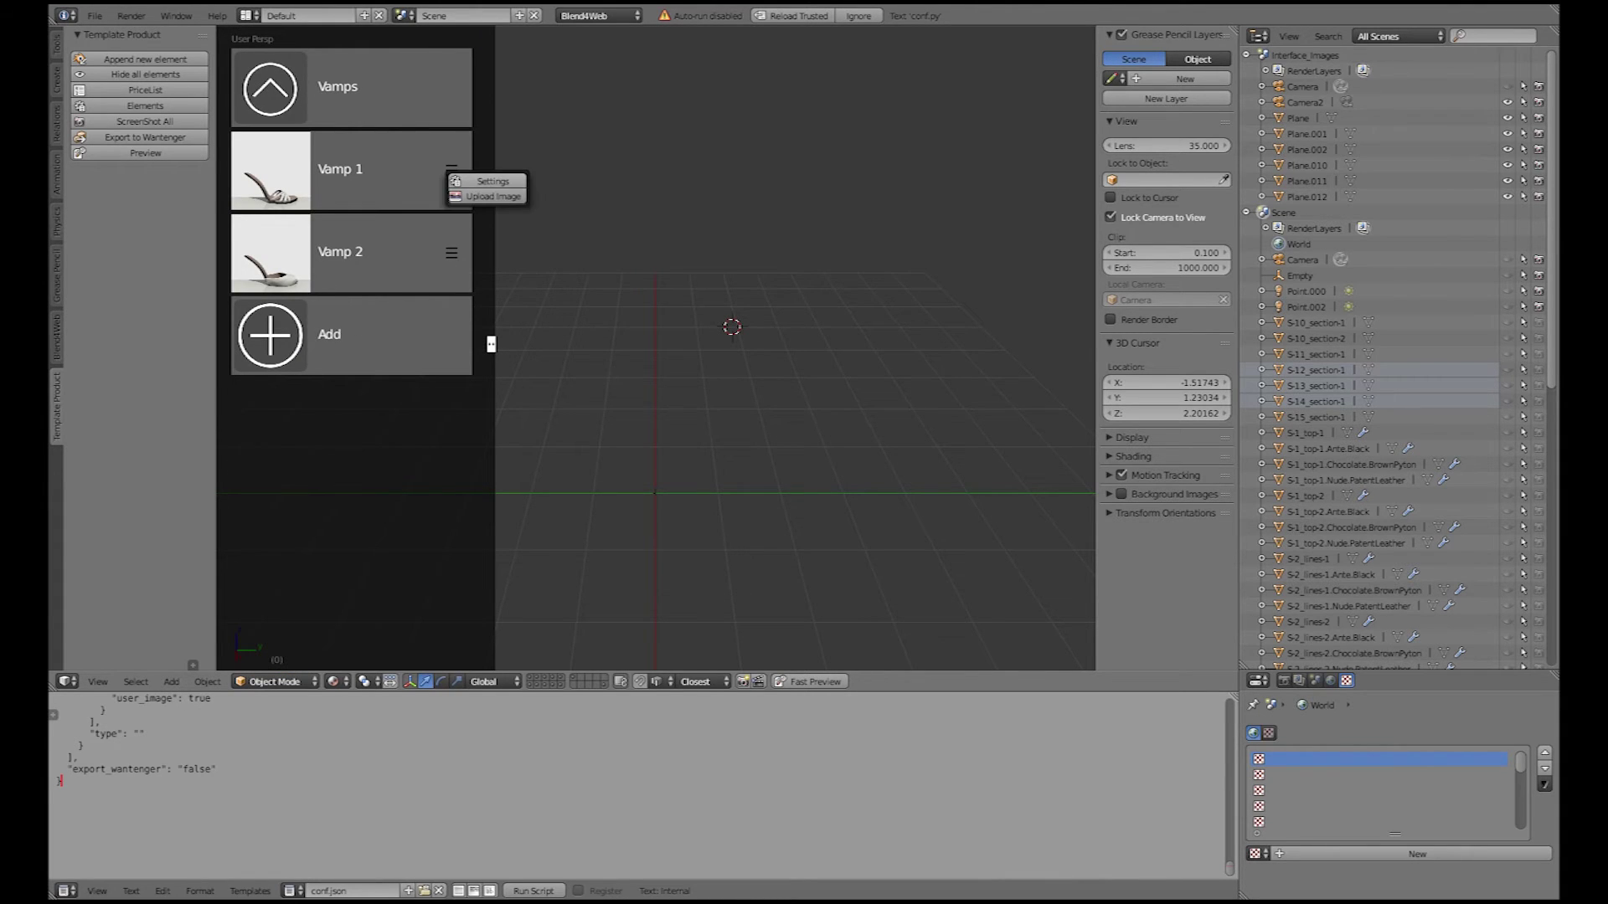
pyautogui.click(486, 193)
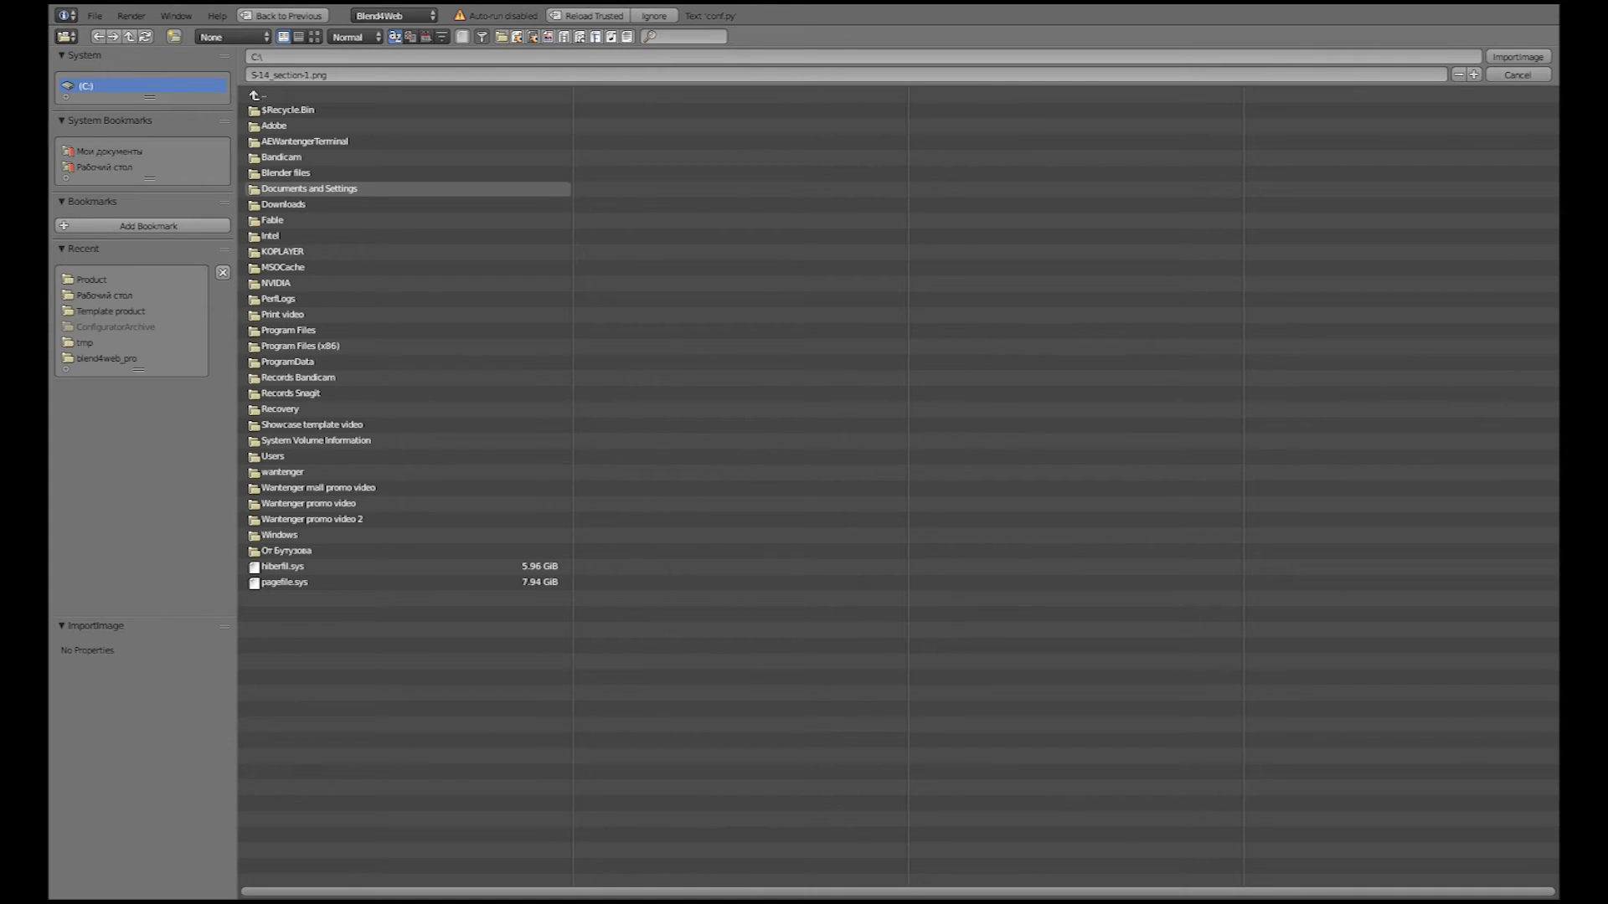
pyautogui.click(1517, 74)
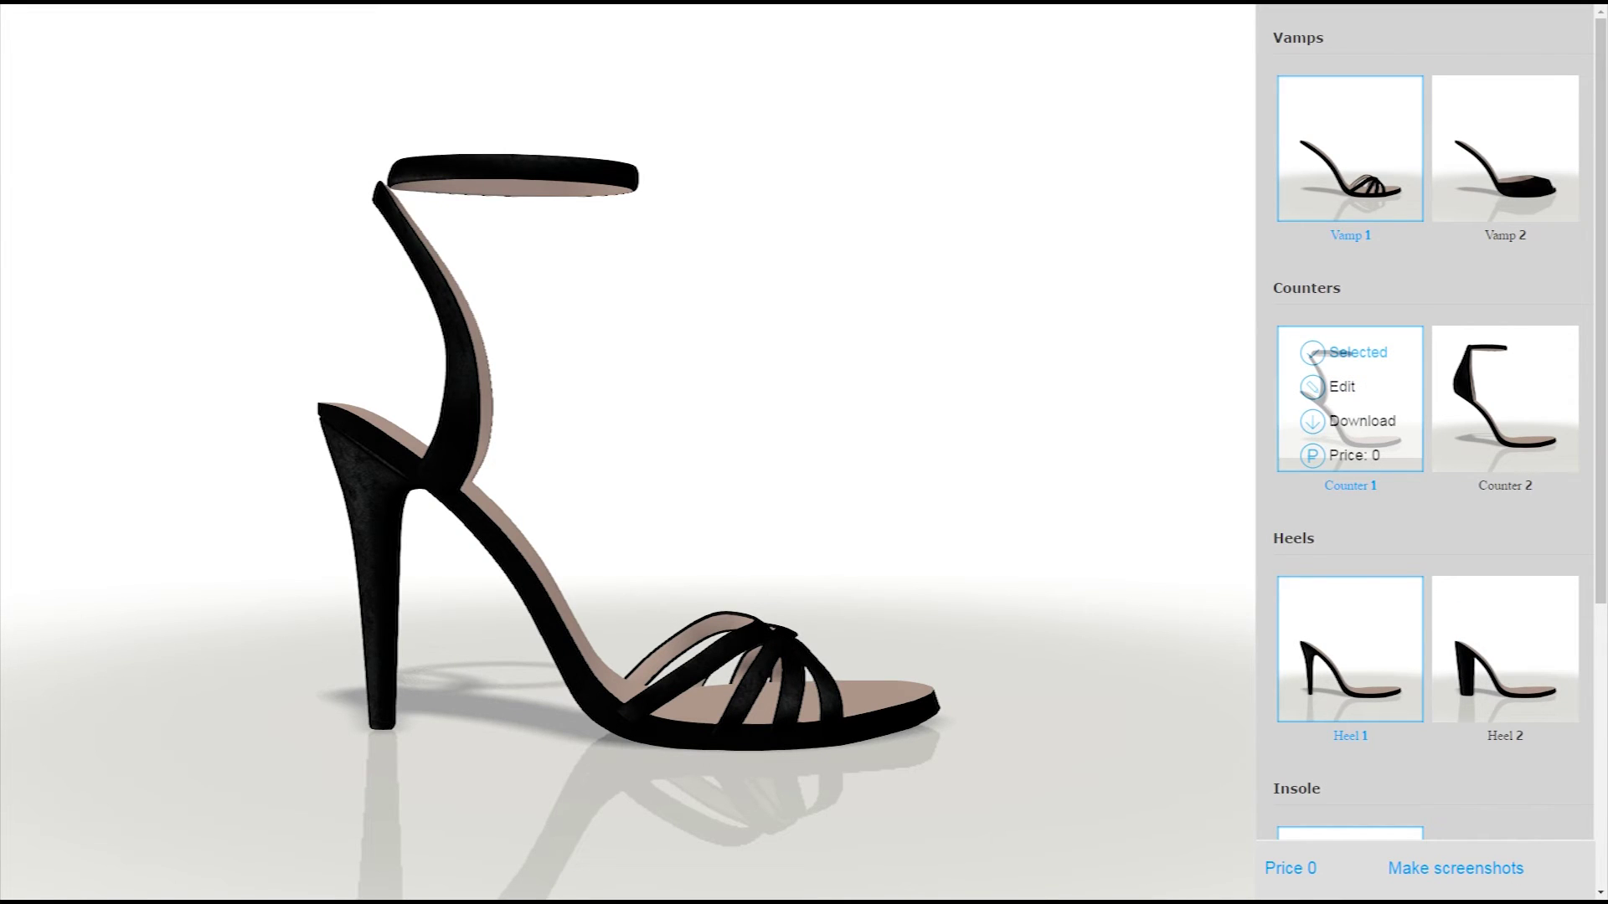
pyautogui.click(1356, 421)
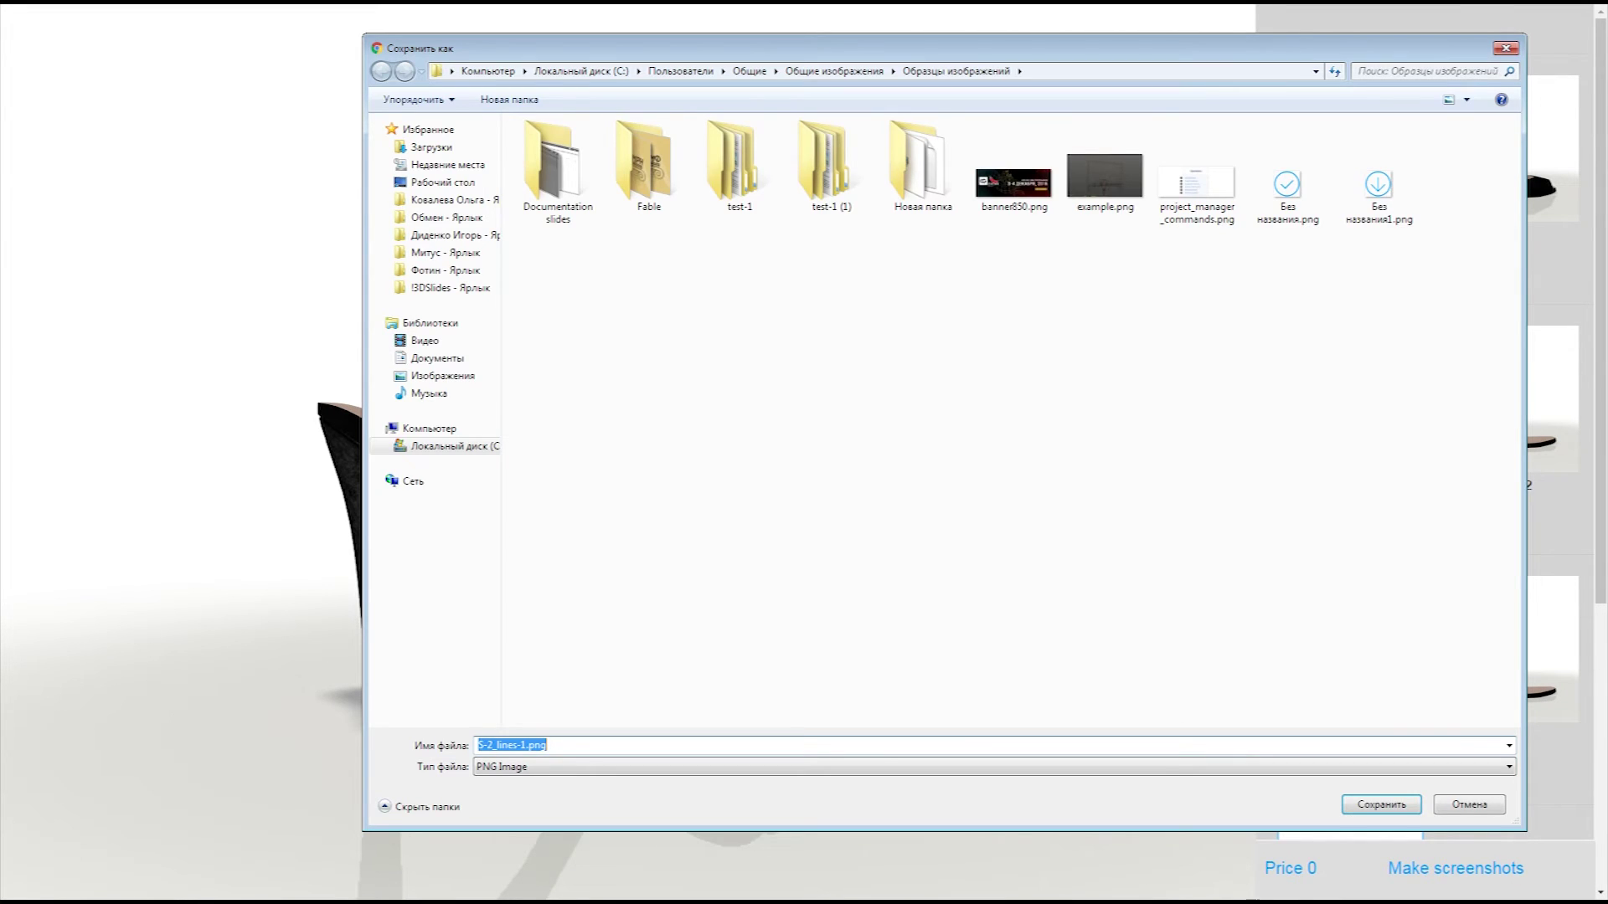
pyautogui.click(1505, 49)
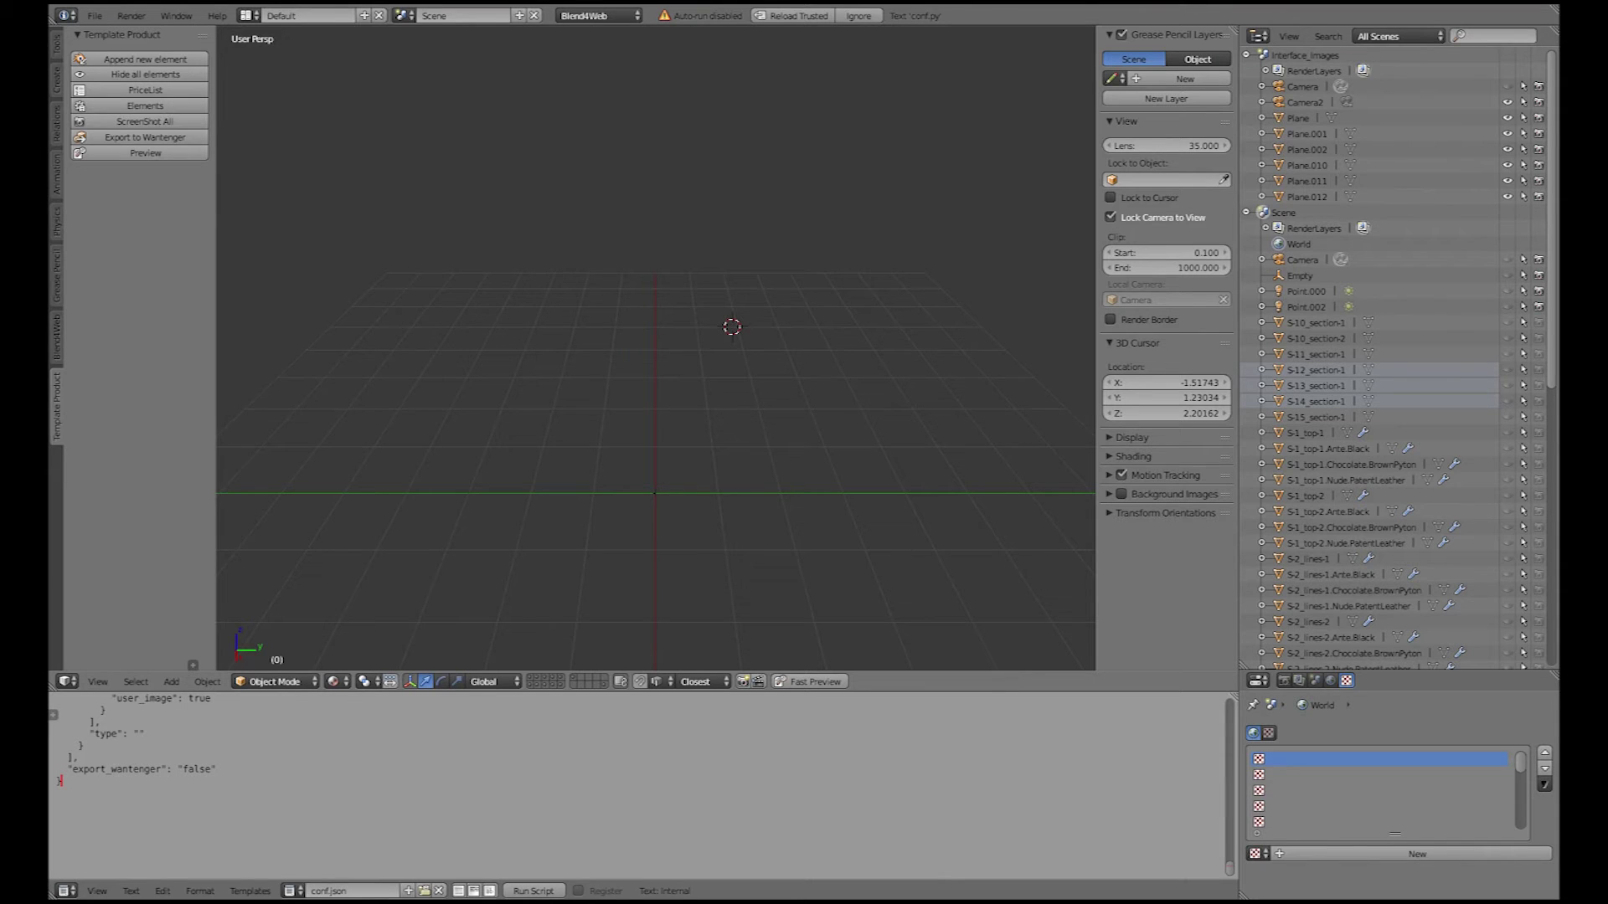
# Step: Show the insole from the Insole section in the viewport, open the Vamps section to view Vamp 1, and close the element list
pyautogui.click(145, 105)
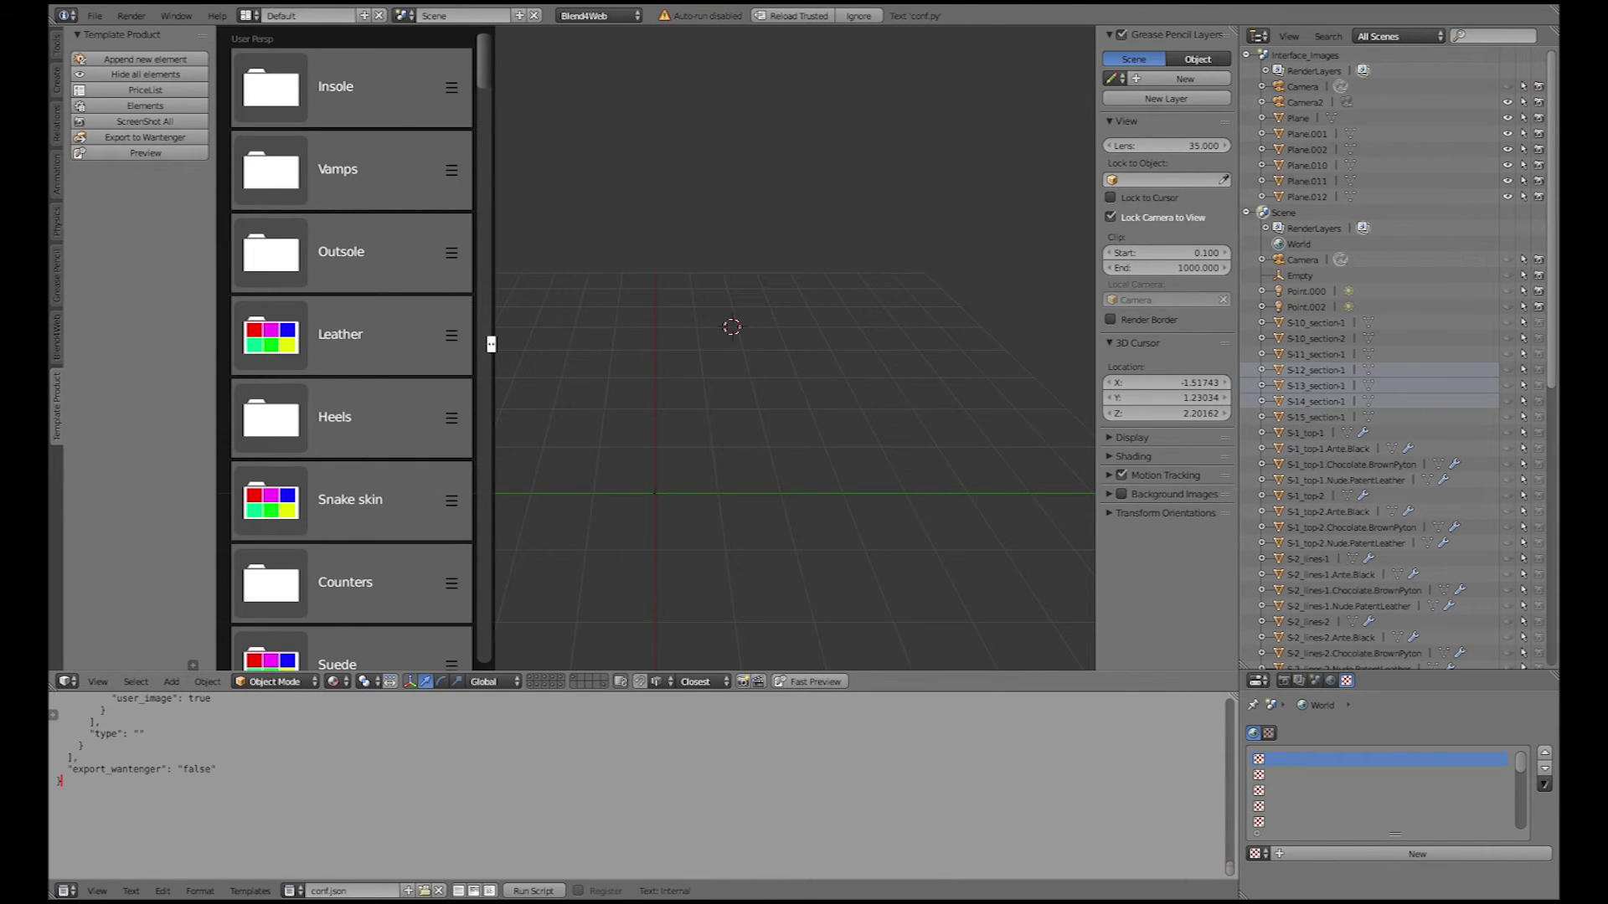
pyautogui.click(334, 87)
pyautogui.click(352, 170)
pyautogui.click(270, 89)
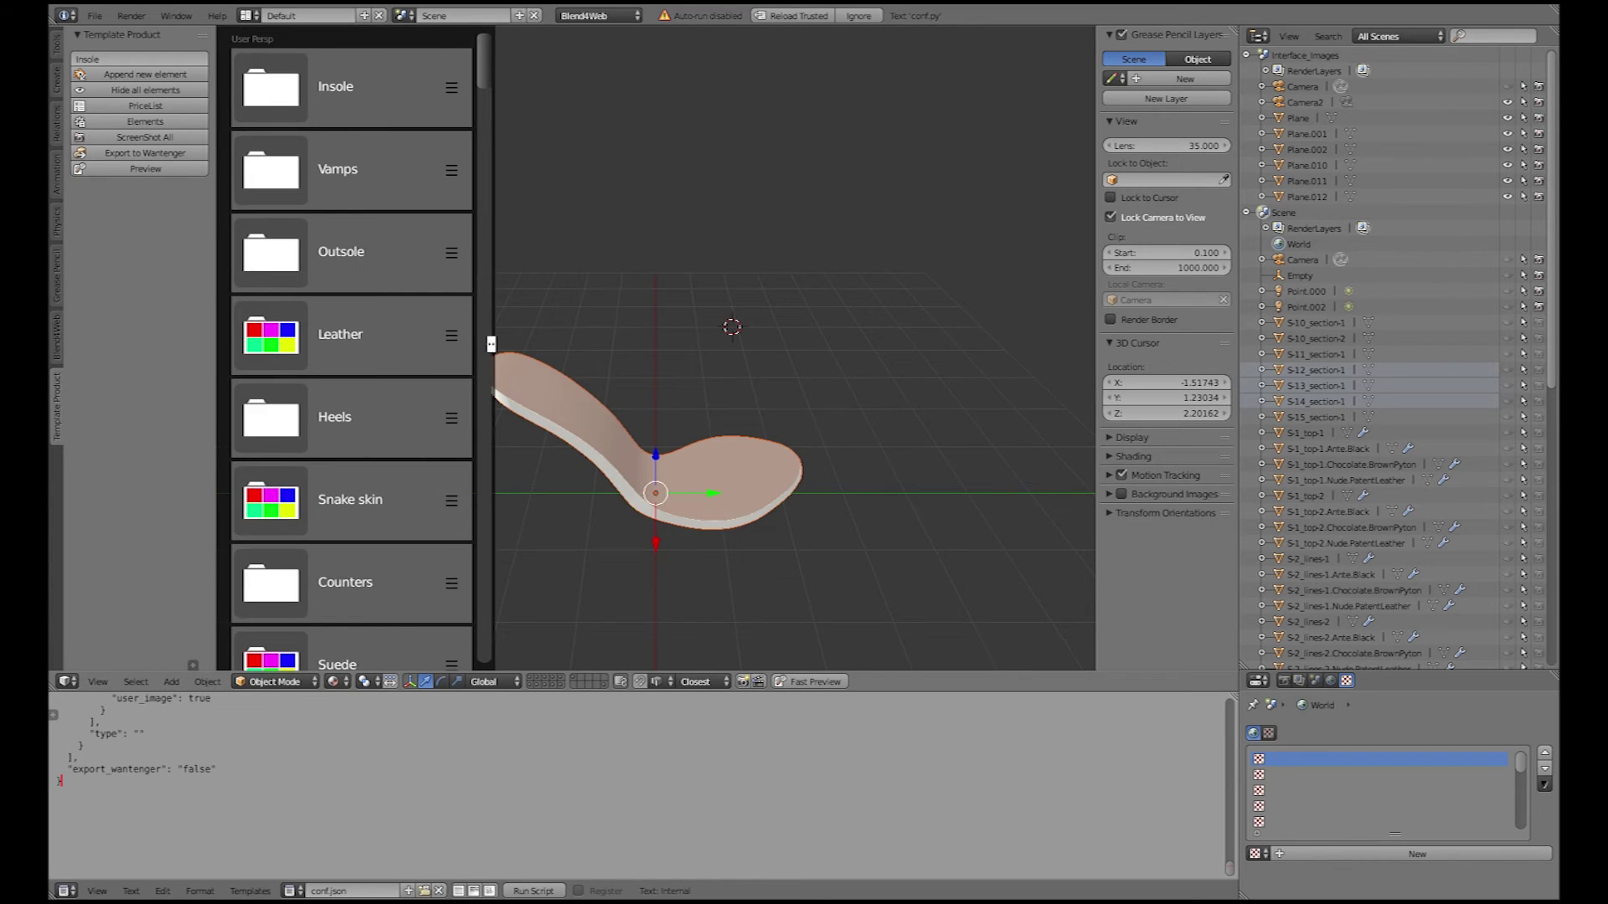
pyautogui.click(351, 170)
pyautogui.click(352, 170)
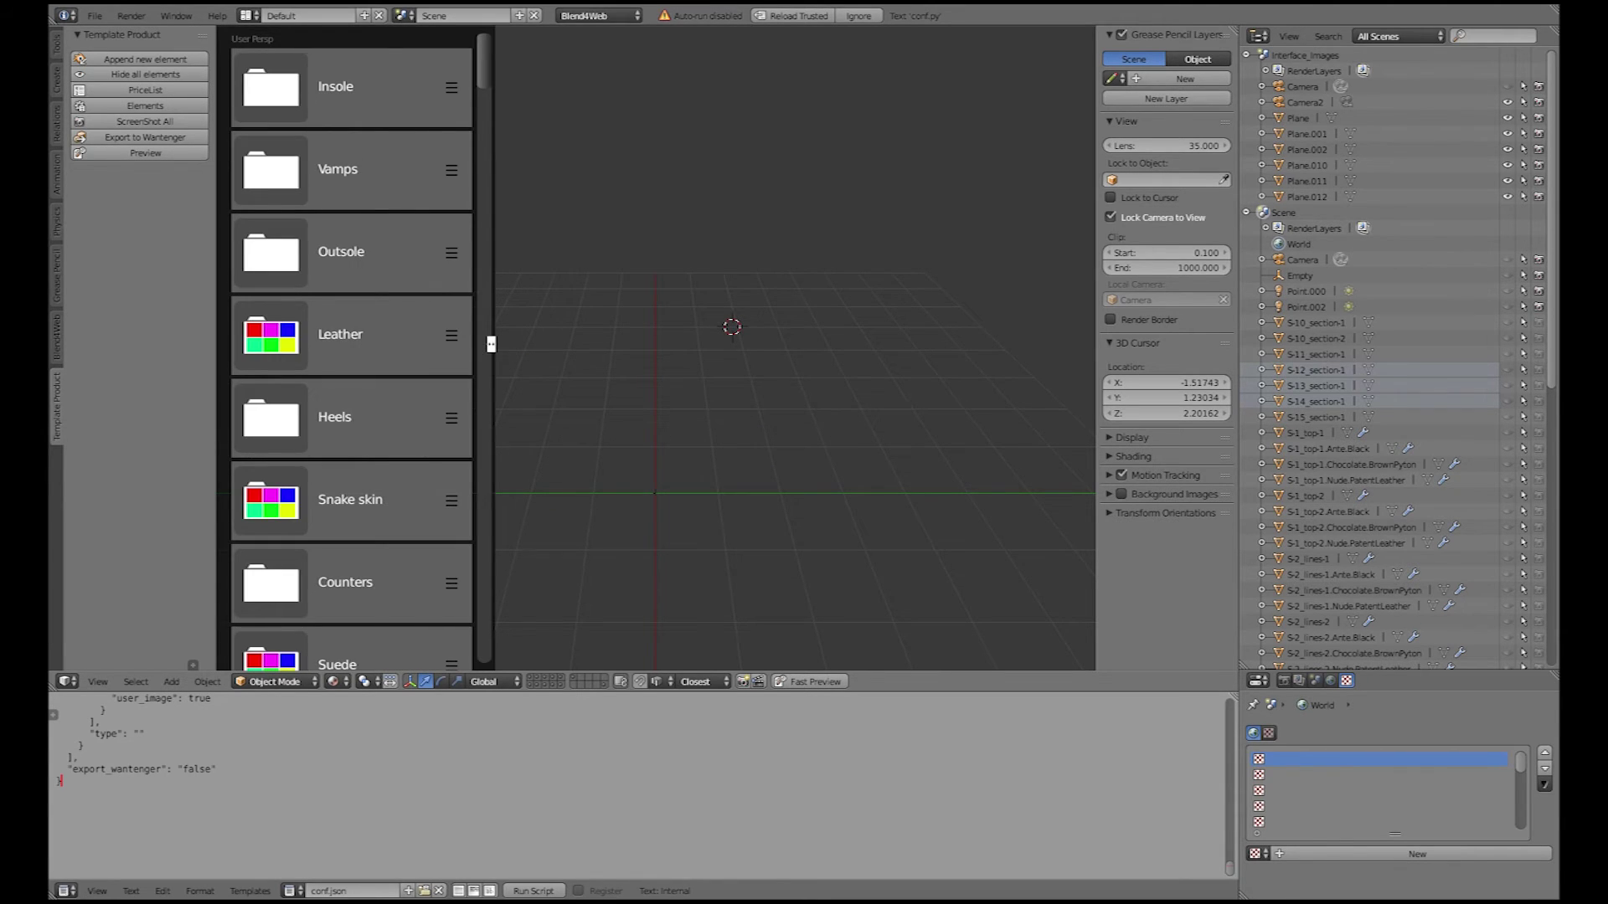
pyautogui.press('Escape')
# Step: Start the export to Wantenger with preview.json as the file name in the configurator folder
pyautogui.click(145, 137)
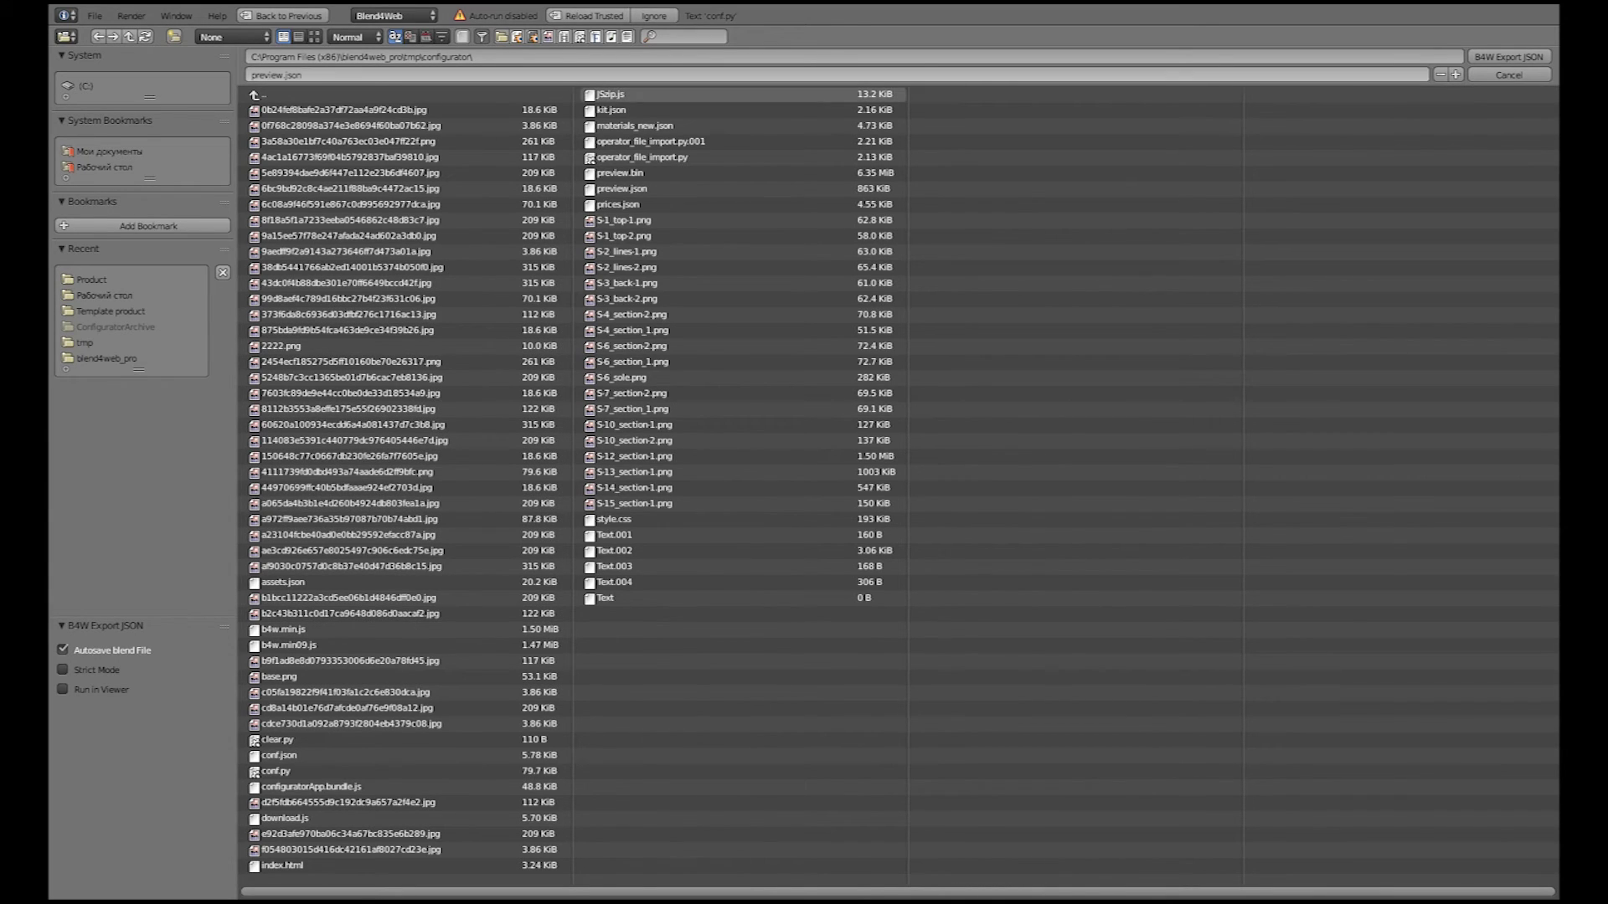
pyautogui.click(720, 75)
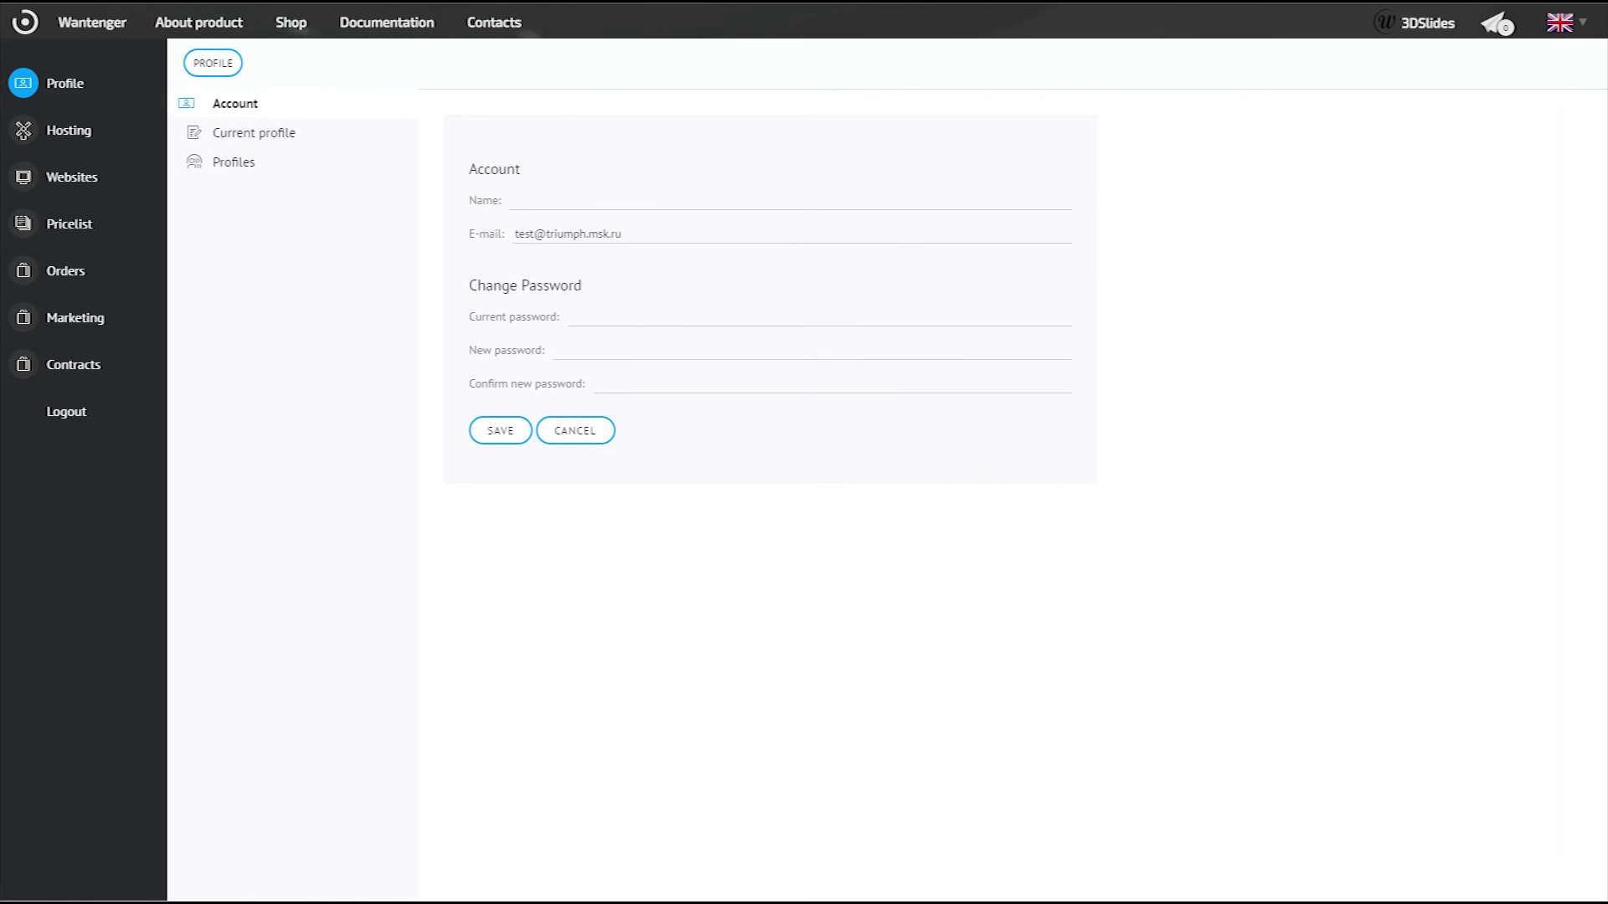
# Step: Switch to the Wantenger account and set up a new website named ShoesConfigurator with Russian and English as languages
pyautogui.click(72, 177)
pyautogui.click(1376, 158)
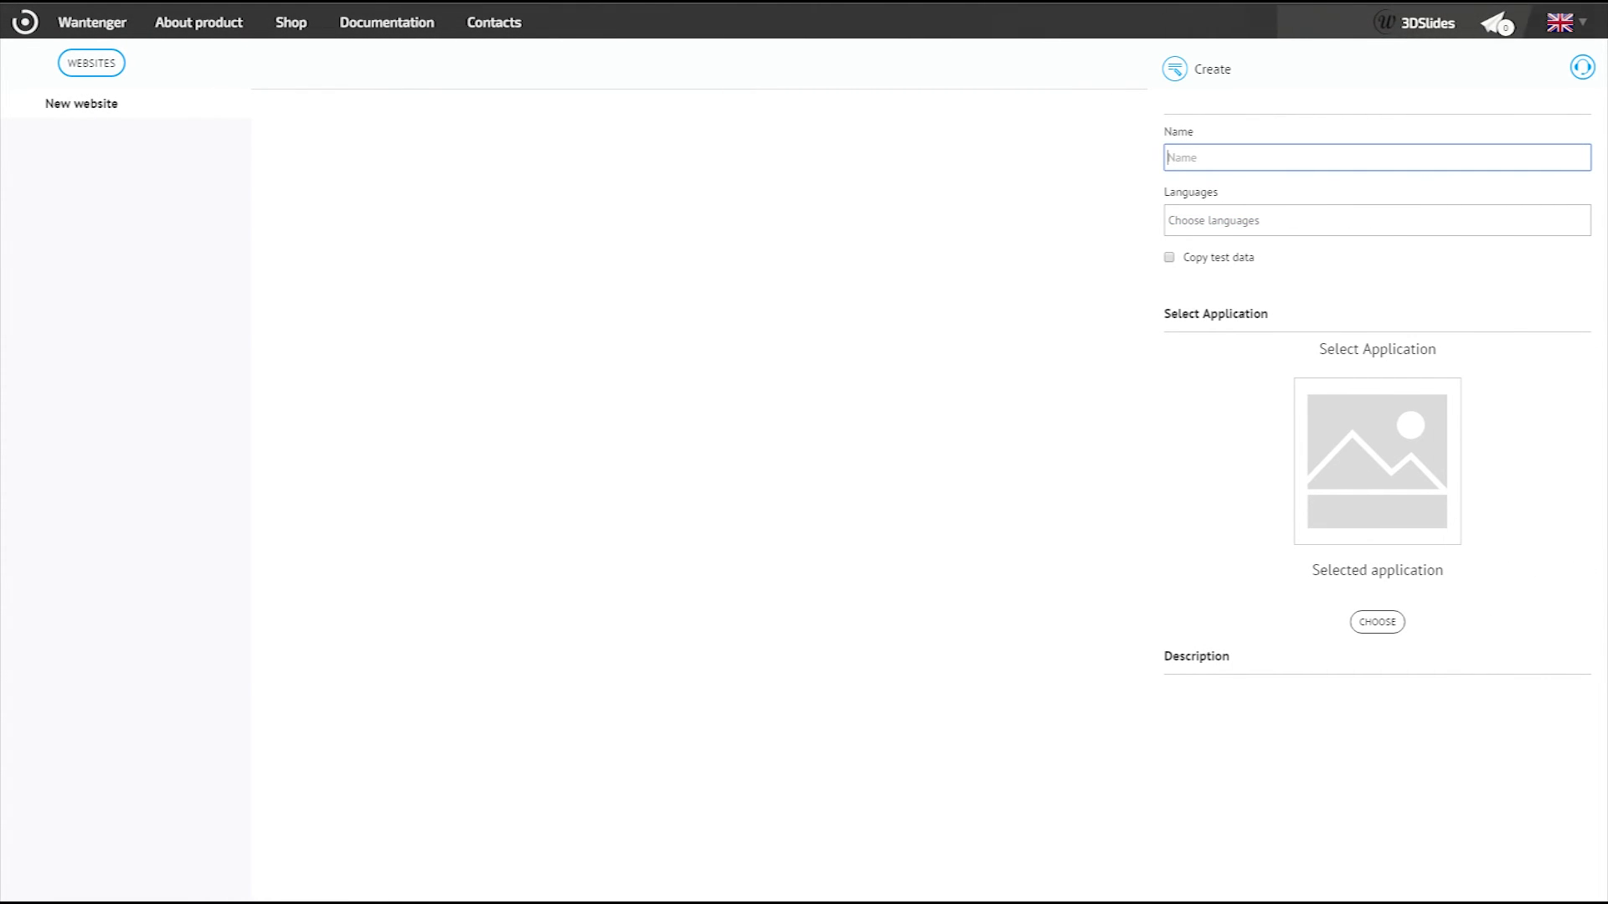
pyautogui.write('Shoes')
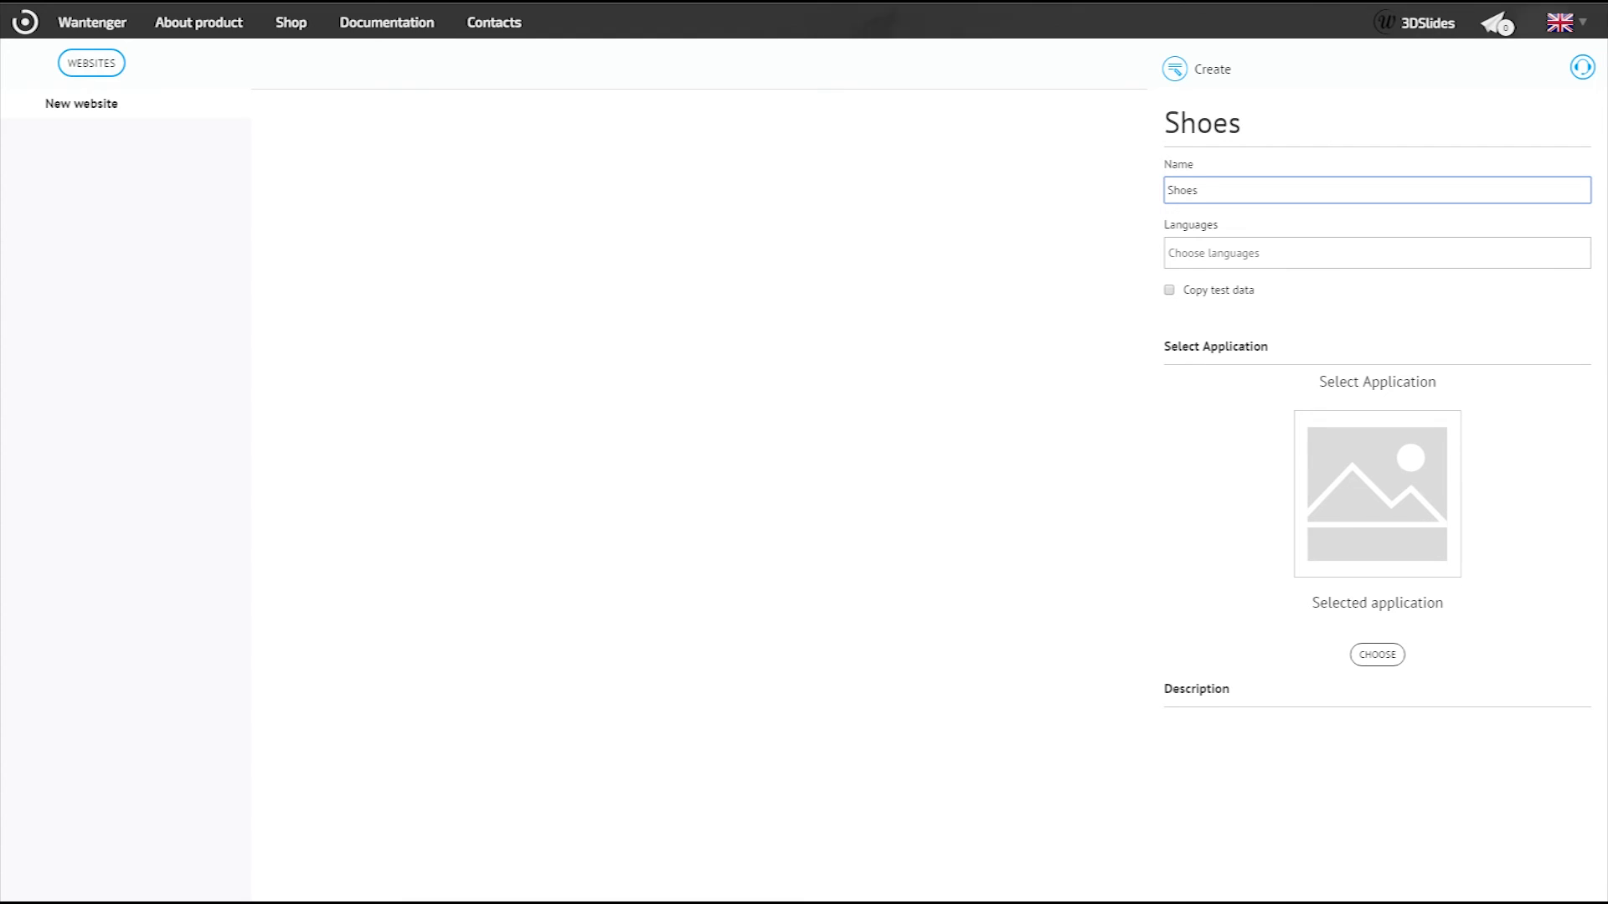
pyautogui.write('Configurator')
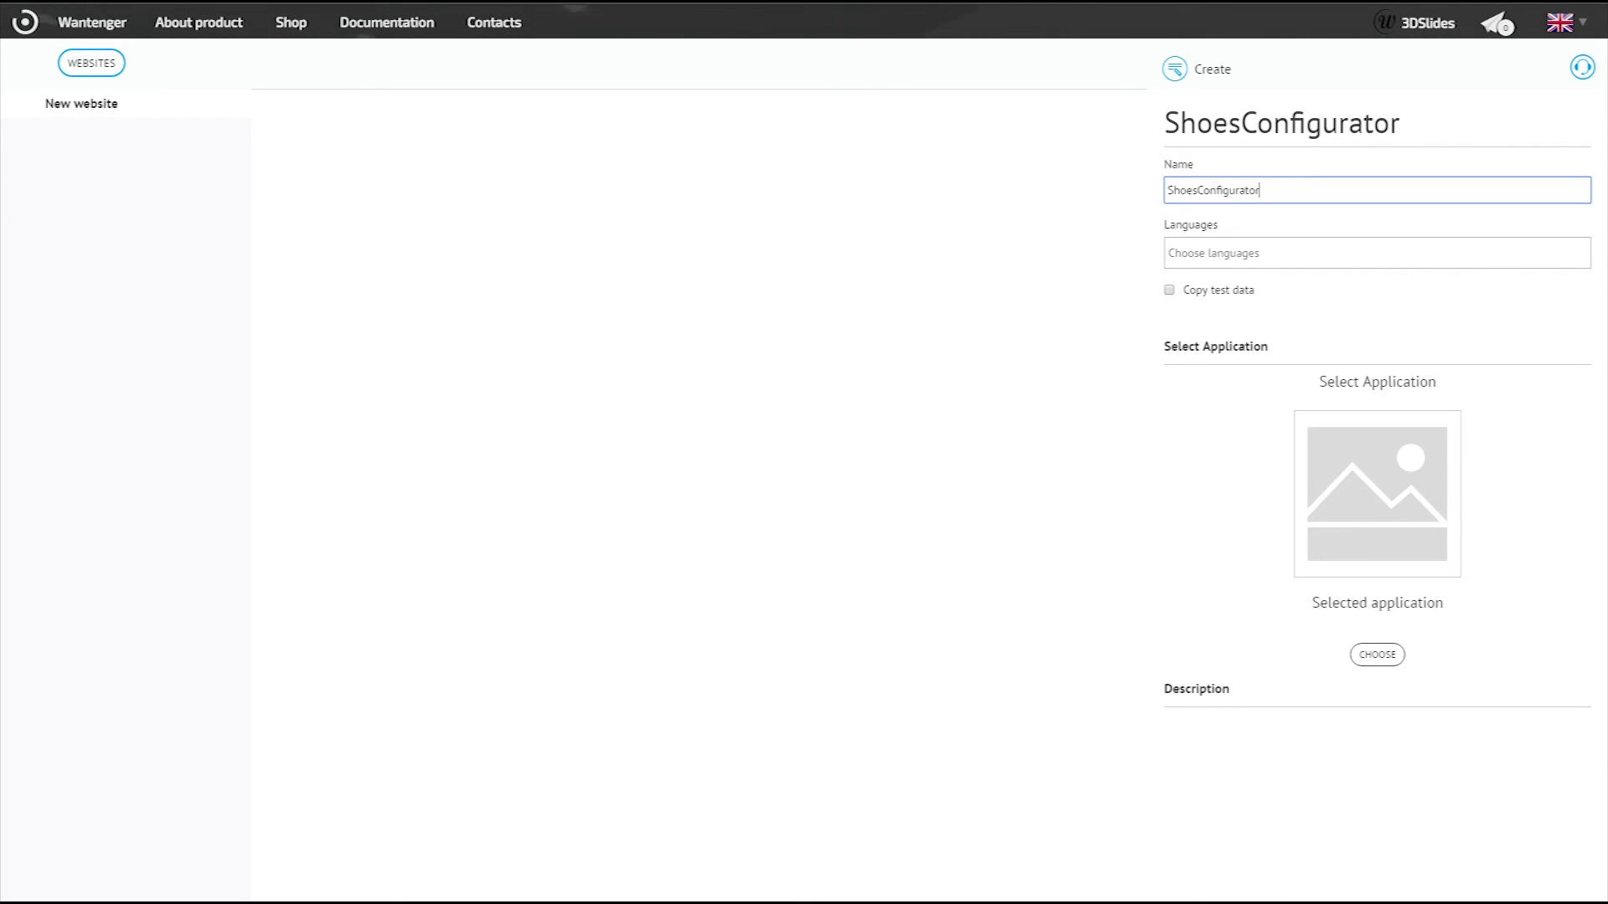
pyautogui.click(1214, 253)
pyautogui.click(1183, 274)
pyautogui.click(1183, 297)
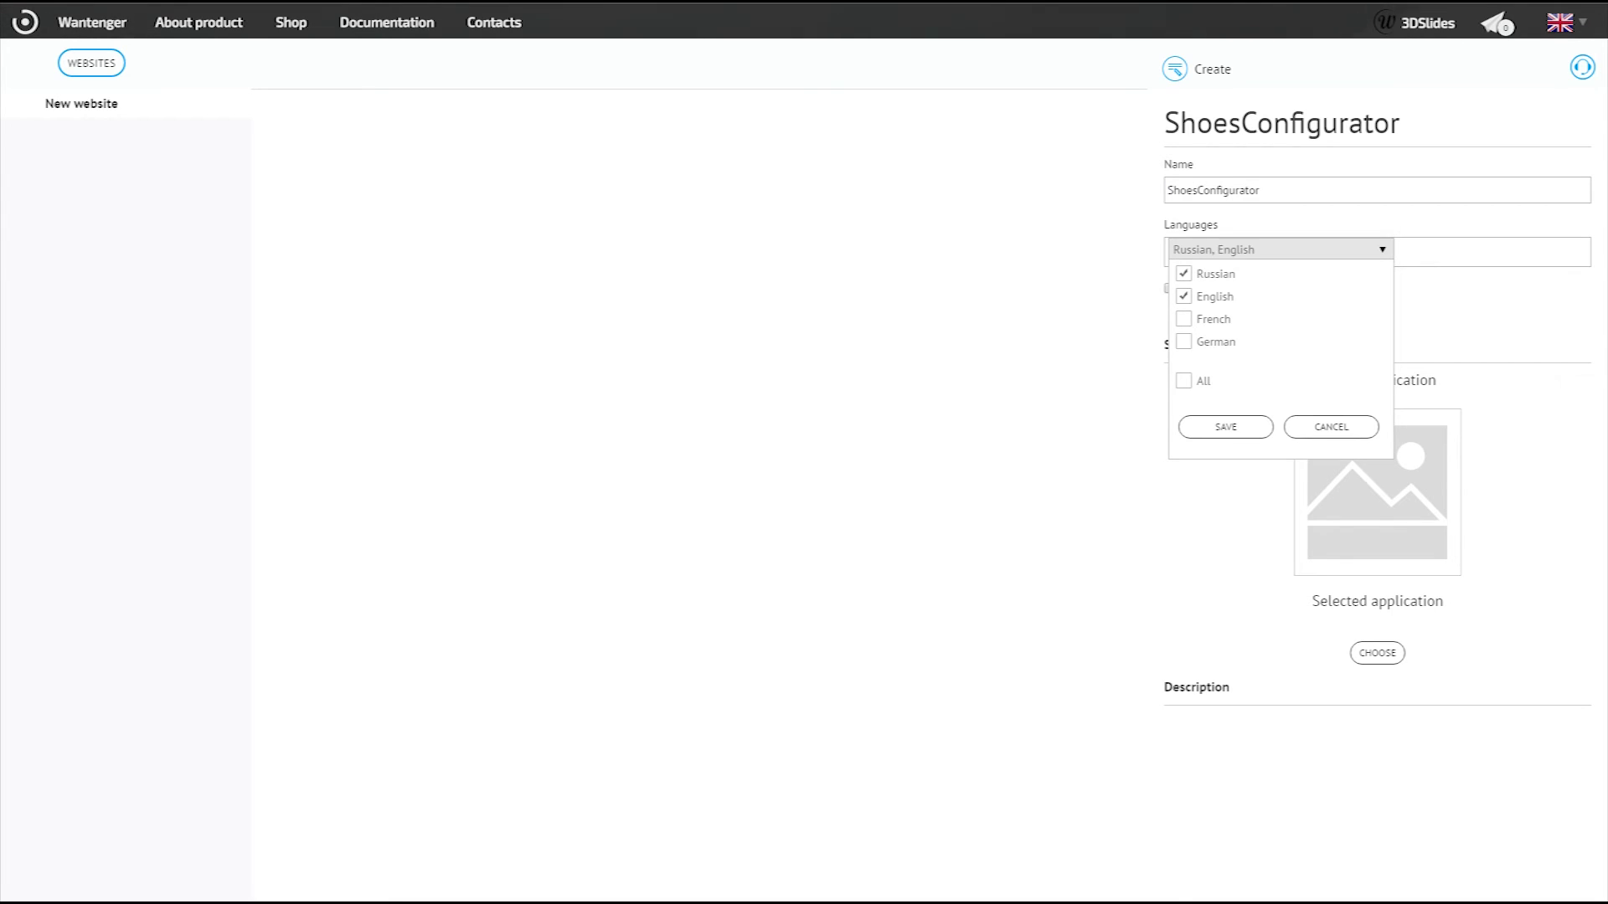
pyautogui.click(1226, 427)
# Step: Choose the "Showcase" application for the new website and create it
pyautogui.click(1378, 653)
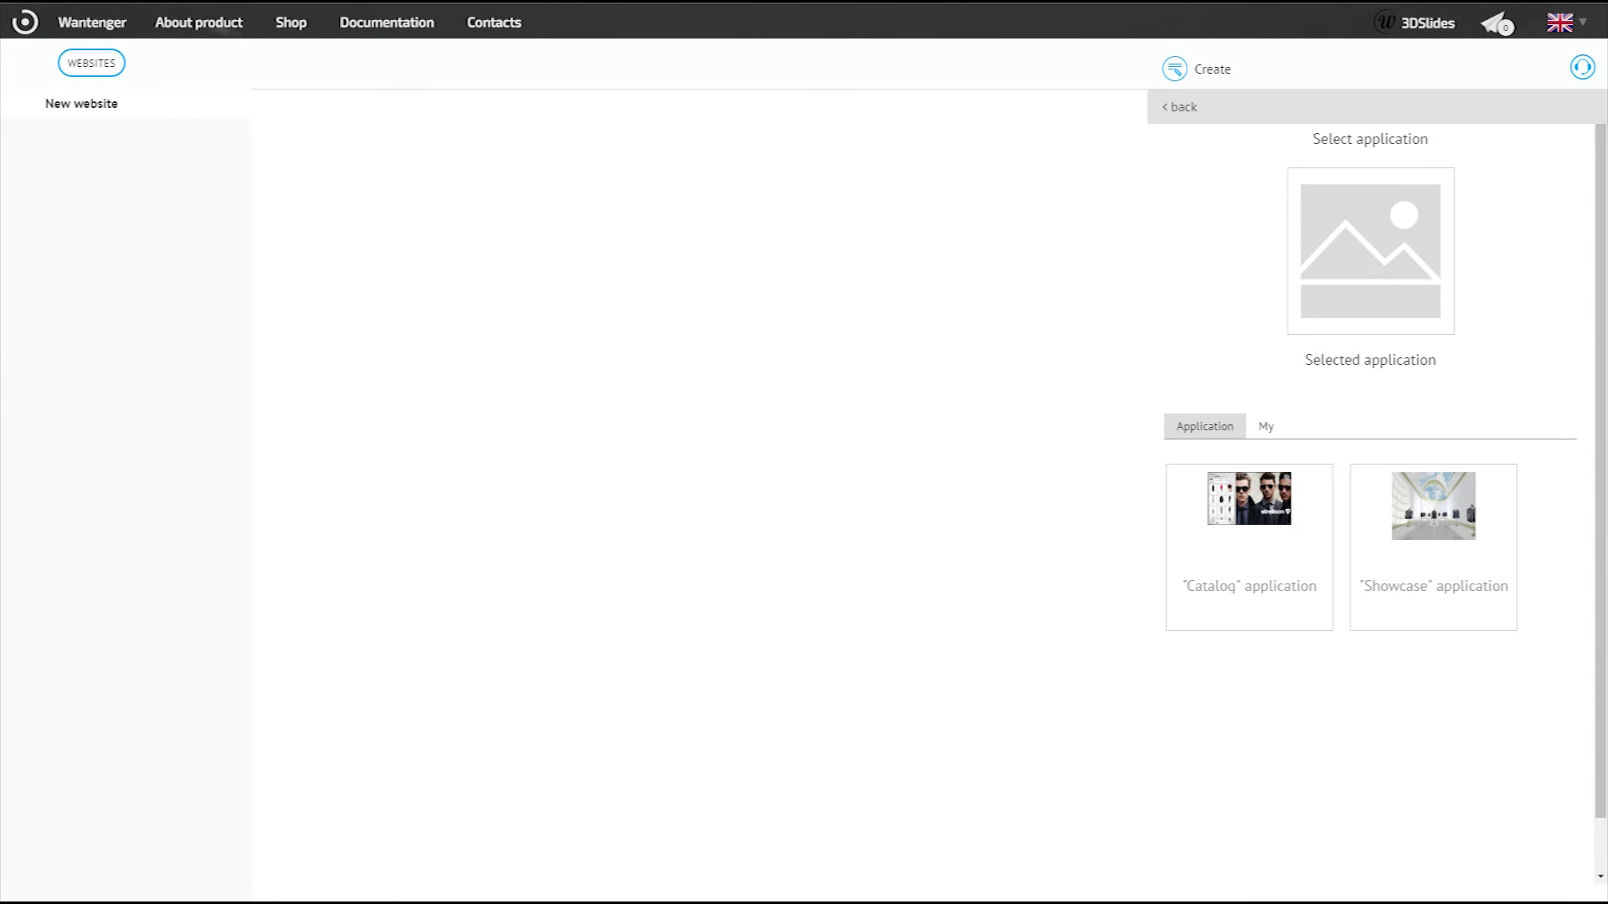
pyautogui.click(1433, 548)
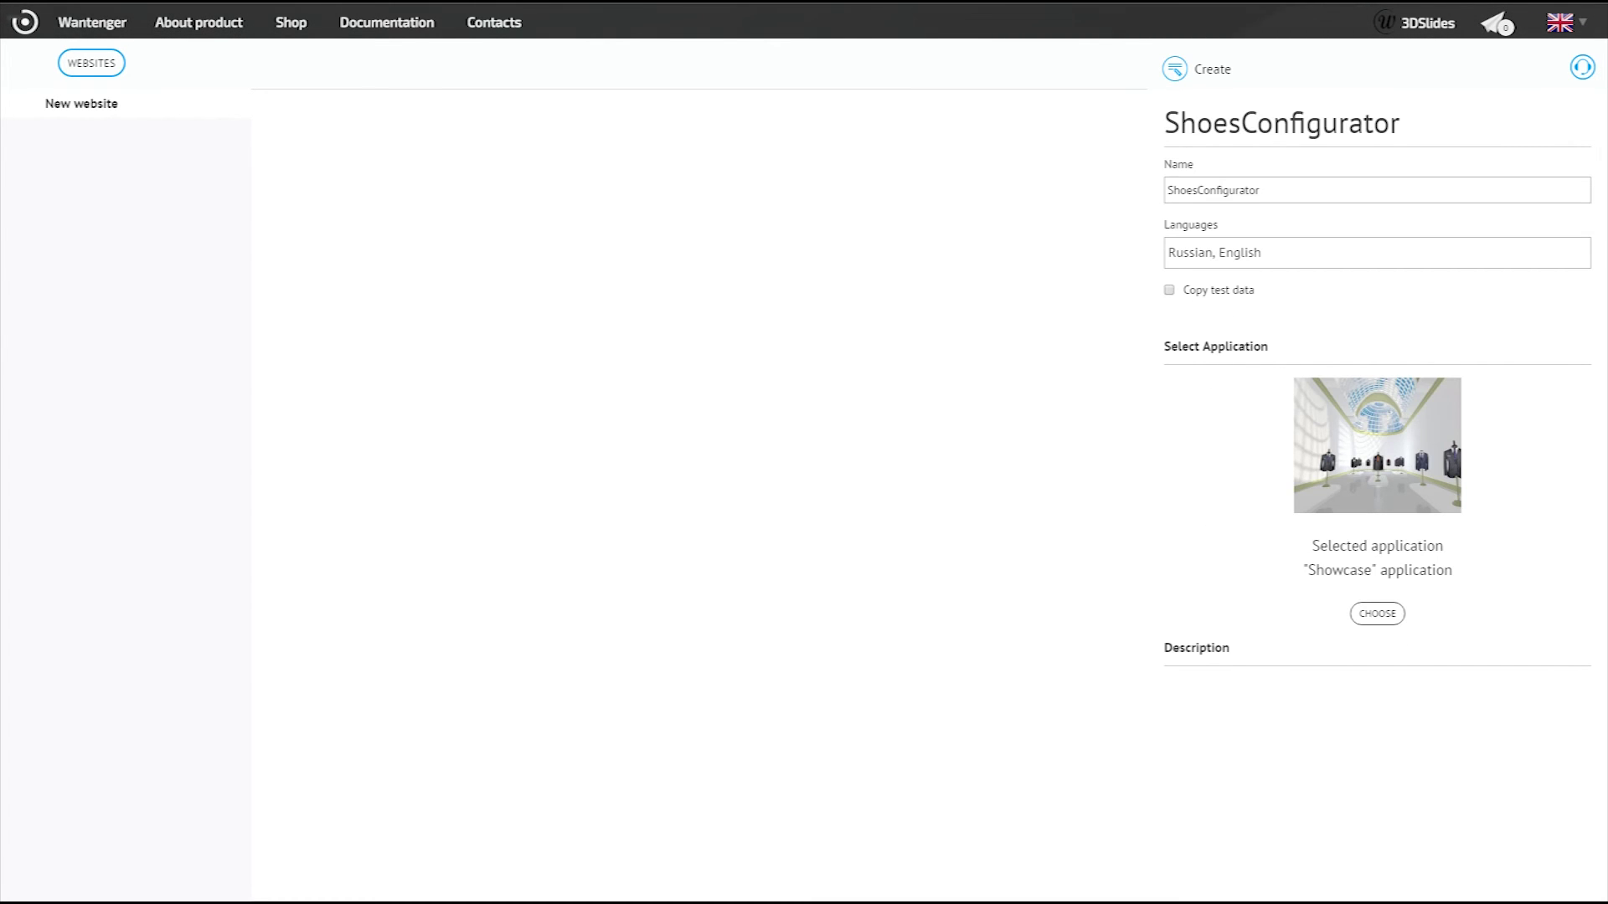
pyautogui.click(1175, 68)
pyautogui.press('Return')
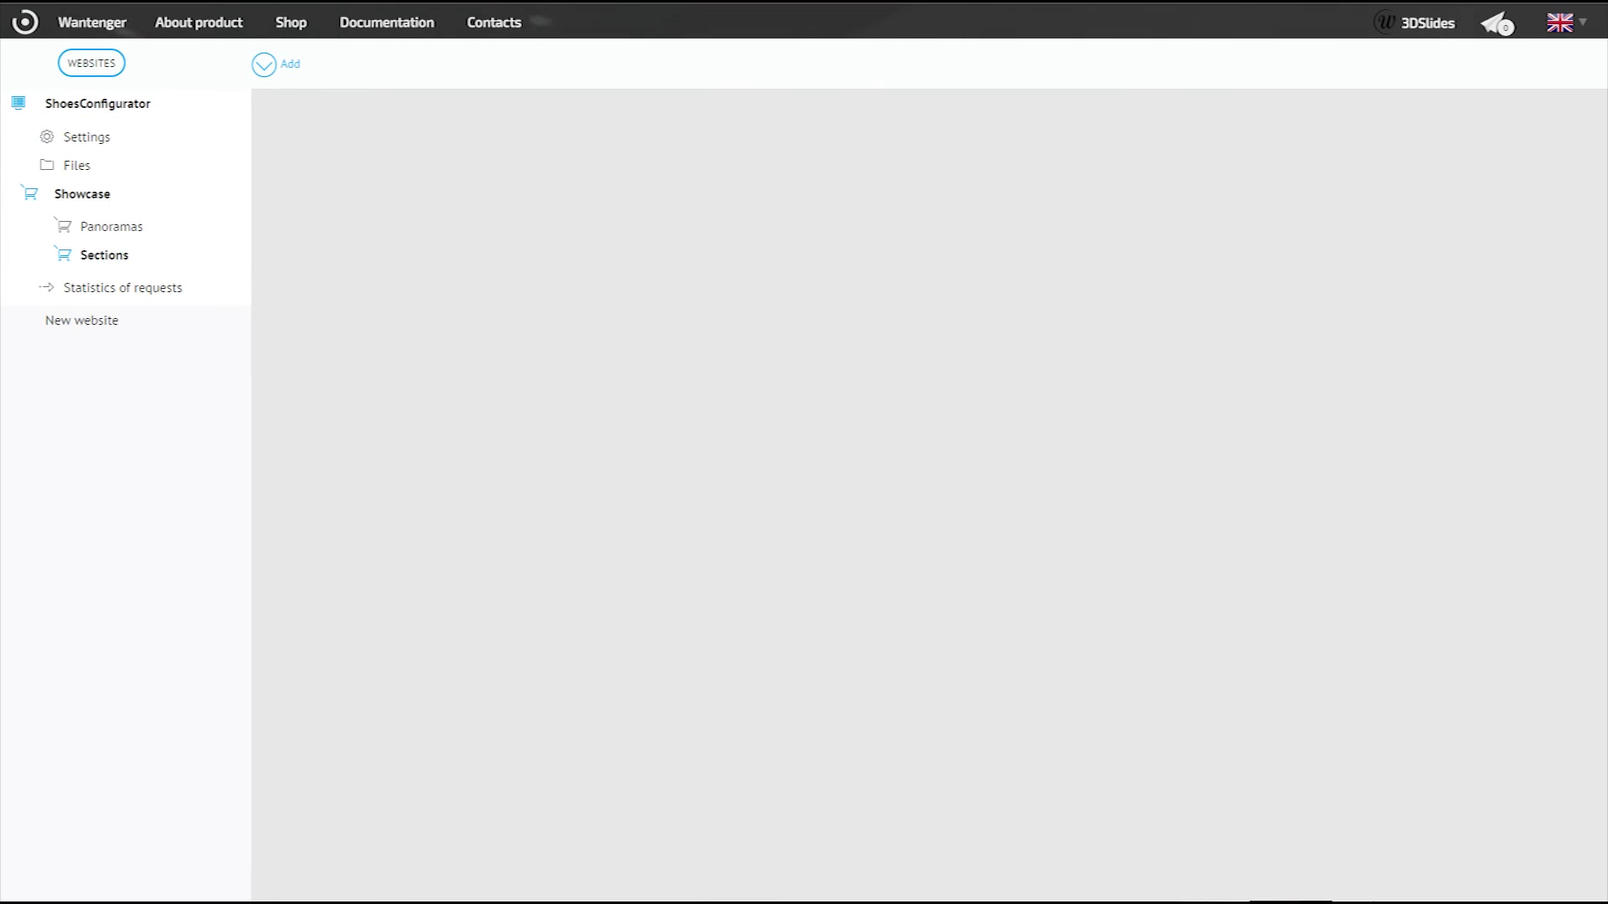
# Step: Add a section to the showcase, create a room inside it, and select that room
pyautogui.click(289, 65)
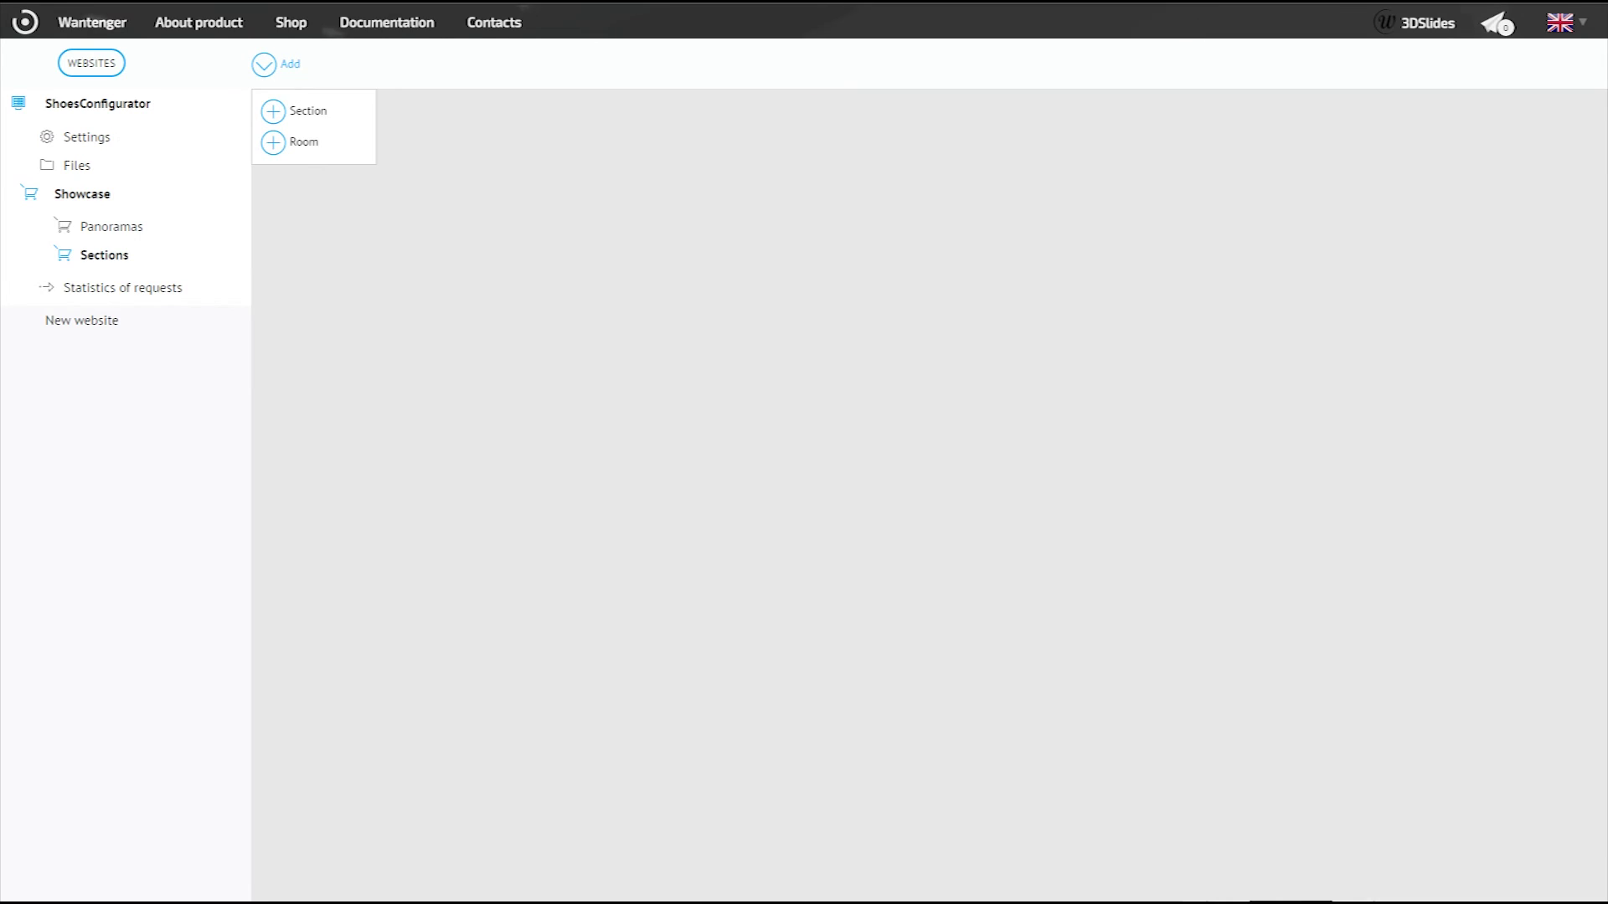
pyautogui.click(307, 112)
pyautogui.click(288, 65)
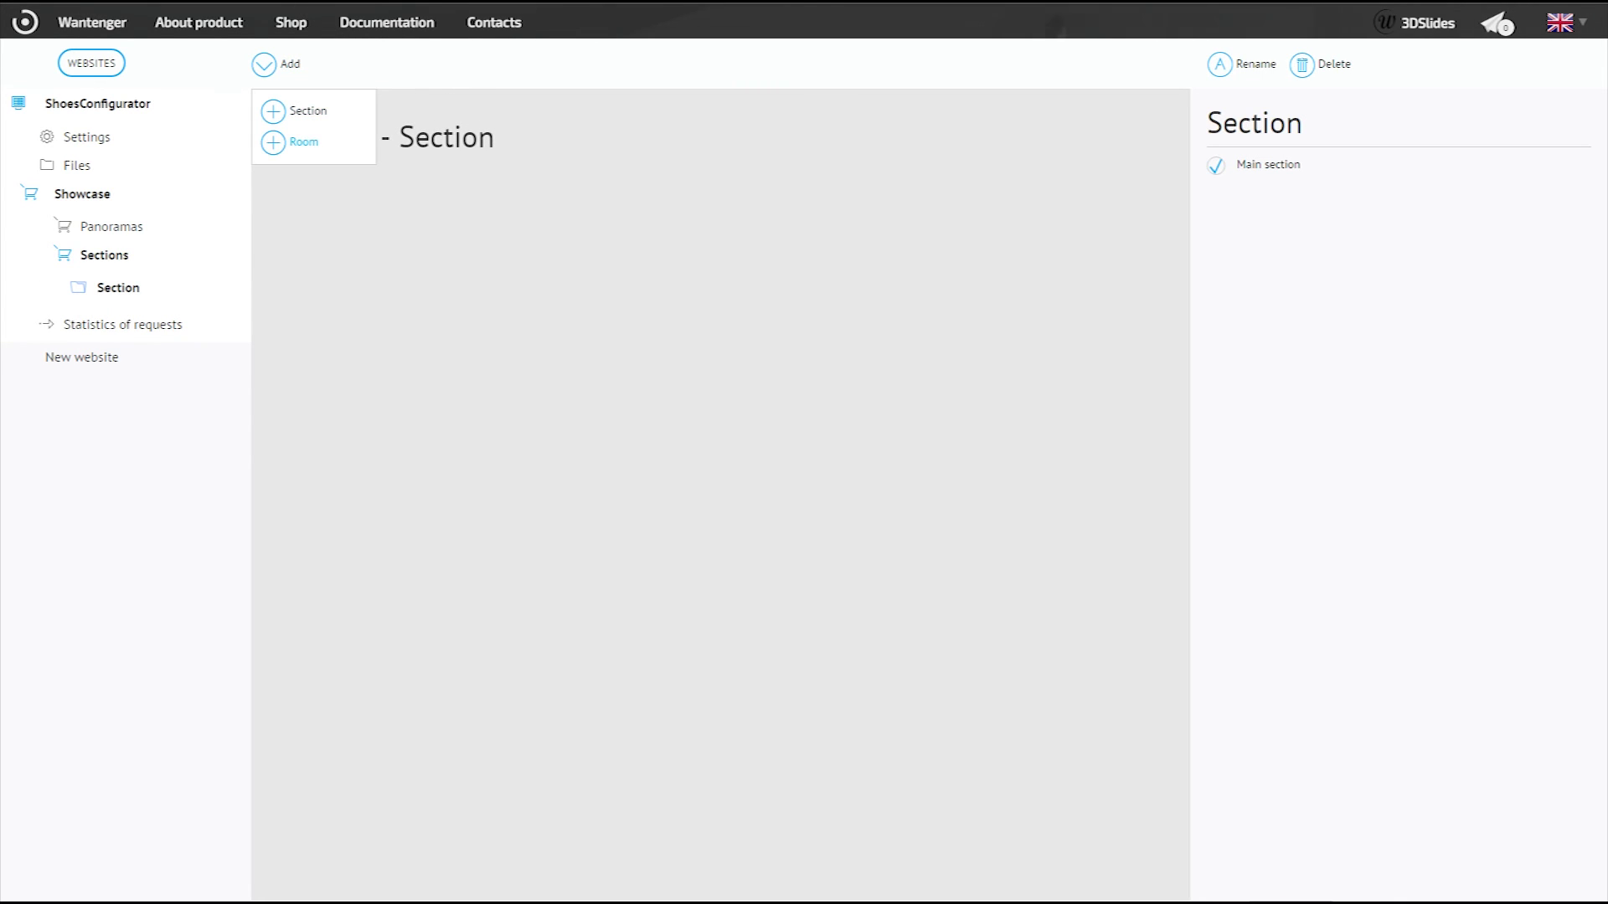
pyautogui.click(304, 142)
pyautogui.click(402, 303)
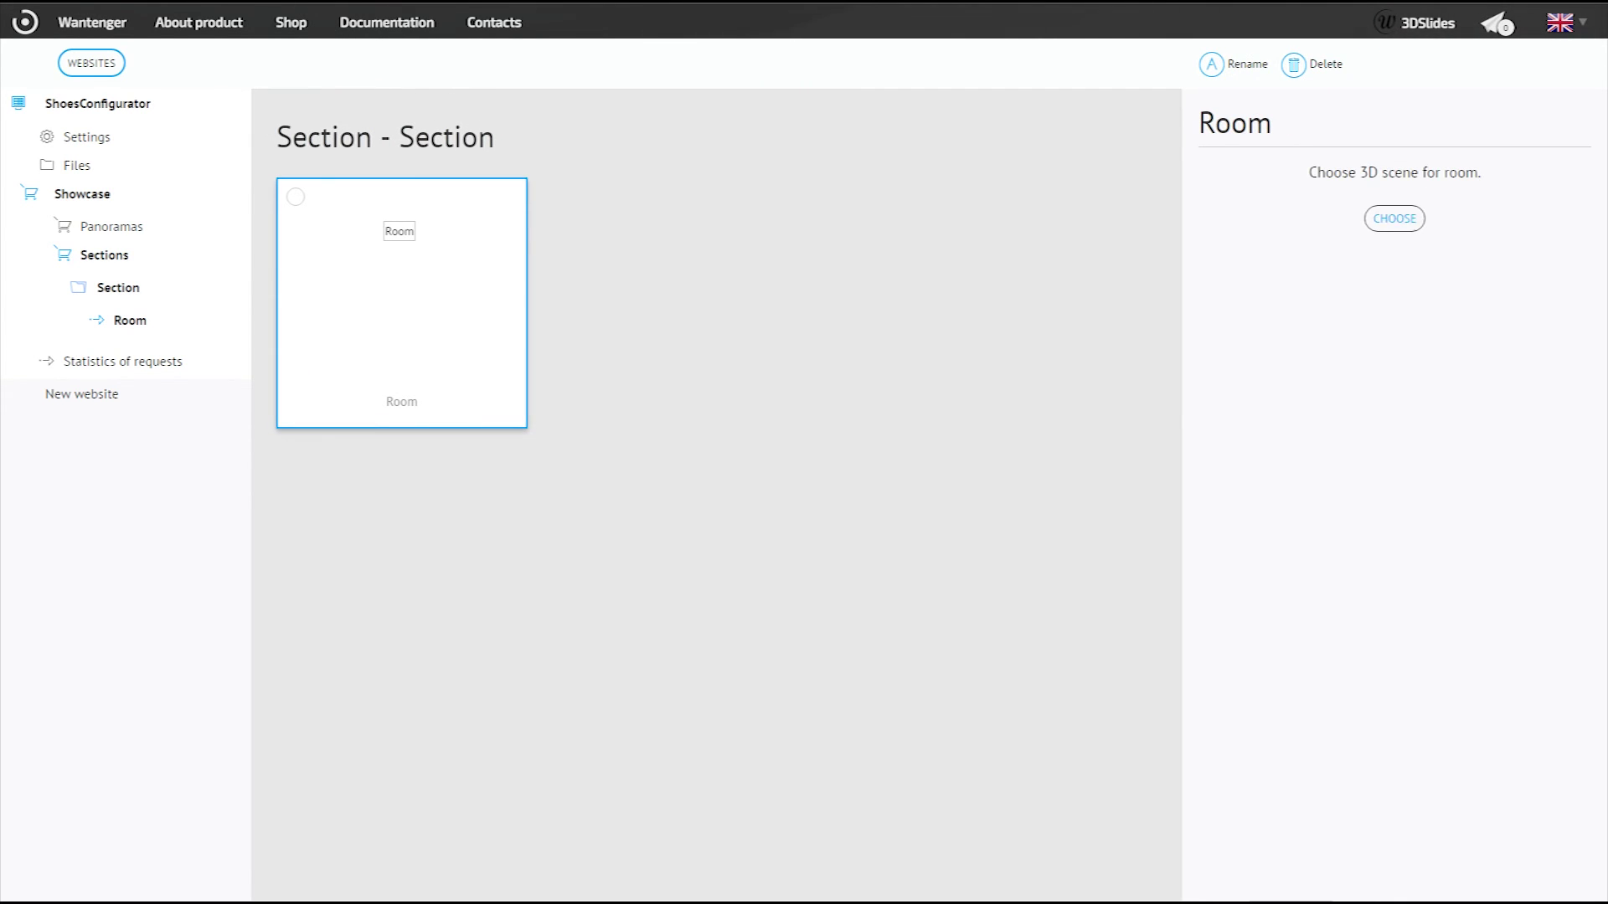
# Step: Upload a custom 3D scene file as the model for the room
pyautogui.click(1394, 219)
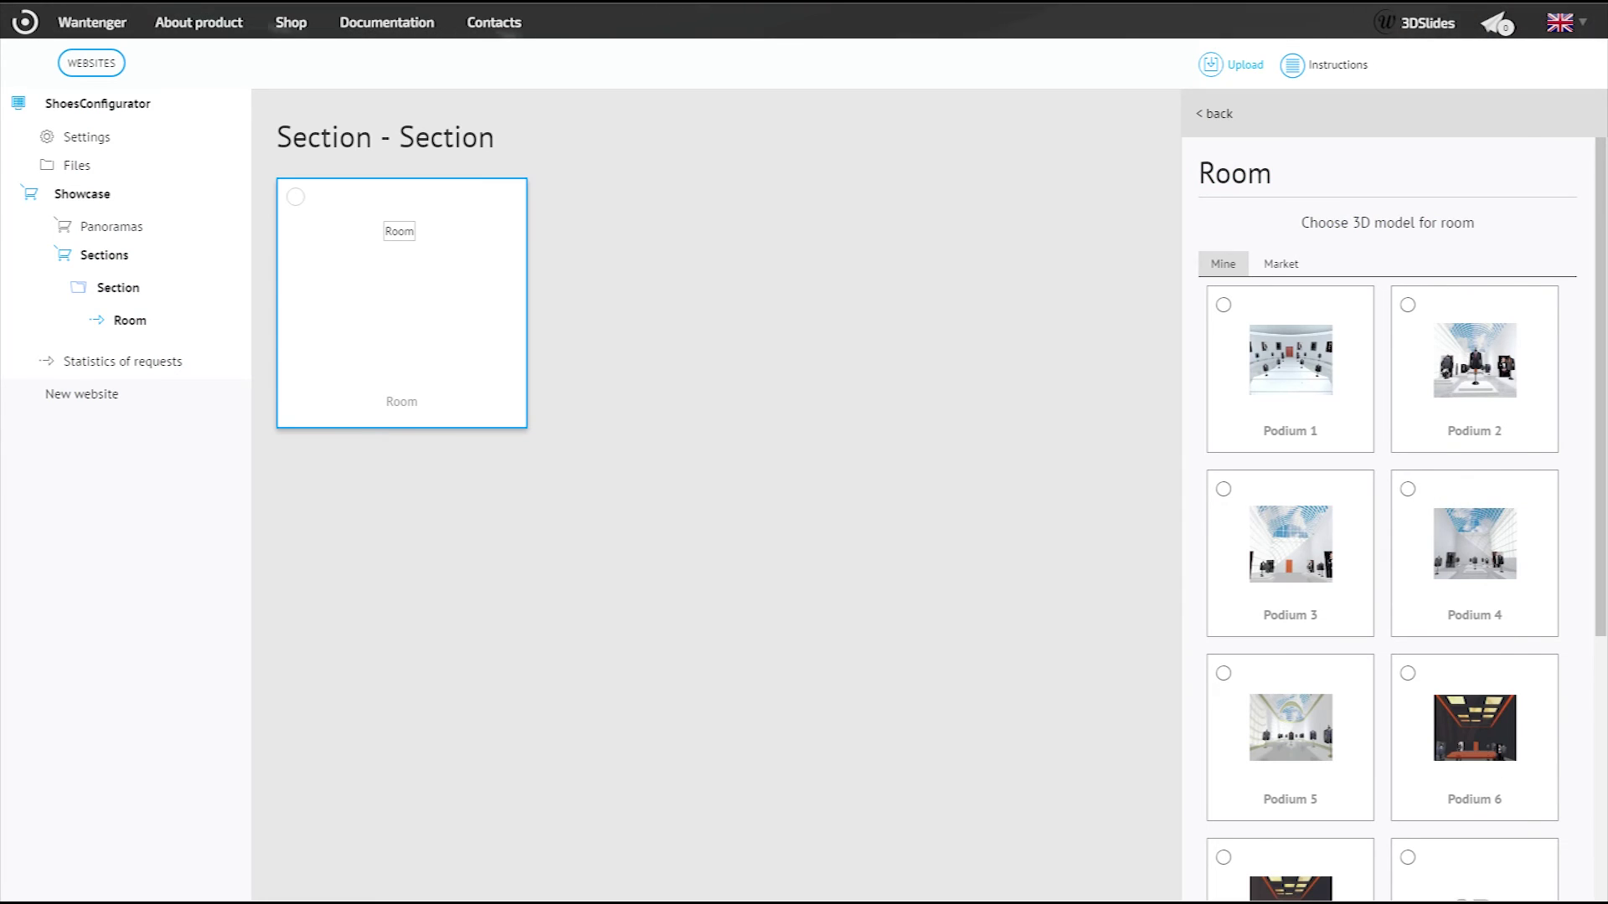
pyautogui.click(1231, 65)
pyautogui.doubleClick(1470, 293)
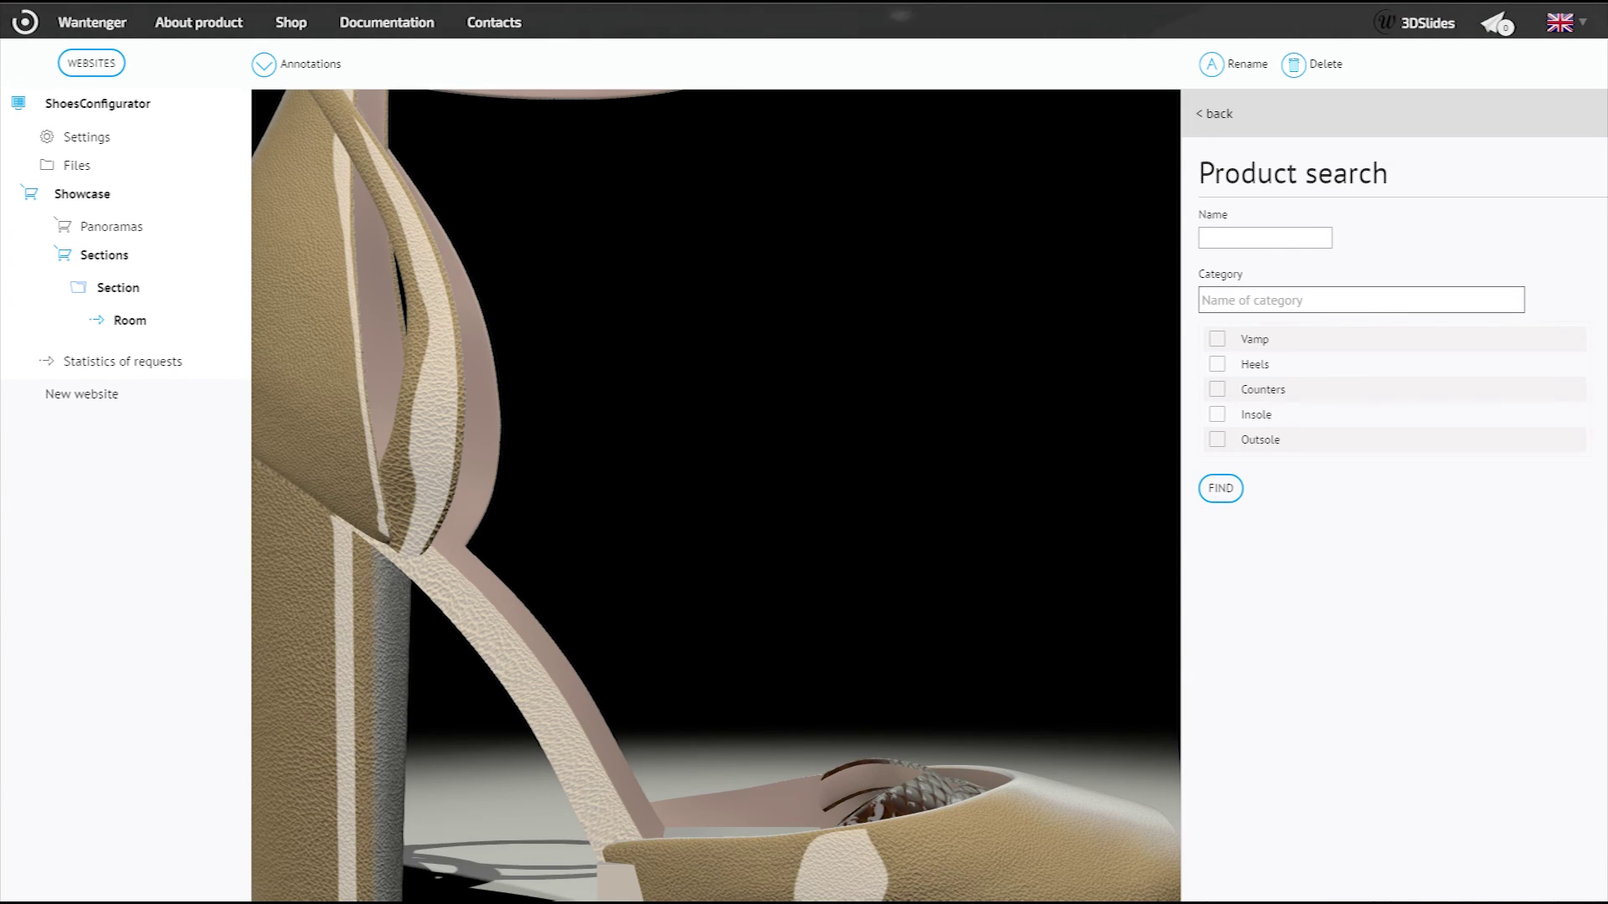
# Step: Search for products in the Vamp category and pick one from the results
pyautogui.click(1217, 339)
pyautogui.click(1221, 488)
pyautogui.click(1290, 565)
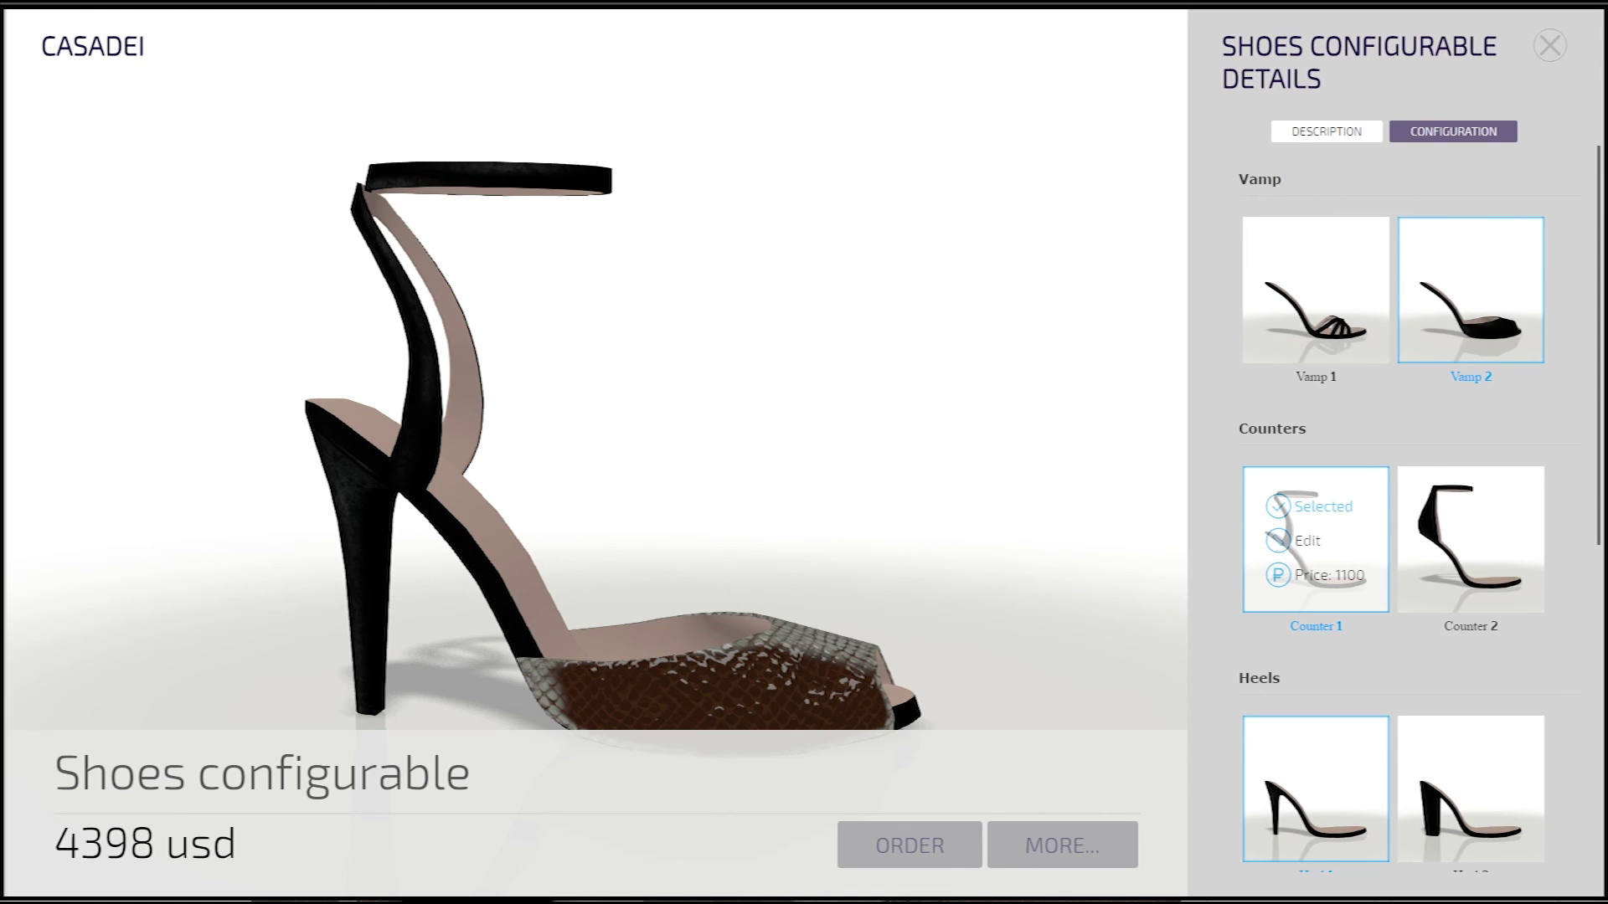
# Step: Switch the configurable shoe to Counter 2, and compare the wide block heel before returning to the slim heel
pyautogui.click(1461, 522)
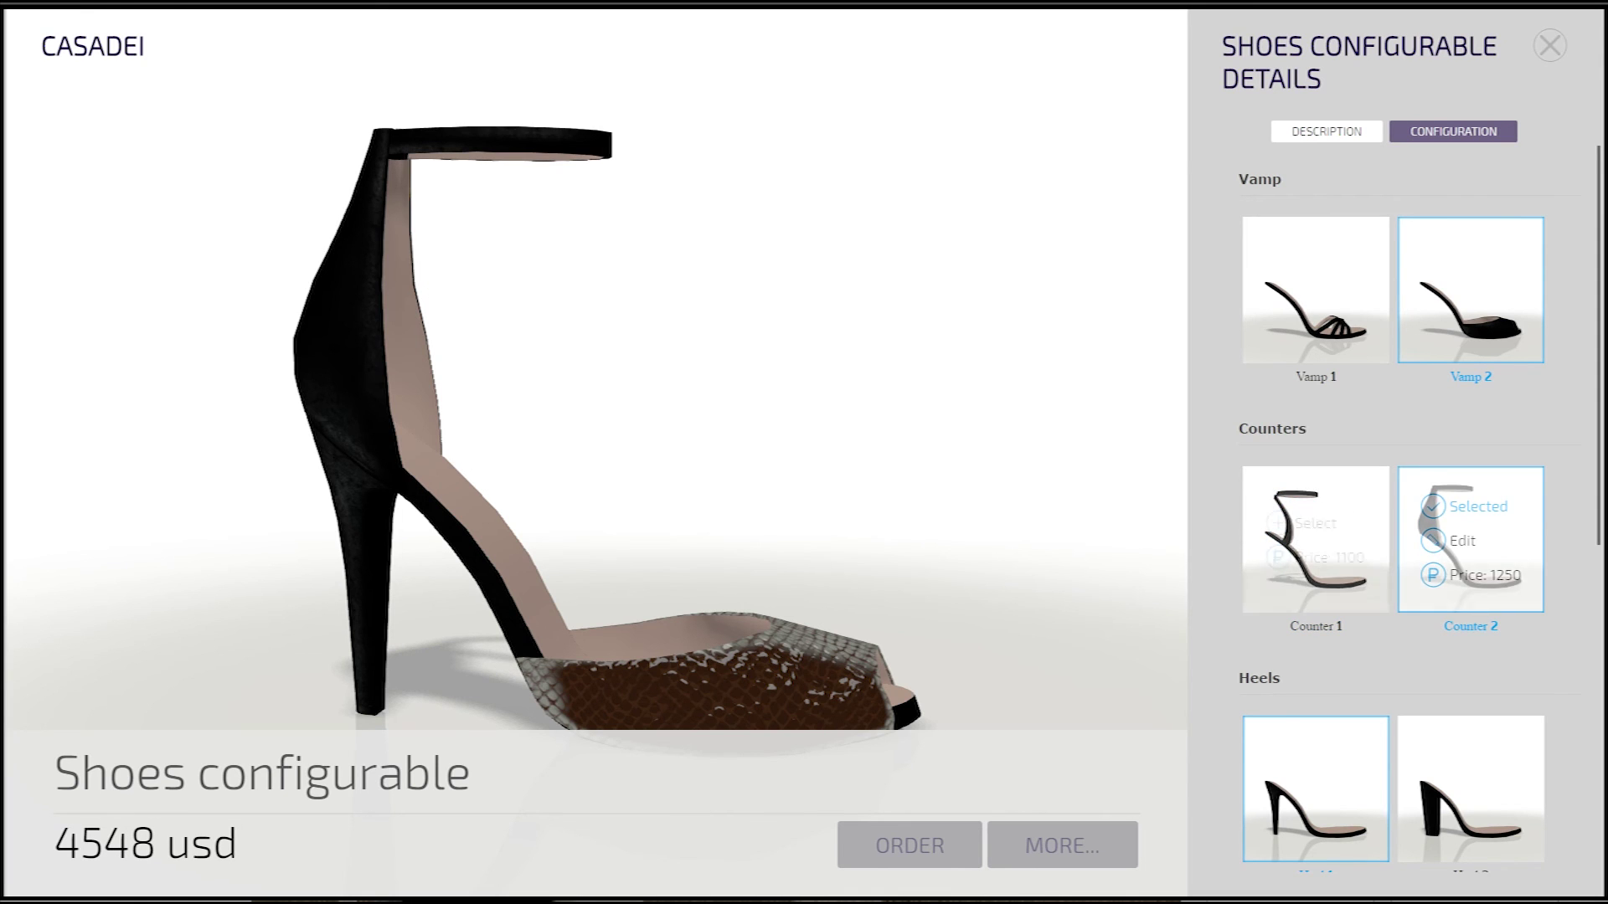
pyautogui.moveTo(754, 468); pyautogui.dragTo(937, 498)
pyautogui.moveTo(1471, 789)
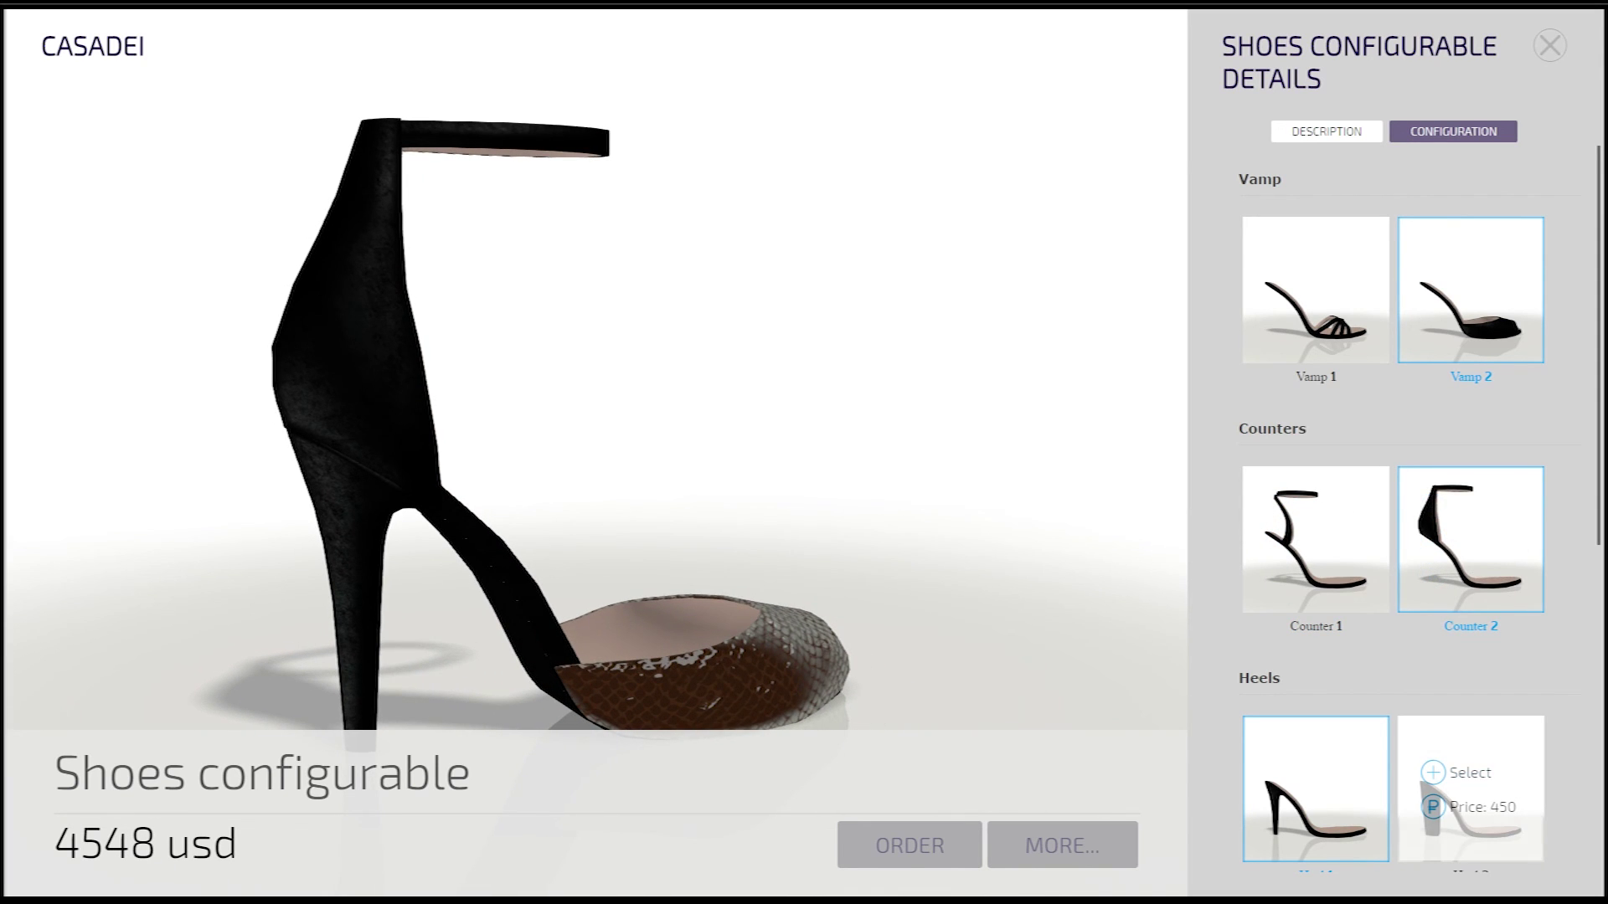
pyautogui.click(1456, 772)
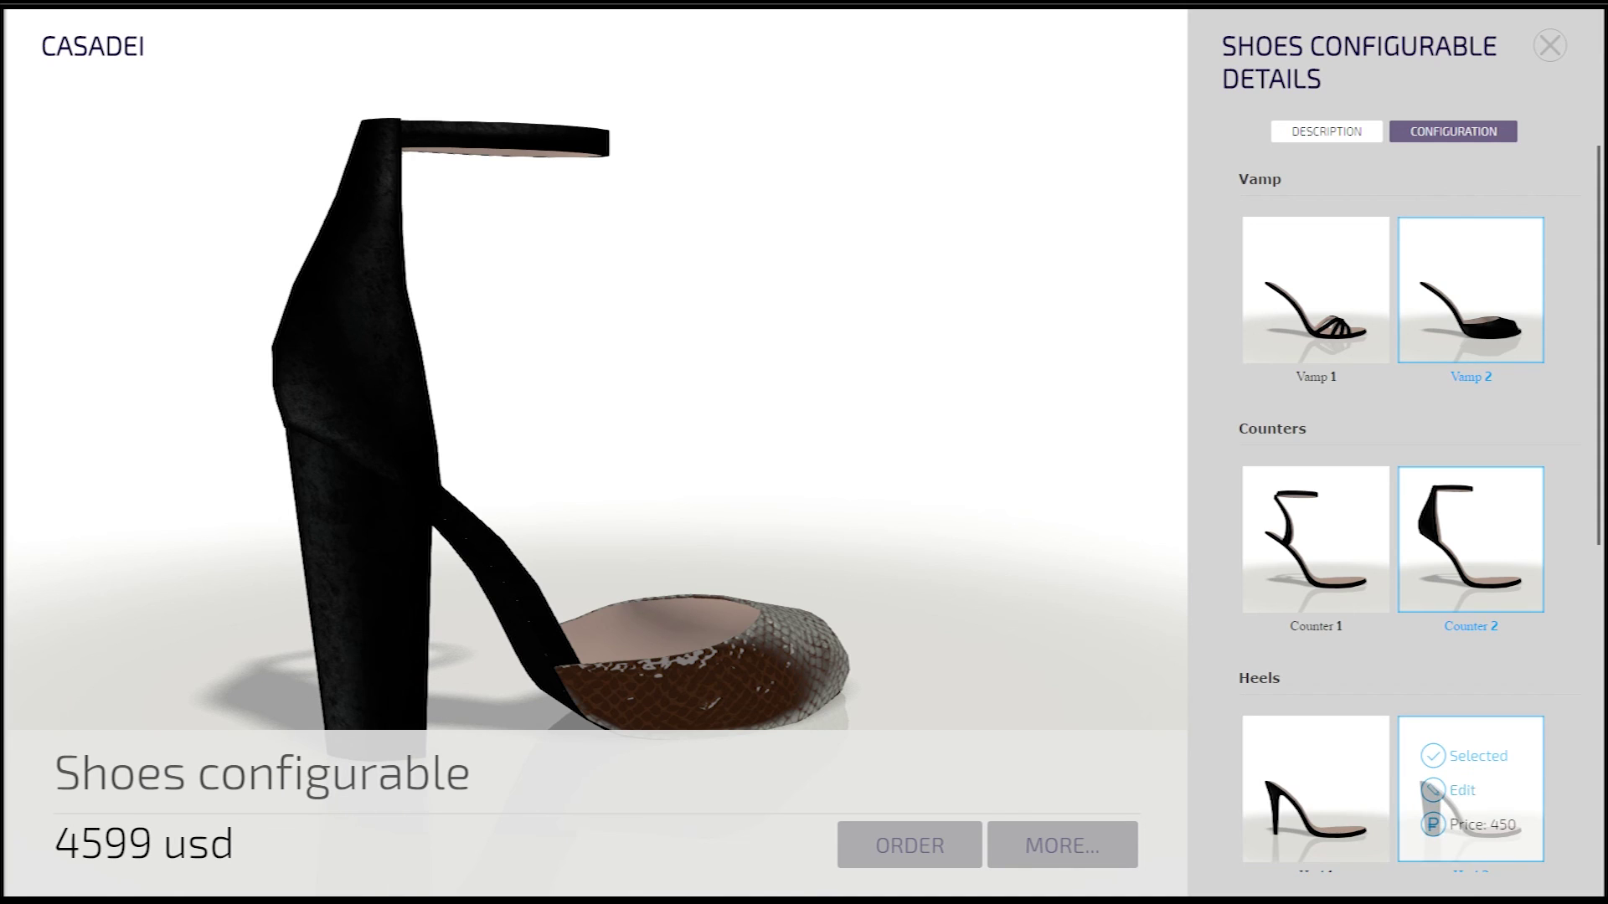
pyautogui.click(1303, 772)
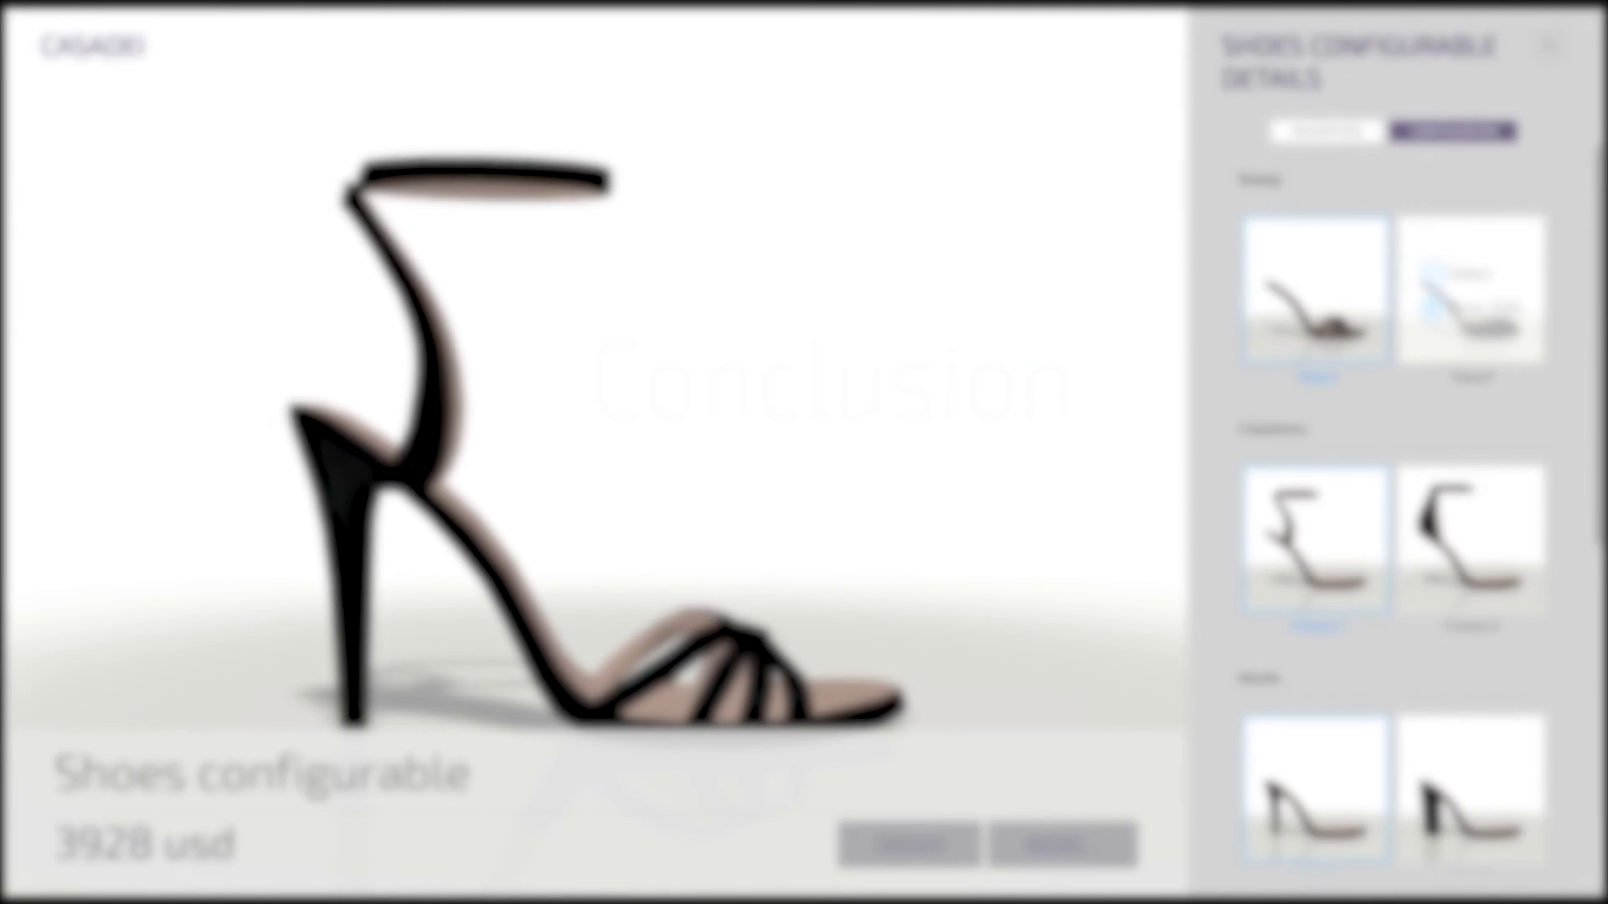
# Step: Select Vamp 2 for the shoe, and try Counter 2 before returning to Counter 1
pyautogui.click(1470, 275)
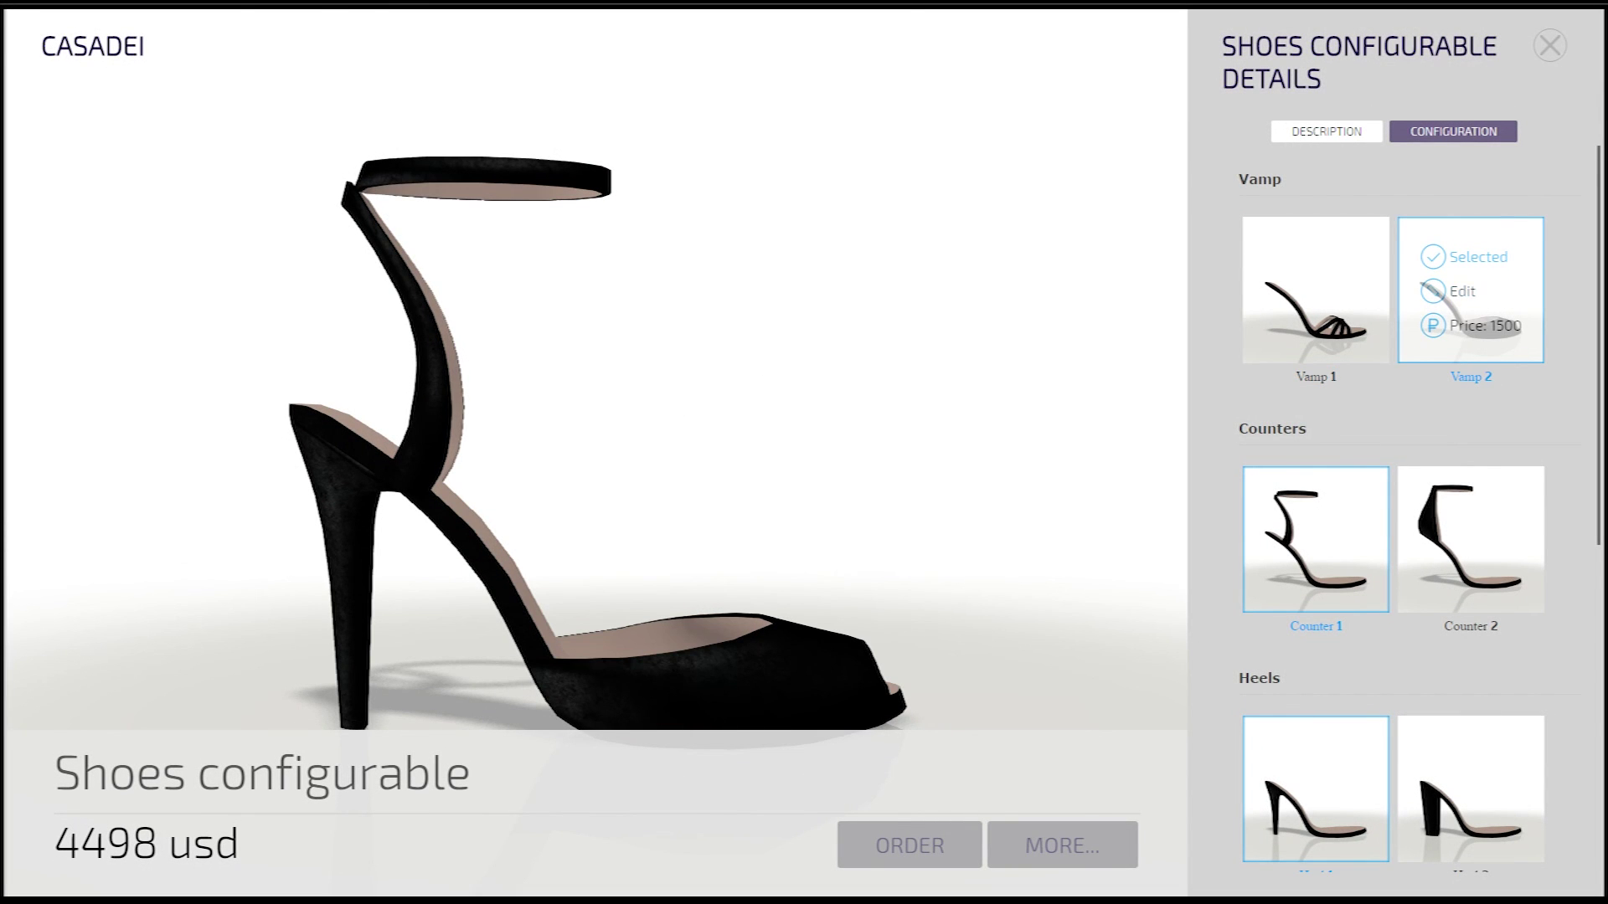
pyautogui.click(1470, 536)
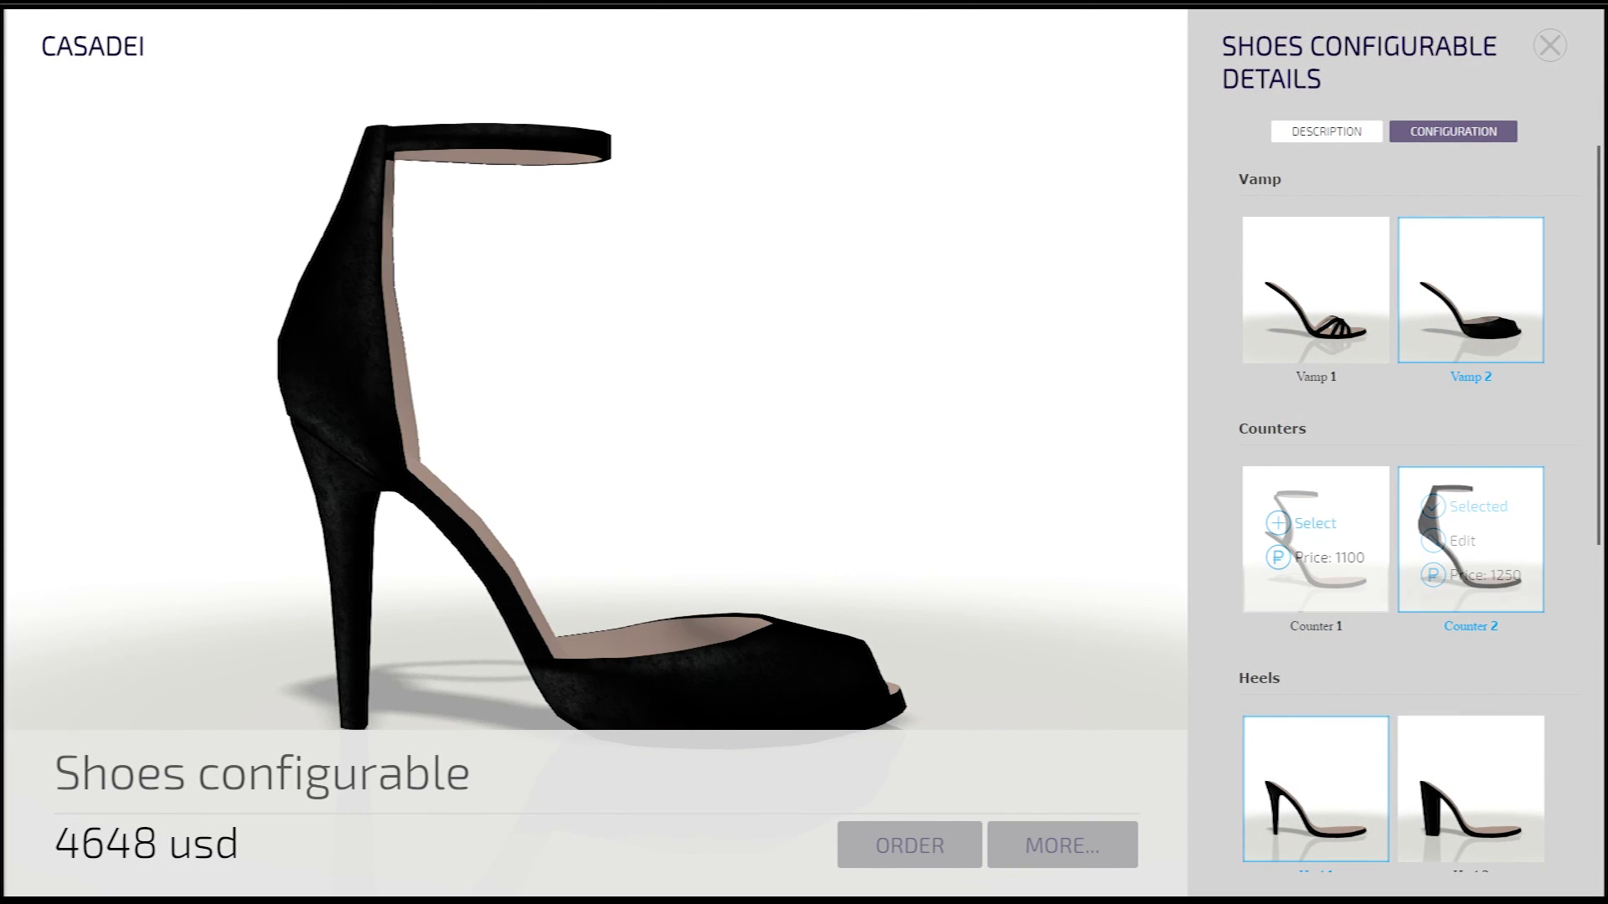
pyautogui.click(1315, 536)
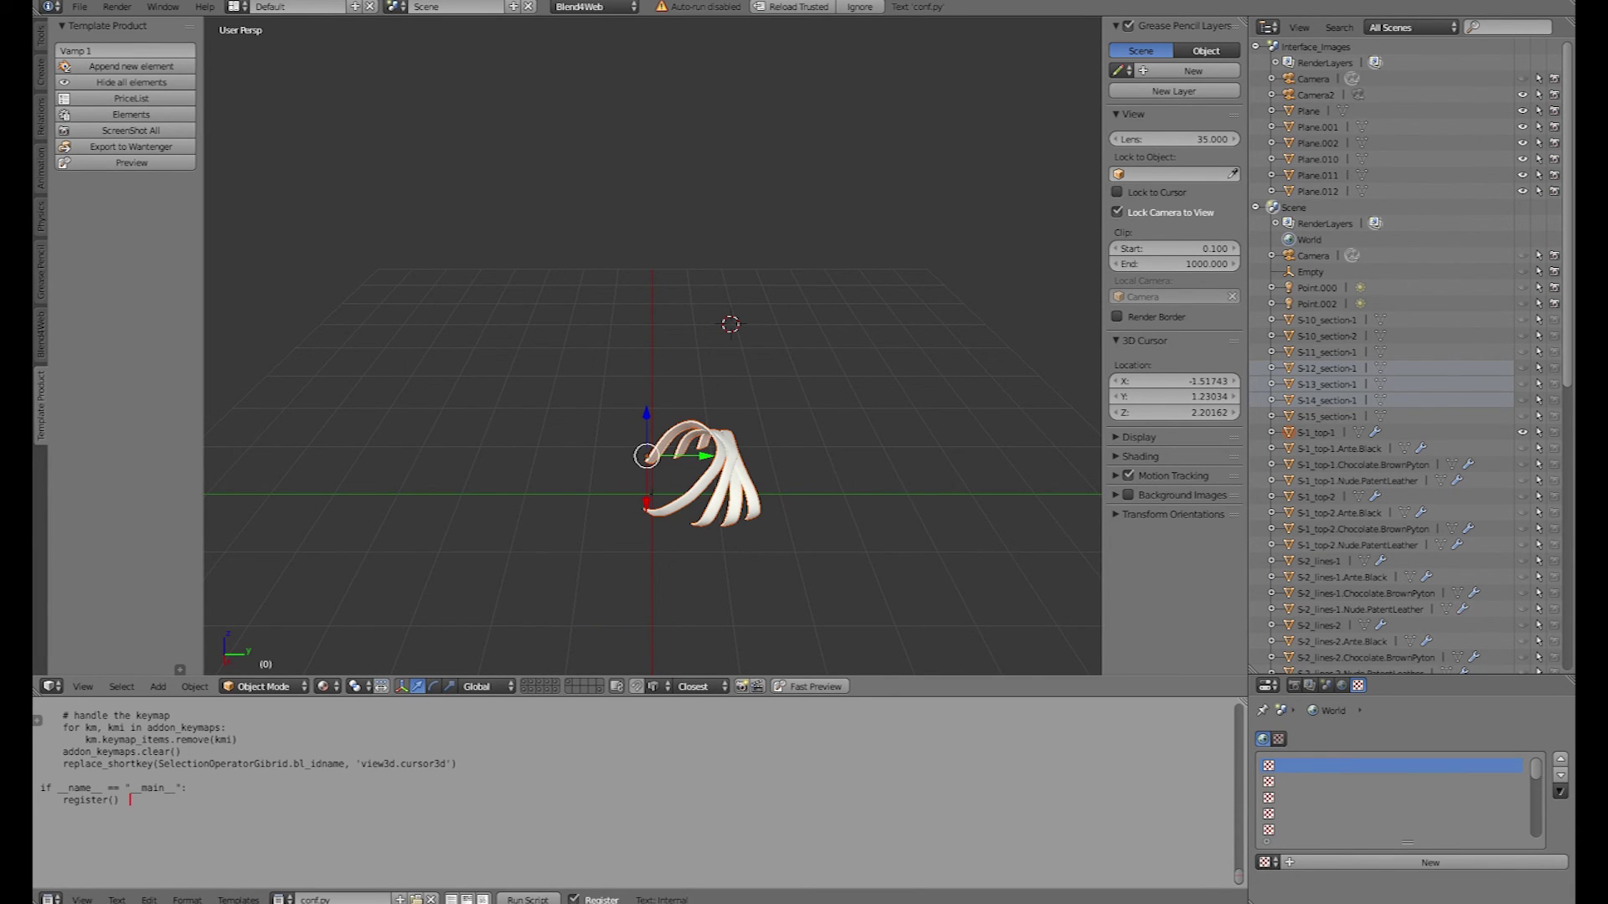
# Step: Switch to Blender, show the insole from the Insole section beside the vamp, and return to the section list
pyautogui.click(132, 115)
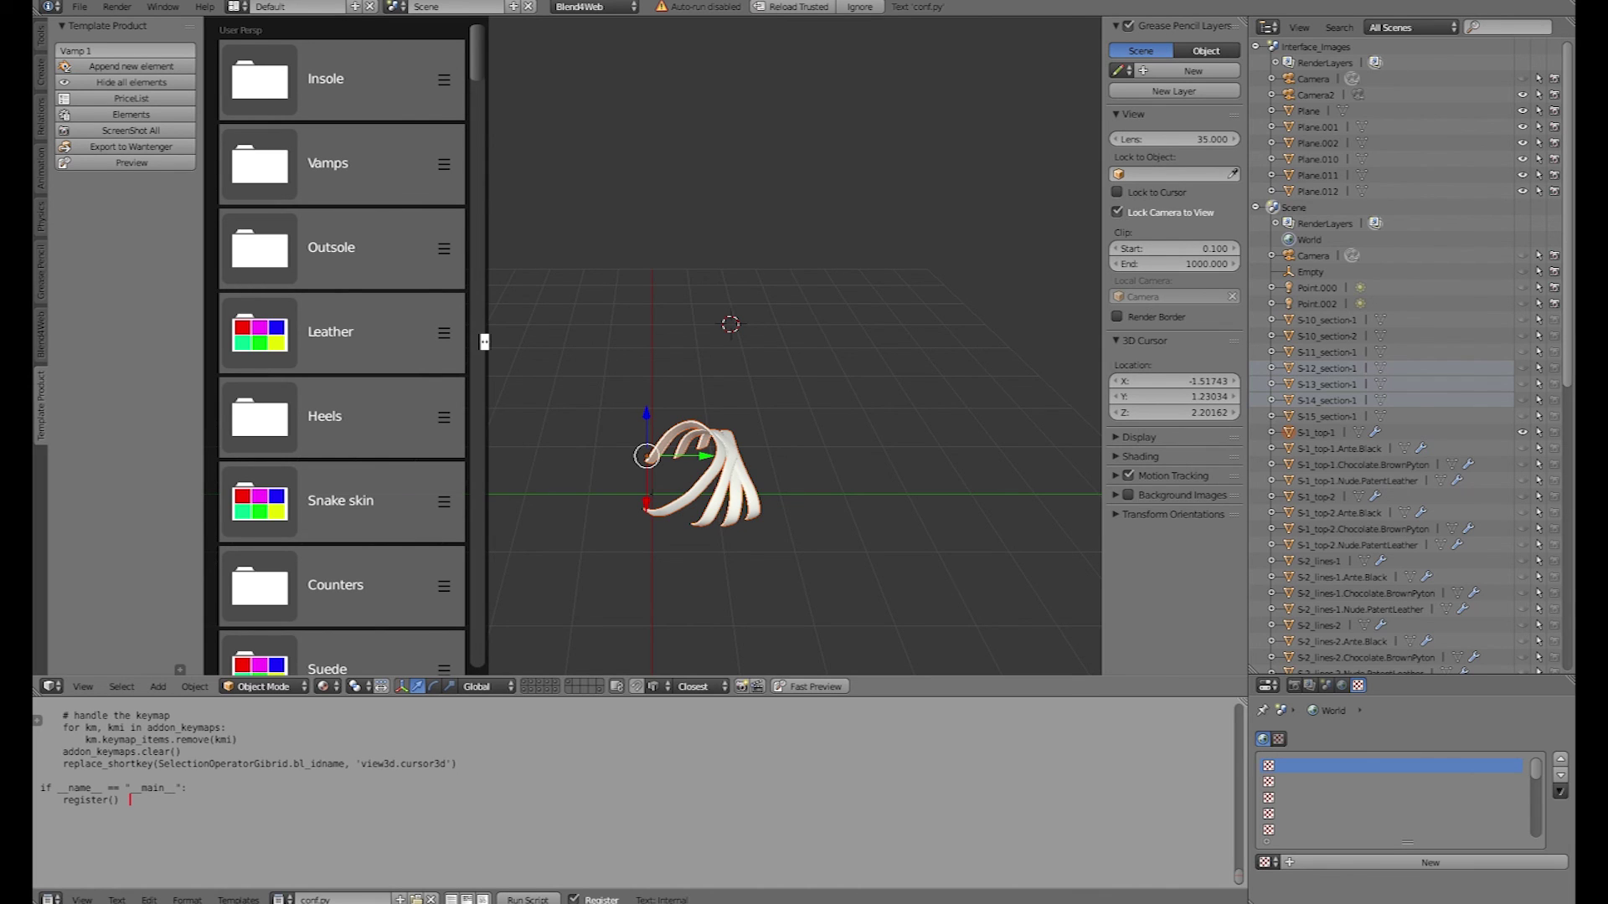
pyautogui.click(318, 79)
pyautogui.click(335, 163)
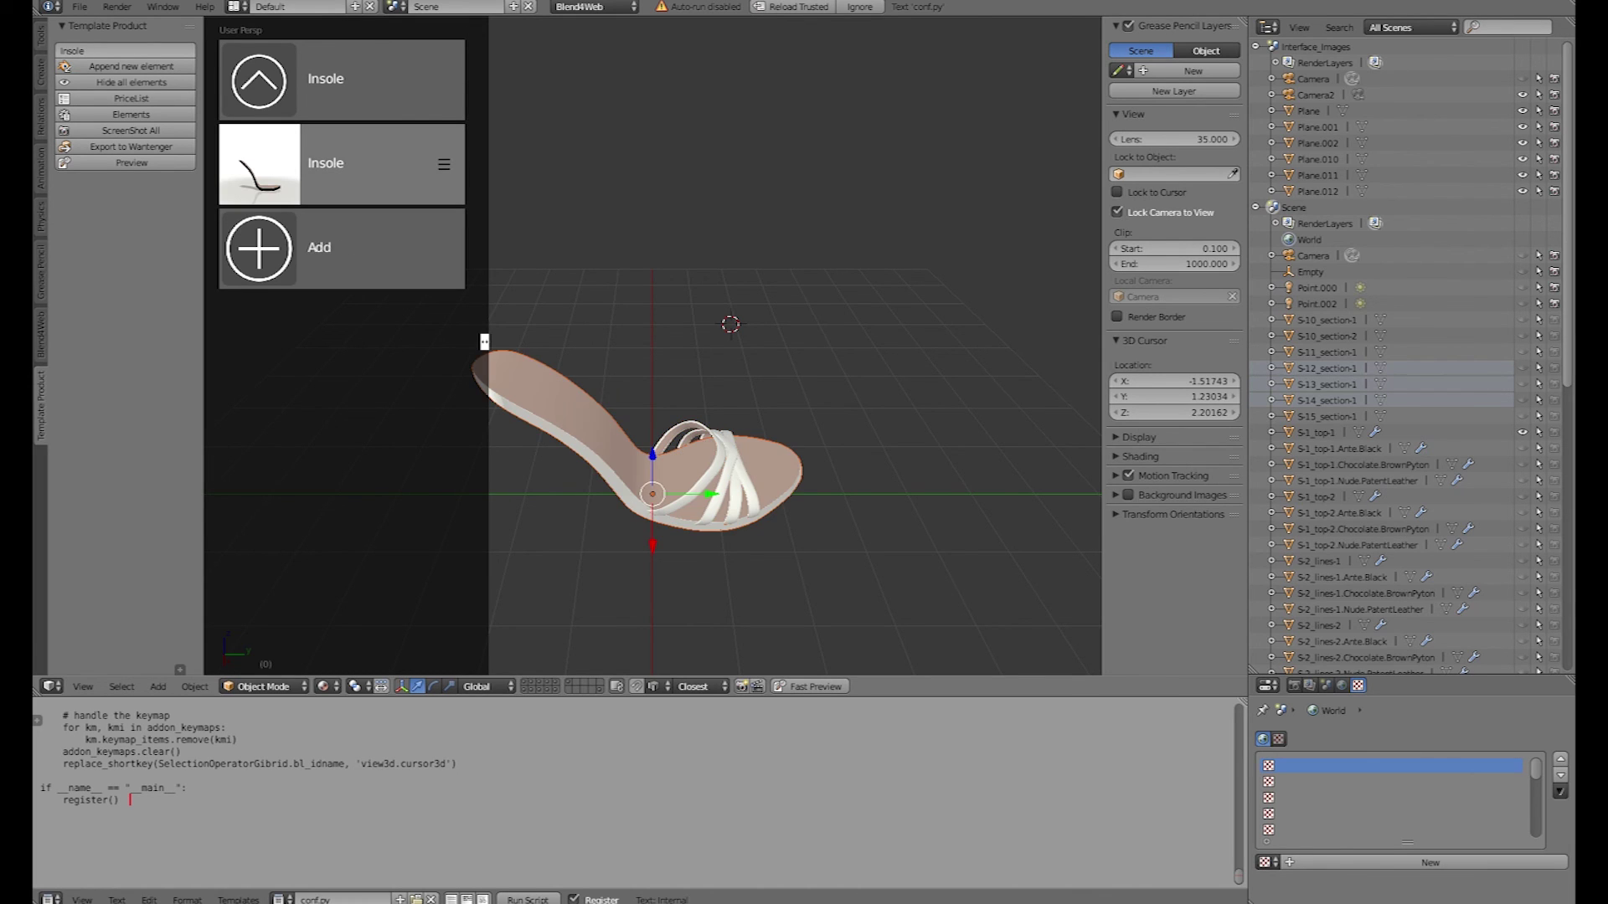
pyautogui.click(318, 80)
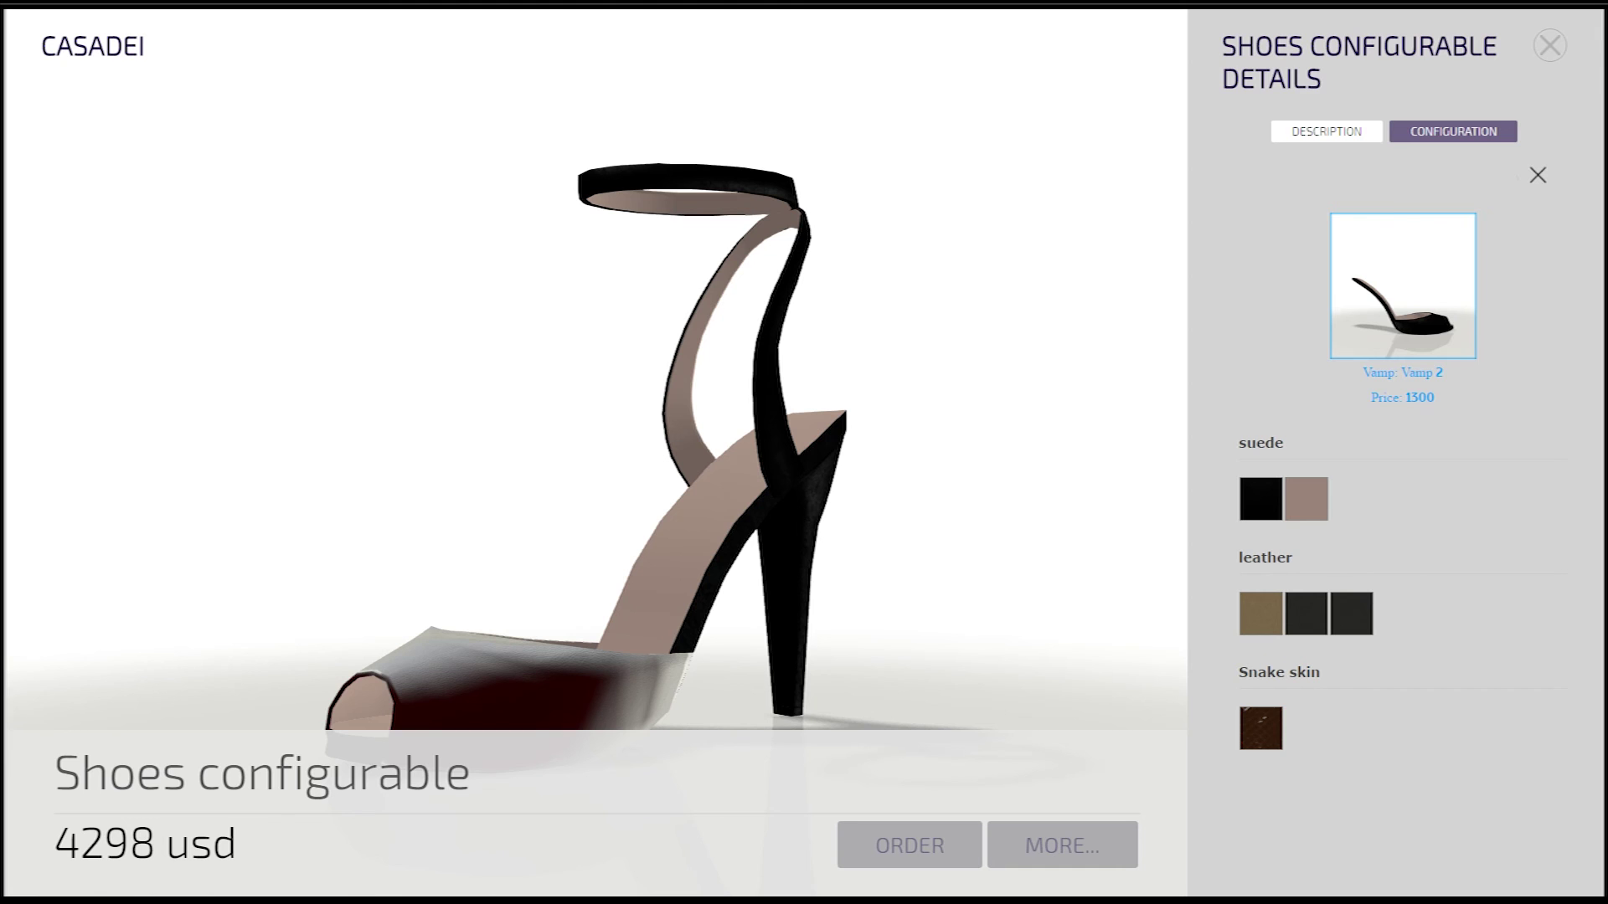